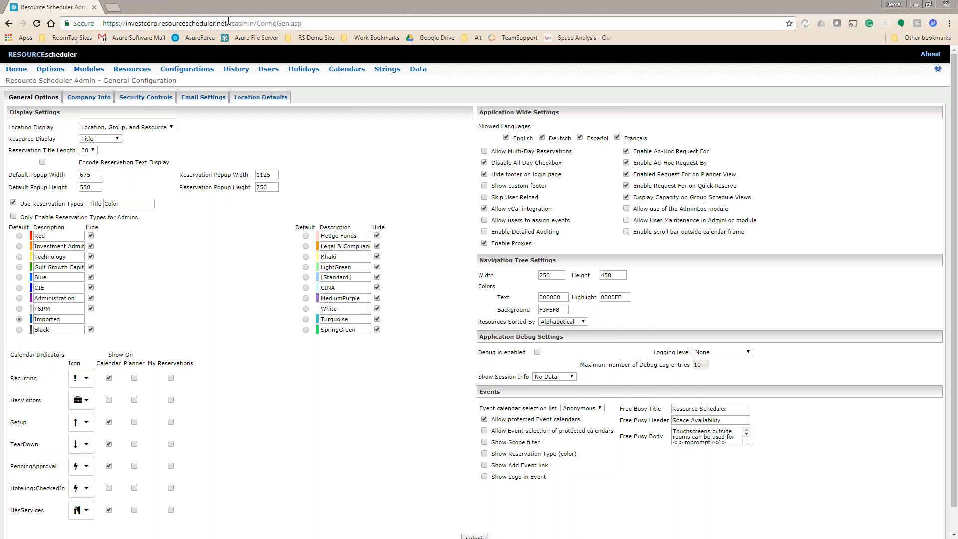
# Select the domain part of the current page address in Chrome, then deselect it.
pyautogui.click(184, 27)
pyautogui.click(226, 25)
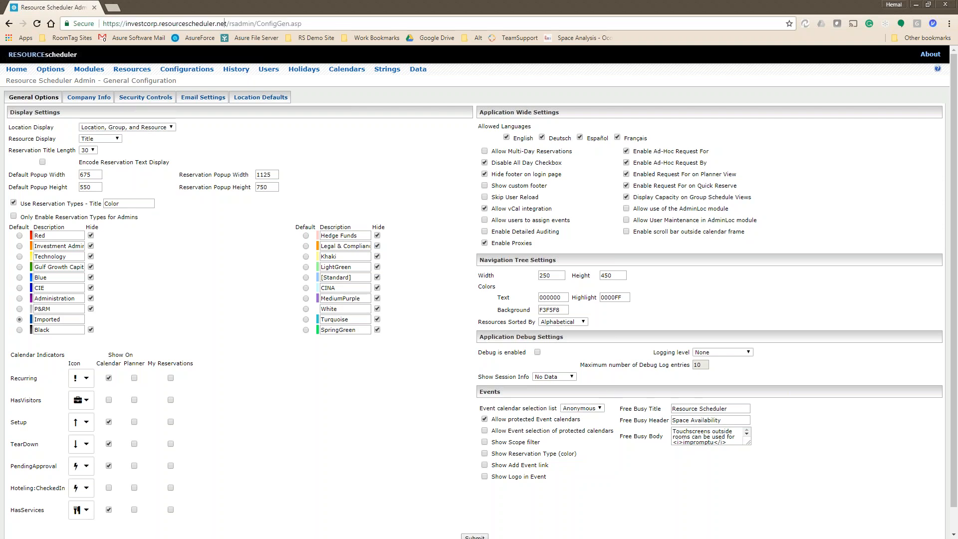
pyautogui.moveTo(226, 23); pyautogui.dragTo(103, 24)
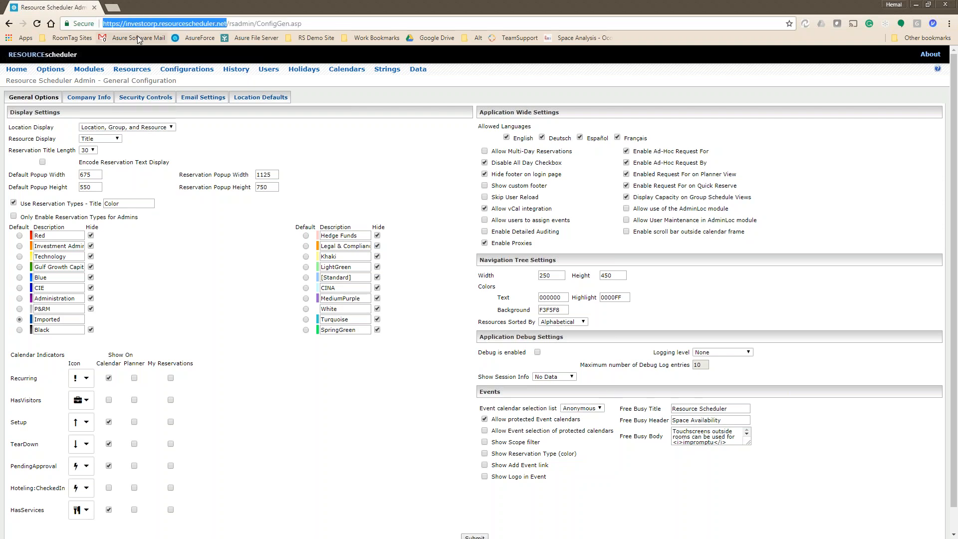
pyautogui.click(231, 23)
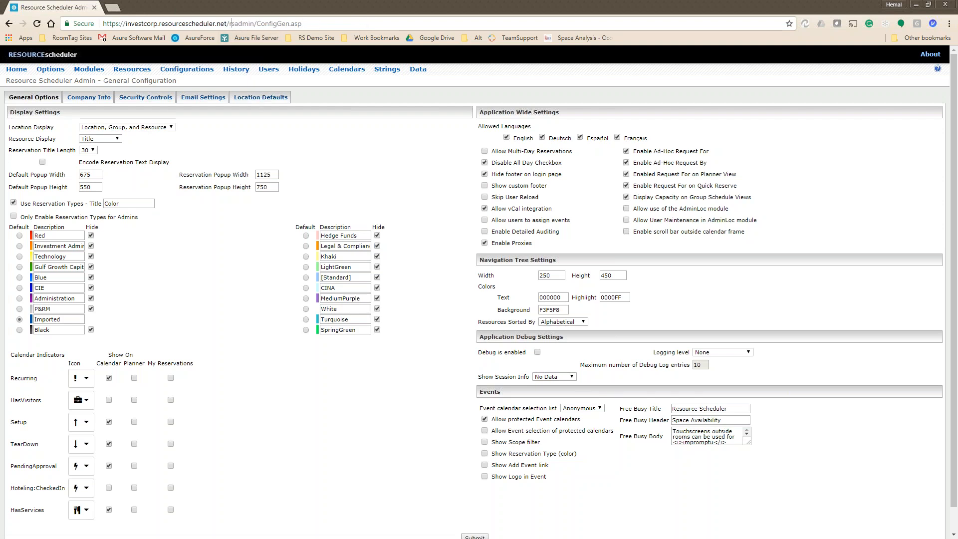
# Copy the ConfigGen address into a new tab, replace the path with 'esourceschduler' and load it.
pyautogui.tripleClick(161, 23)
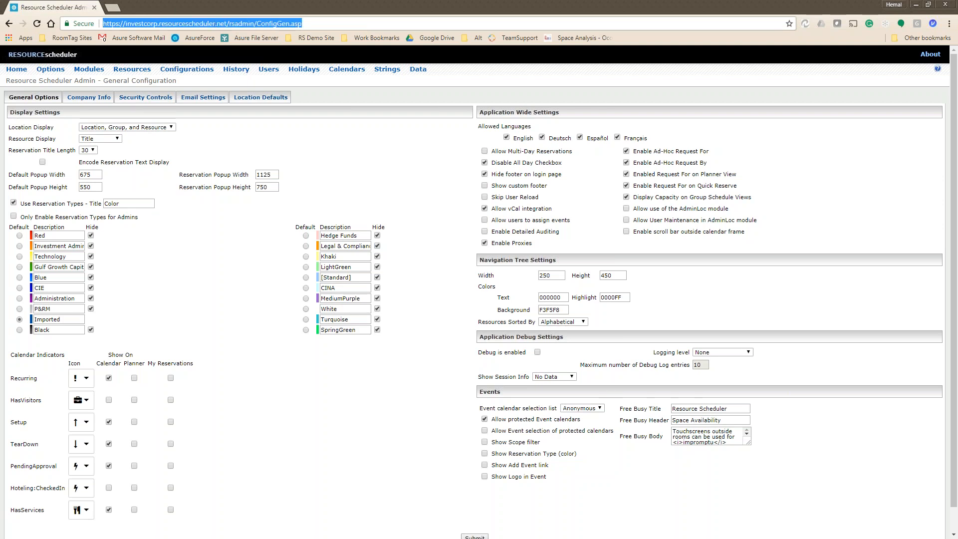
pyautogui.hotkey('ctrl', 'c')
pyautogui.hotkey('ctrl', 't')
pyautogui.hotkey('ctrl', 'v')
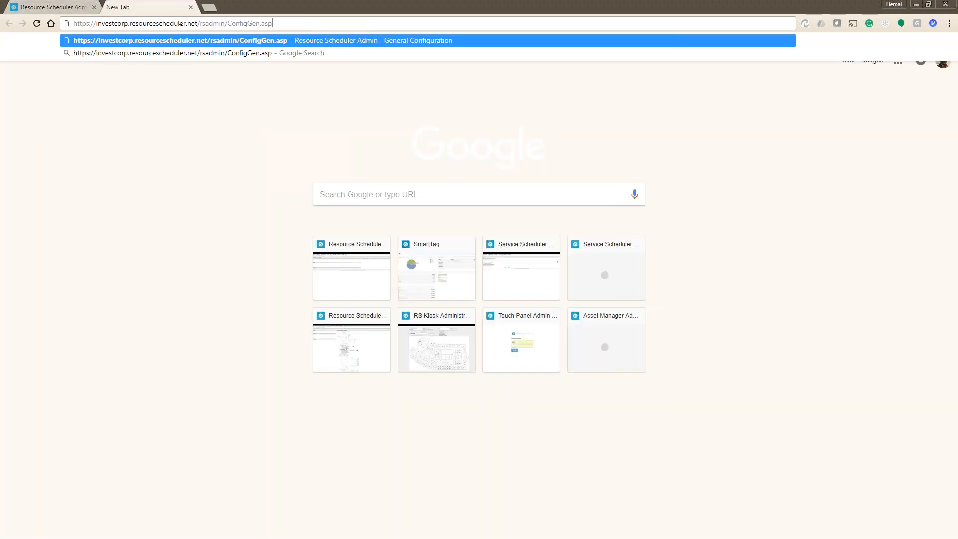
pyautogui.moveTo(202, 23); pyautogui.dragTo(412, 40)
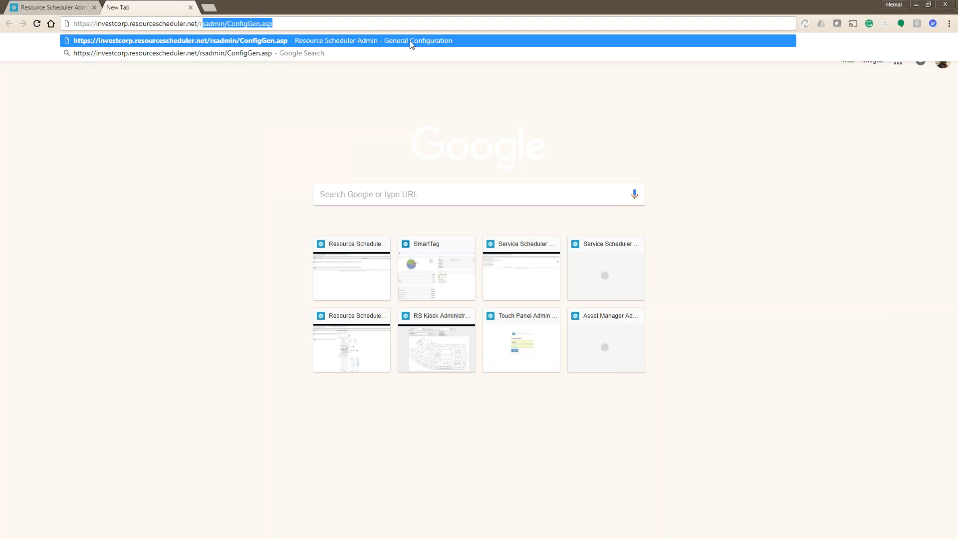
pyautogui.write('esourcesch')
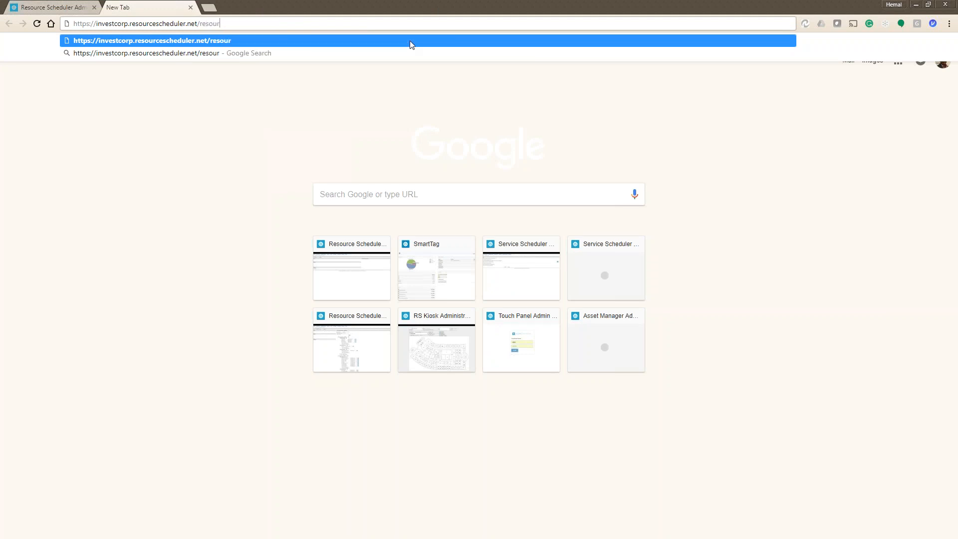
pyautogui.write('duler')
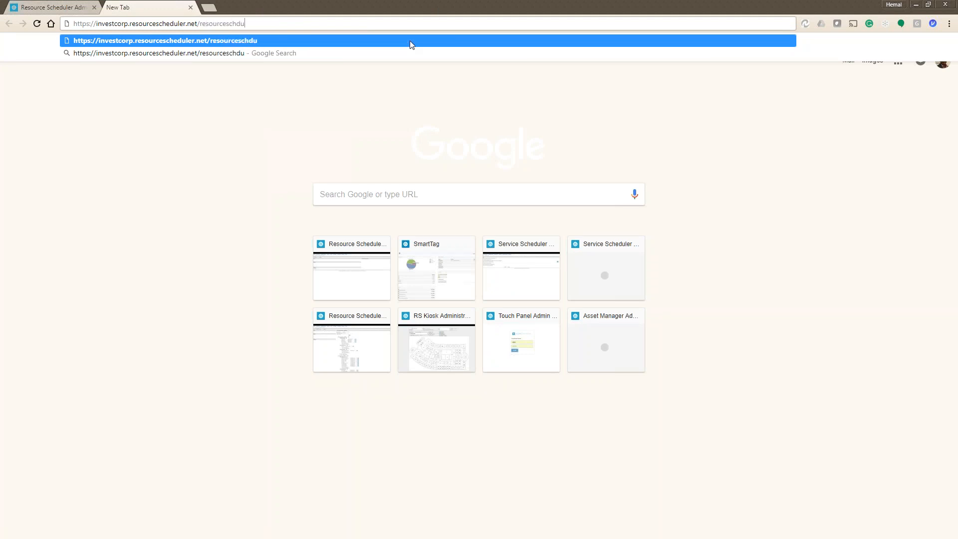
pyautogui.press('Return')
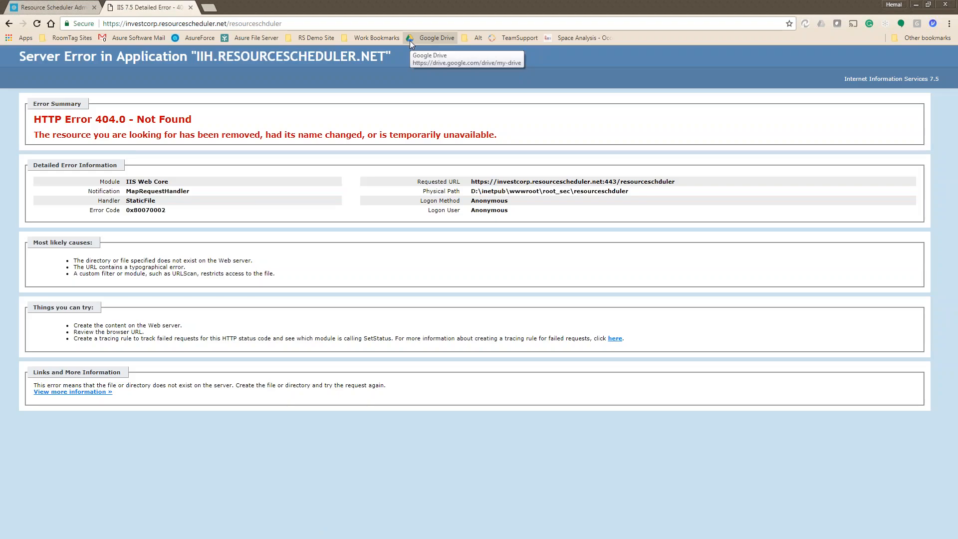
# Correct the misspelled path to 'resourcescheduler' and load that address.
pyautogui.click(280, 23)
pyautogui.click(298, 24)
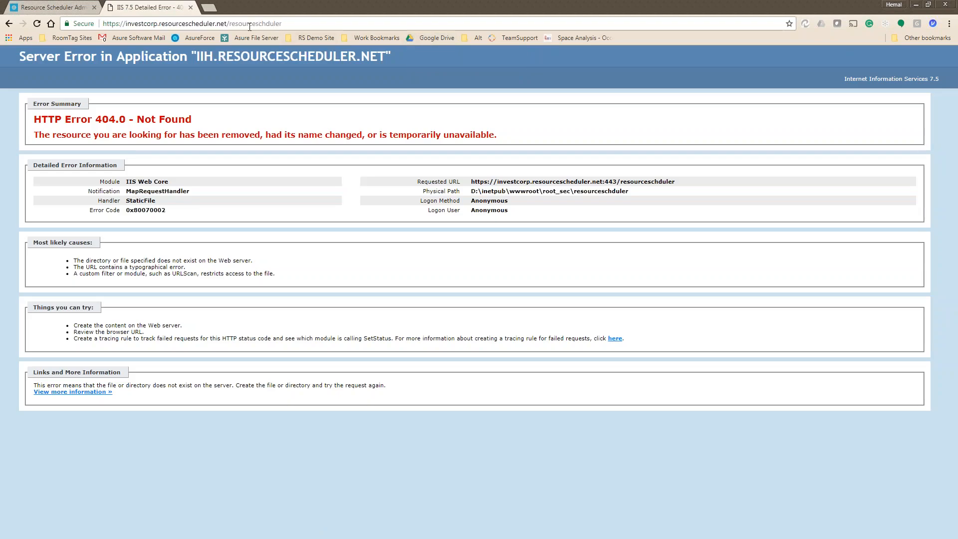
pyautogui.click(258, 23)
pyautogui.write('e')
pyautogui.press('Return')
pyautogui.doubleClick(232, 24)
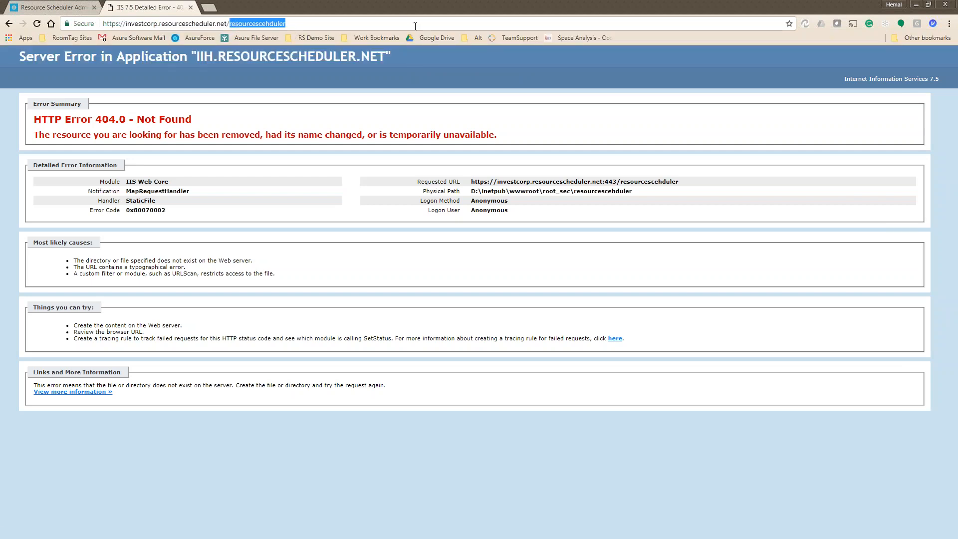
pyautogui.write('resourceschedu')
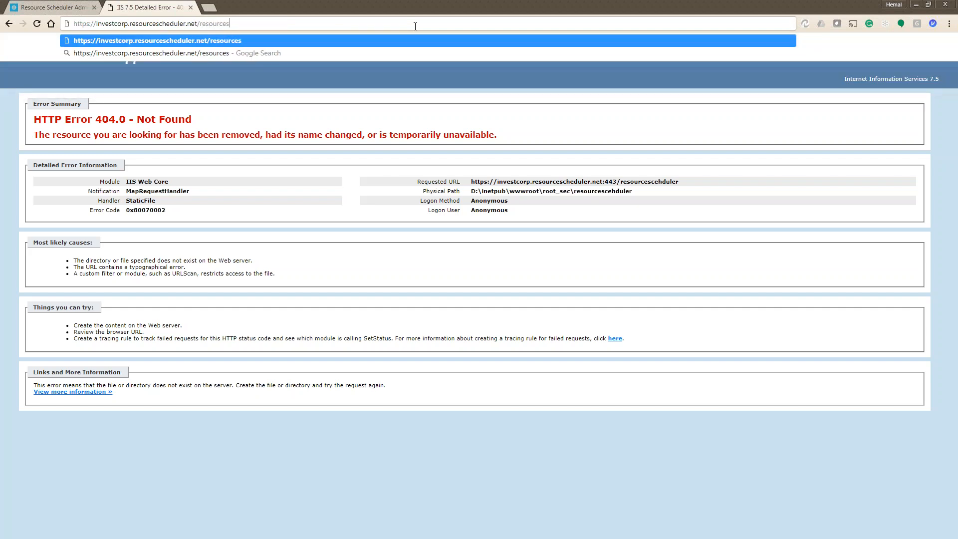
pyautogui.write('ler')
pyautogui.press('Return')
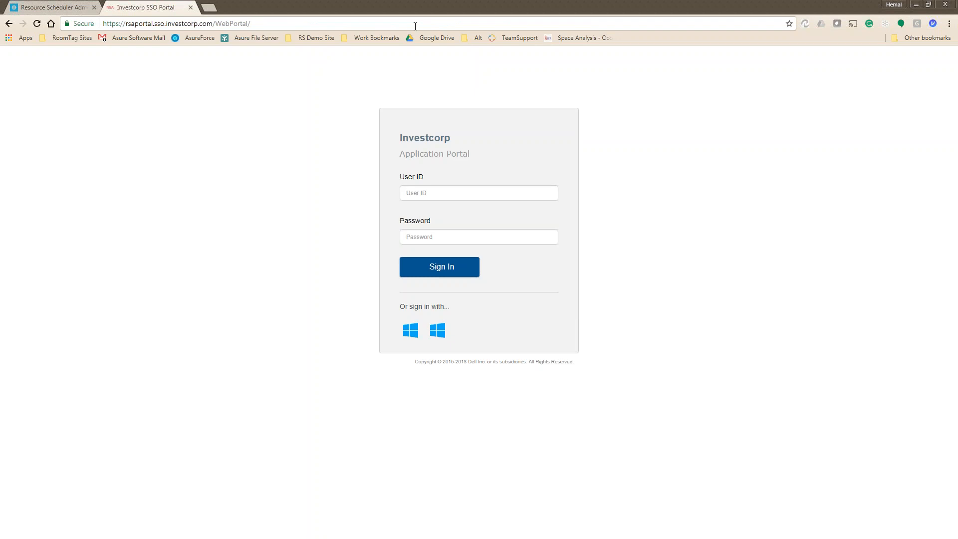
# Switch between the two tabs, then go to the Resource Scheduler Admin Home page.
pyautogui.click(54, 7)
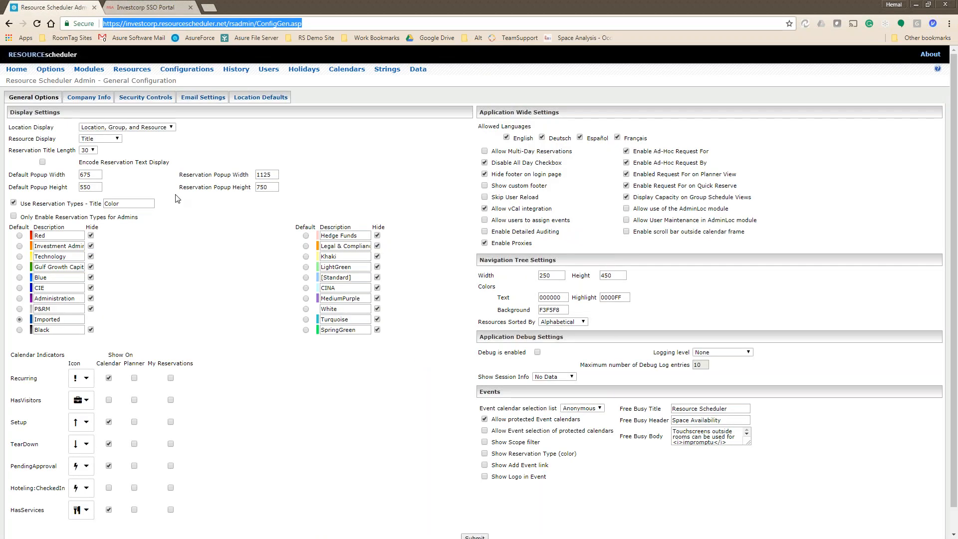
pyautogui.click(144, 9)
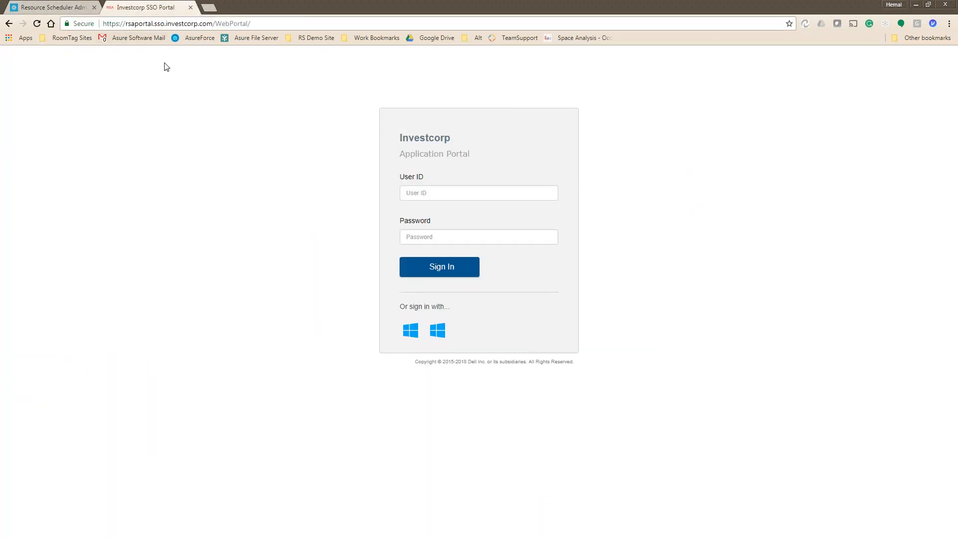
pyautogui.click(77, 4)
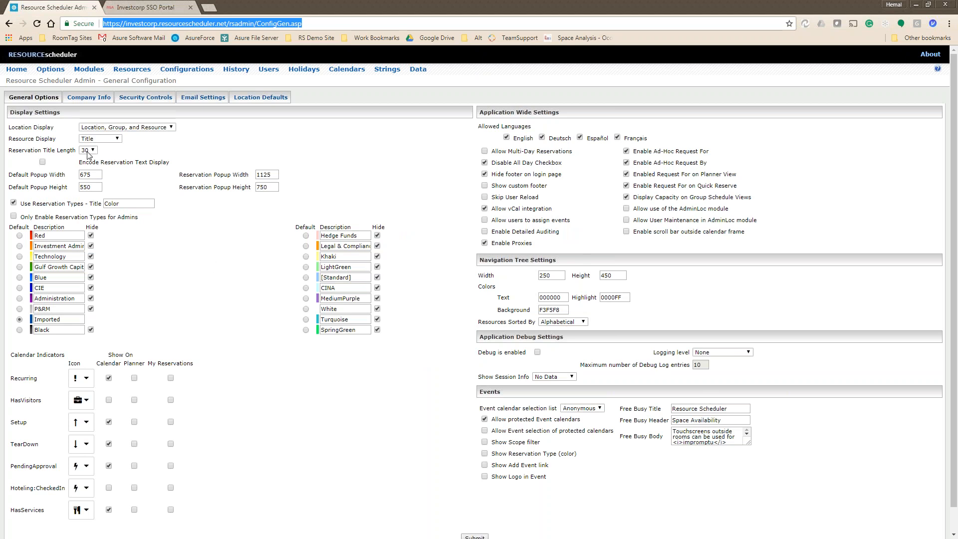
pyautogui.click(16, 70)
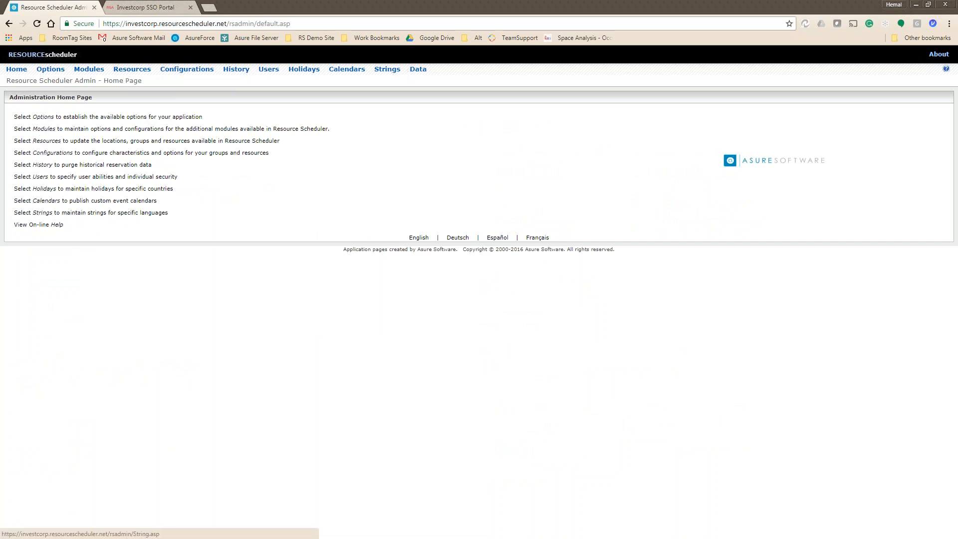
# Go back to General Configuration and review the Location Display setting label.
pyautogui.click(50, 70)
pyautogui.click(17, 69)
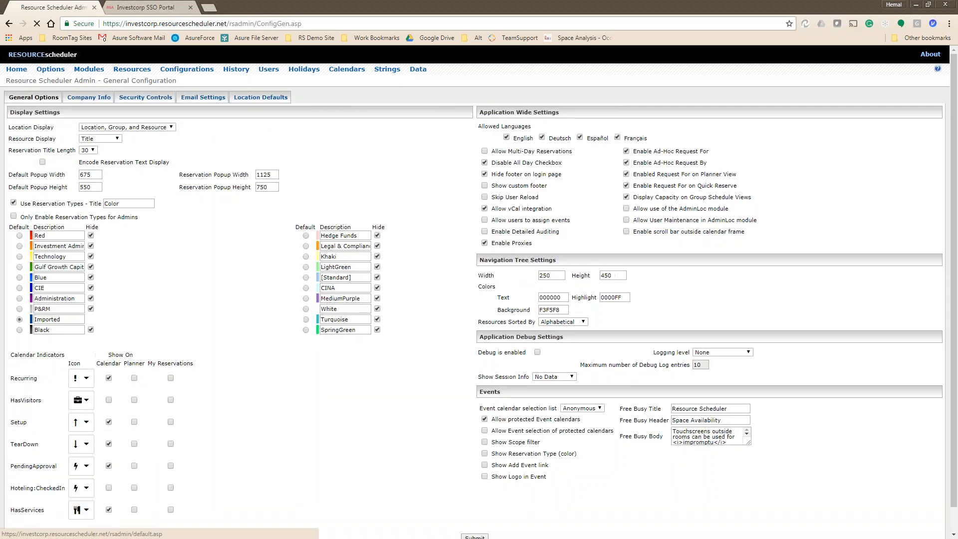
pyautogui.click(42, 123)
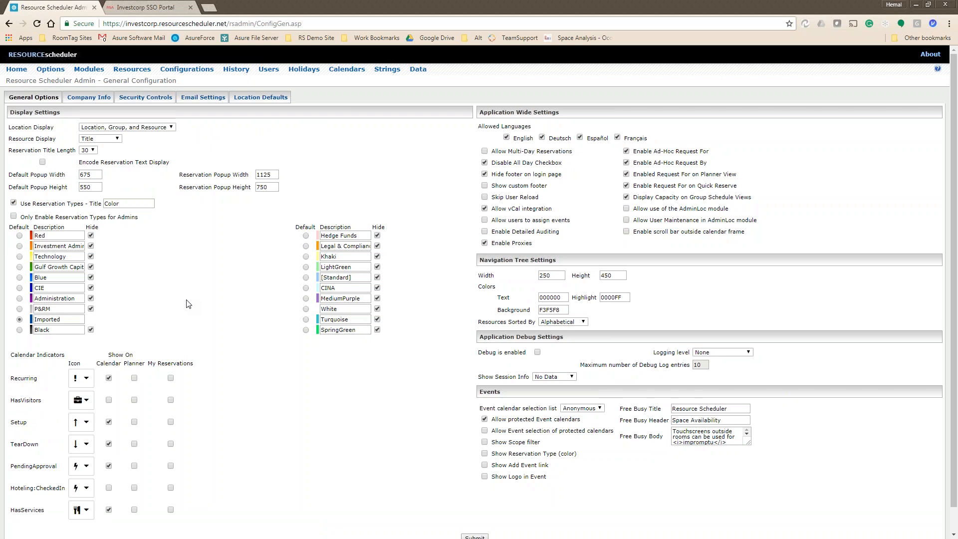
pyautogui.moveTo(11, 129); pyautogui.dragTo(183, 130)
pyautogui.click(203, 131)
# Keep Location Display as Location, Group, and Resource, and set Reservation Title Length to 75.
pyautogui.click(141, 127)
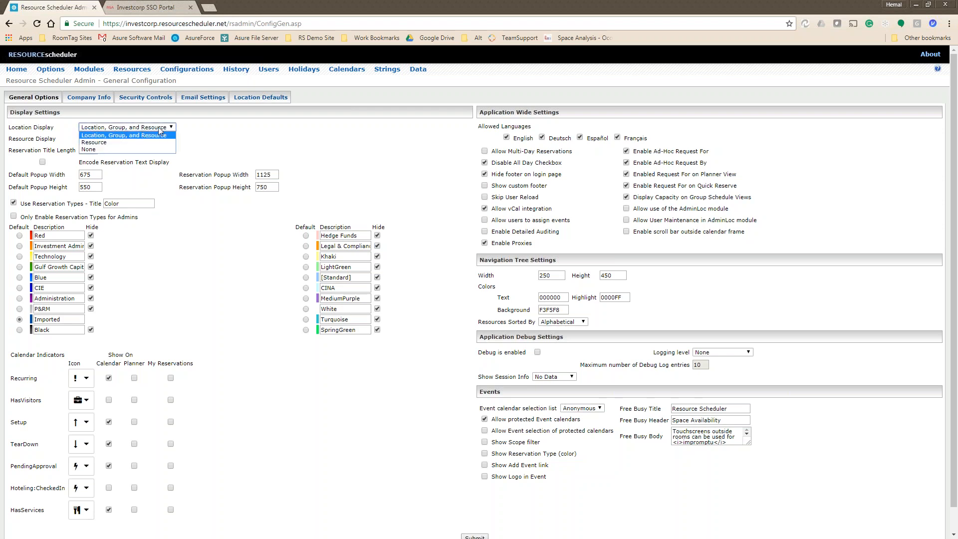
pyautogui.click(159, 135)
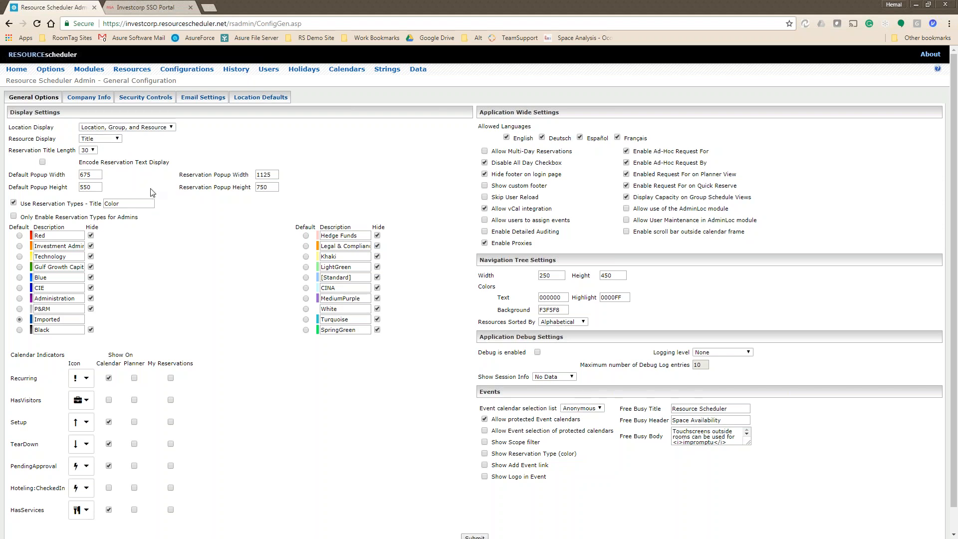
pyautogui.click(92, 151)
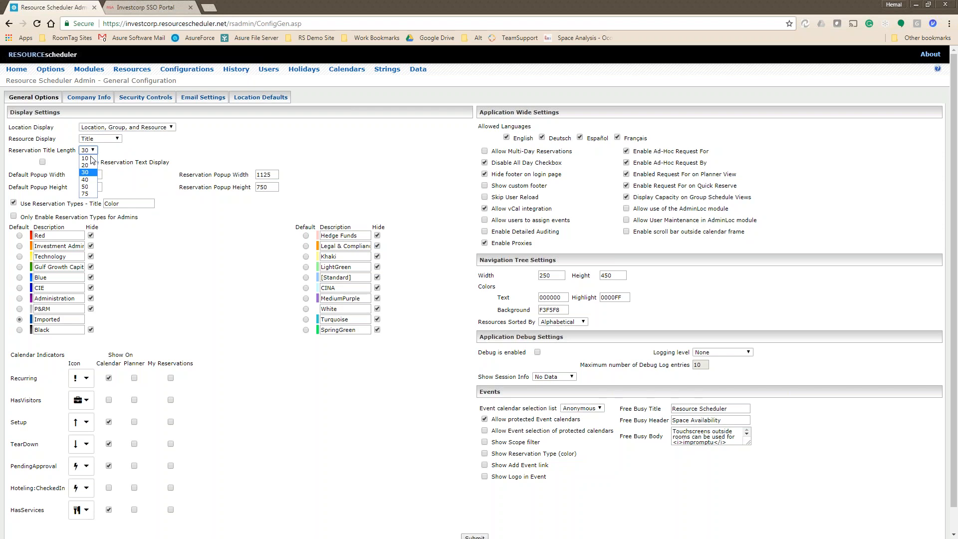
pyautogui.click(85, 194)
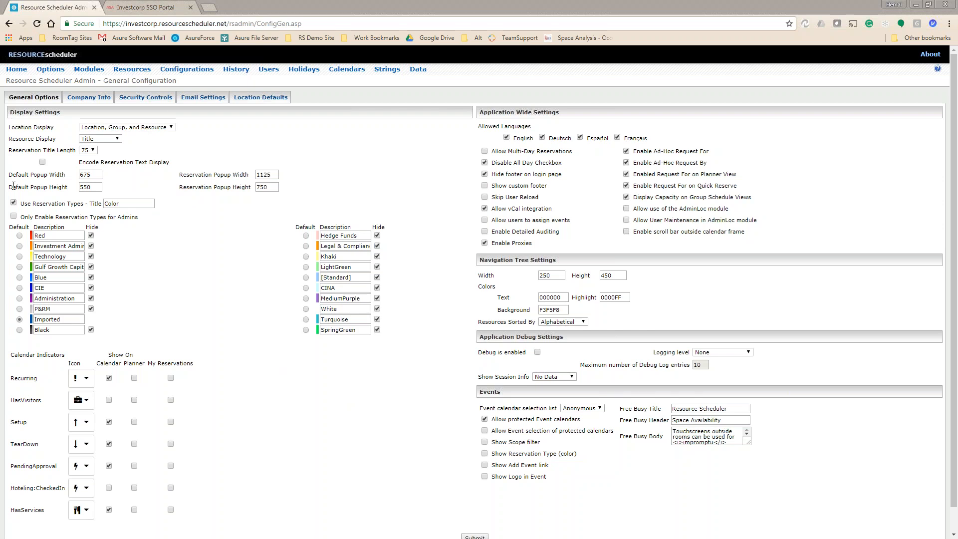
# Review the reservation type labels and descriptions, selecting the CIE description and Color title text.
pyautogui.moveTo(84, 204); pyautogui.dragTo(20, 204)
pyautogui.click(229, 240)
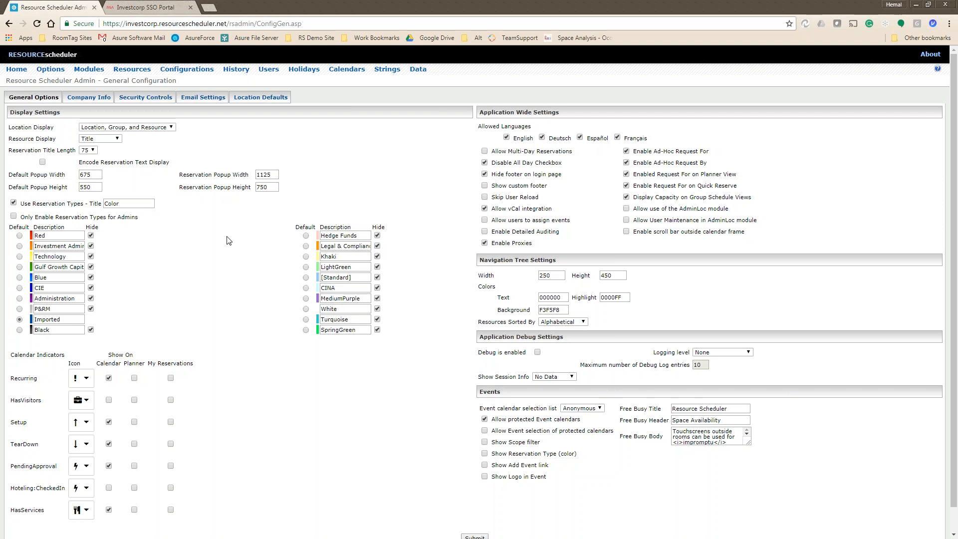
pyautogui.doubleClick(112, 203)
pyautogui.moveTo(35, 246); pyautogui.dragTo(116, 269)
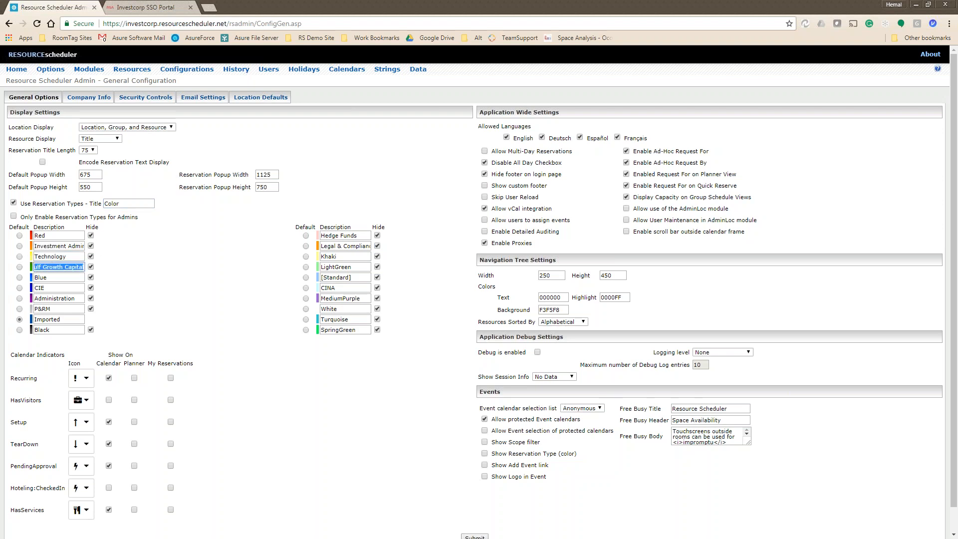
pyautogui.moveTo(46, 288); pyautogui.dragTo(25, 289)
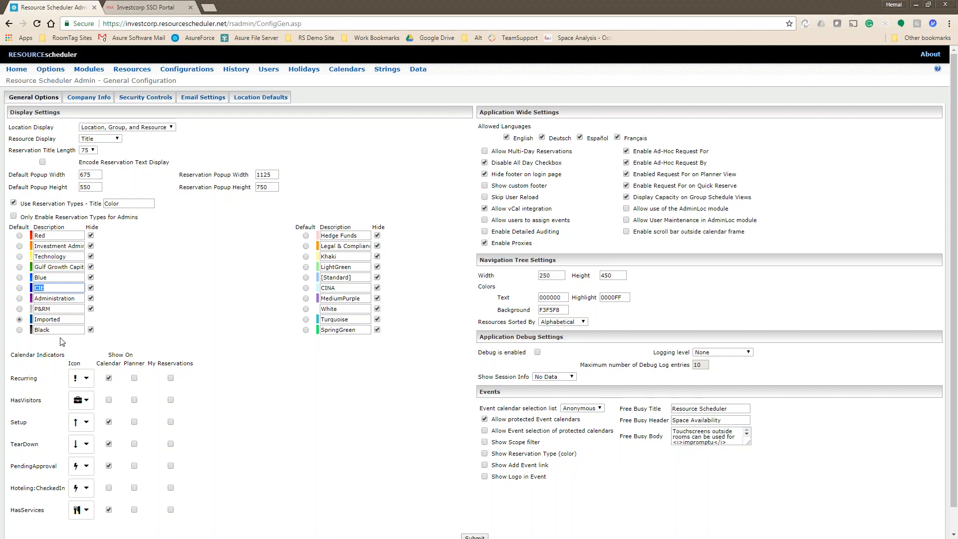
pyautogui.moveTo(128, 202); pyautogui.dragTo(29, 201)
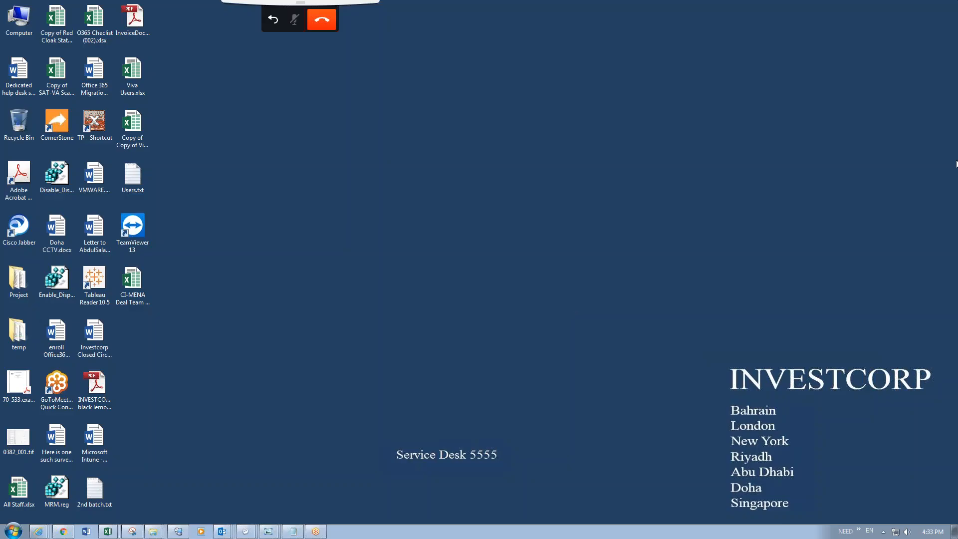
# Bring Meeting Room Manager on screen maximized and browse the Thursday, May 10, 2018 day grid.
pyautogui.moveTo(957, 163); pyautogui.dragTo(453, 151)
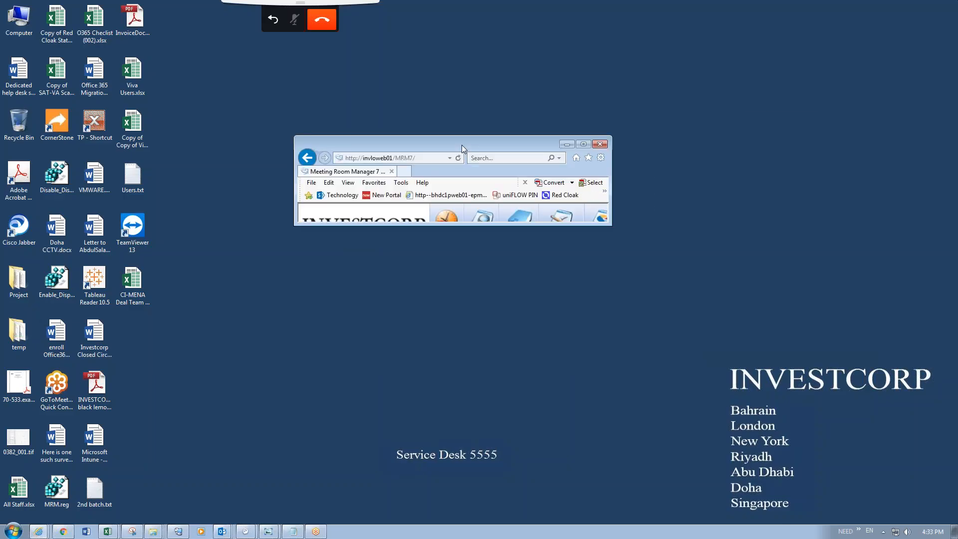
pyautogui.doubleClick(462, 145)
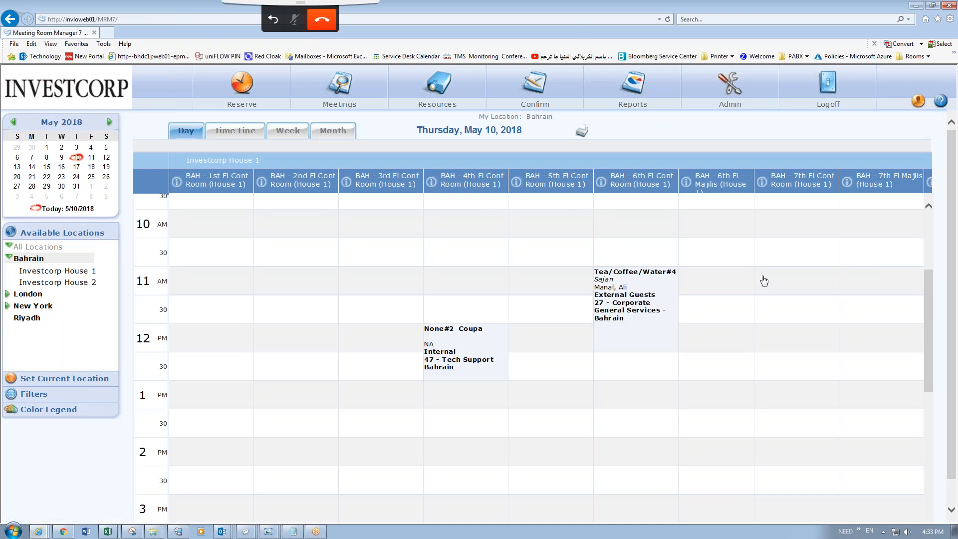
pyautogui.scroll(-2, 664, 373)
pyautogui.scroll(2, 664, 373)
pyautogui.rightClick(621, 351)
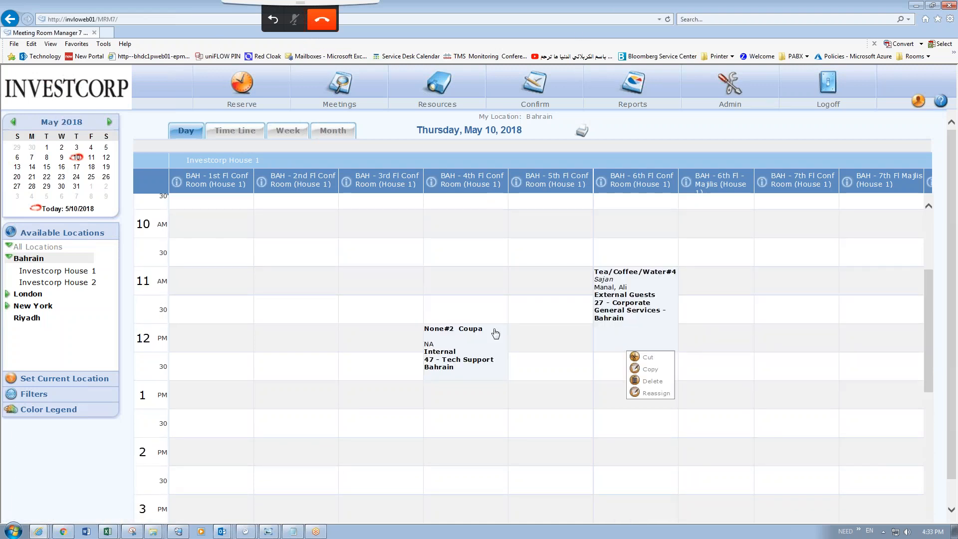
pyautogui.rightClick(480, 332)
pyautogui.scroll(-7, 449, 347)
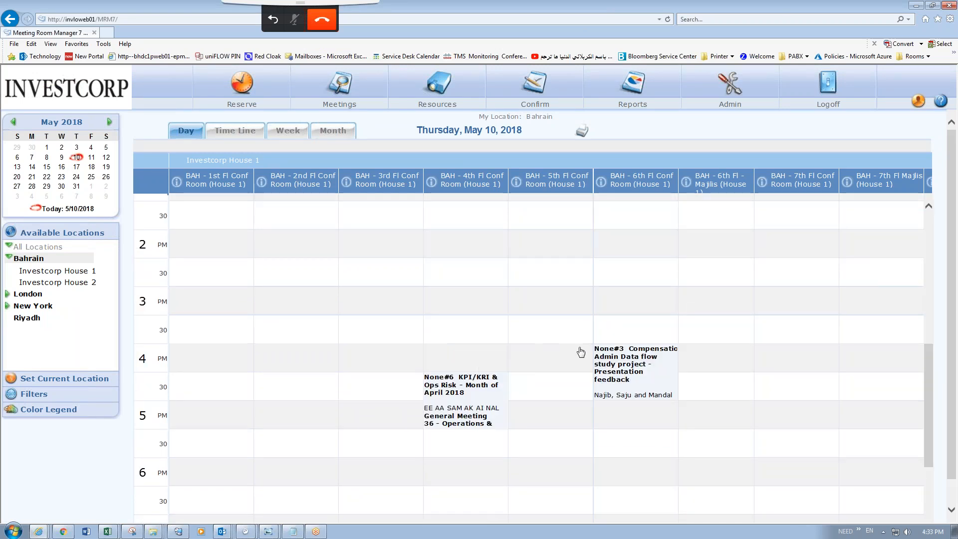
pyautogui.doubleClick(442, 224)
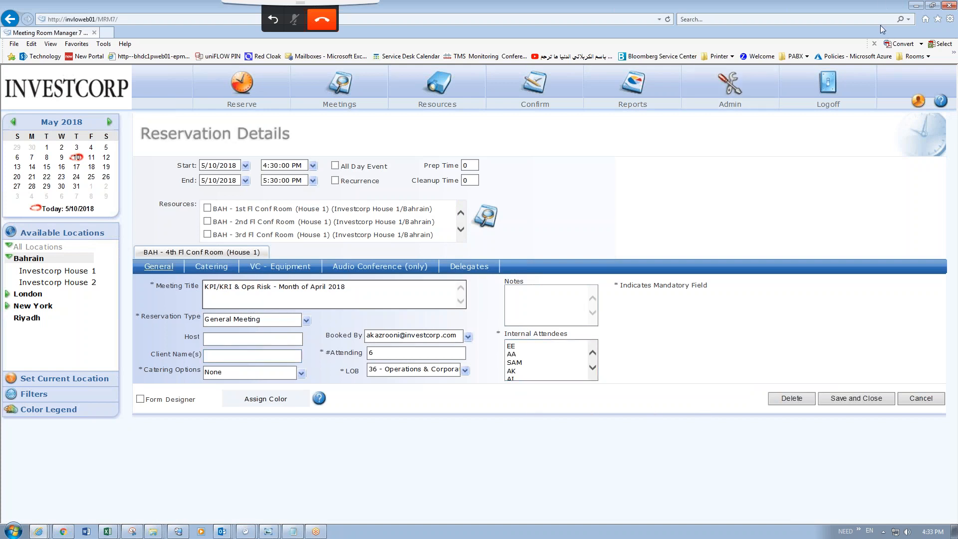
pyautogui.click(793, 326)
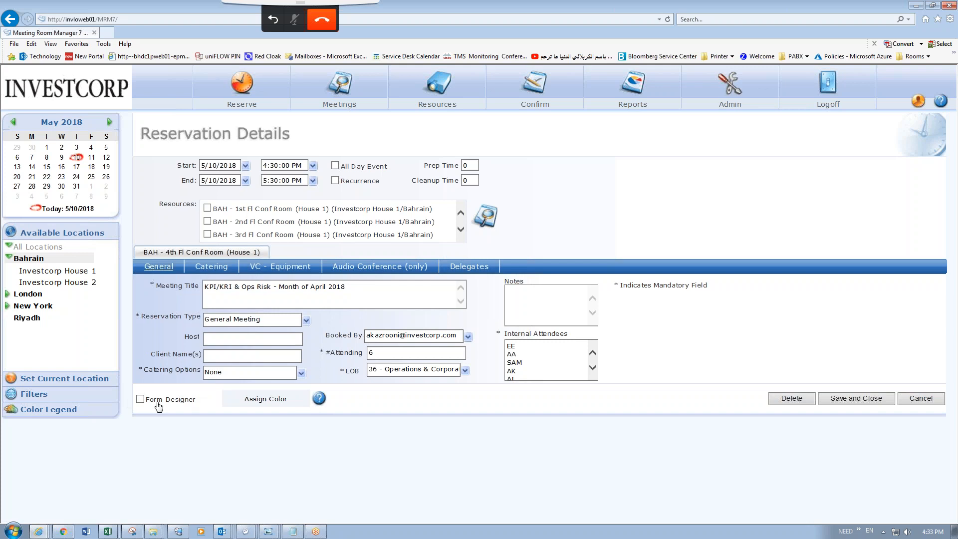
pyautogui.click(140, 399)
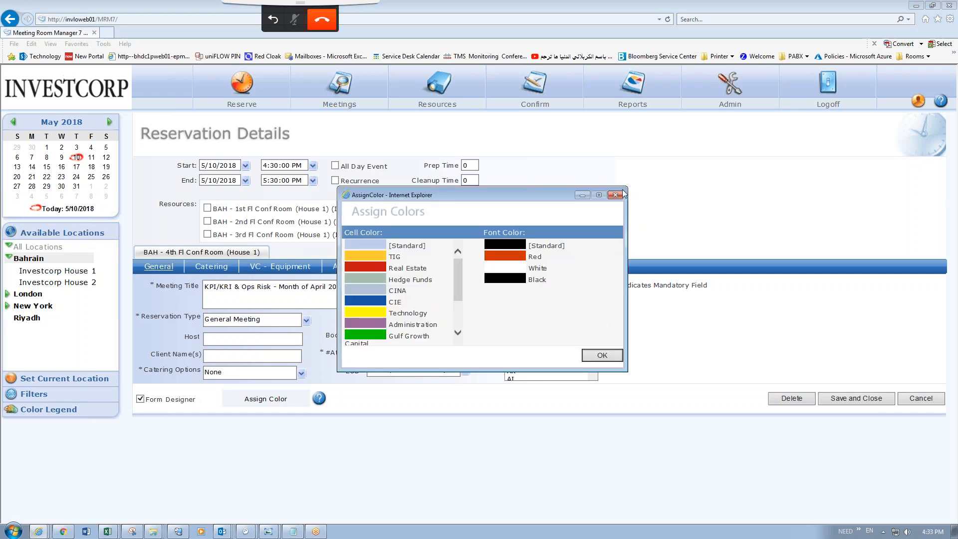
pyautogui.click(616, 195)
pyautogui.click(583, 304)
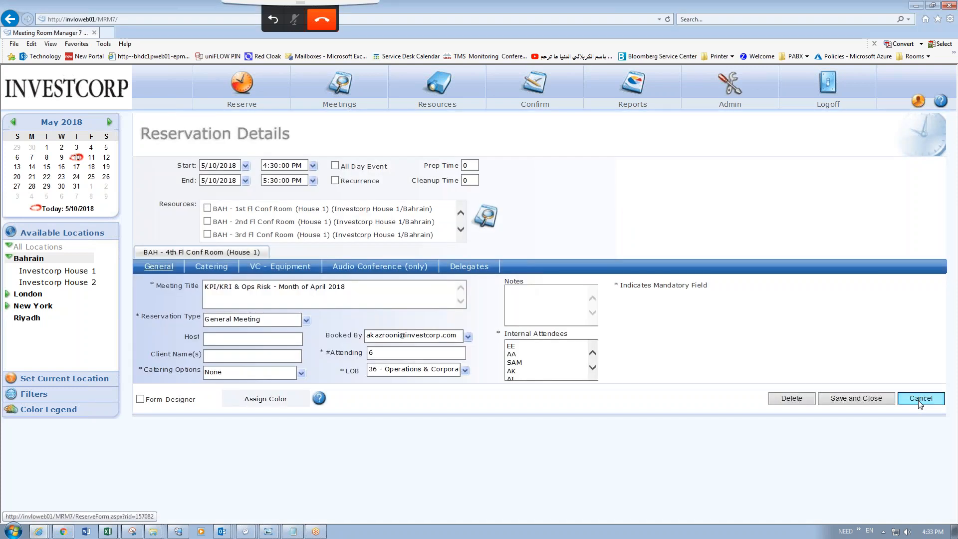
pyautogui.click(920, 399)
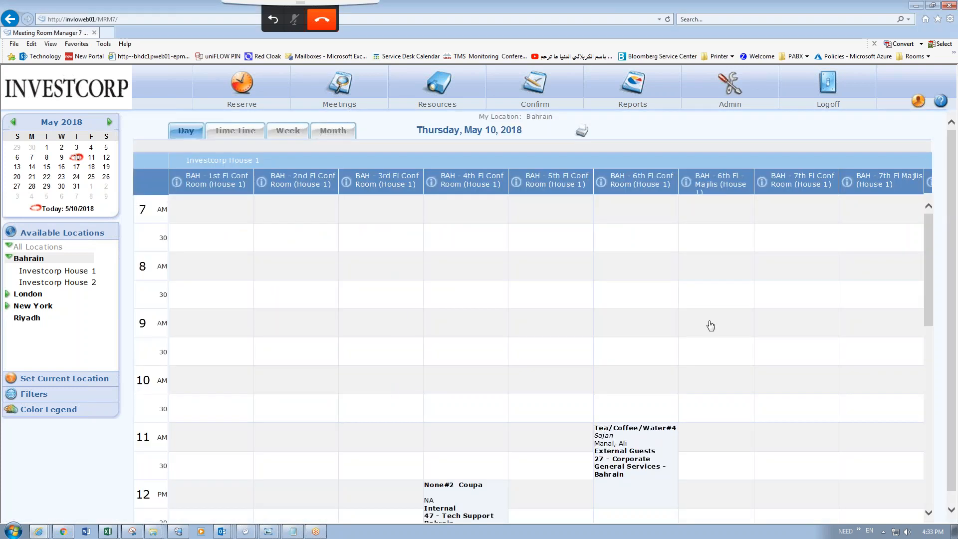
# Start a new 9:00 AM booking in the 4th floor room and review its colour choices.
pyautogui.click(475, 318)
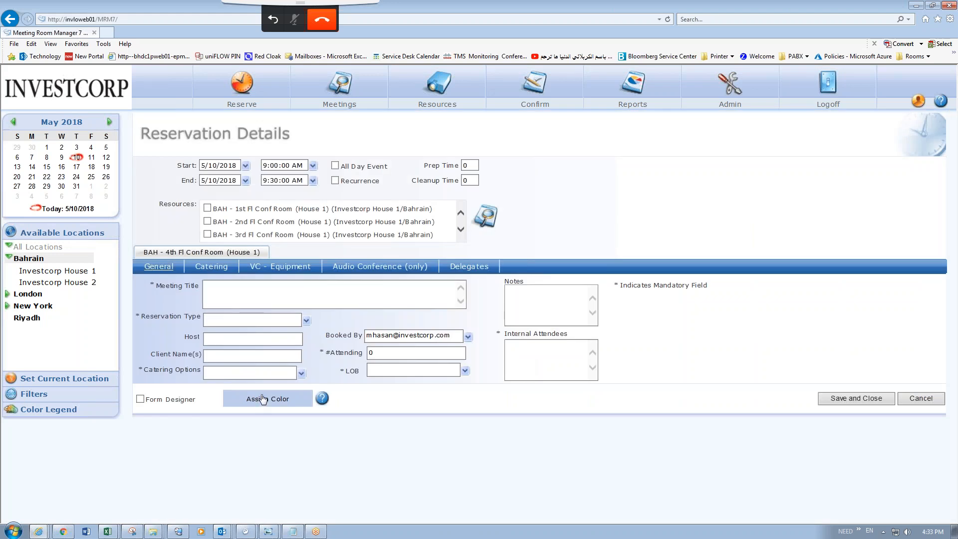
pyautogui.click(262, 403)
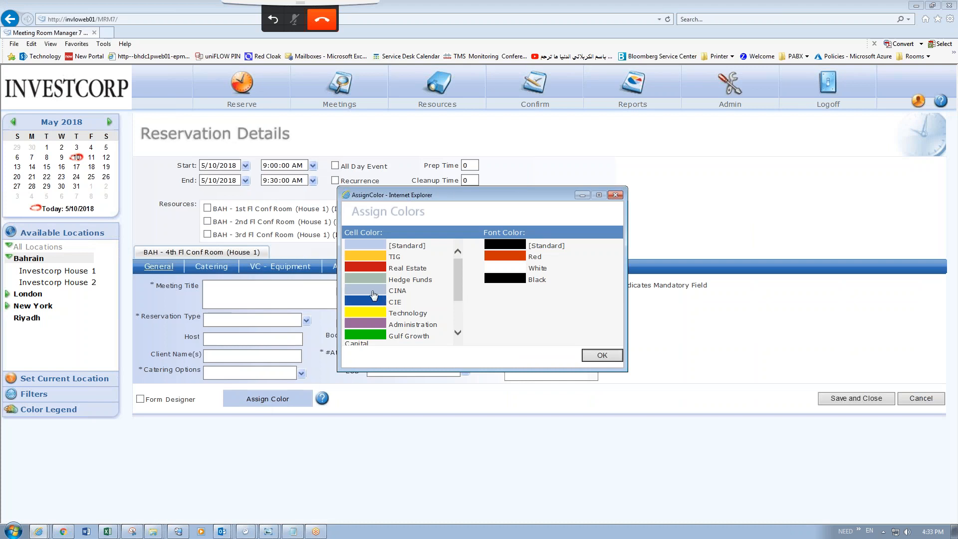
pyautogui.click(602, 355)
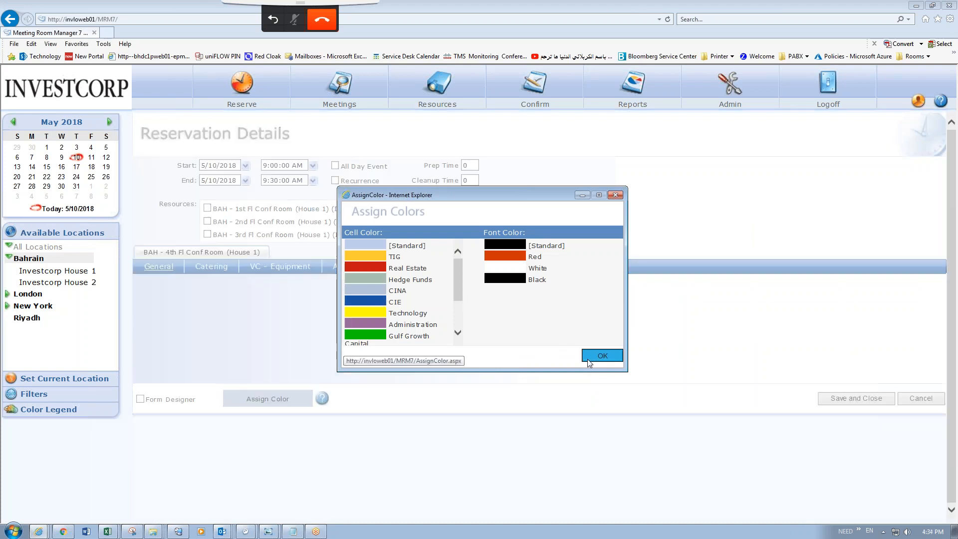
pyautogui.doubleClick(278, 402)
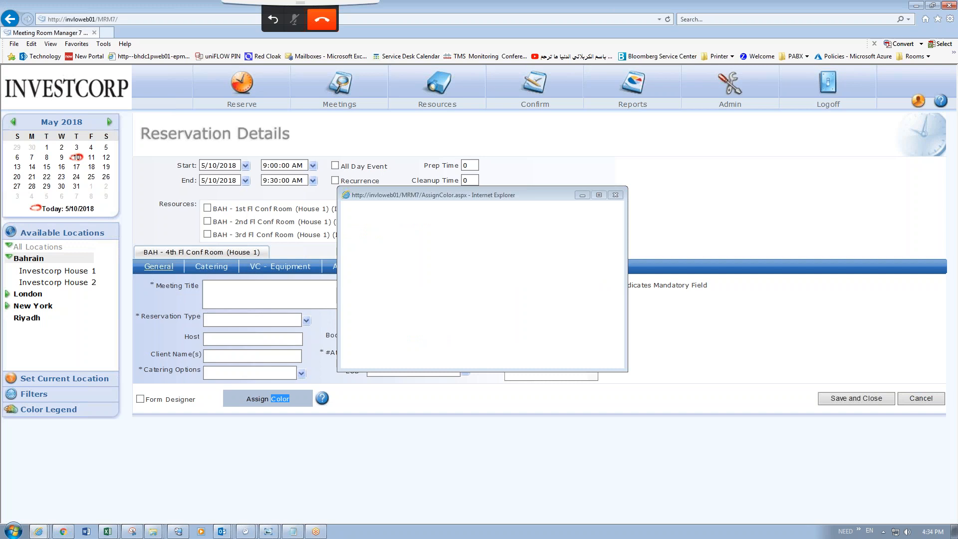
# Cancel the booking and show BAH - 1st Fl Conf Room in full-screen Resource Scheduler.
pyautogui.click(918, 398)
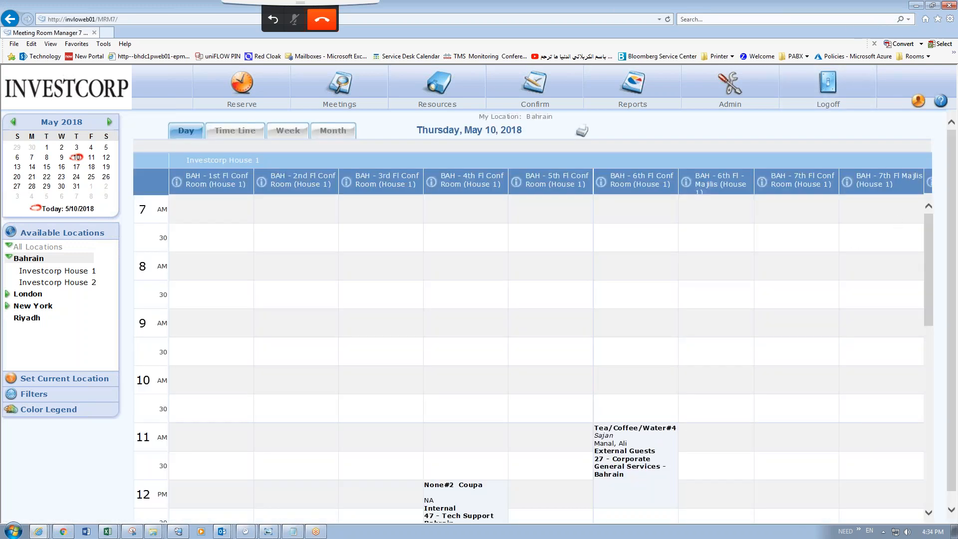
pyautogui.doubleClick(516, 212)
pyautogui.click(87, 210)
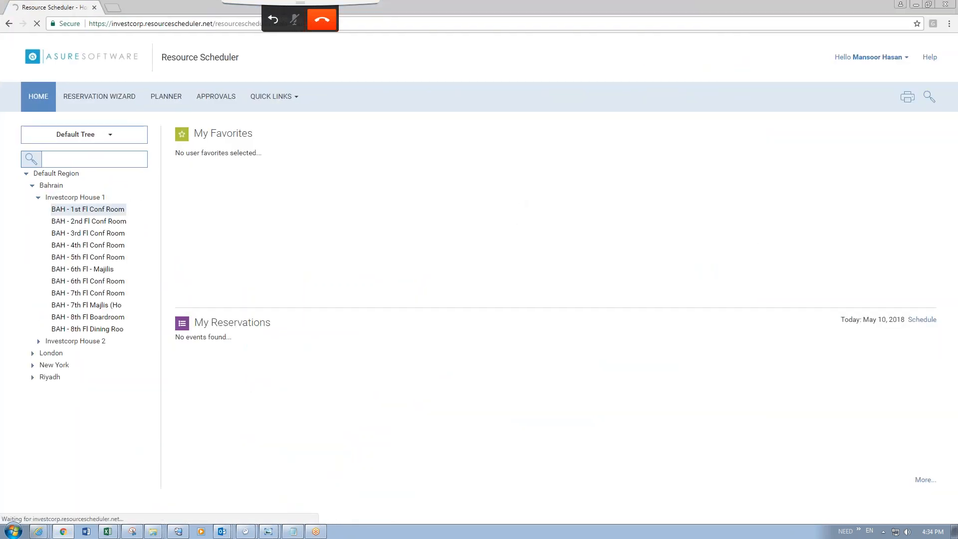
# Show BAH - 2nd Fl Conf Room and start a Mon 7, 11 AM quick reservation with colour Imported.
pyautogui.click(101, 222)
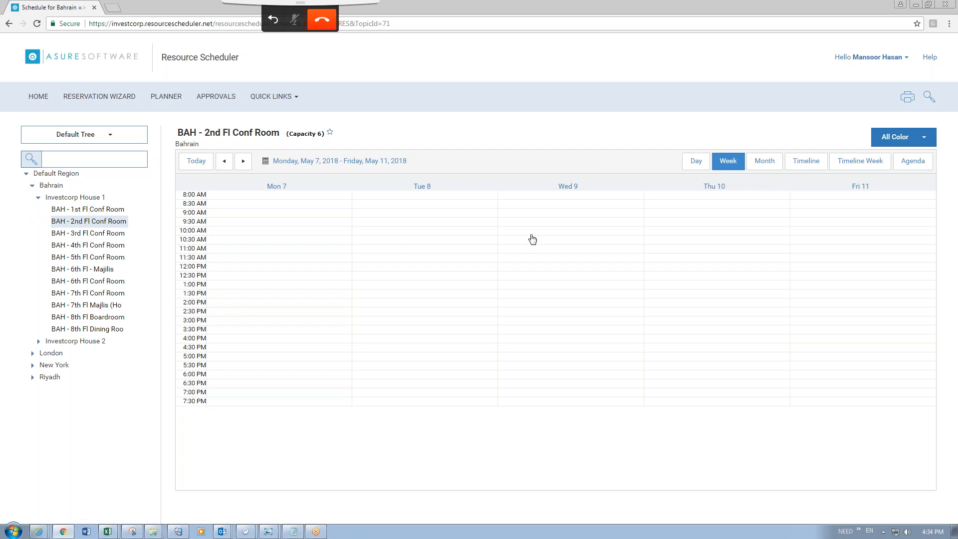
pyautogui.doubleClick(342, 257)
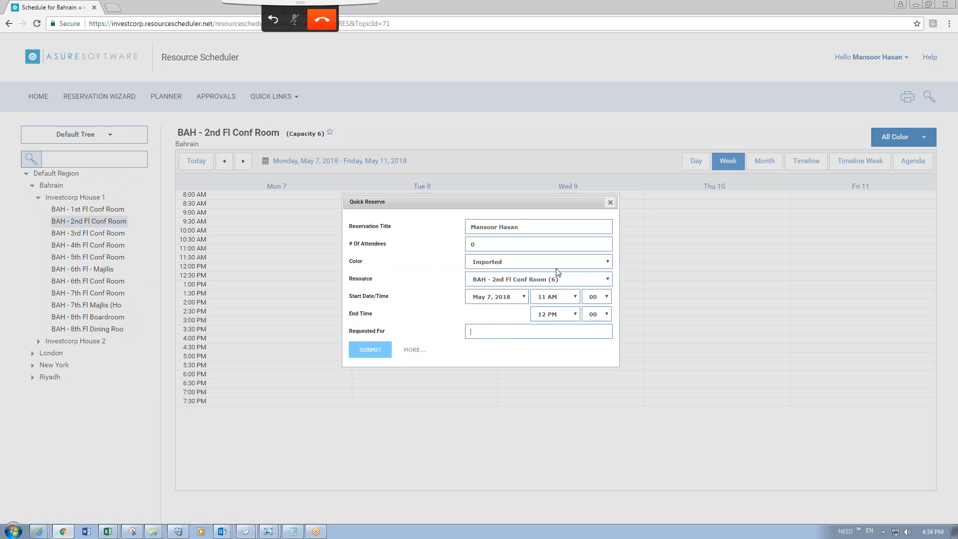
pyautogui.click(601, 263)
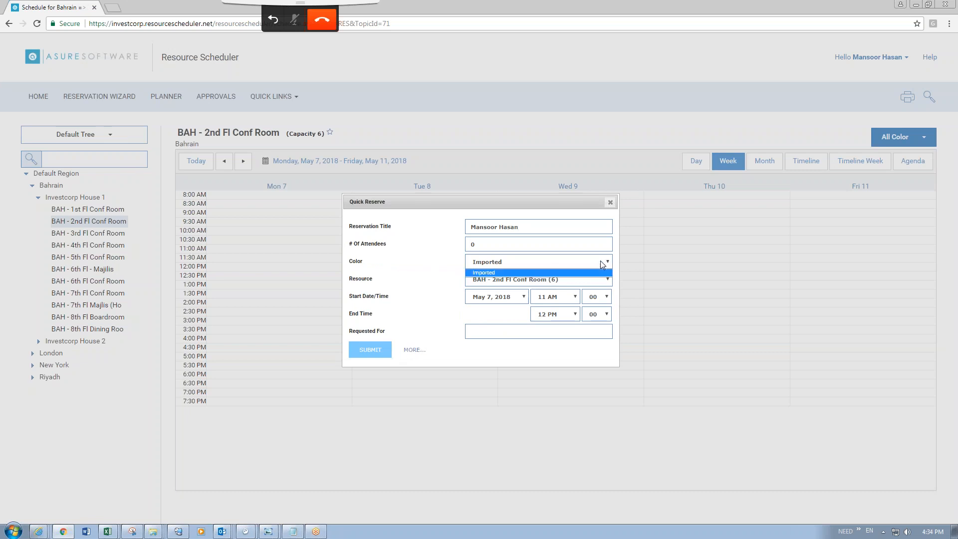
pyautogui.click(514, 274)
pyautogui.click(519, 265)
pyautogui.click(519, 265)
# Close the Monday reservation, try a Wed 9, 12:30 PM one, review resources and colours, and close it.
pyautogui.click(611, 202)
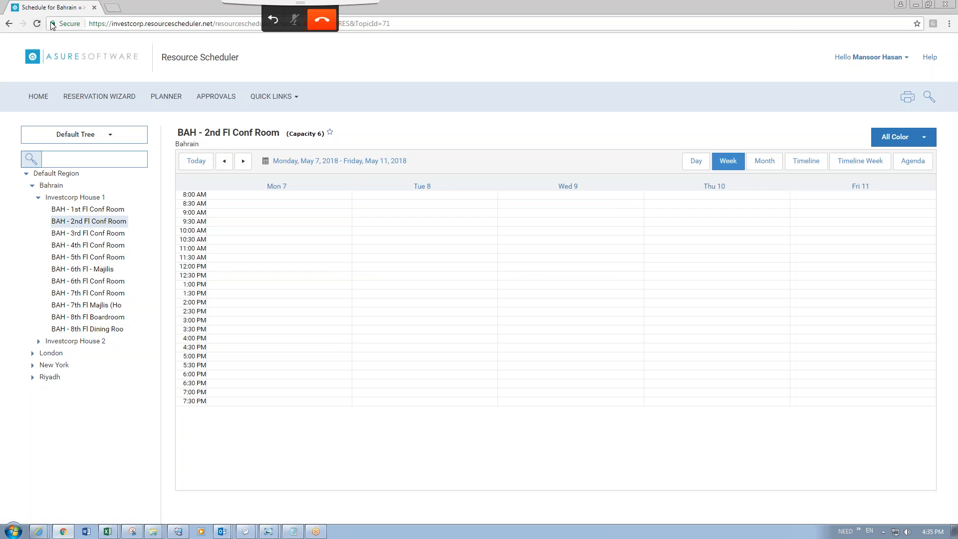
pyautogui.doubleClick(520, 276)
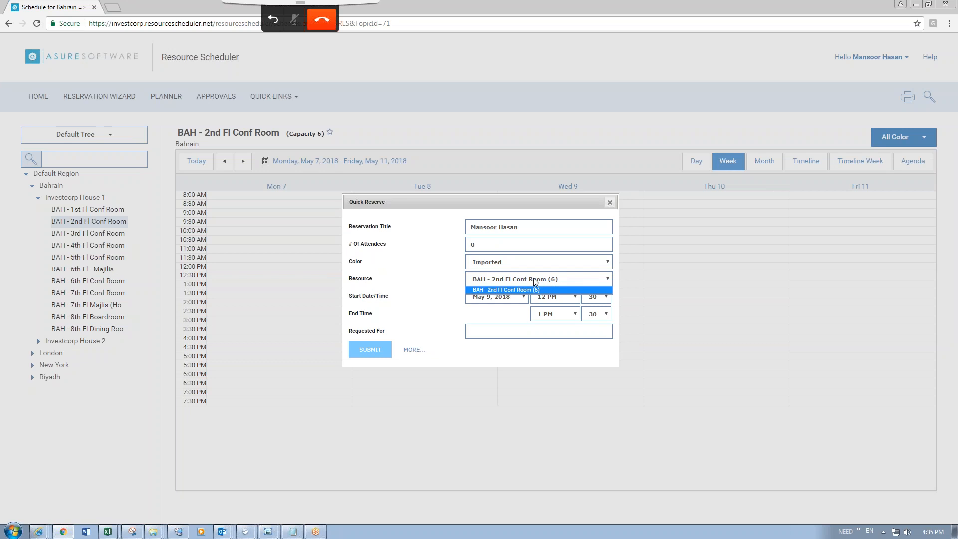
pyautogui.click(543, 254)
pyautogui.click(524, 262)
pyautogui.click(523, 262)
pyautogui.click(522, 262)
pyautogui.click(523, 261)
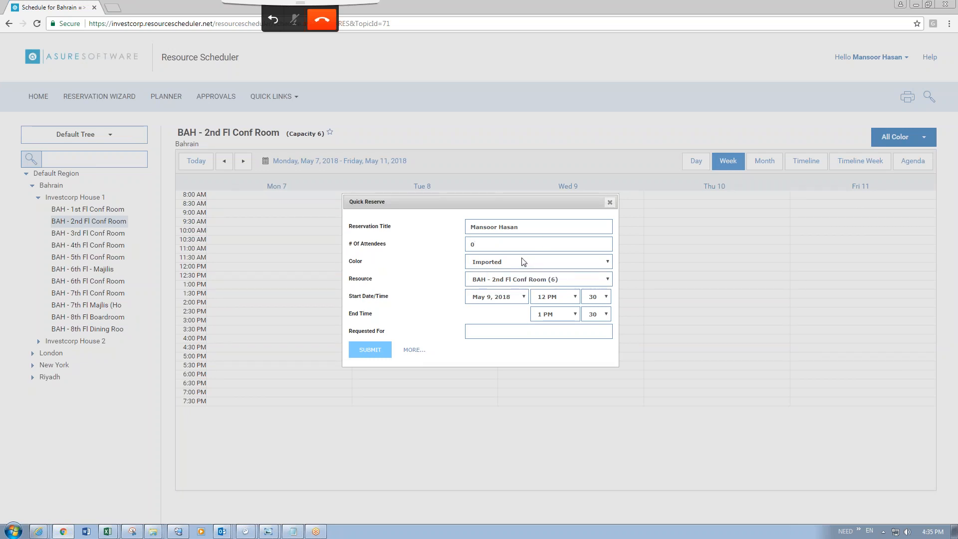
pyautogui.click(523, 262)
pyautogui.click(610, 202)
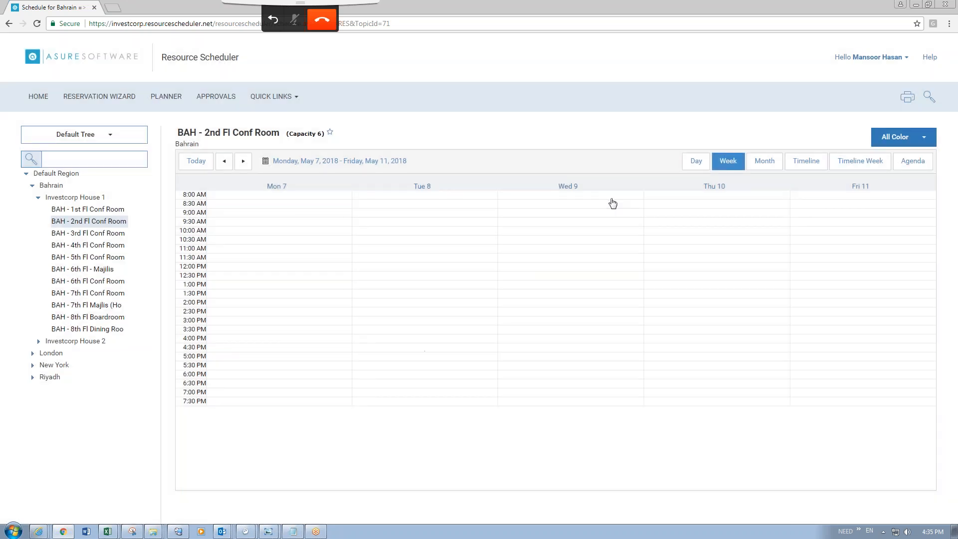
# Reload the schedule, open a Tuesday 1 PM quick reservation, review its colours, and cancel it.
pyautogui.click(36, 24)
pyautogui.click(464, 289)
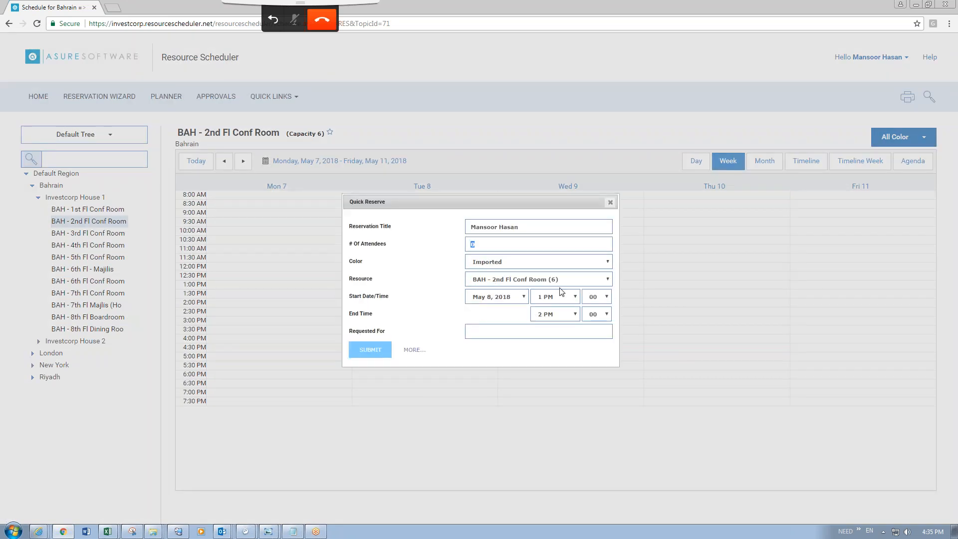
pyautogui.click(607, 262)
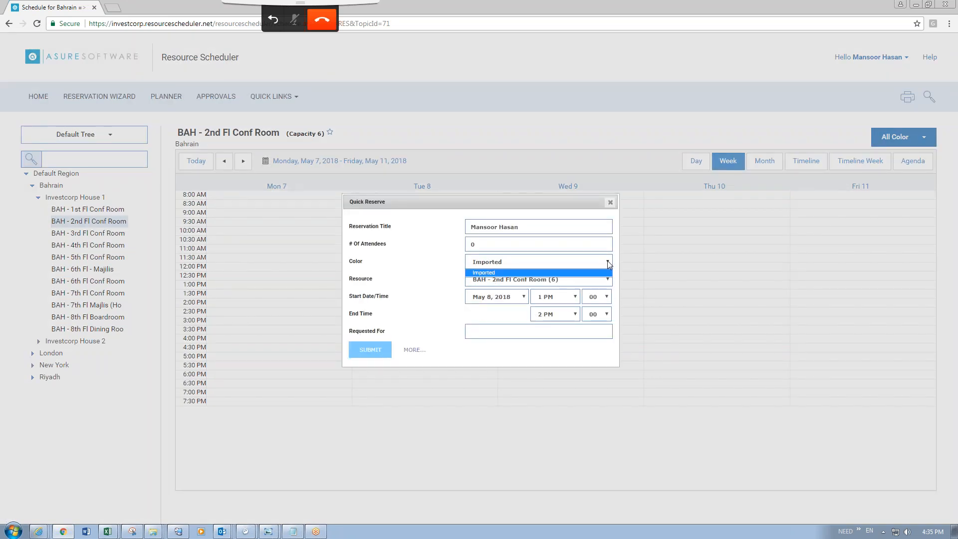
pyautogui.click(608, 262)
pyautogui.click(608, 263)
pyautogui.click(608, 263)
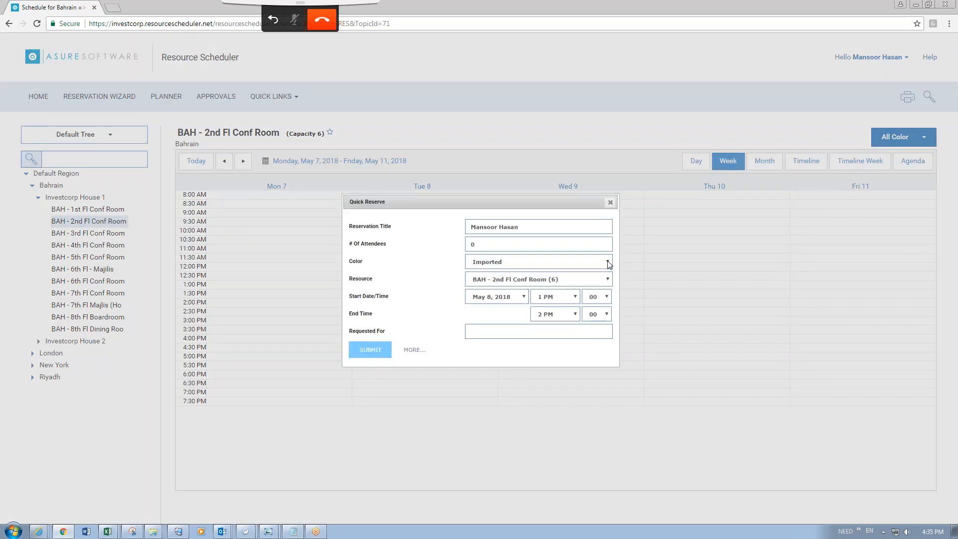
pyautogui.click(608, 263)
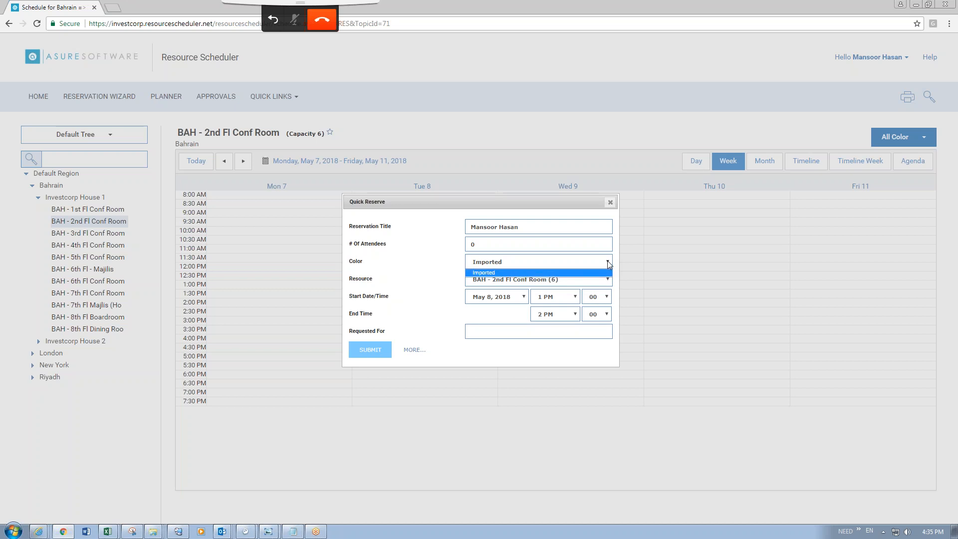
pyautogui.click(609, 202)
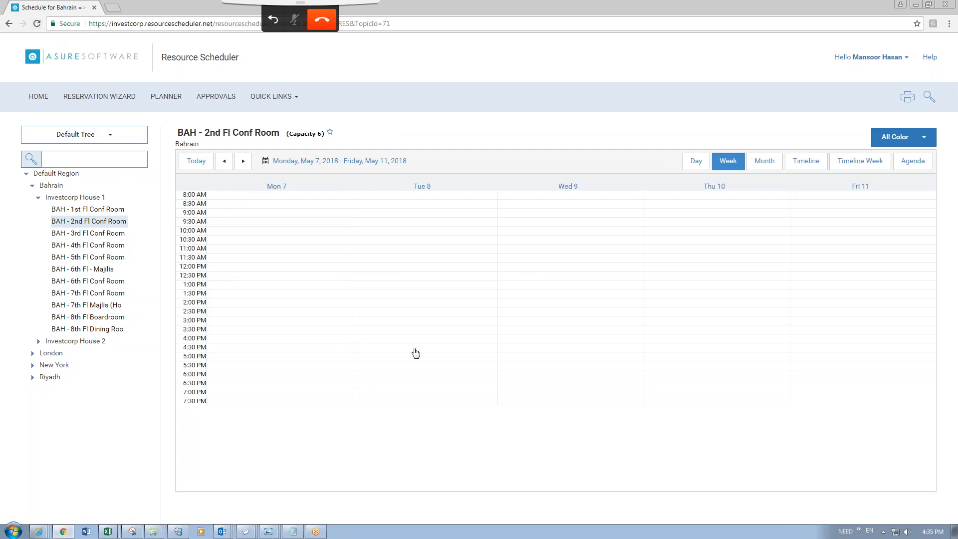
# Start a Tuesday 2 PM quick reservation with colour Imported and resource 2nd Fl Conf Room.
pyautogui.doubleClick(415, 303)
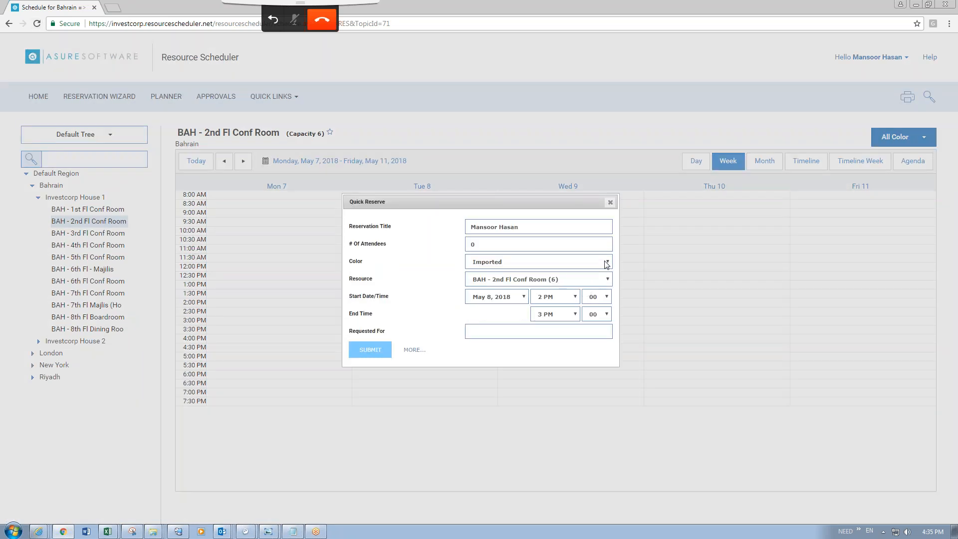
pyautogui.click(607, 263)
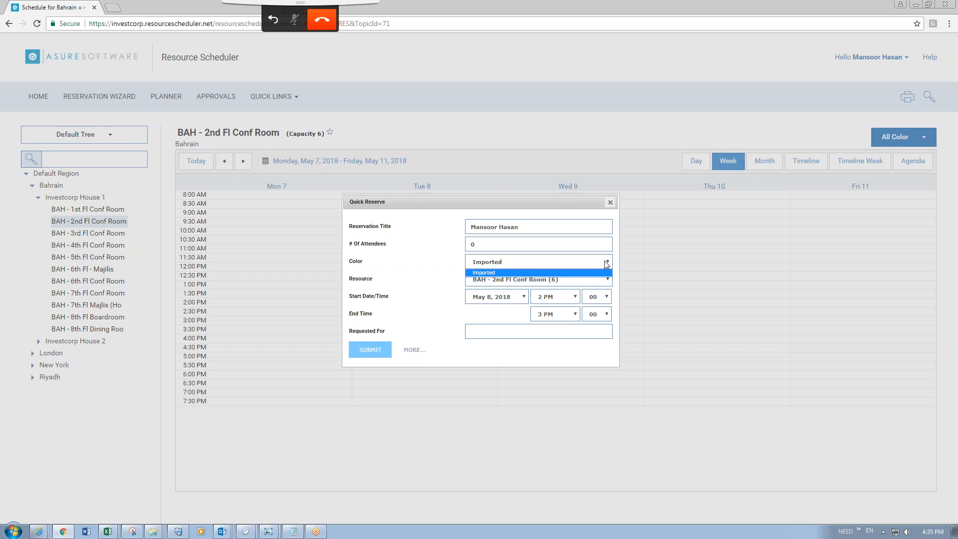
pyautogui.click(440, 253)
pyautogui.click(551, 279)
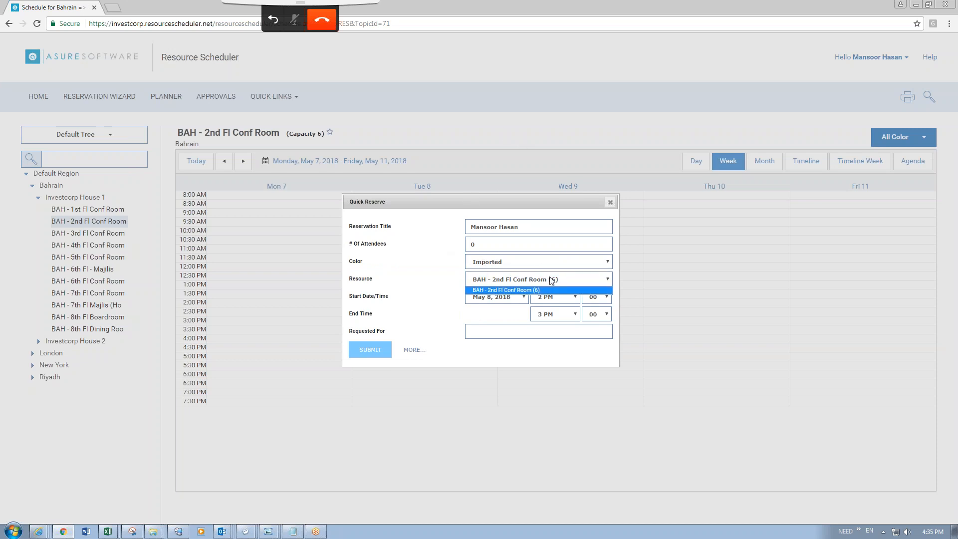
pyautogui.click(409, 280)
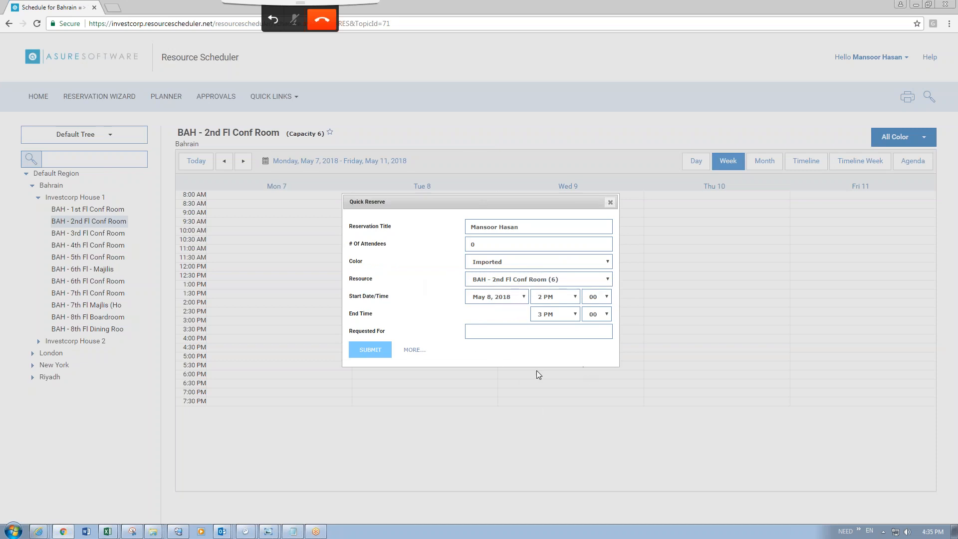
# Open and close the full reservation form, then load the /resourcescheduler/reload address.
pyautogui.click(414, 350)
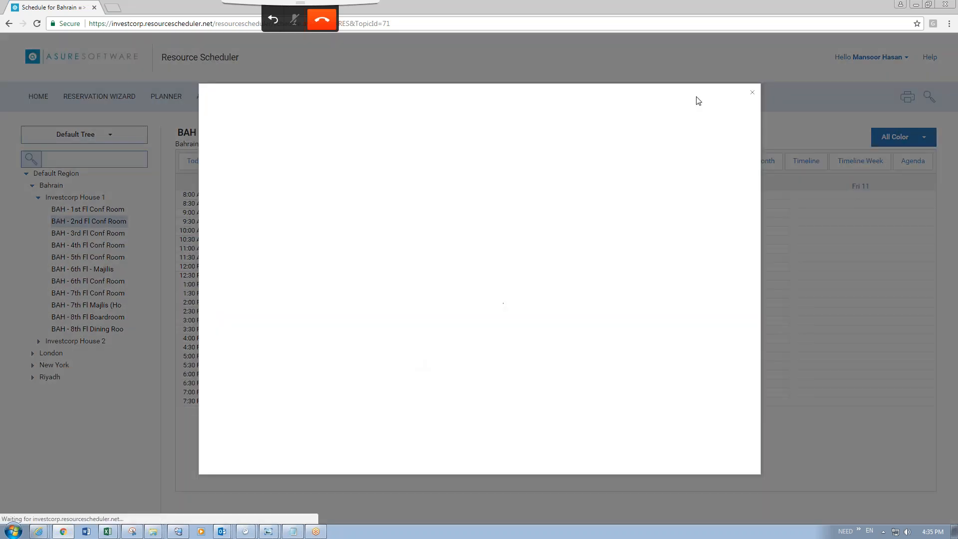
pyautogui.click(755, 95)
pyautogui.click(213, 26)
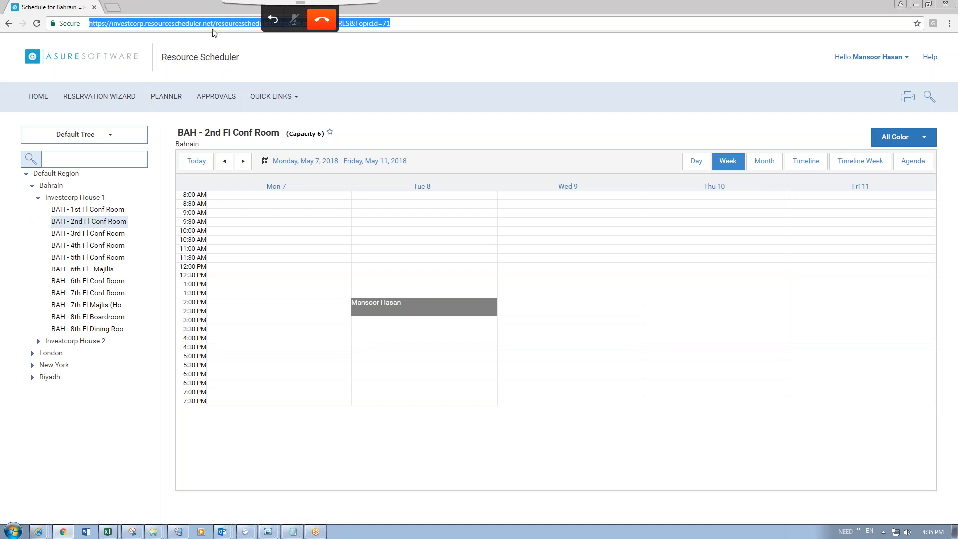
pyautogui.moveTo(259, 4); pyautogui.dragTo(612, 3)
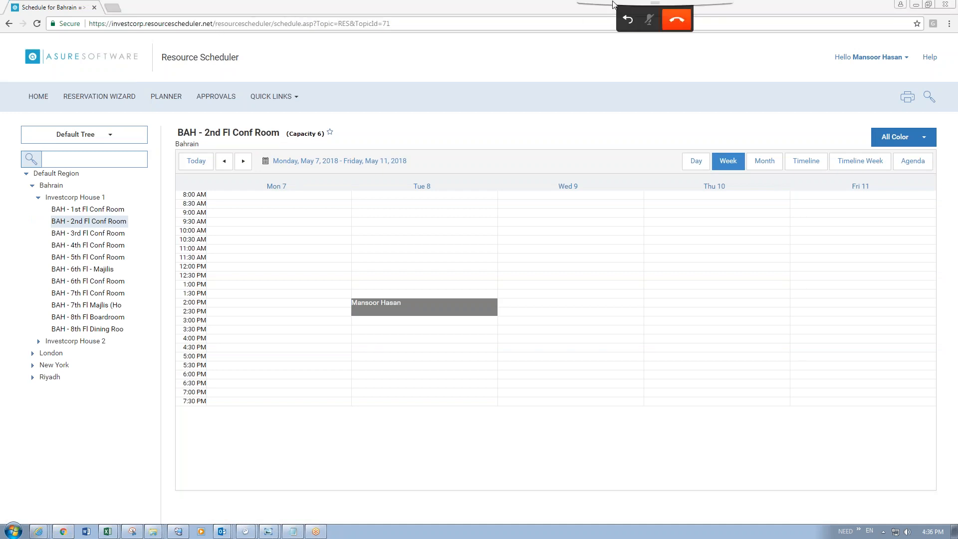
pyautogui.moveTo(272, 23); pyautogui.dragTo(484, 26)
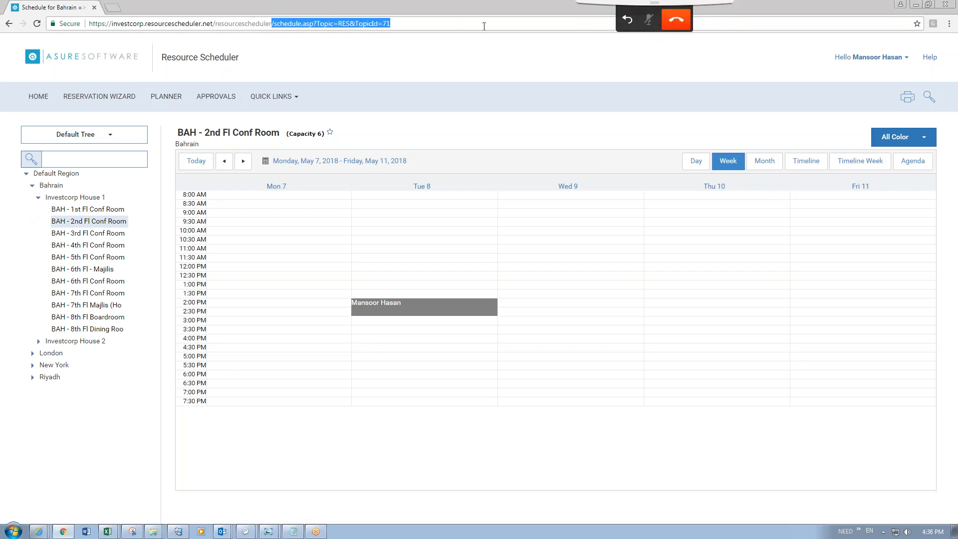
pyautogui.press('BackSpace')
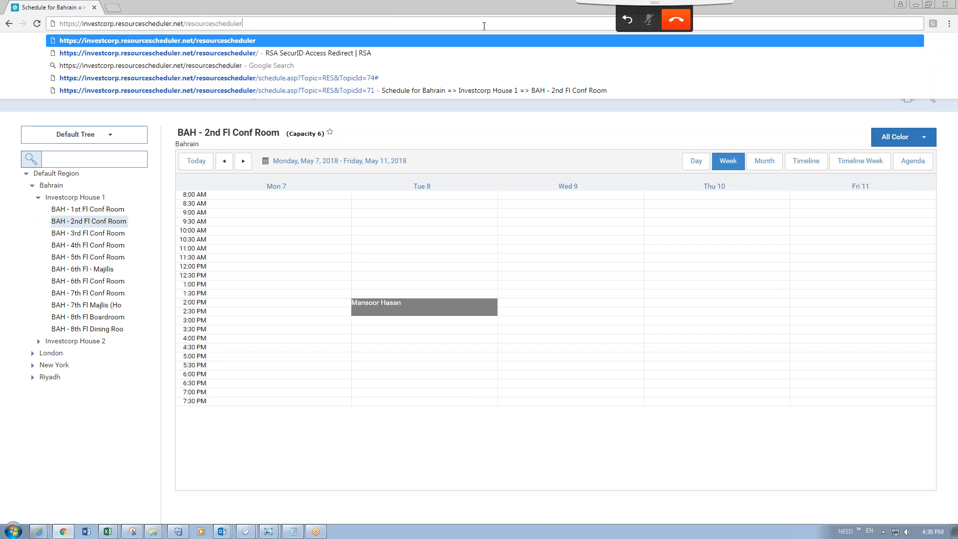
pyautogui.write('/')
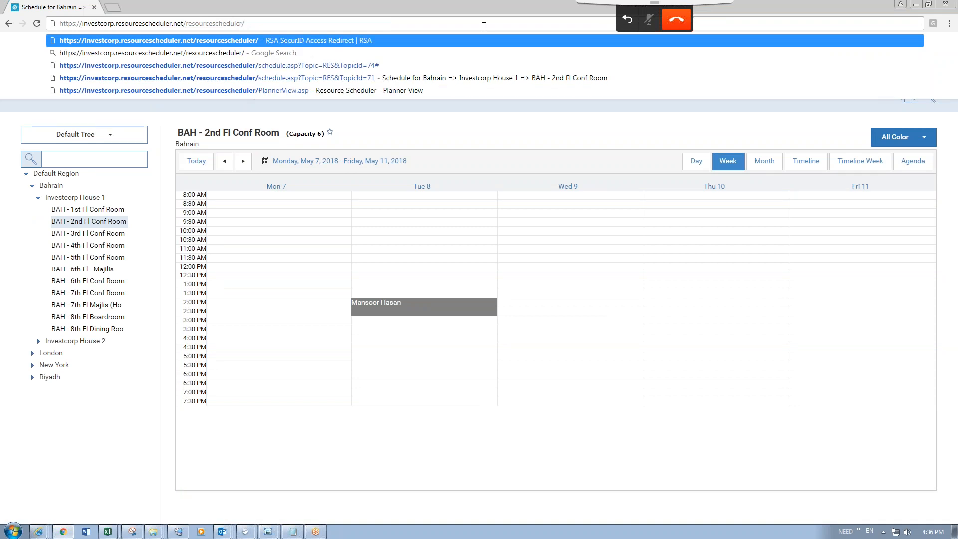
pyautogui.write('reload')
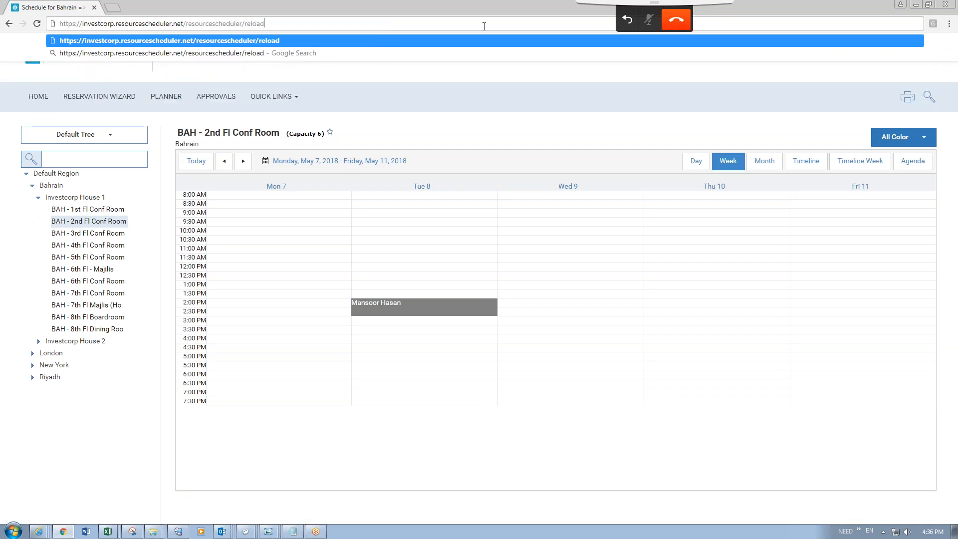
pyautogui.press('Return')
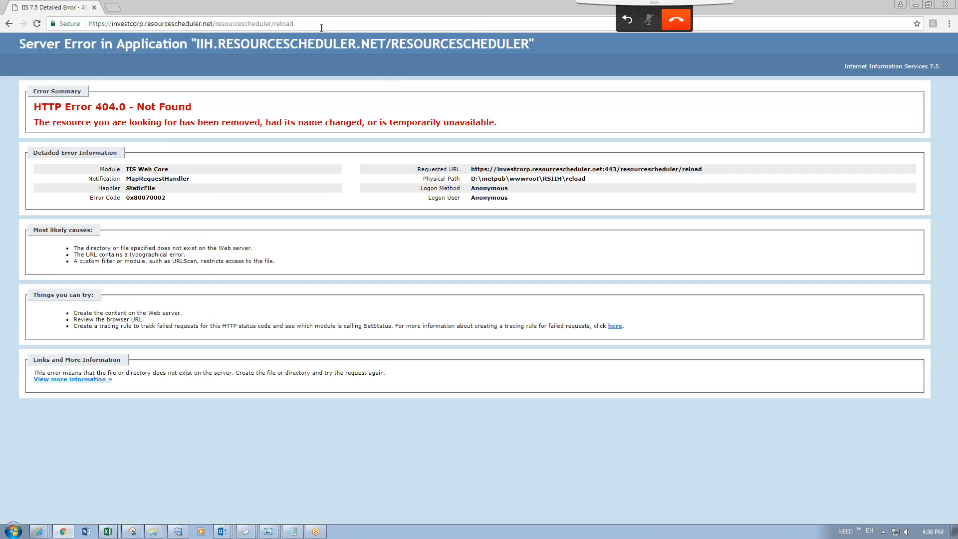
# Append .asp to the page address to load reload.asp and reload the software package.
pyautogui.click(321, 27)
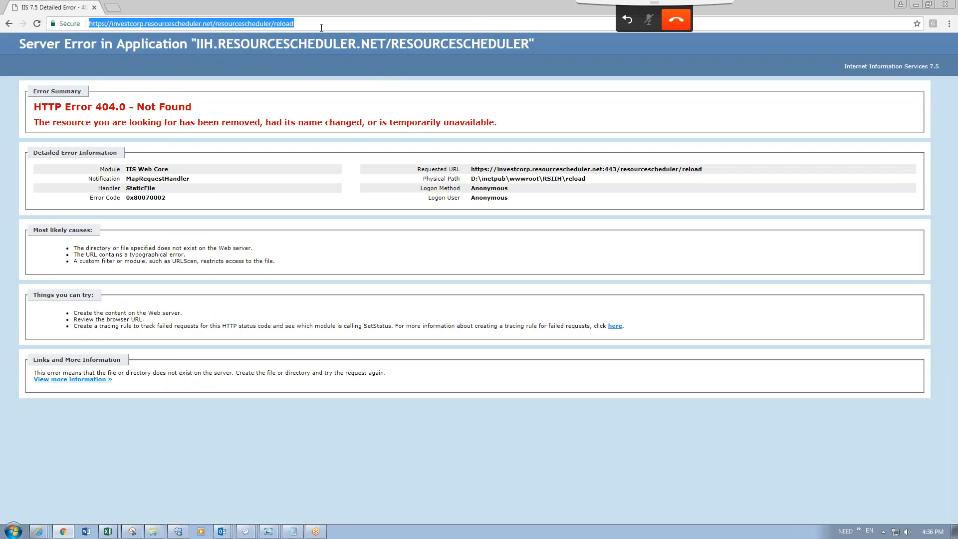
pyautogui.click(321, 28)
pyautogui.write('.as')
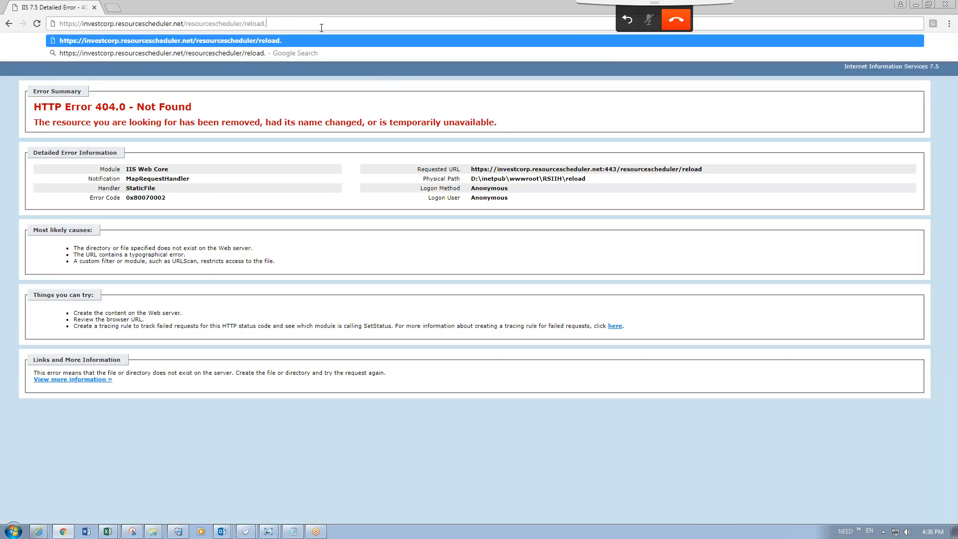
pyautogui.write('p')
pyautogui.press('Return')
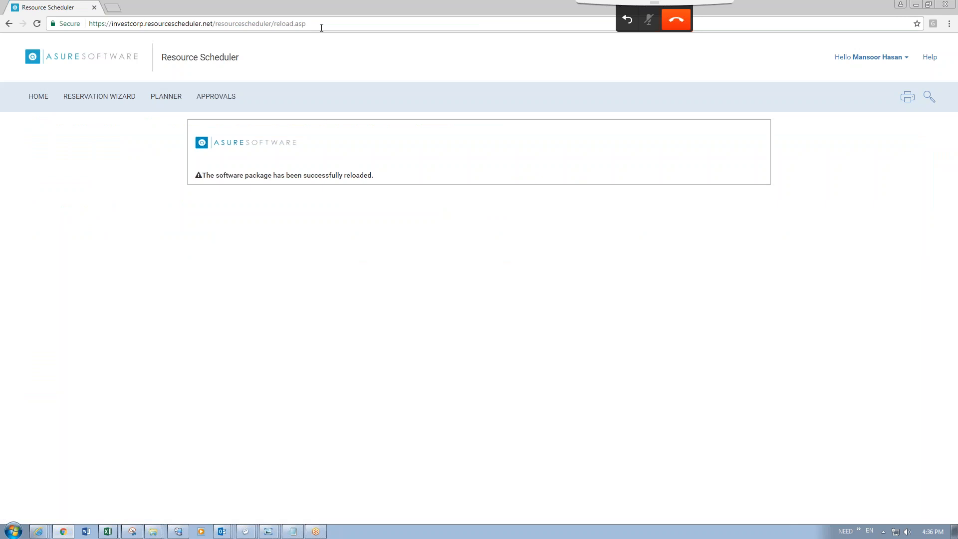
# From HOME, open the BAH - 1st Fl Conf Room week schedule for May 7–11, 2018.
pyautogui.click(43, 99)
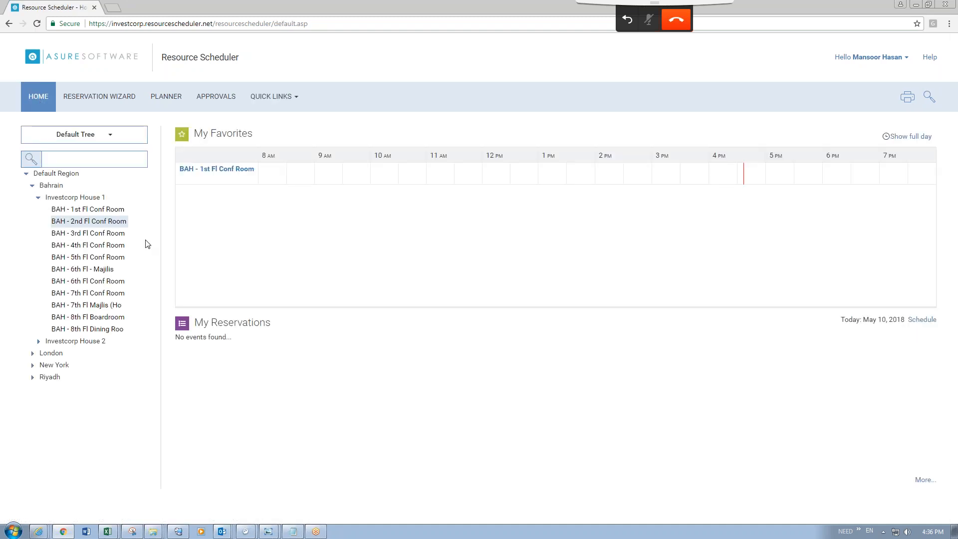
pyautogui.click(84, 213)
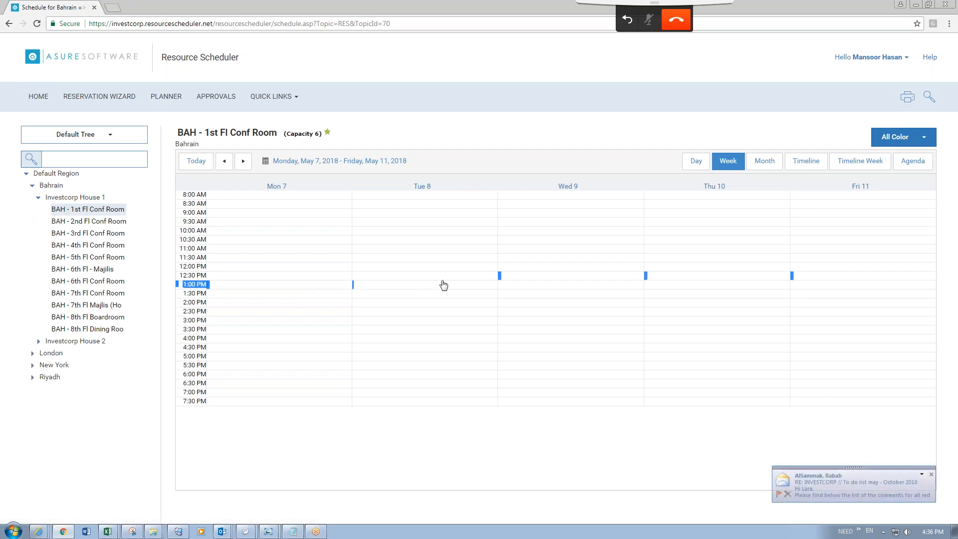
# Quick-reserve Tuesday May 8, 1–2 PM with colour Administration and submit it.
pyautogui.doubleClick(444, 285)
pyautogui.click(577, 263)
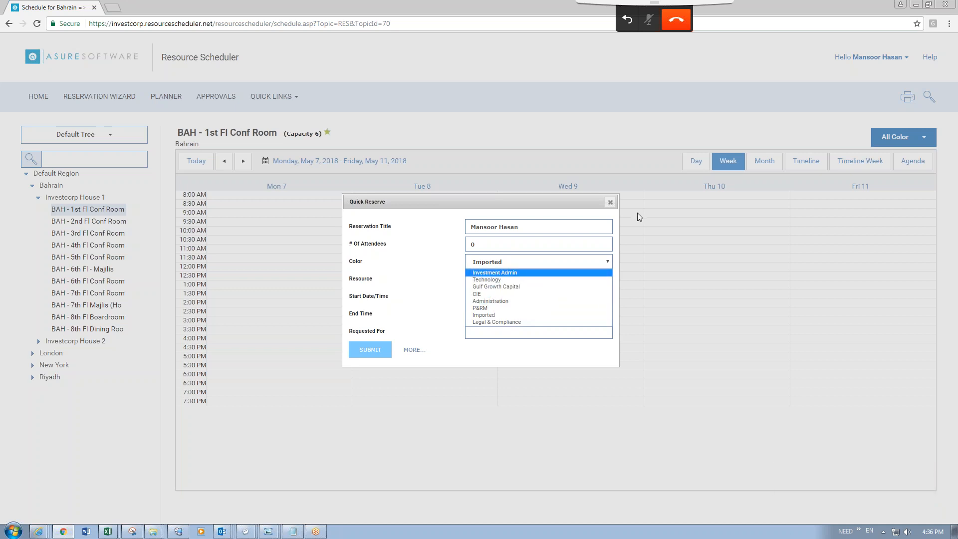
pyautogui.click(488, 301)
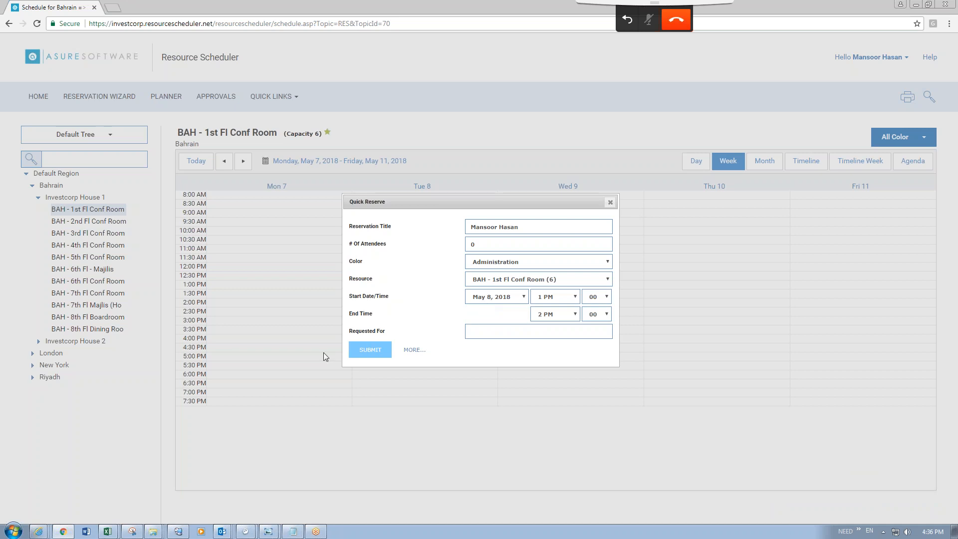
pyautogui.click(370, 350)
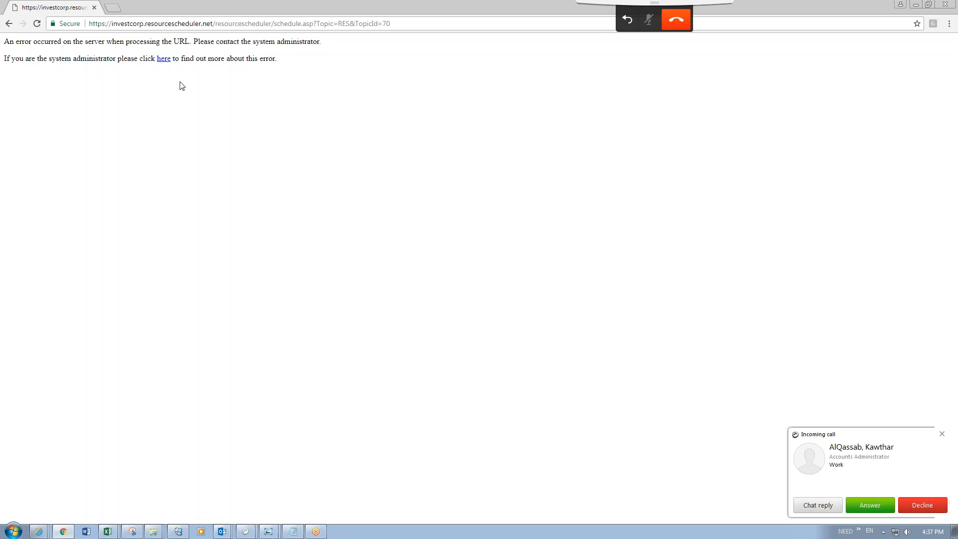
# Dismiss the call notification, reload schedule.asp, and follow the error's 'here' link to the Classic ASP article.
pyautogui.click(810, 505)
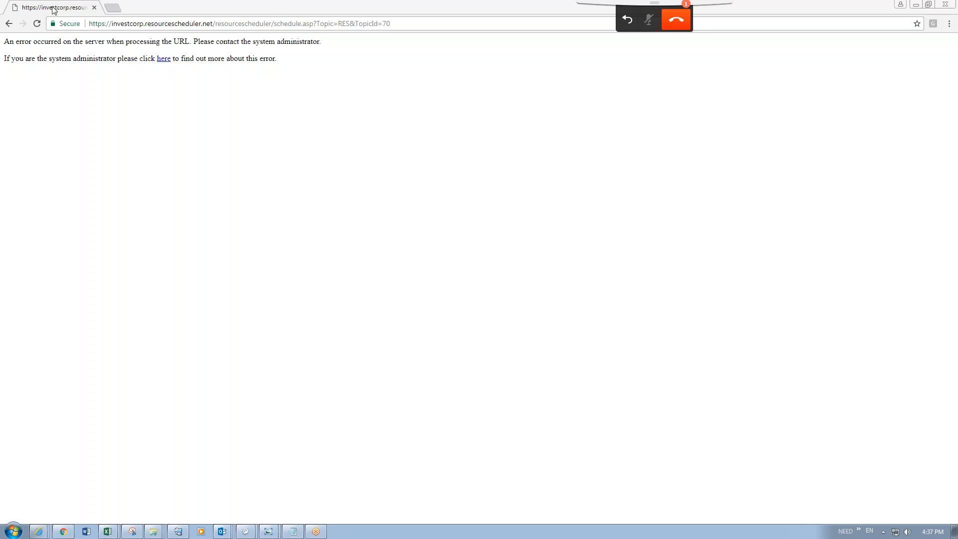
pyautogui.click(36, 23)
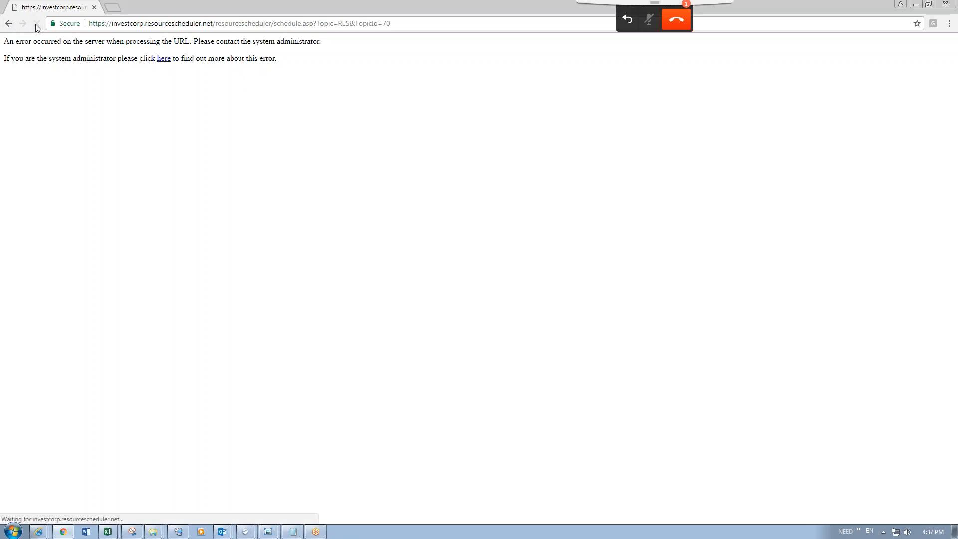
pyautogui.click(167, 60)
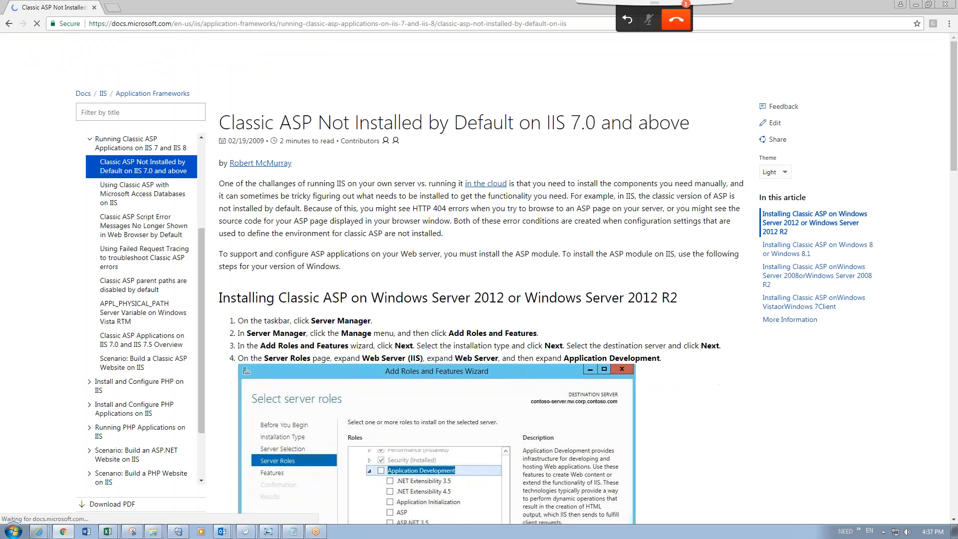
# Skim the Classic ASP article, then return to the resourcescheduler.net address, which still errors.
pyautogui.scroll(-7, 316, 139)
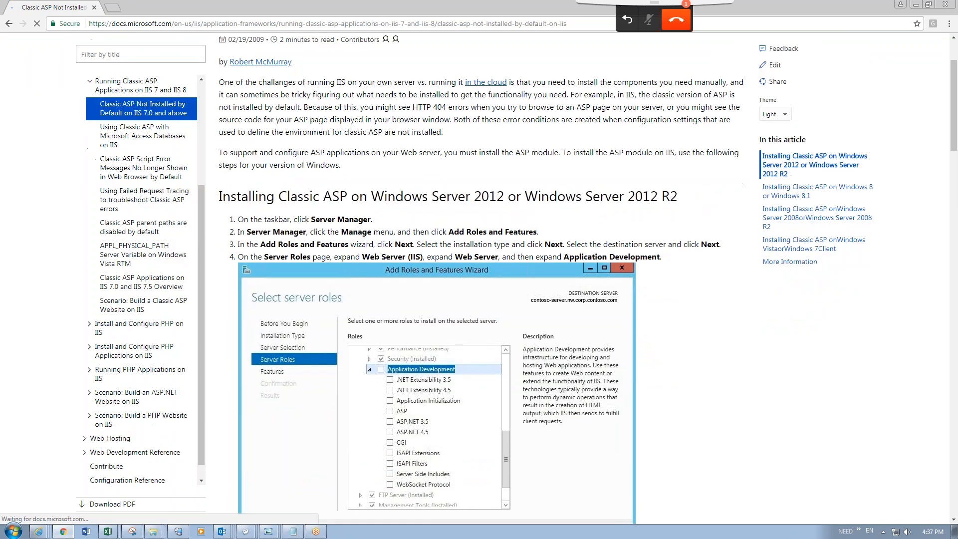
pyautogui.scroll(3, 438, 279)
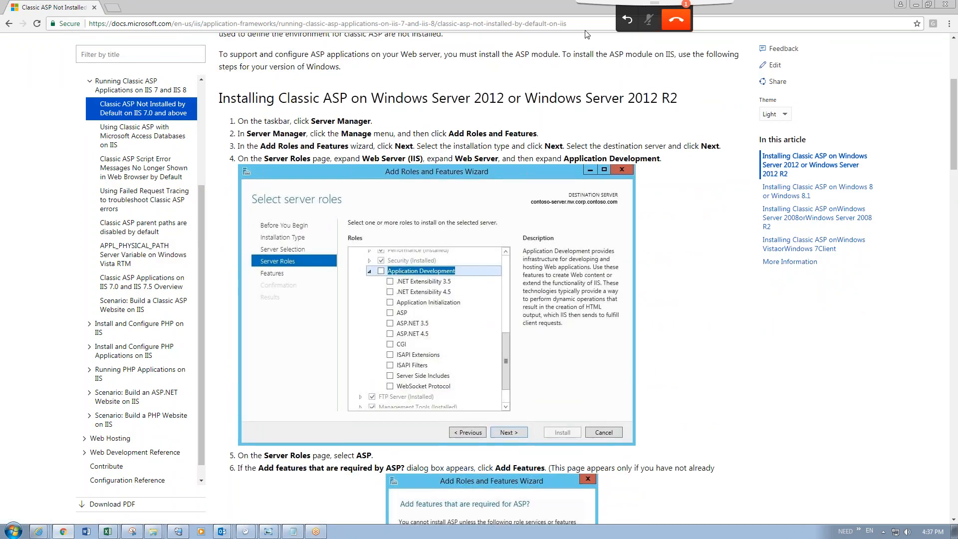
pyautogui.click(809, 24)
pyautogui.press('BackSpace')
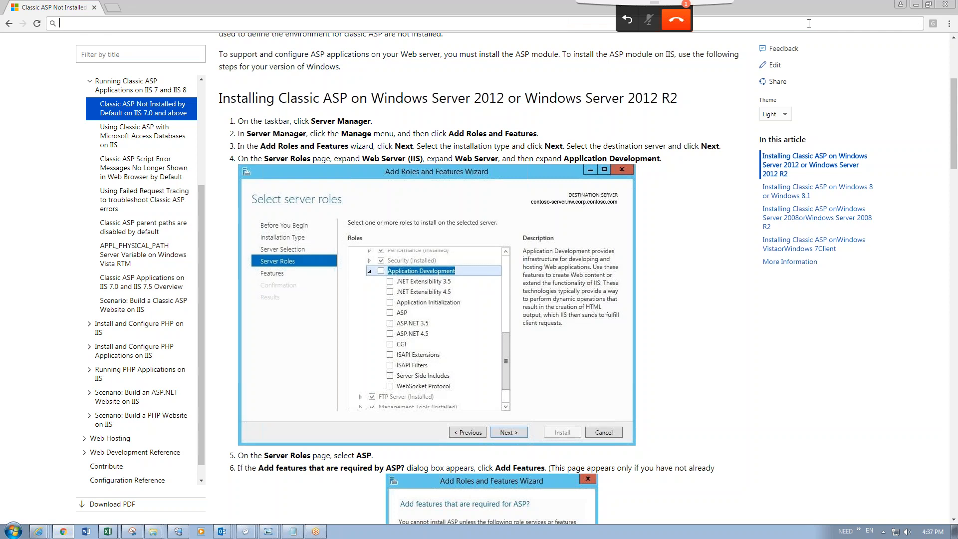
pyautogui.write('https://investcorp.webex.com')
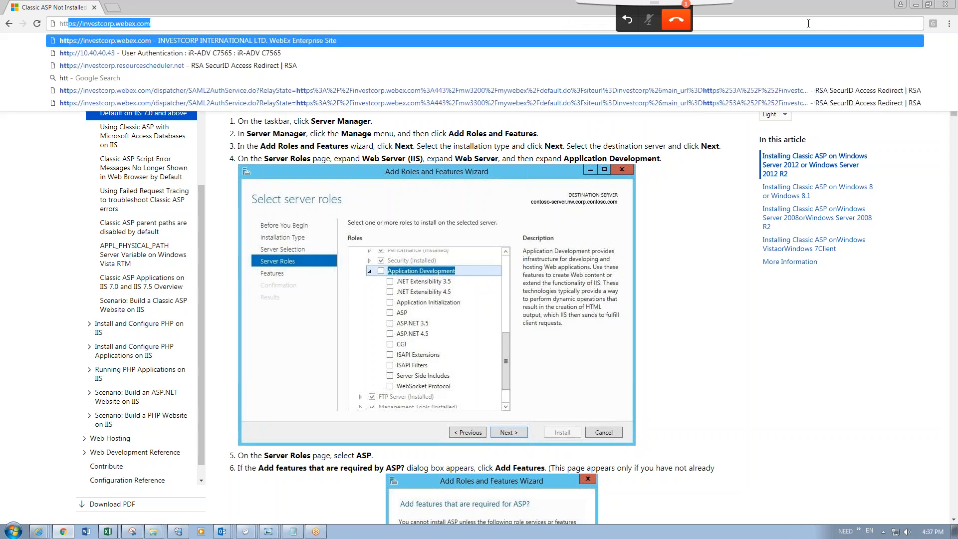
pyautogui.press('Down')
pyautogui.press('Down')
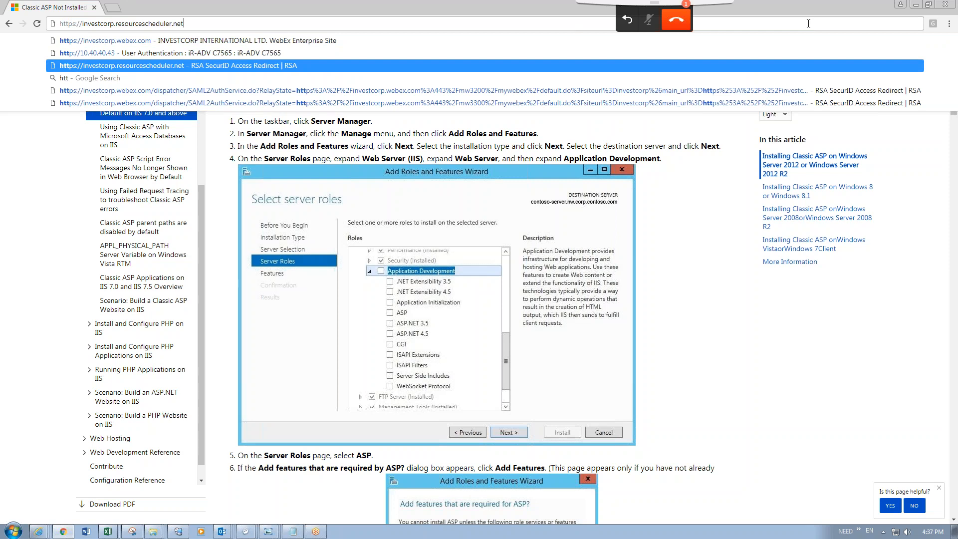
pyautogui.press('Return')
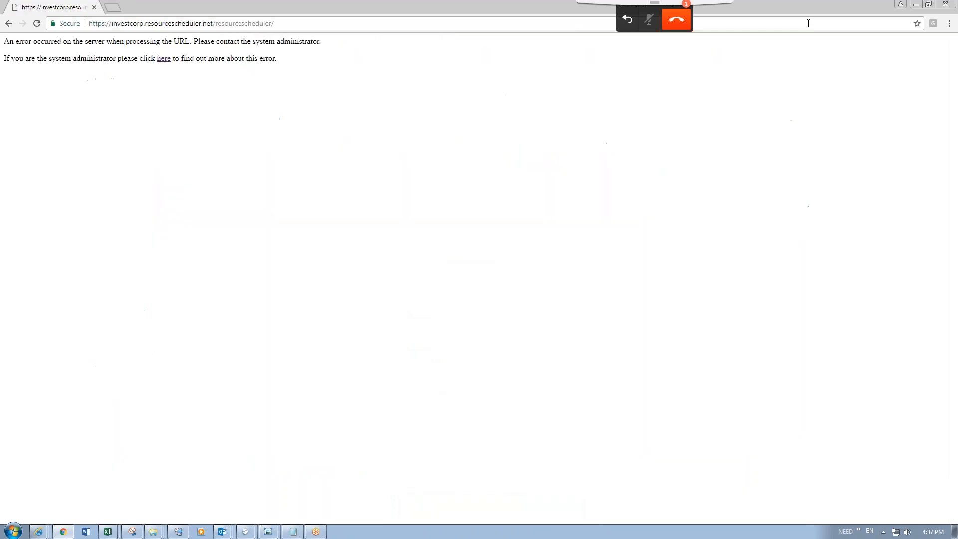
# Close the erroring browser window and the AssignColor Internet Explorer window.
pyautogui.click(944, 4)
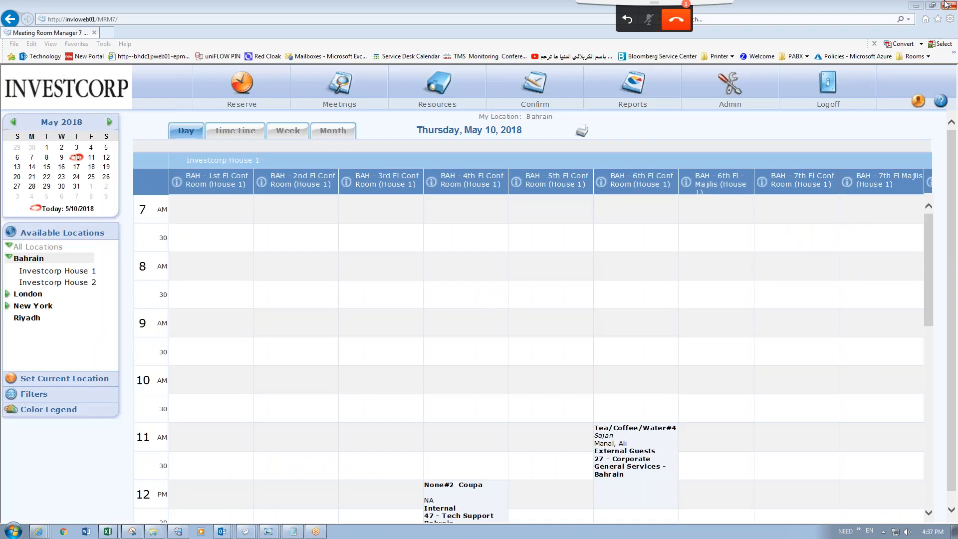
pyautogui.click(39, 532)
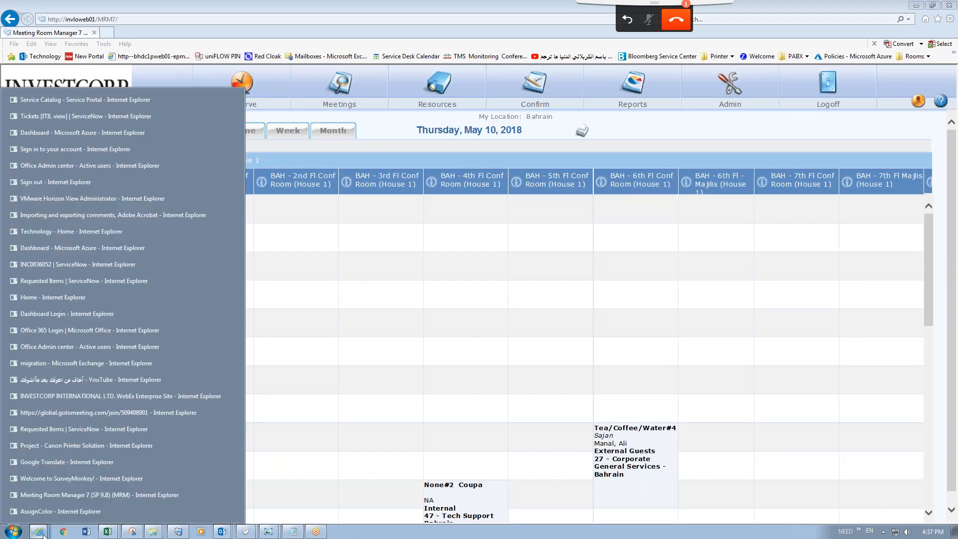
pyautogui.click(40, 511)
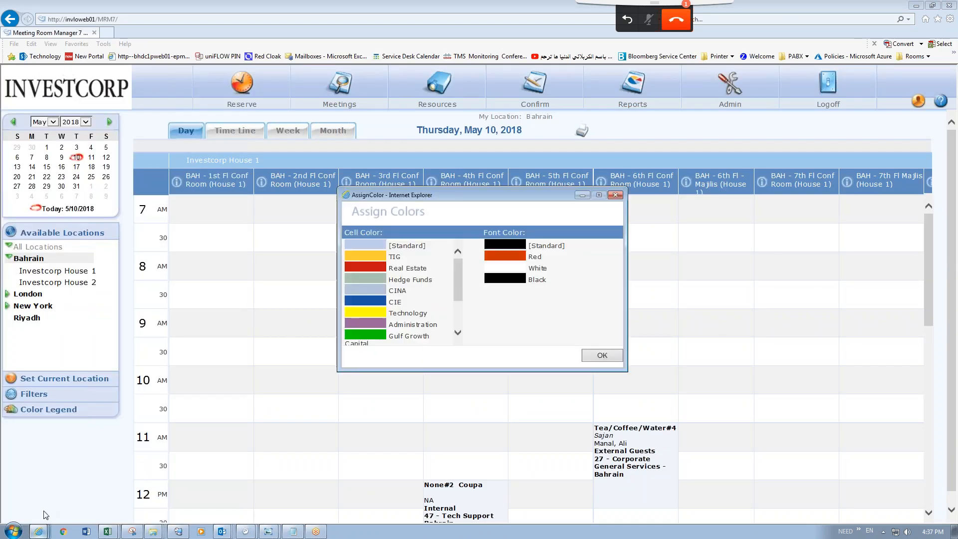
pyautogui.click(615, 194)
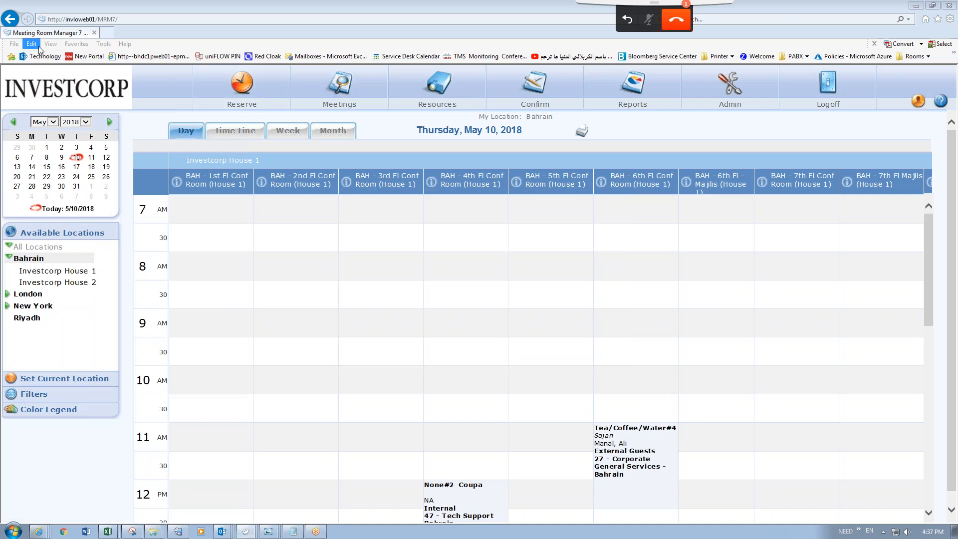
# Open a new tab, check recently visited addresses, then close Internet Explorer.
pyautogui.click(113, 34)
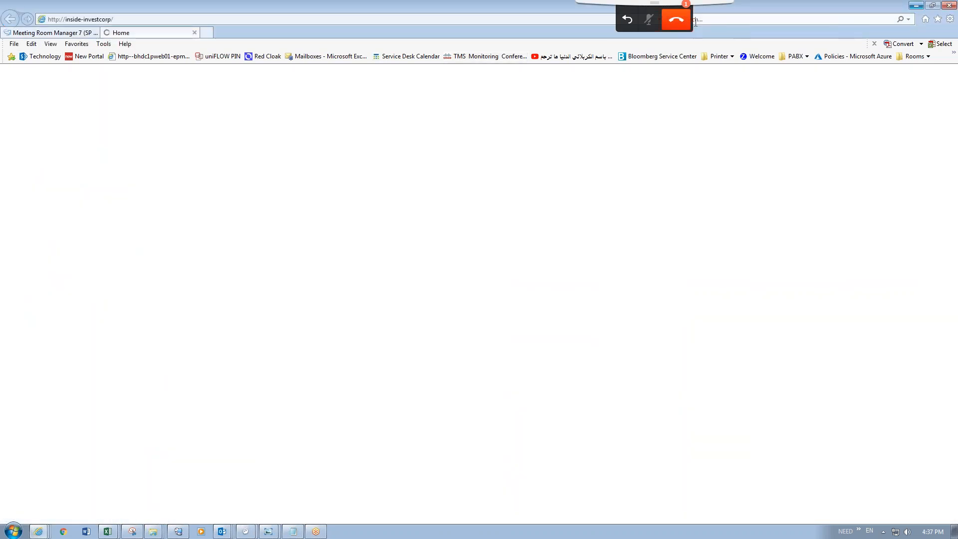
pyautogui.click(659, 20)
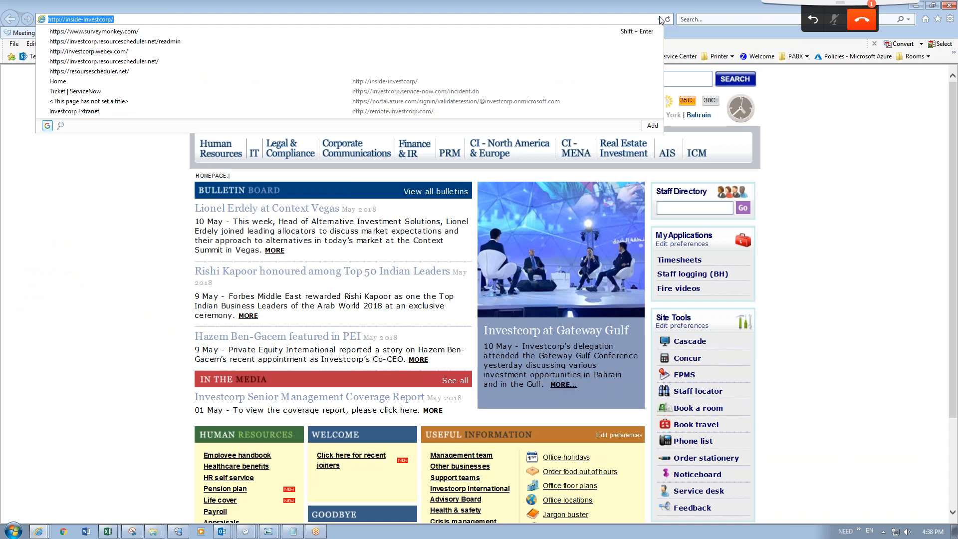
pyautogui.click(919, 7)
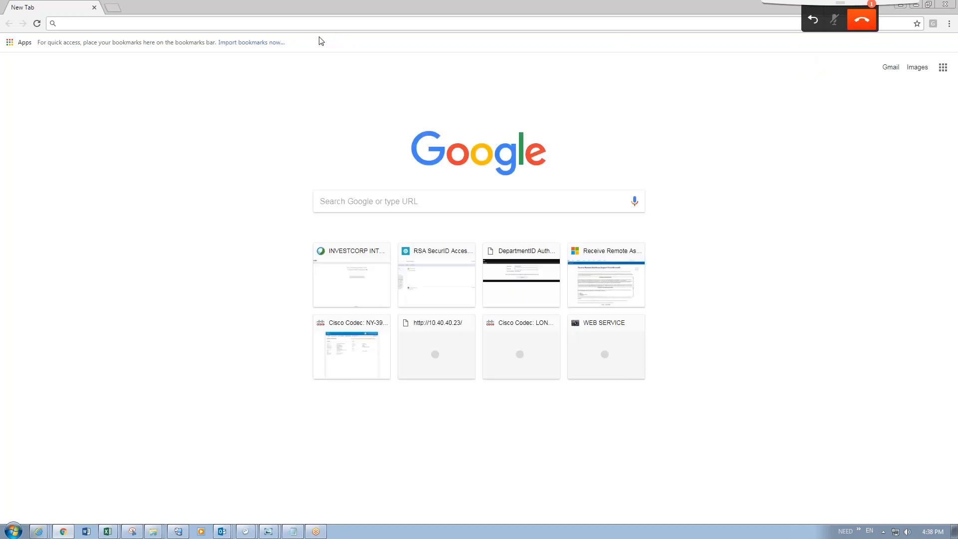
# Go to the resourcescheduler.net site in Chrome and log in at the authentication prompt.
pyautogui.write('ht')
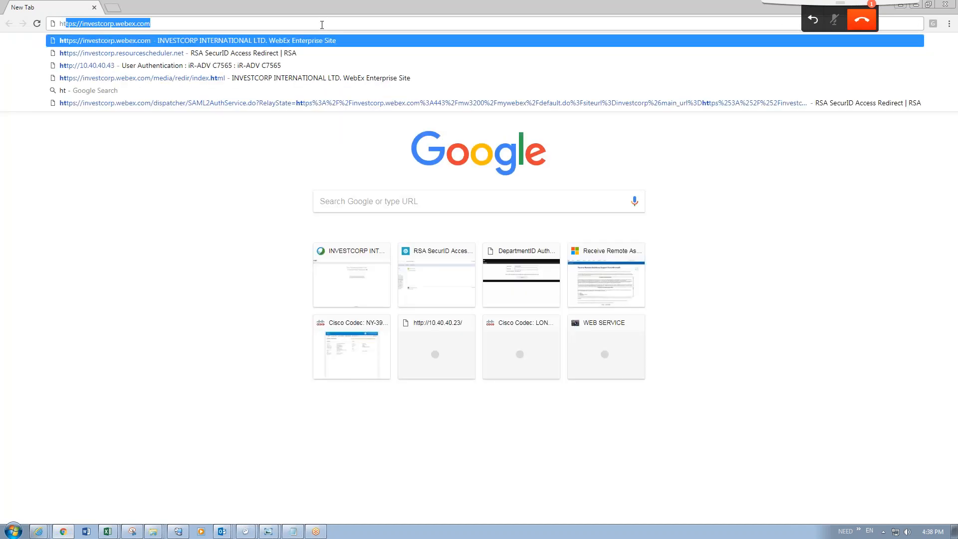
pyautogui.press('Down')
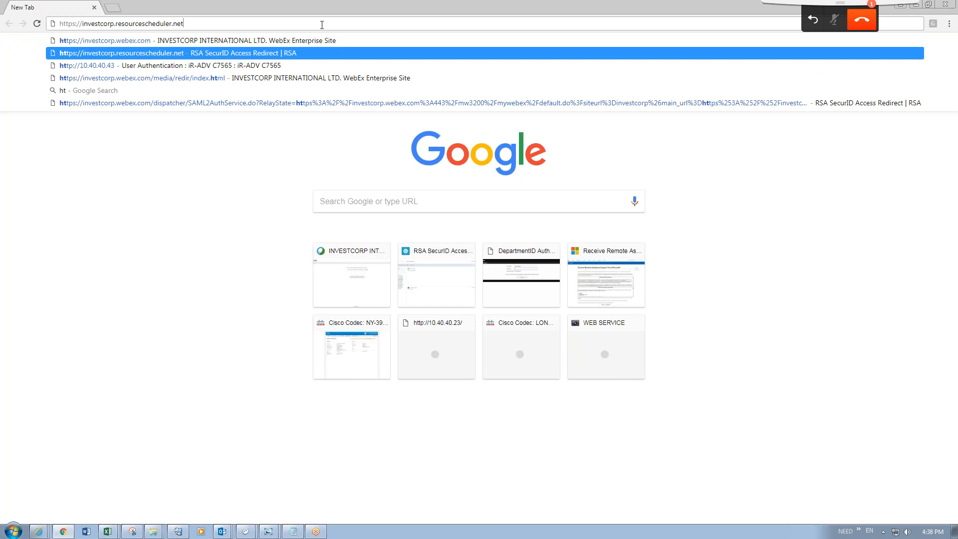
pyautogui.press('Return')
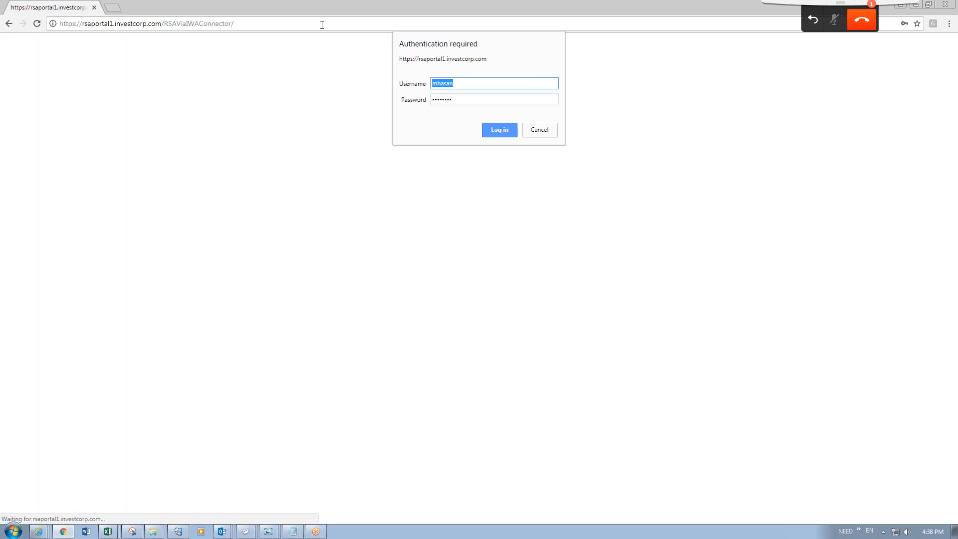
pyautogui.click(504, 129)
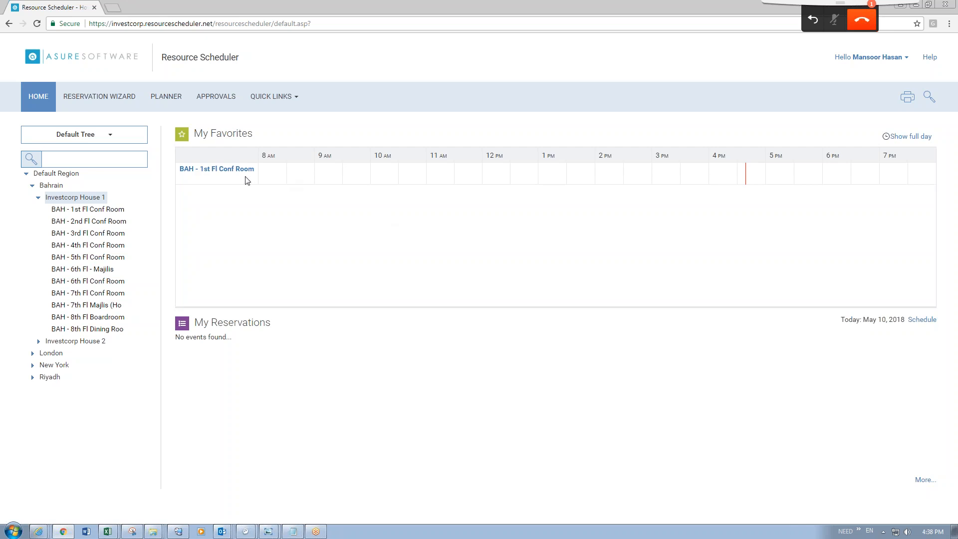
# Quick-reserve BAH - 1st Fl Conf Room on May 10 with colour Gulf Growth Capital and submit.
pyautogui.click(213, 170)
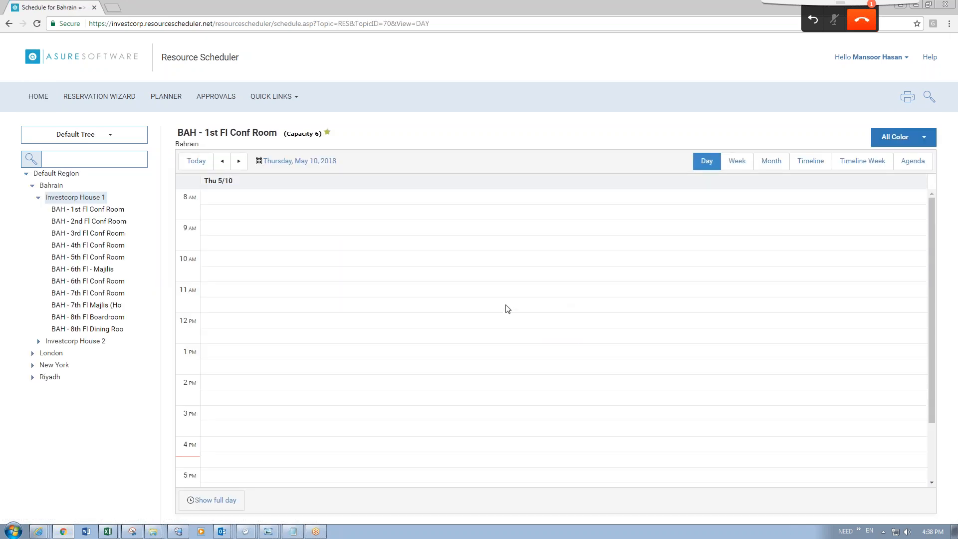
pyautogui.click(470, 313)
pyautogui.click(547, 264)
pyautogui.click(504, 287)
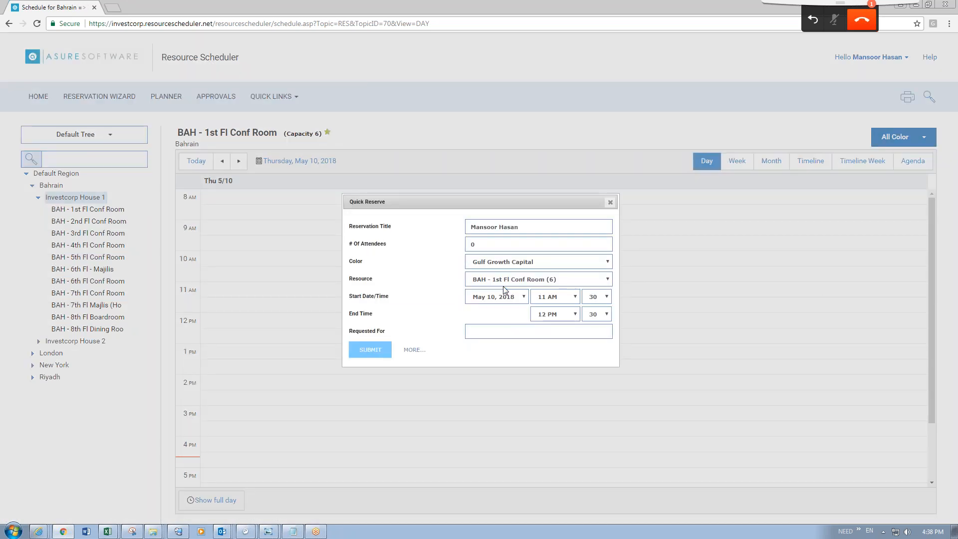
pyautogui.click(370, 350)
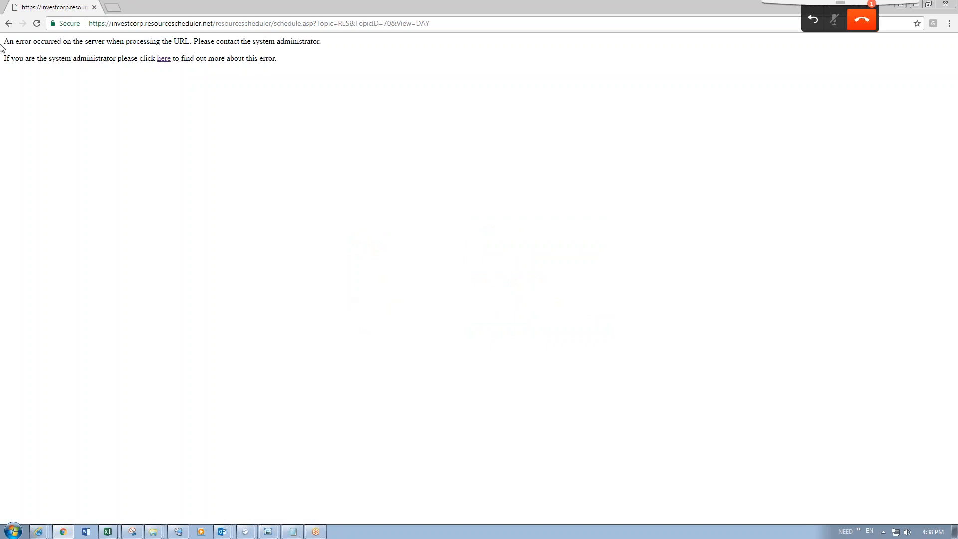
pyautogui.click(9, 23)
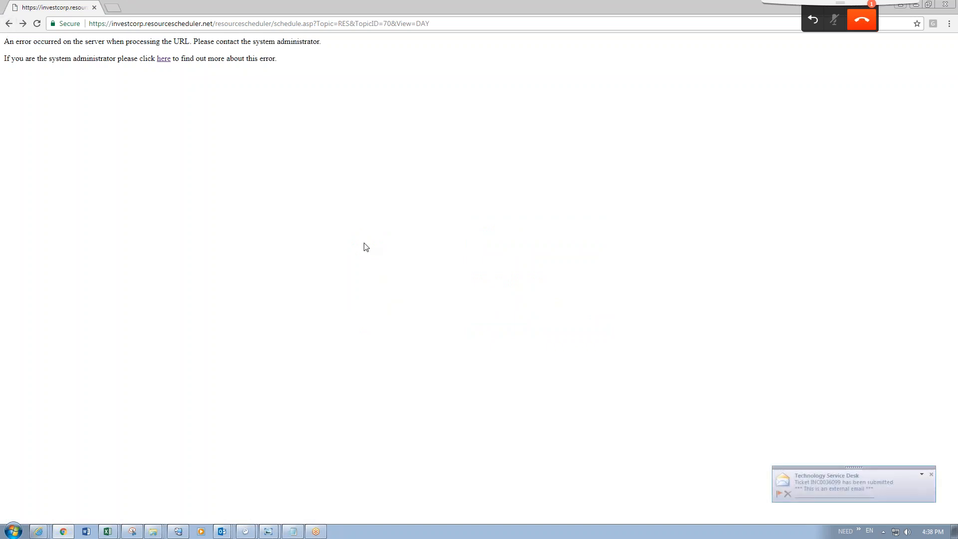
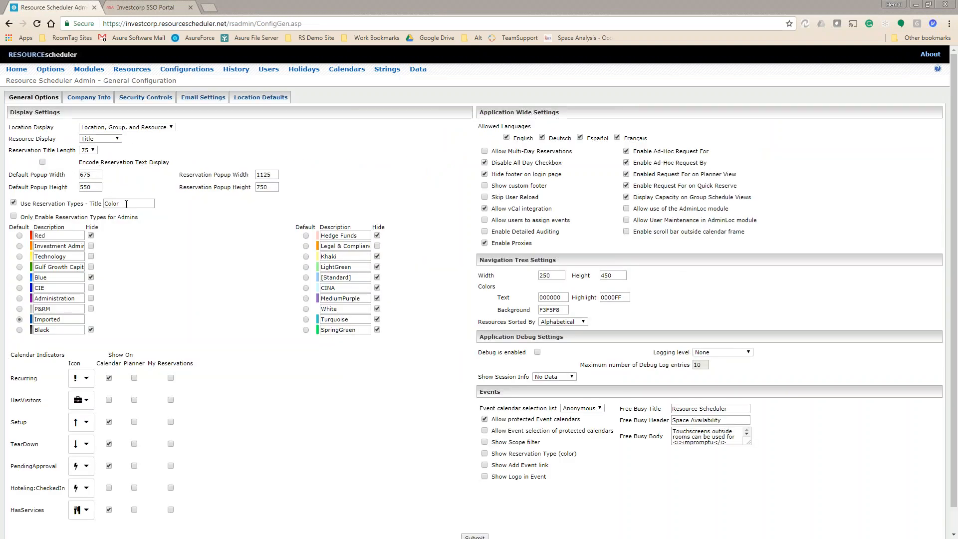
# Rename the Blue reservation type to 'Video Conferencing' and clear its Hide box.
pyautogui.doubleClick(126, 204)
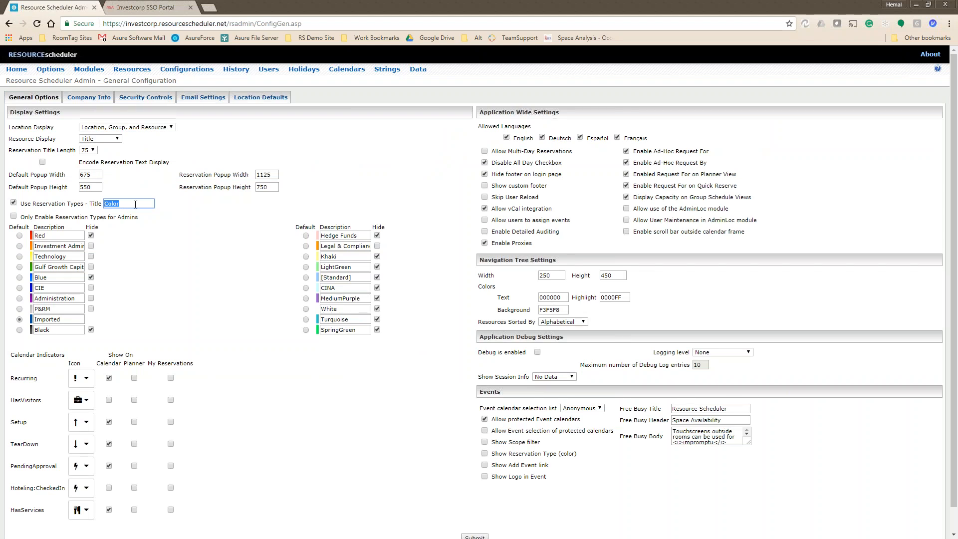
pyautogui.click(135, 205)
pyautogui.doubleClick(62, 320)
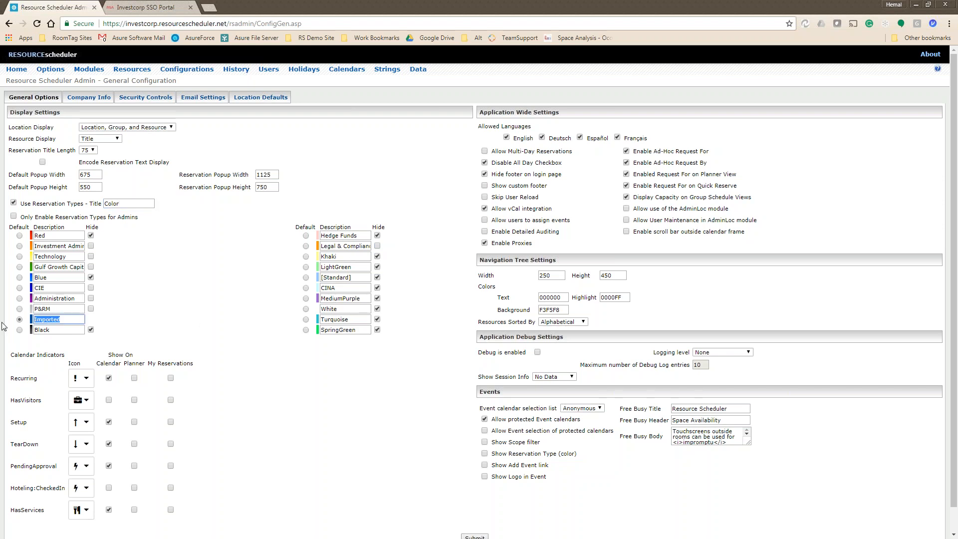
pyautogui.moveTo(67, 320); pyautogui.dragTo(21, 322)
pyautogui.moveTo(58, 277); pyautogui.dragTo(33, 277)
pyautogui.write('V')
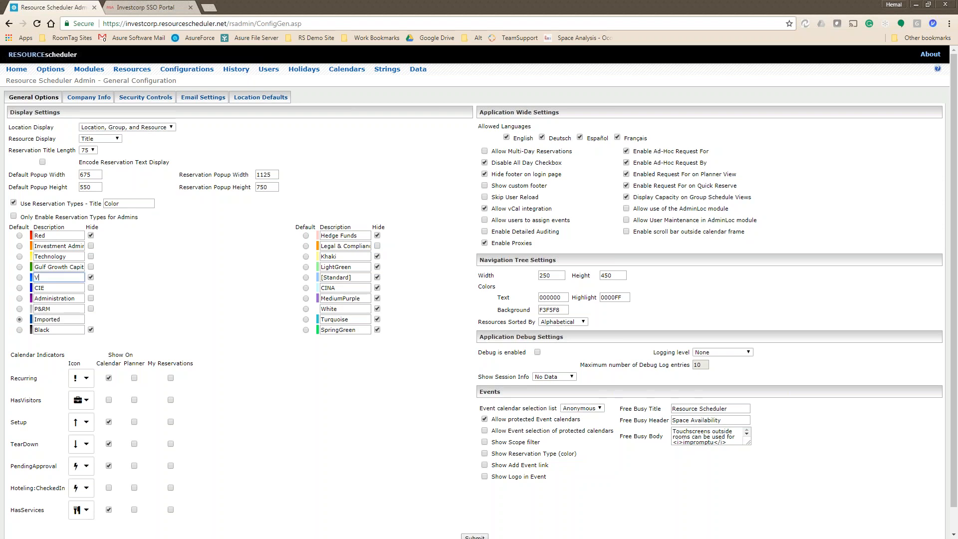
pyautogui.write('ideo Confere')
pyautogui.write('ncing')
pyautogui.click(91, 277)
pyautogui.scroll(-2, 267, 295)
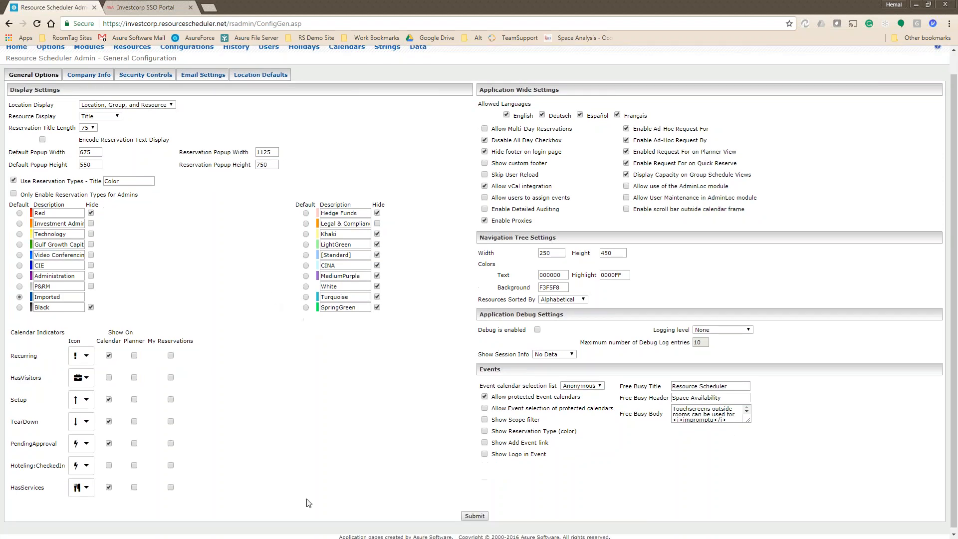
# Submit General Options and confirm the 'Update Completed' message for Video Conferencing.
pyautogui.click(474, 513)
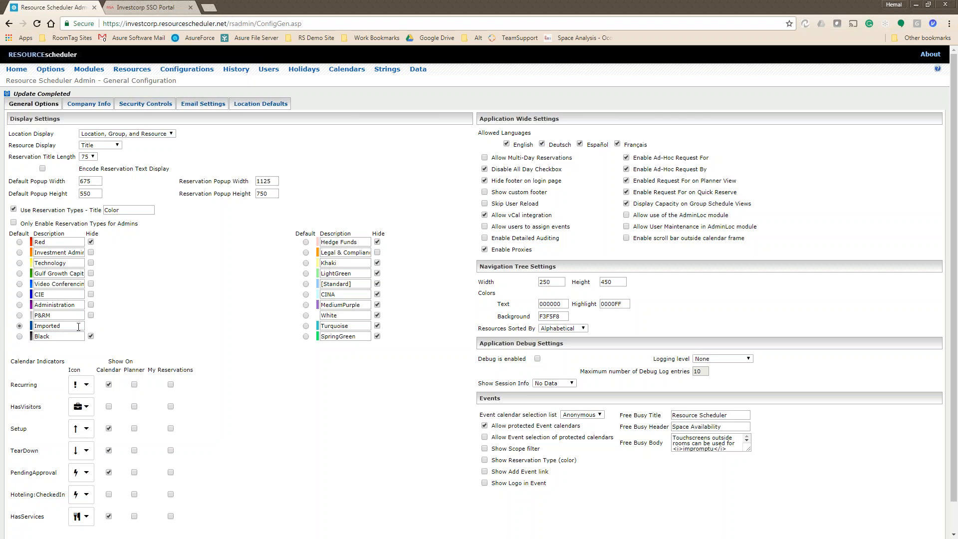
pyautogui.doubleClick(42, 315)
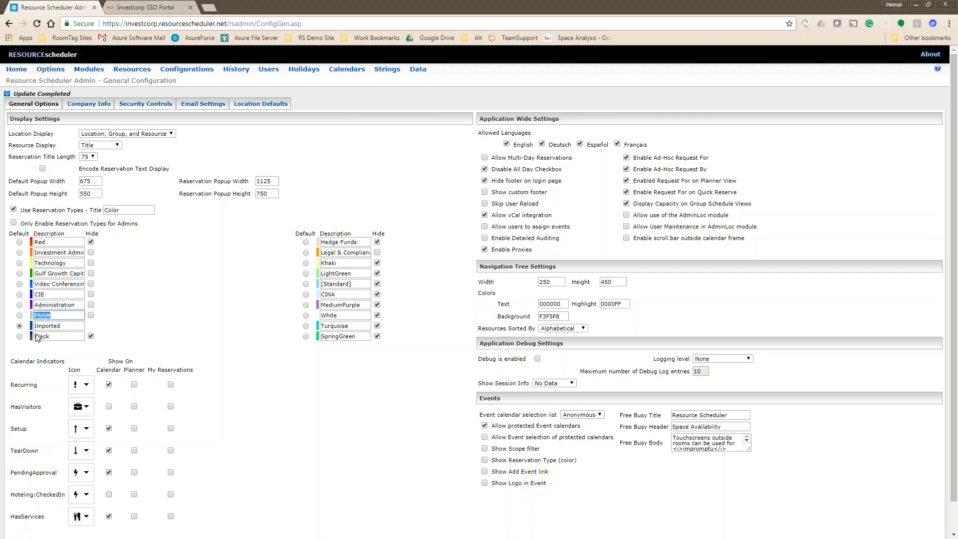
pyautogui.click(72, 315)
pyautogui.scroll(-1, 256, 398)
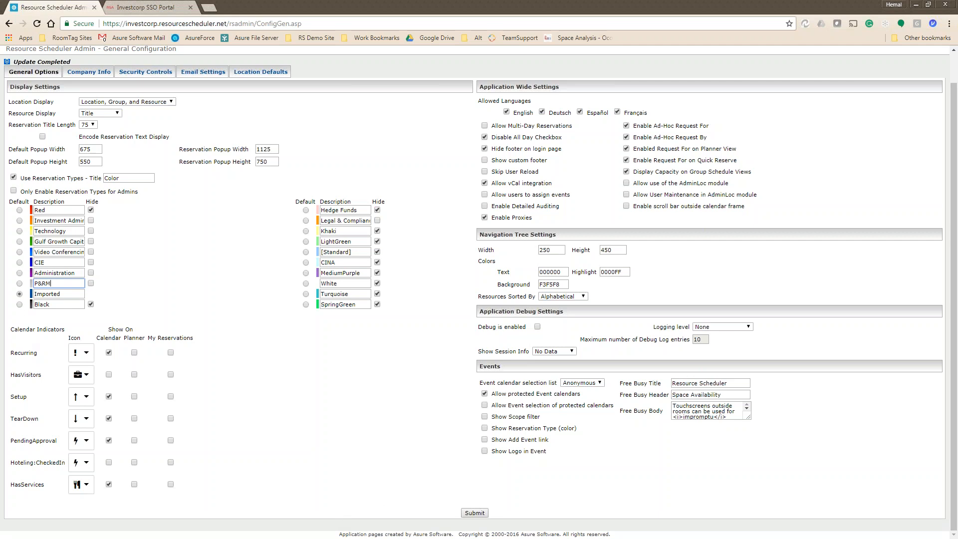
pyautogui.click(89, 357)
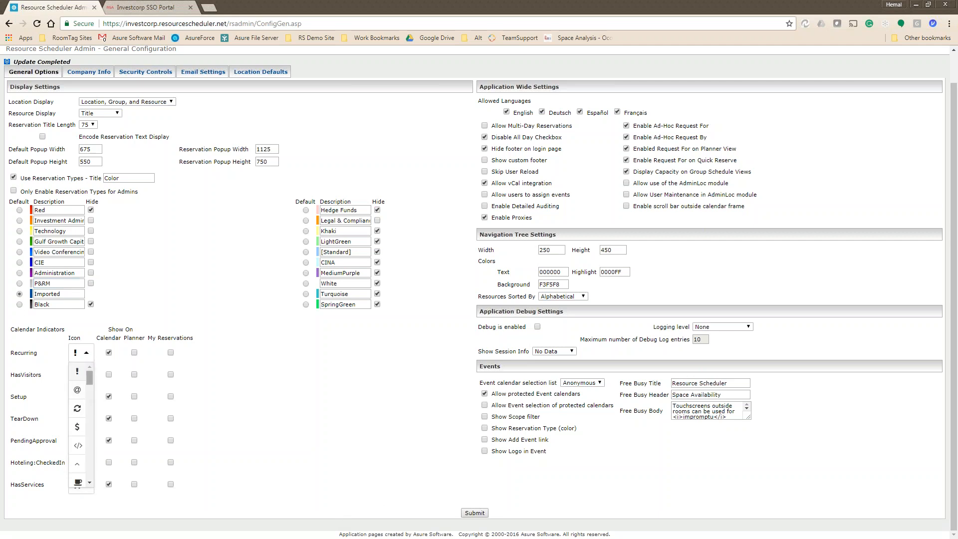
pyautogui.moveTo(92, 394); pyautogui.dragTo(95, 476)
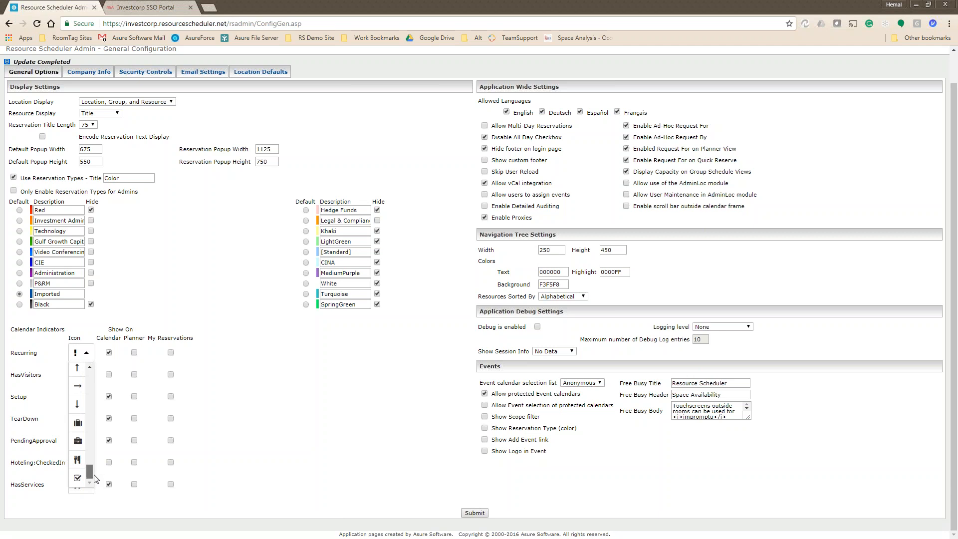
pyautogui.click(244, 437)
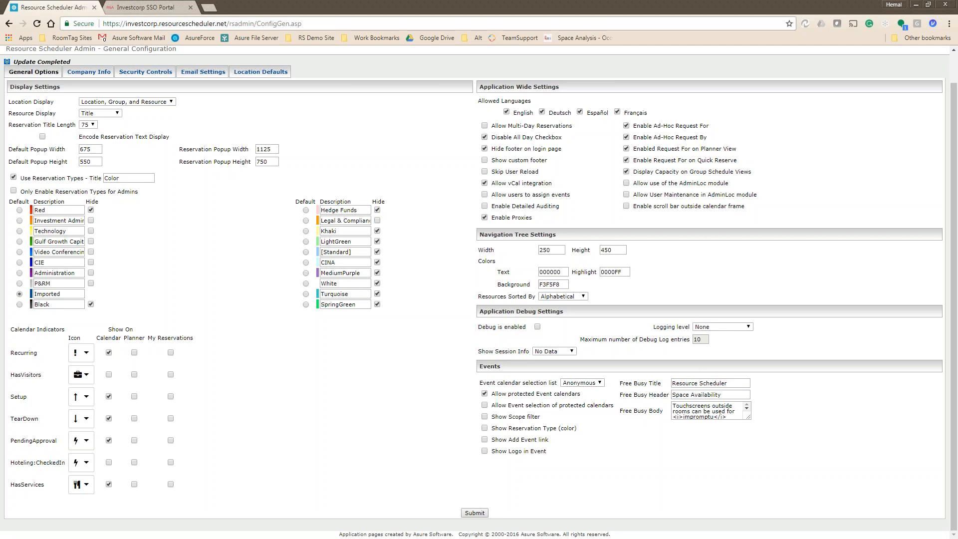
# Paste 'Video Conferencing' over the Red description and make that first type visible.
pyautogui.moveTo(35, 418); pyautogui.dragTo(10, 419)
pyautogui.click(29, 417)
pyautogui.moveTo(38, 252); pyautogui.dragTo(84, 251)
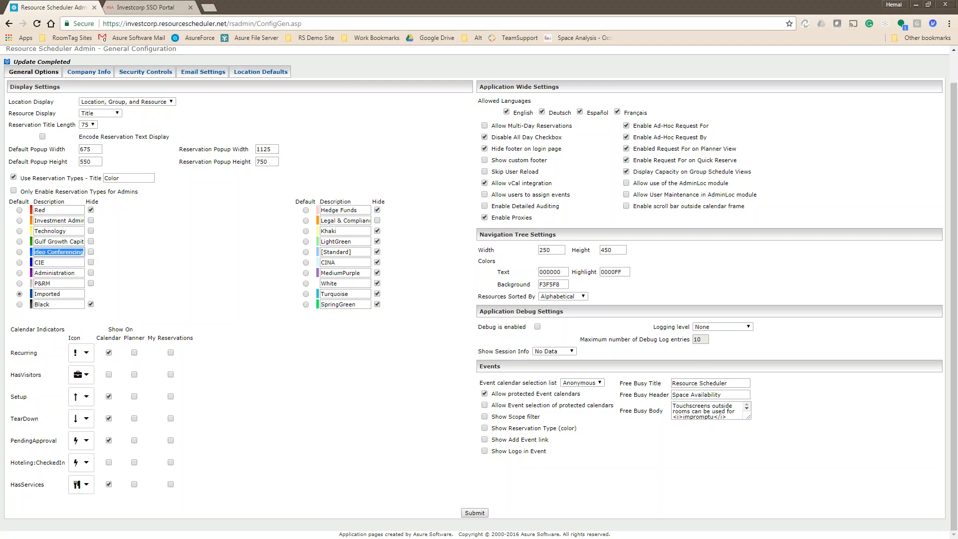
pyautogui.doubleClick(40, 210)
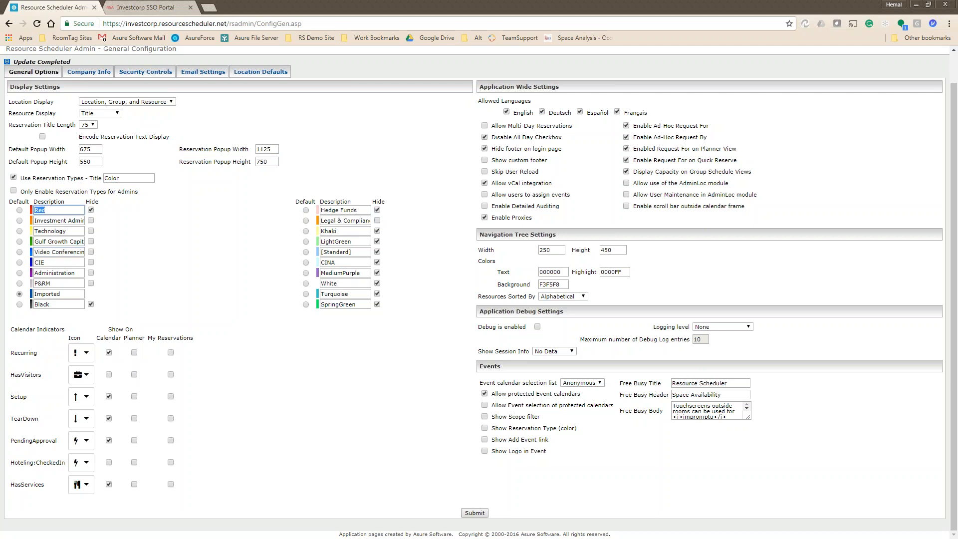
pyautogui.tripleClick(54, 252)
pyautogui.hotkey('ctrl', 'c')
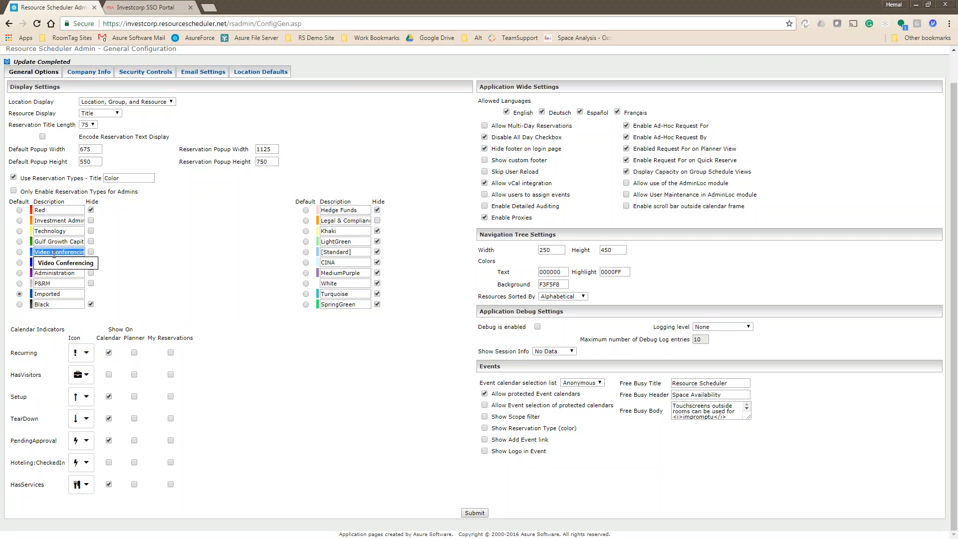
pyautogui.moveTo(51, 212); pyautogui.dragTo(11, 214)
pyautogui.hotkey('ctrl', 'v')
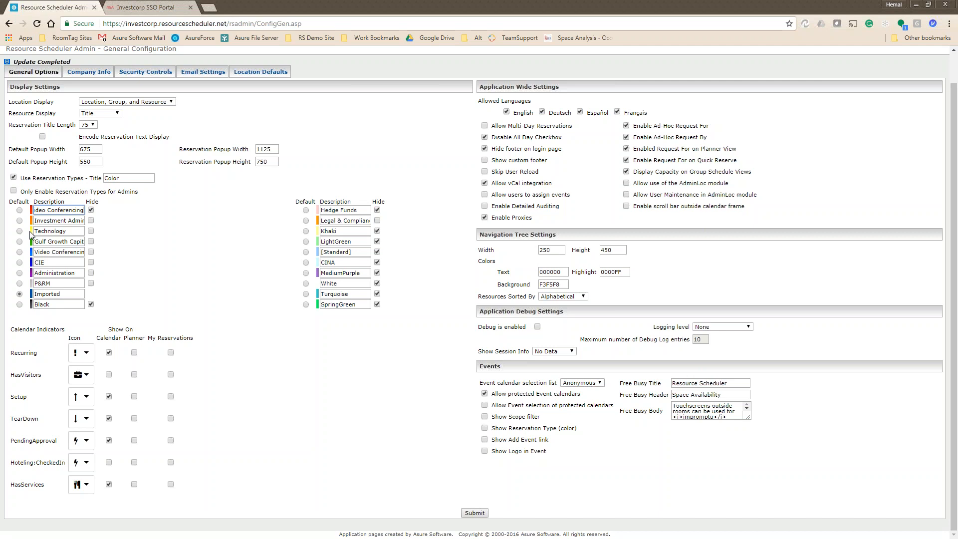
pyautogui.click(91, 210)
# Rename the fifth reservation type back to 'Blue', hide it, and submit.
pyautogui.tripleClick(60, 252)
pyautogui.write('blue')
pyautogui.click(91, 252)
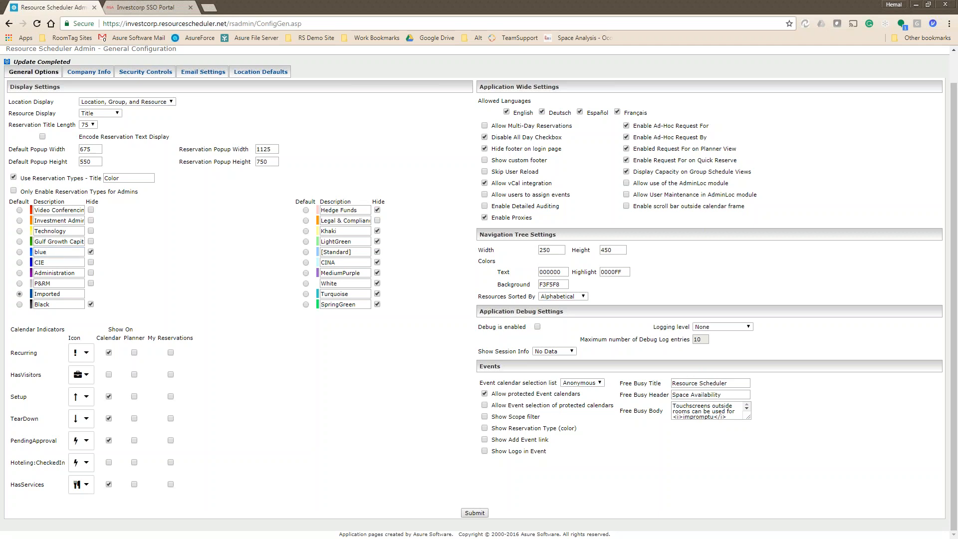
pyautogui.click(39, 252)
pyautogui.press('BackSpace')
pyautogui.write('B')
pyautogui.click(166, 276)
pyautogui.click(477, 513)
pyautogui.click(85, 352)
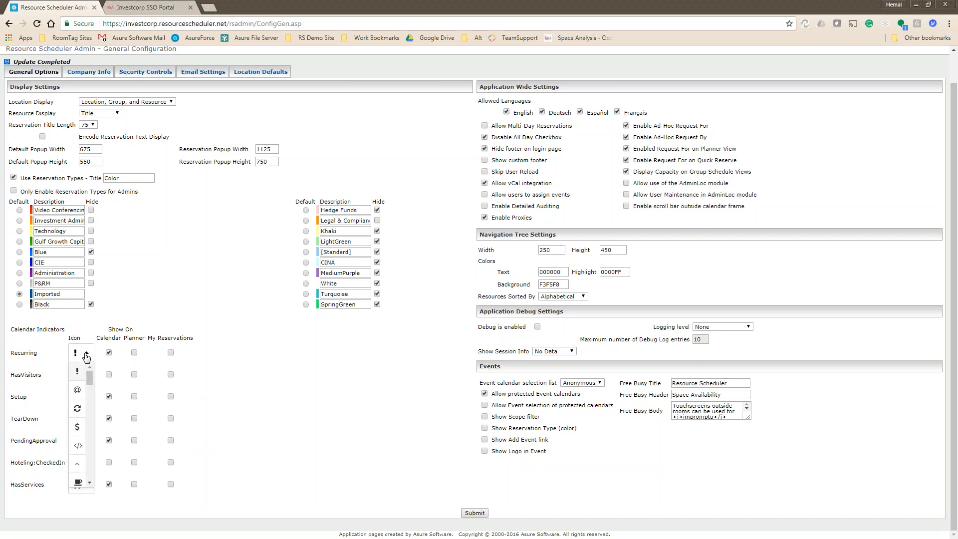
pyautogui.moveTo(88, 380)
pyautogui.mouseDown()
pyautogui.moveTo(90, 390)
pyautogui.moveTo(91, 373)
pyautogui.mouseUp()
pyautogui.click(210, 371)
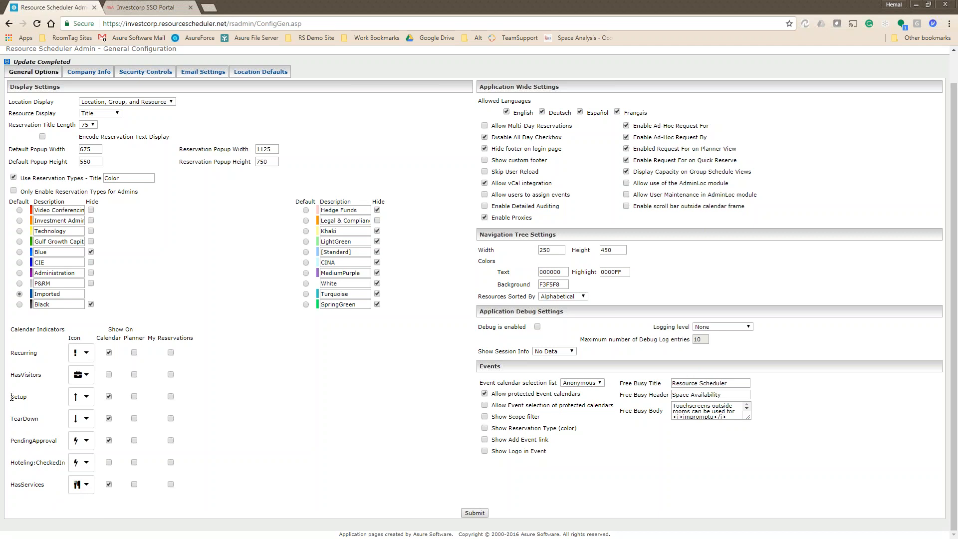
pyautogui.moveTo(11, 397); pyautogui.dragTo(60, 404)
pyautogui.moveTo(35, 214); pyautogui.dragTo(124, 212)
pyautogui.click(52, 211)
pyautogui.moveTo(51, 211); pyautogui.dragTo(35, 212)
pyautogui.click(80, 210)
pyautogui.click(137, 230)
# Check 'Enable Detailed Auditing' under Application Wide Settings.
pyautogui.moveTo(564, 187); pyautogui.dragTo(479, 188)
pyautogui.moveTo(579, 203); pyautogui.dragTo(489, 200)
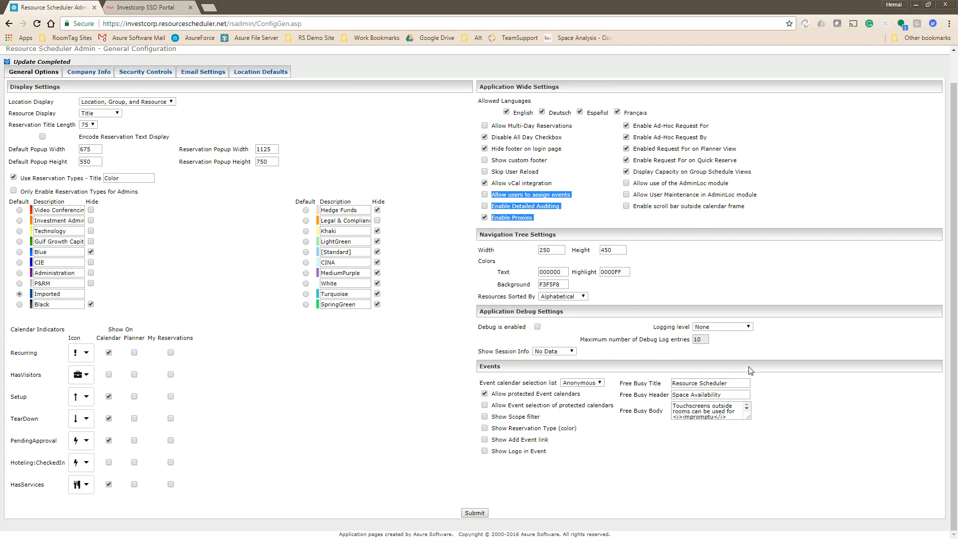
pyautogui.click(583, 211)
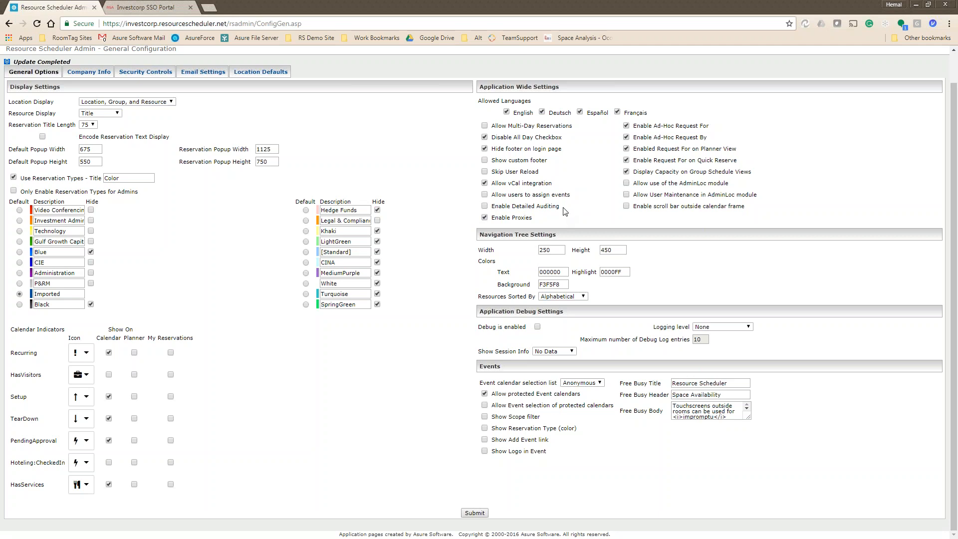
pyautogui.click(484, 206)
pyautogui.moveTo(748, 150); pyautogui.dragTo(667, 150)
pyautogui.moveTo(738, 160); pyautogui.dragTo(698, 161)
pyautogui.doubleClick(552, 250)
pyautogui.click(564, 274)
pyautogui.press('Tab')
pyautogui.press('Tab')
pyautogui.click(572, 298)
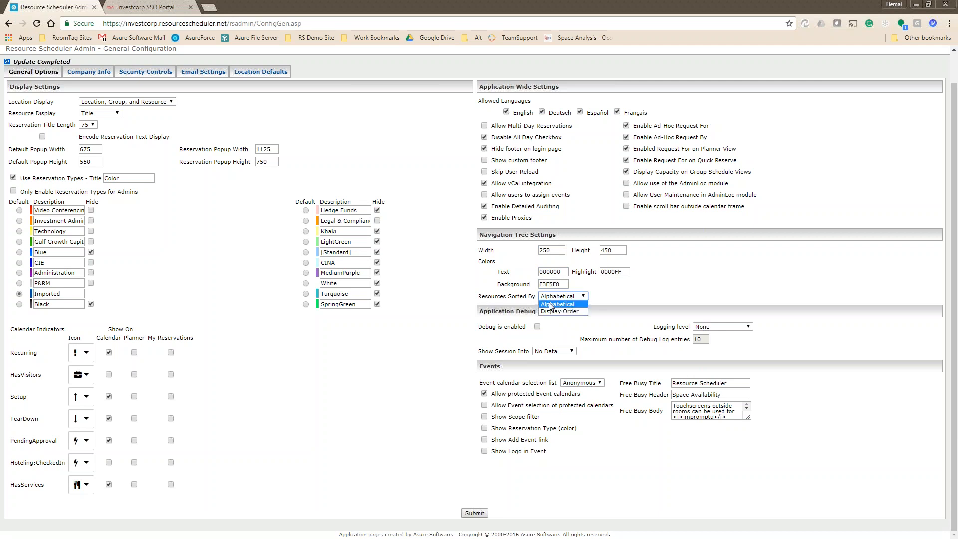
pyautogui.click(638, 298)
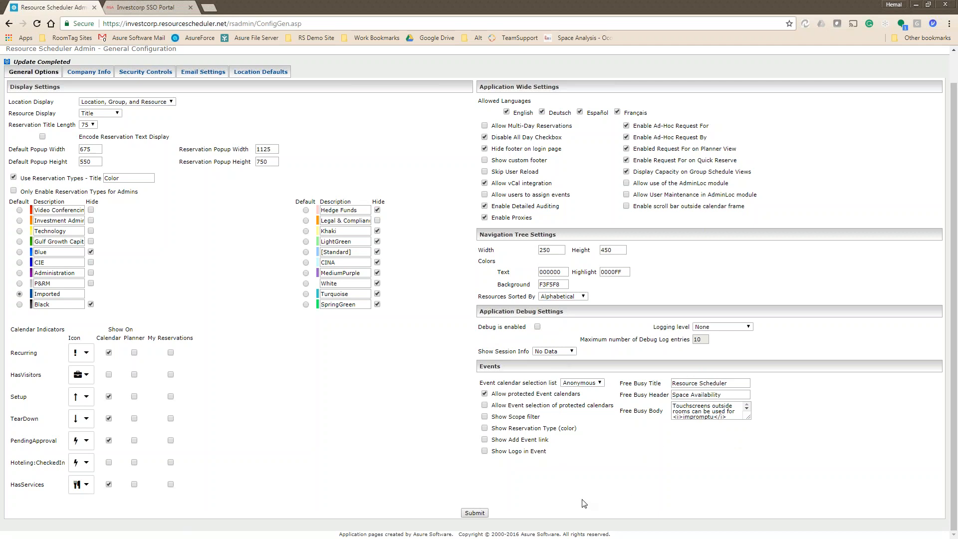
# Submit the general configuration, then go to the Company Info settings.
pyautogui.click(474, 513)
pyautogui.scroll(2, 285, 343)
pyautogui.click(57, 71)
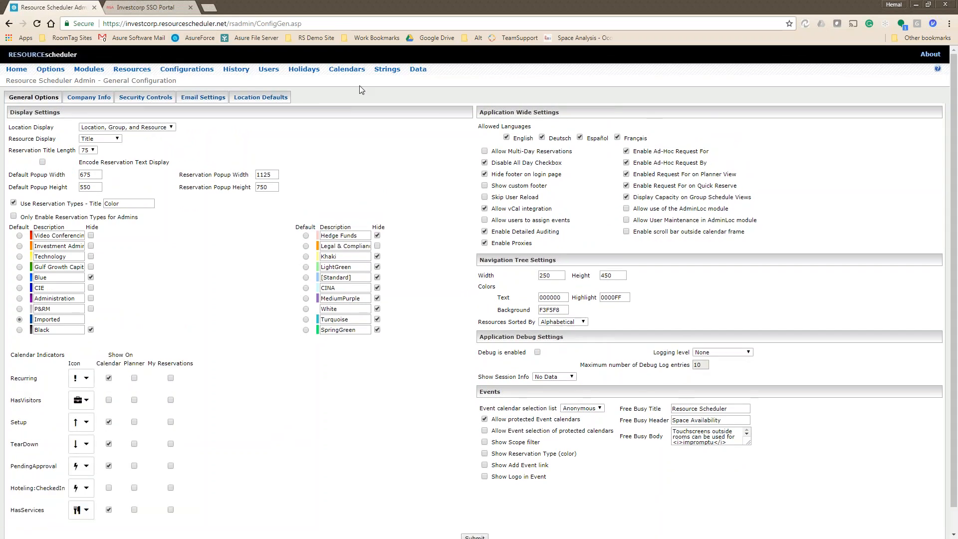
pyautogui.click(87, 98)
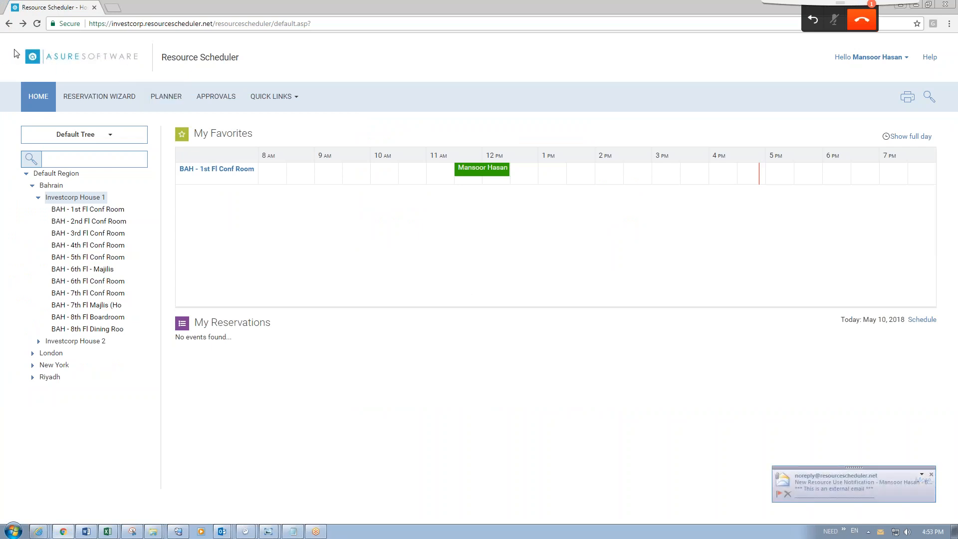
# Reserve BAH - 3rd Fl Conf Room May 10, 2018, 11 AM–12 PM, Video Conferencing, 2 attendees.
pyautogui.moveTo(16, 53); pyautogui.dragTo(96, 68)
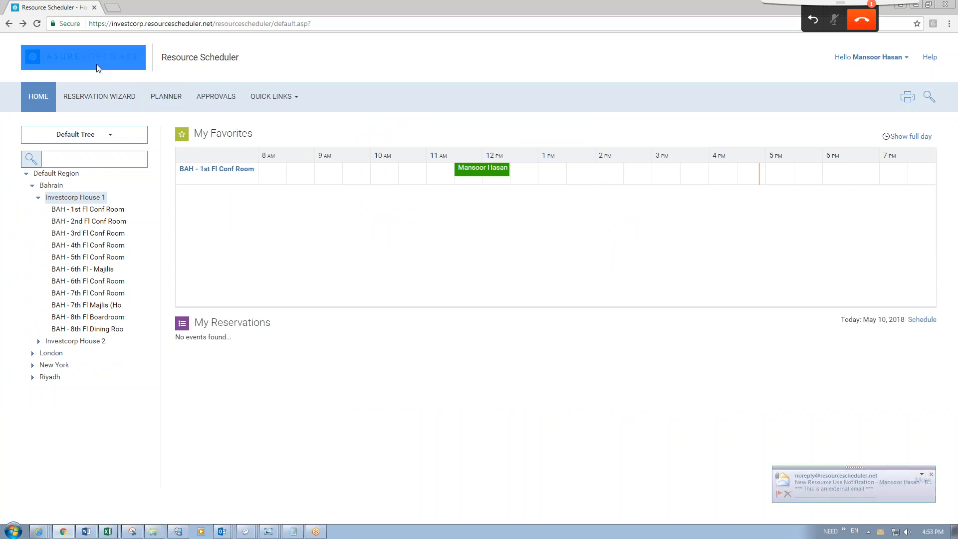
pyautogui.click(340, 63)
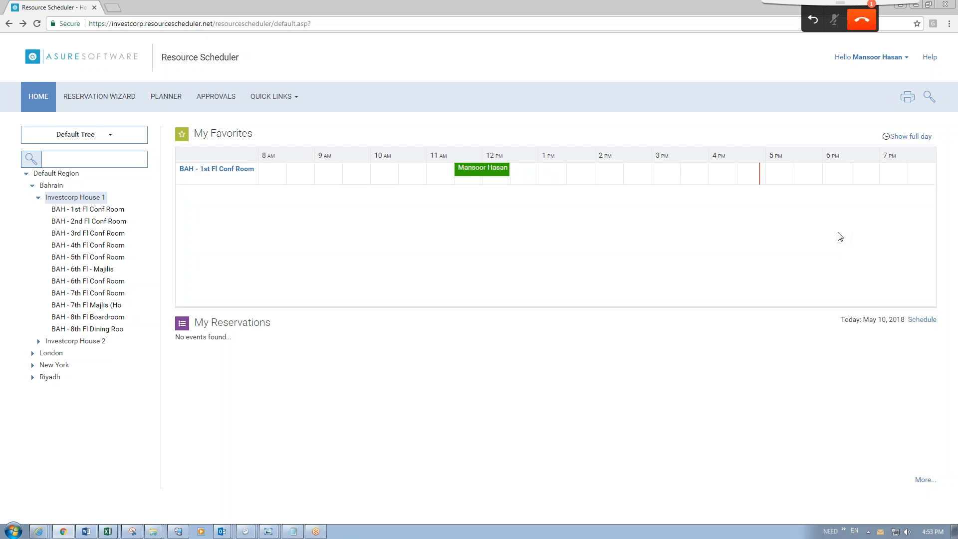
pyautogui.click(55, 234)
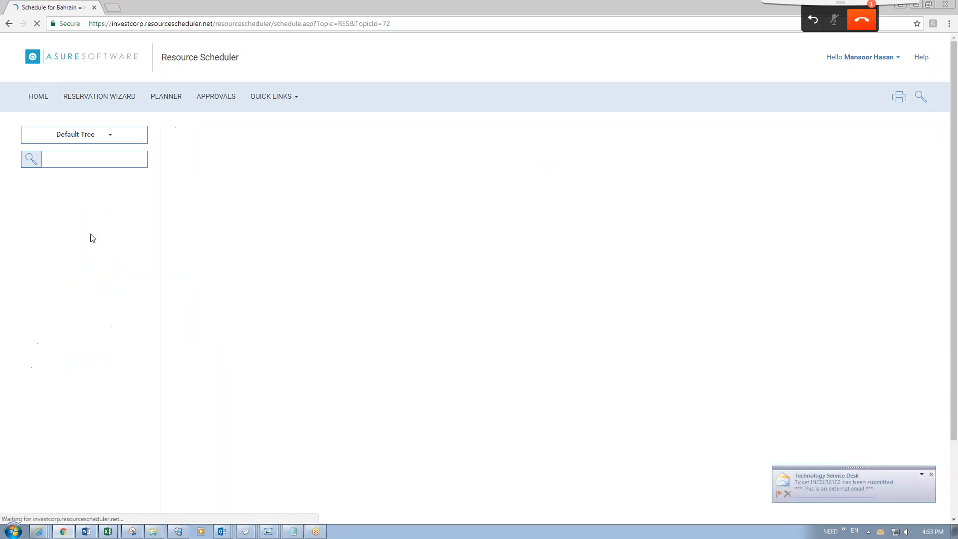
pyautogui.doubleClick(457, 283)
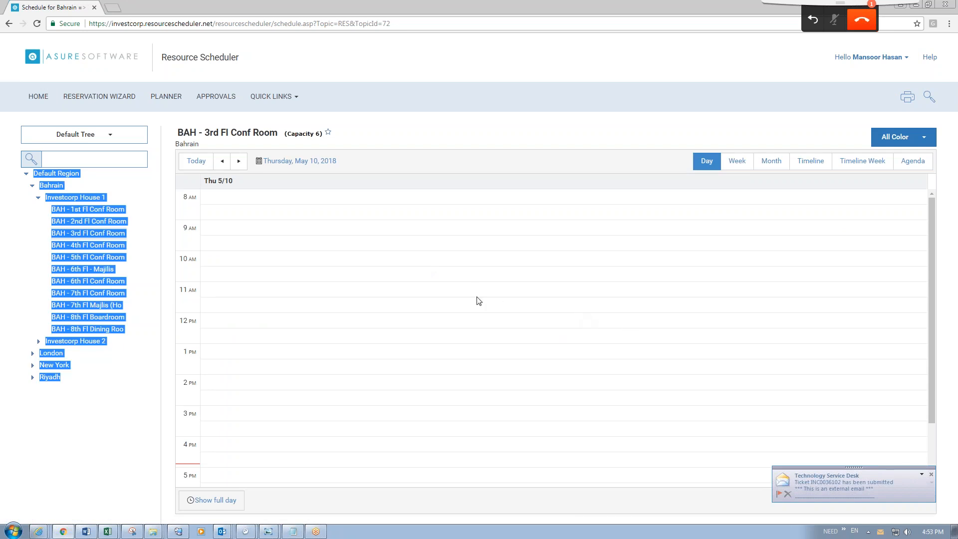
pyautogui.doubleClick(478, 301)
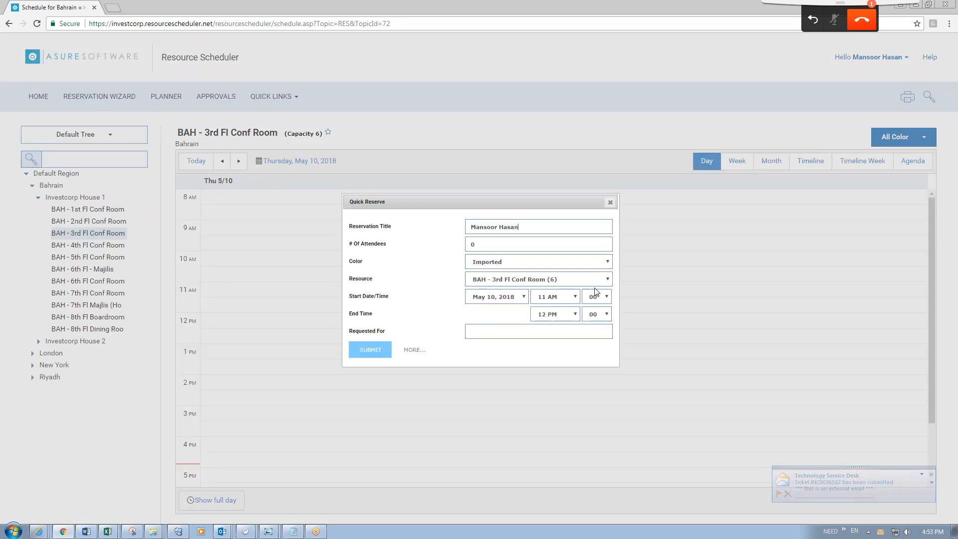
pyautogui.click(607, 263)
pyautogui.click(535, 276)
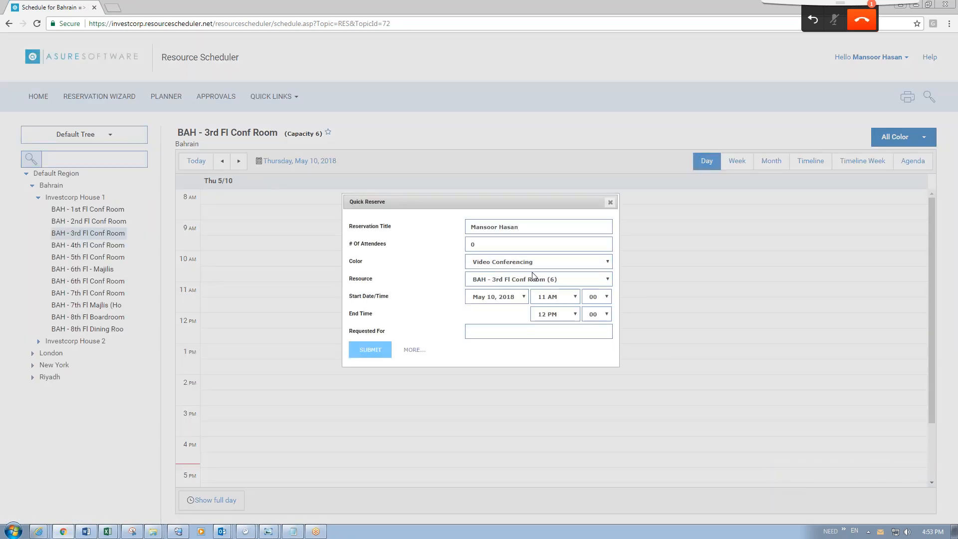
pyautogui.moveTo(512, 241); pyautogui.dragTo(432, 245)
pyautogui.write('2')
pyautogui.click(369, 353)
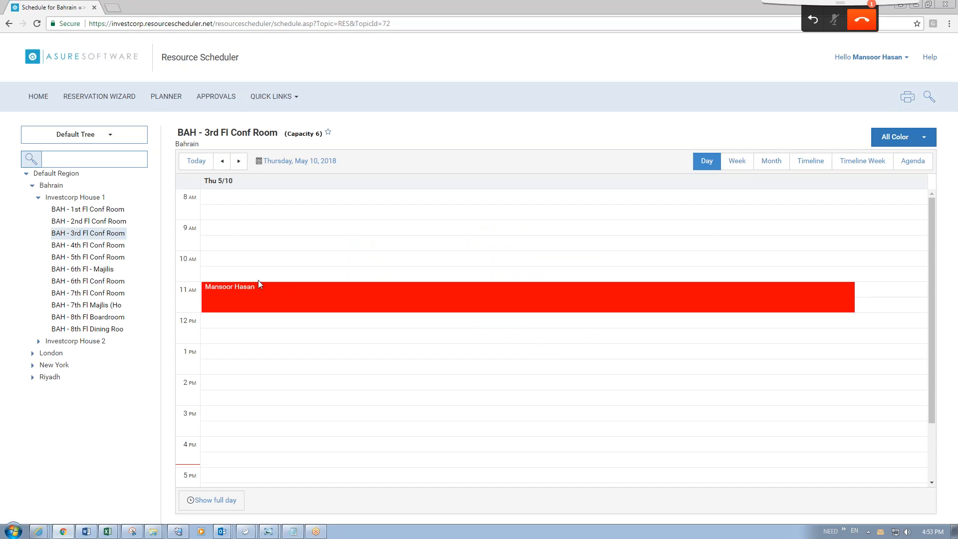
pyautogui.moveTo(323, 300)
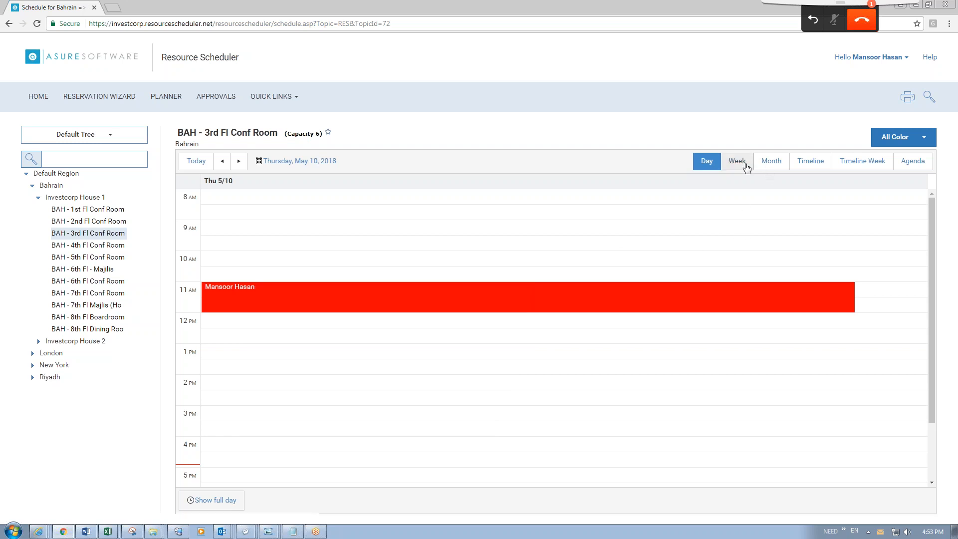
pyautogui.click(743, 167)
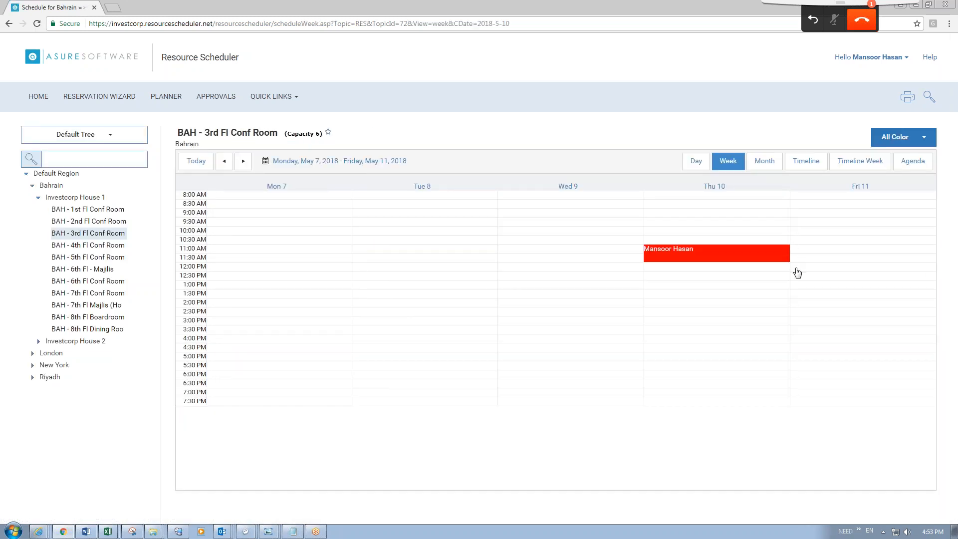
# View the May 10, 2018 day schedule for all Investcorp House 1 rooms.
pyautogui.click(766, 164)
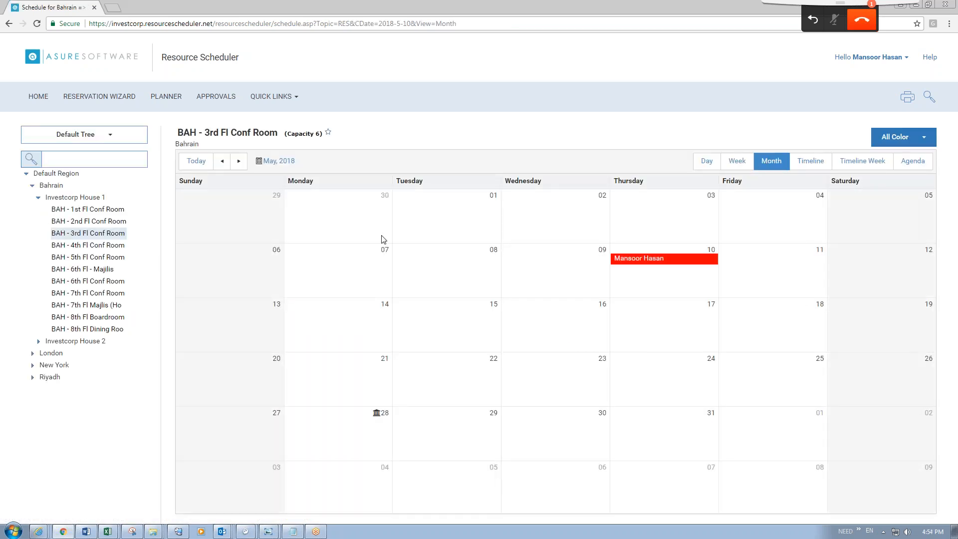
pyautogui.click(85, 199)
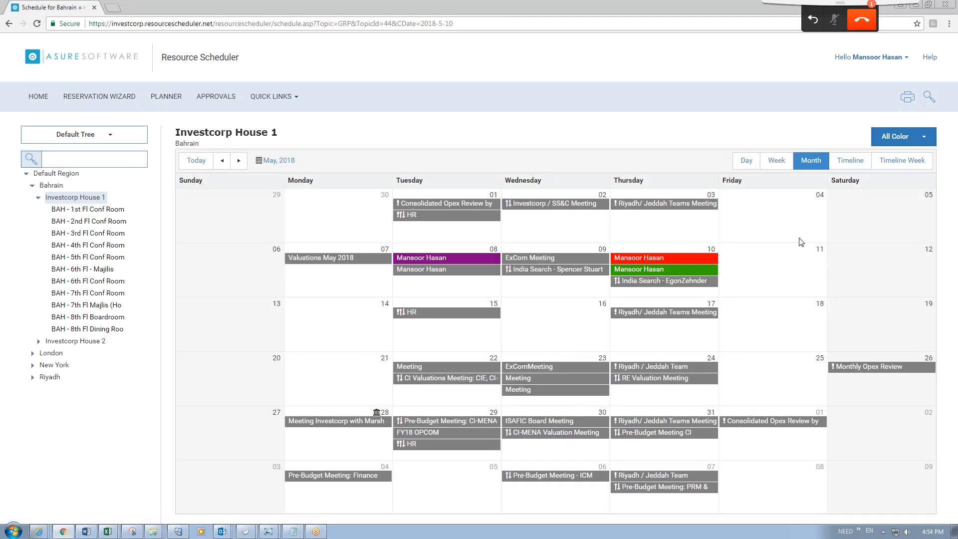
pyautogui.click(746, 161)
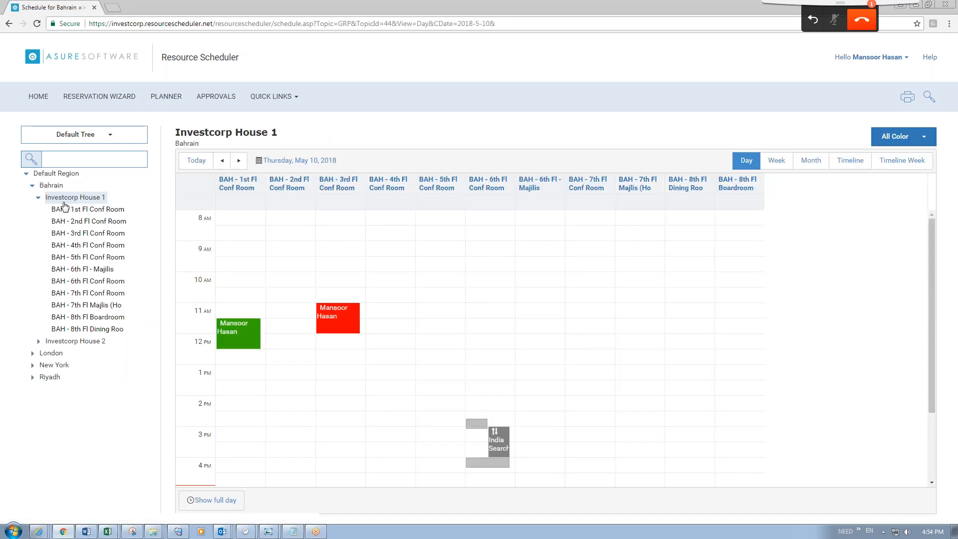
pyautogui.click(167, 98)
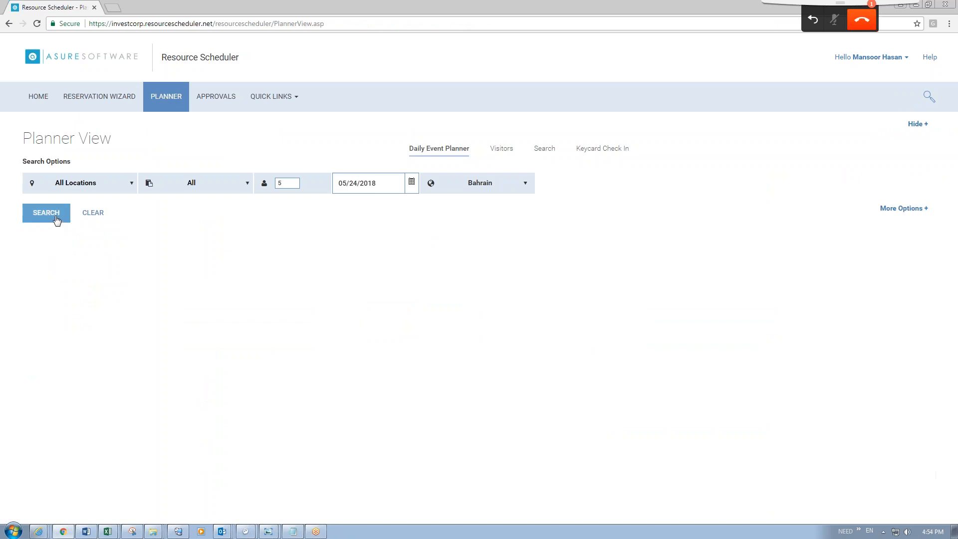
# Select Bahrain in the Planner View location filter.
pyautogui.click(110, 185)
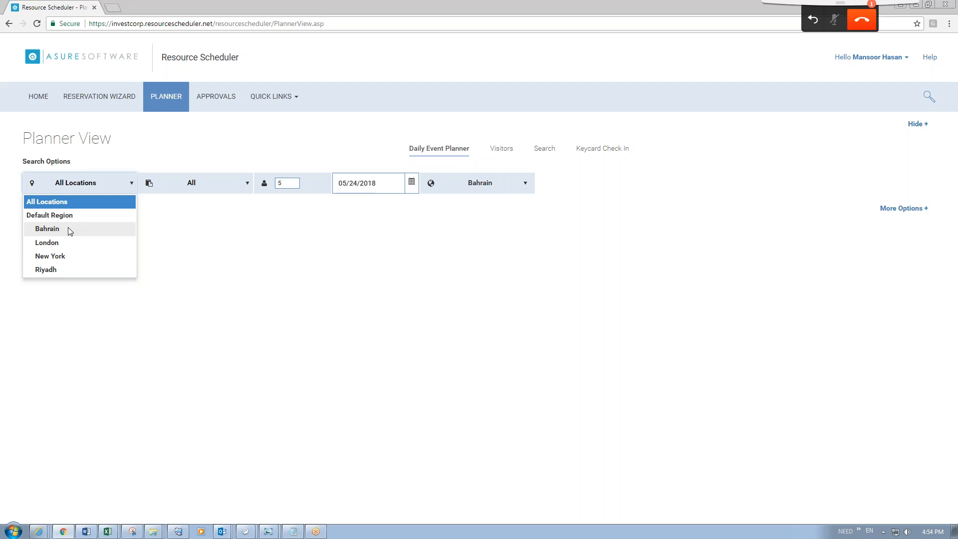
pyautogui.click(68, 228)
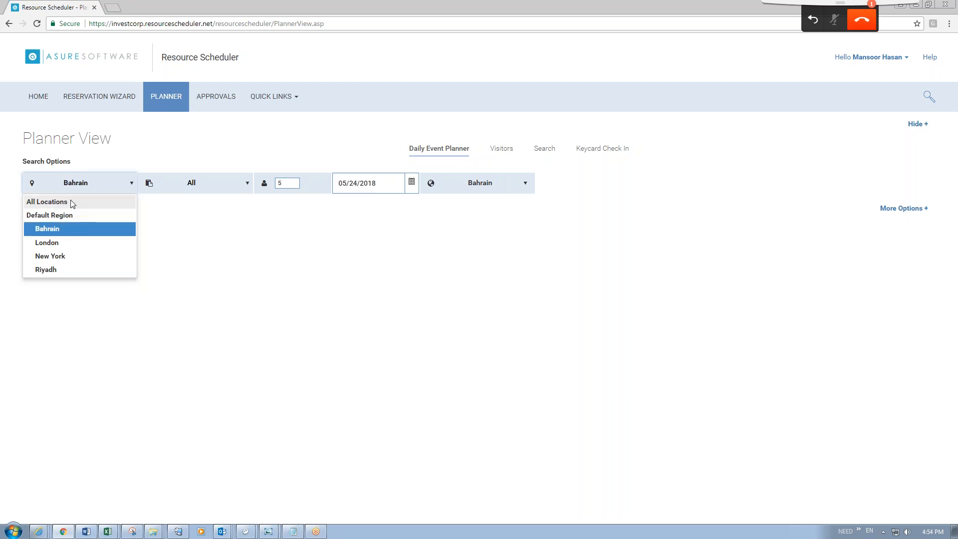
pyautogui.click(56, 229)
pyautogui.click(259, 267)
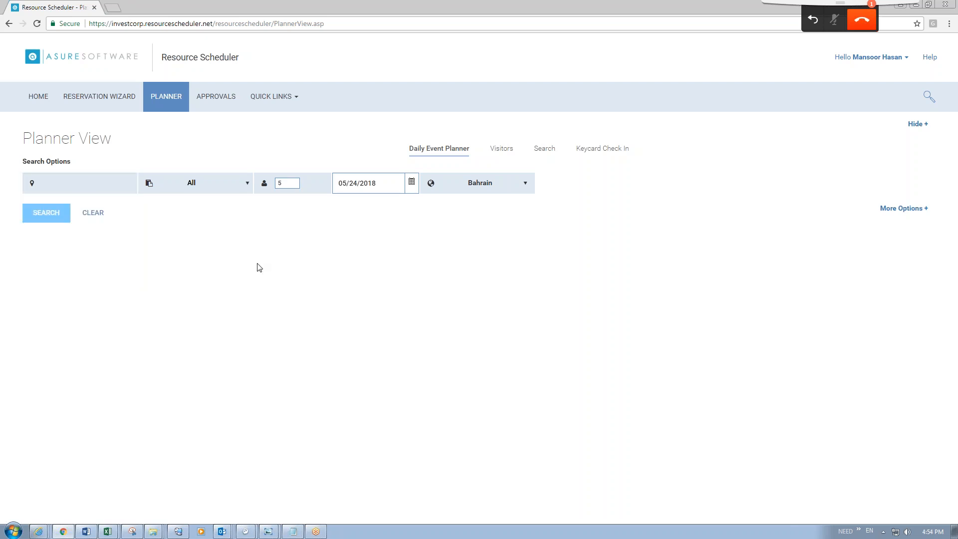
pyautogui.click(74, 185)
pyautogui.click(61, 232)
pyautogui.click(70, 229)
pyautogui.click(75, 186)
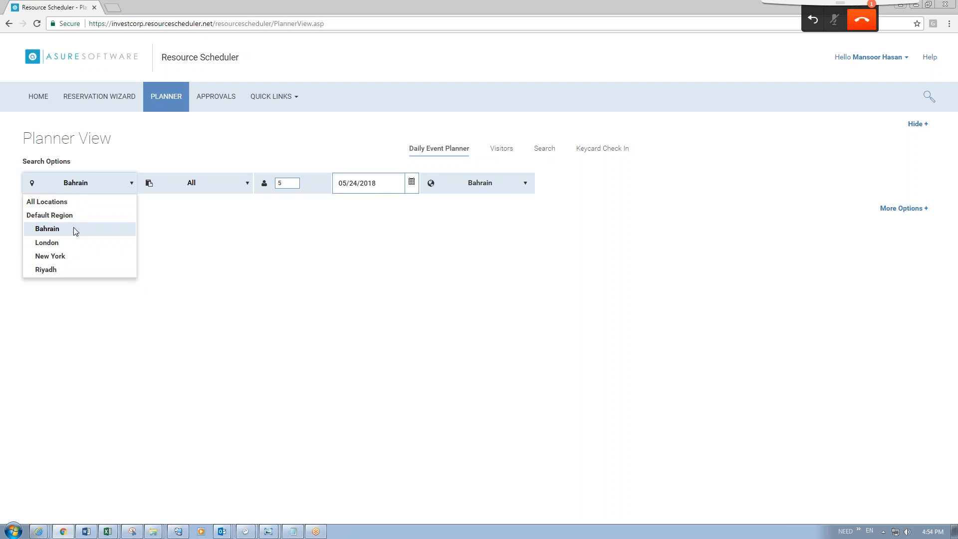
pyautogui.click(220, 237)
# Briefly add London, then leave Bahrain as the only selected location.
pyautogui.click(112, 183)
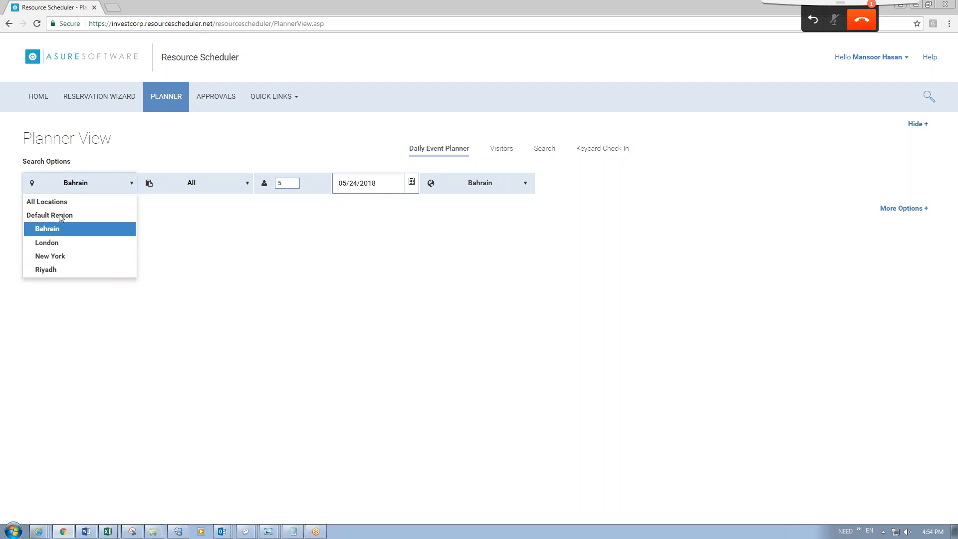
pyautogui.click(56, 243)
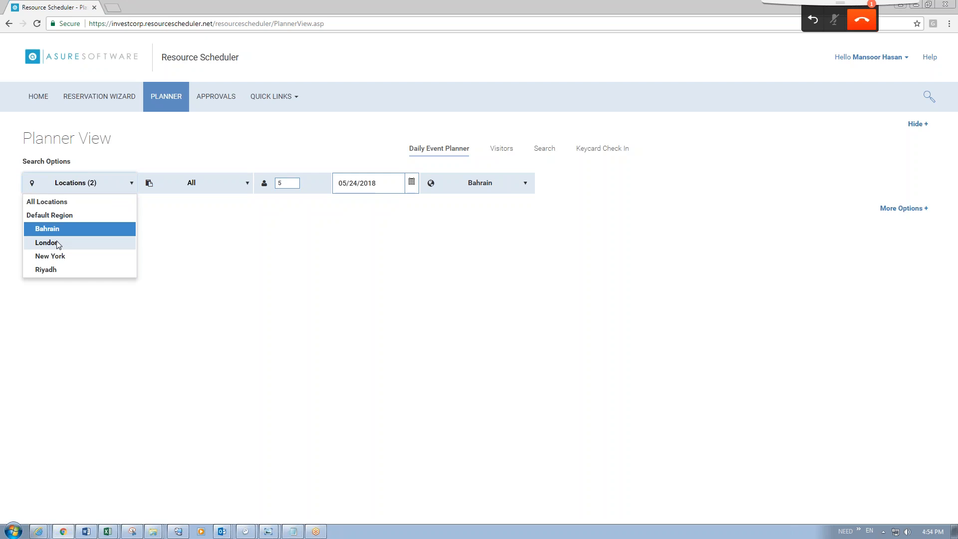
pyautogui.click(167, 229)
pyautogui.click(104, 193)
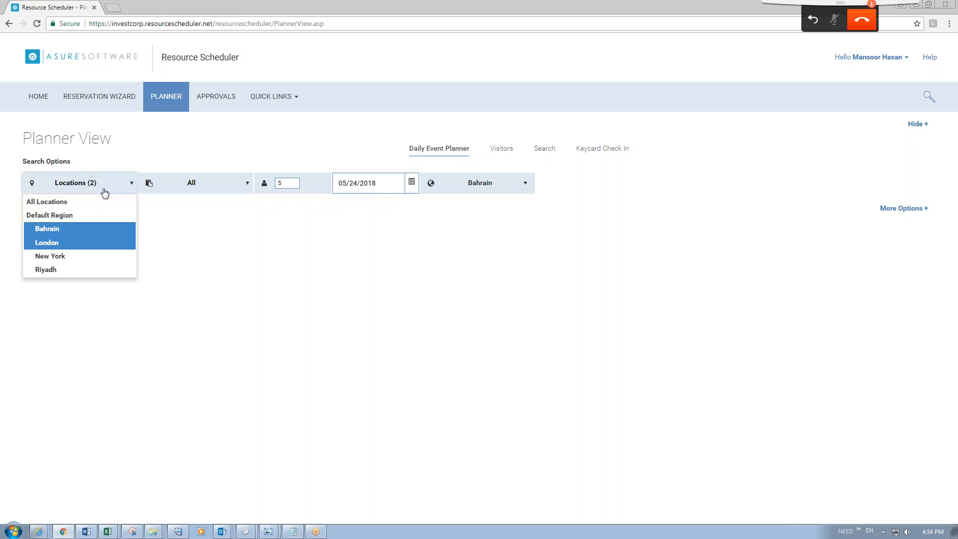
pyautogui.click(68, 232)
pyautogui.click(67, 246)
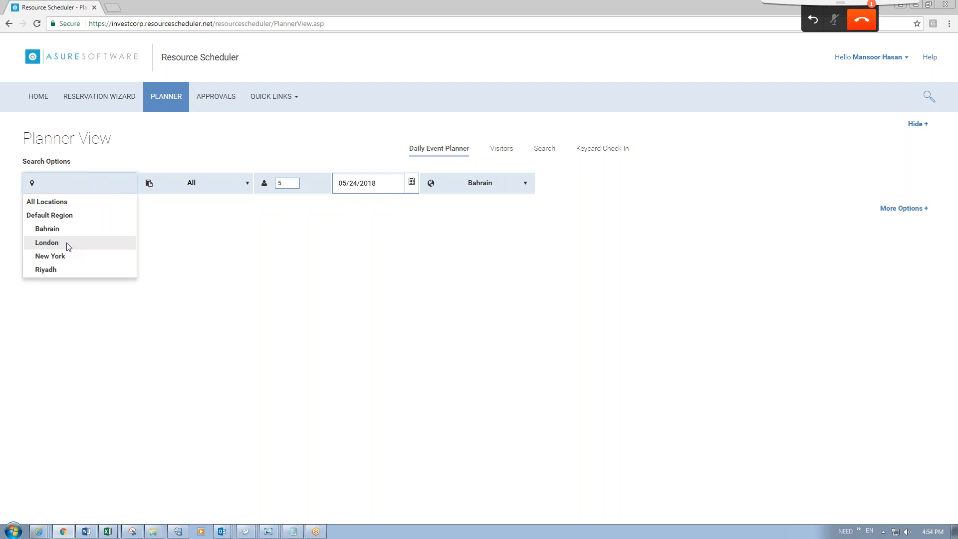
pyautogui.click(56, 229)
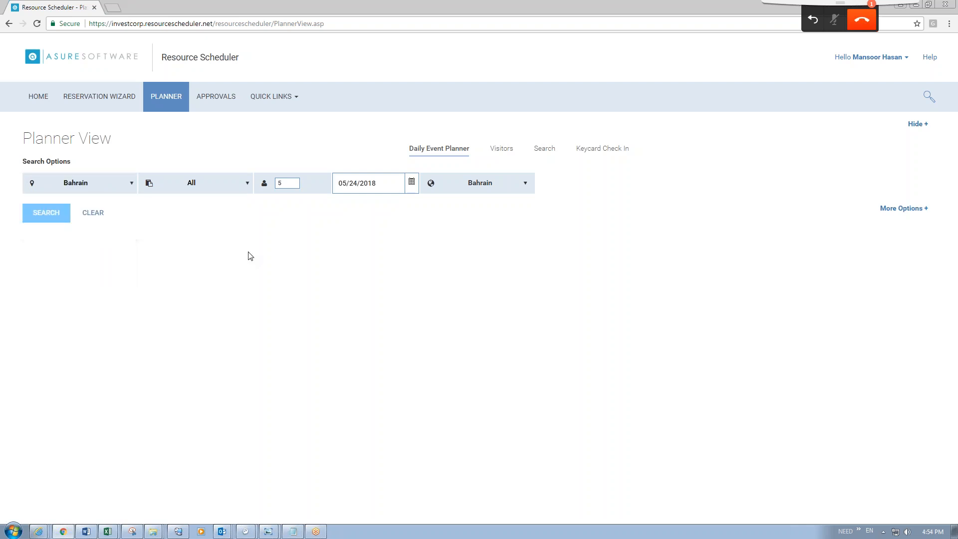
# Search the Bahrain planner for May 24, 2018 and collapse Search Options to enlarge the grid.
pyautogui.click(50, 216)
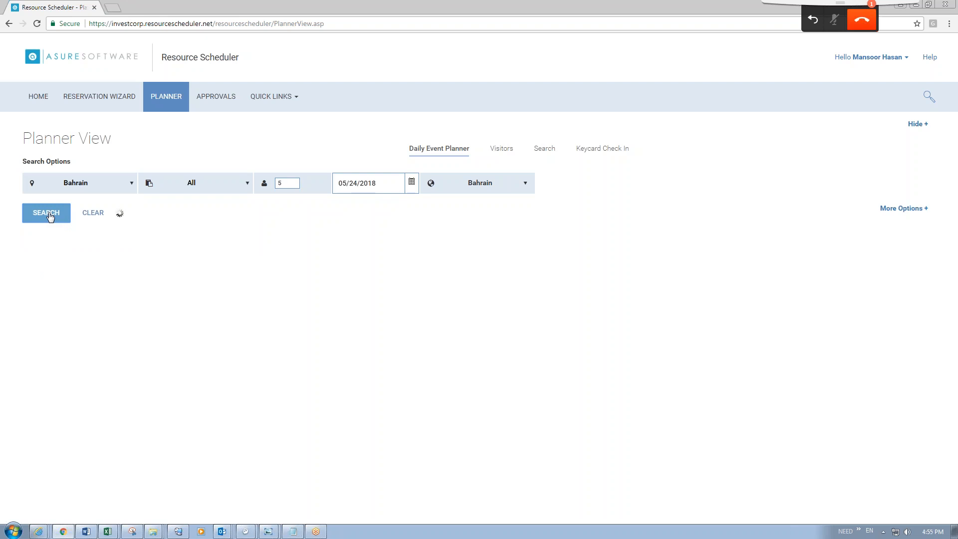
pyautogui.scroll(-2, 388, 283)
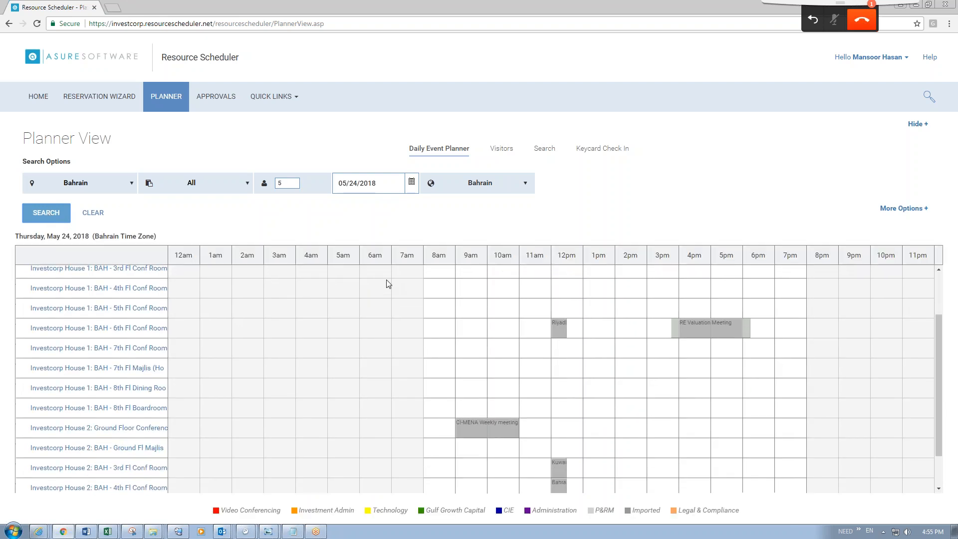
pyautogui.scroll(-2, 388, 284)
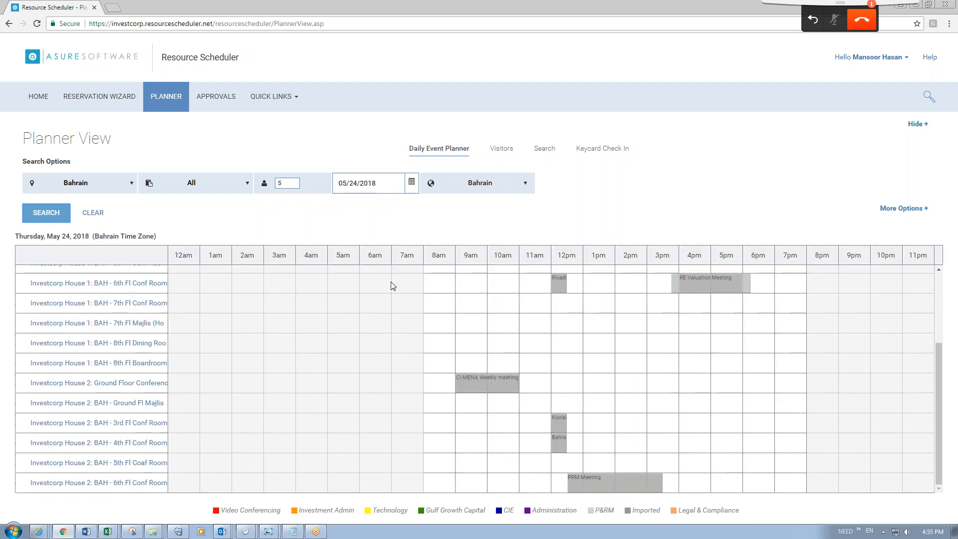
pyautogui.scroll(5, 392, 285)
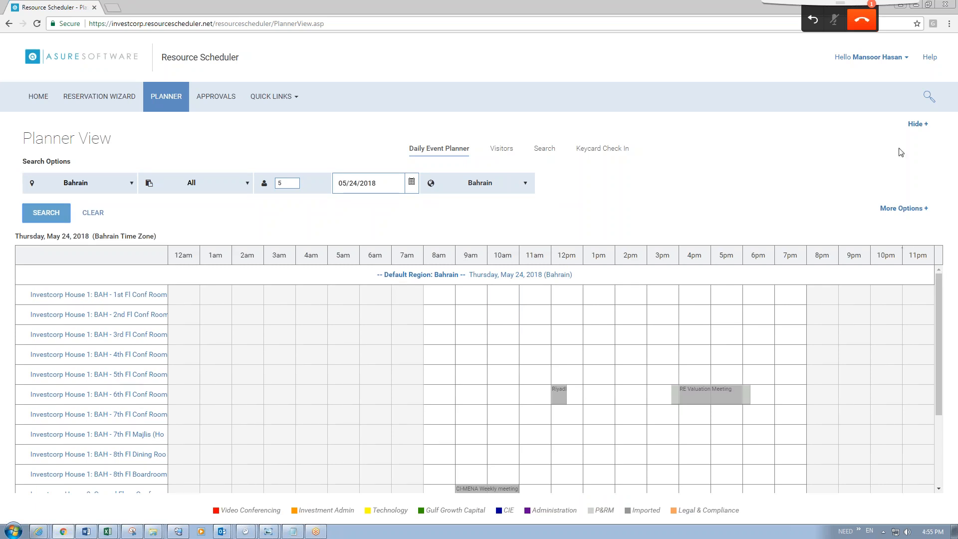
pyautogui.click(918, 124)
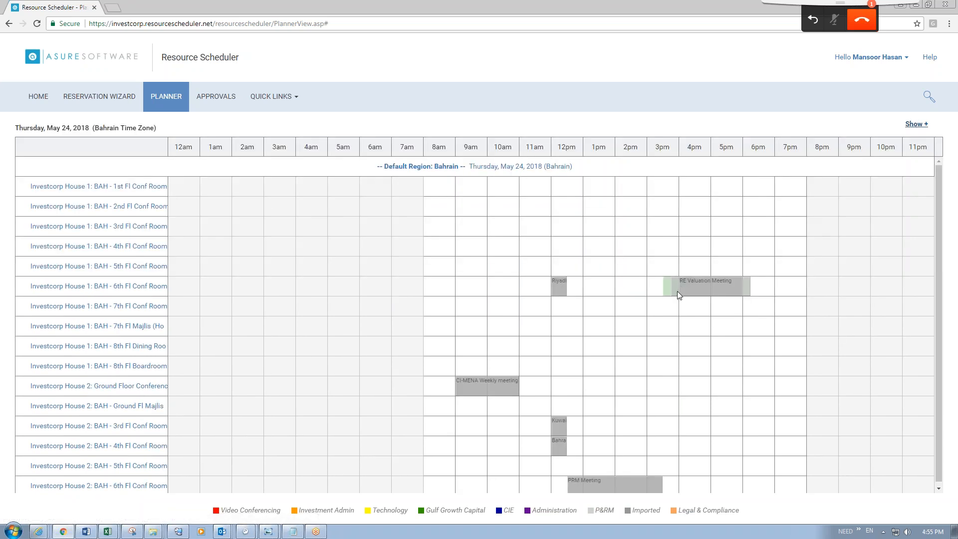
pyautogui.scroll(-2, 679, 295)
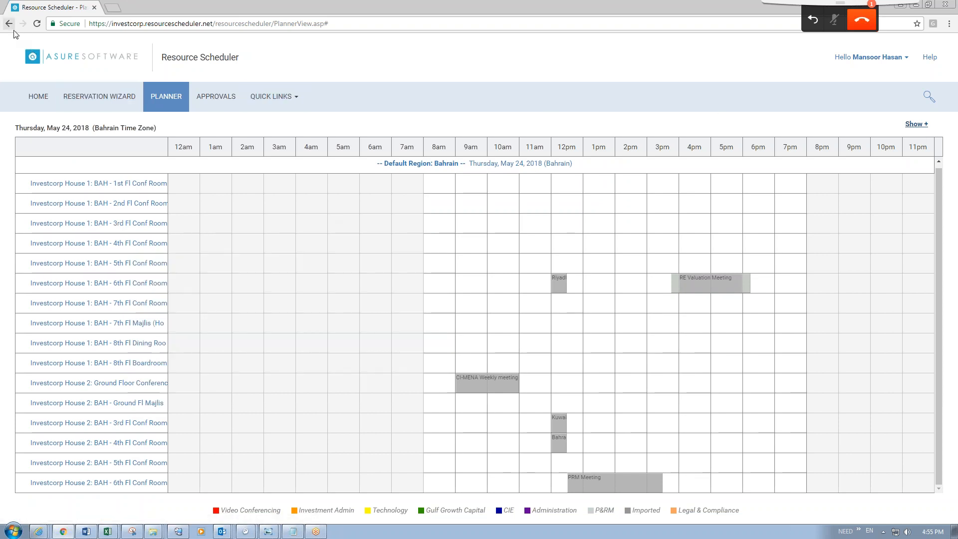
# Check the BAH - 4th and 3rd Fl Conf Room schedules, then rerun the Bahrain planner search.
pyautogui.click(45, 98)
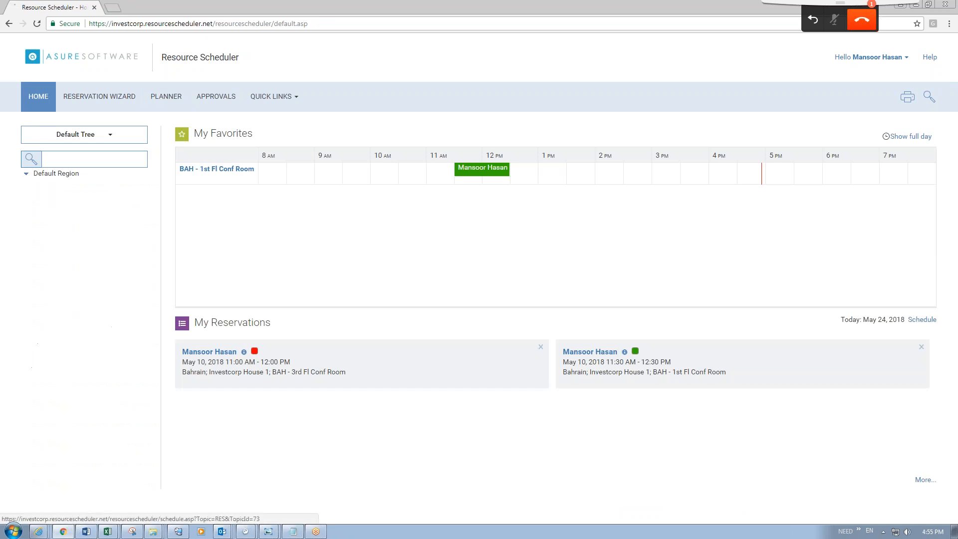
pyautogui.click(88, 245)
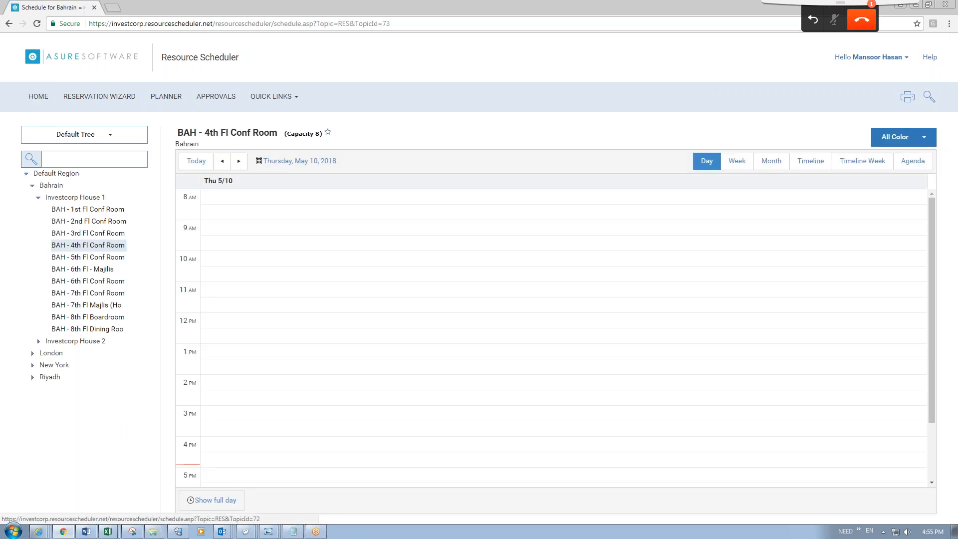
pyautogui.click(90, 233)
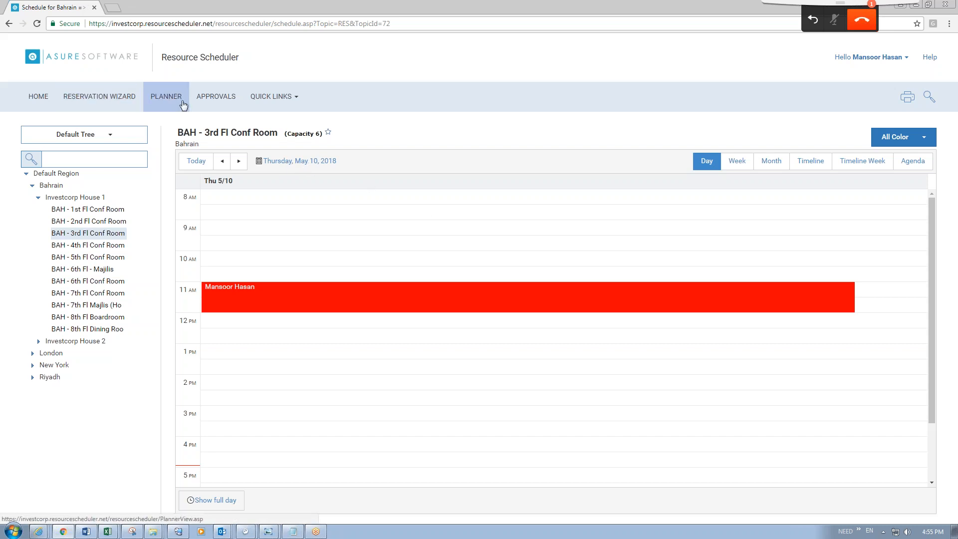
pyautogui.click(159, 97)
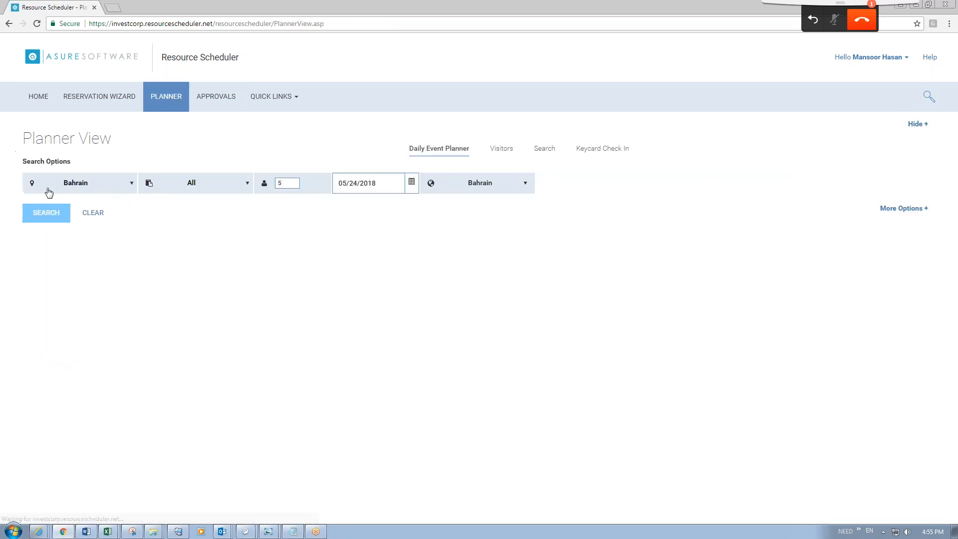
pyautogui.click(35, 214)
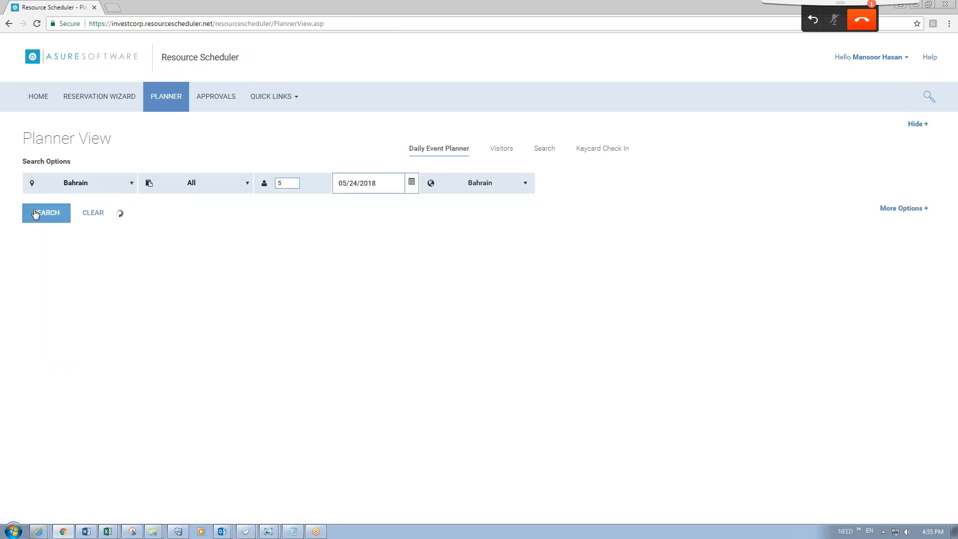
# Pick Thursday, May 10, 2018 in the calendar, run the search, and hide the search panel.
pyautogui.click(412, 184)
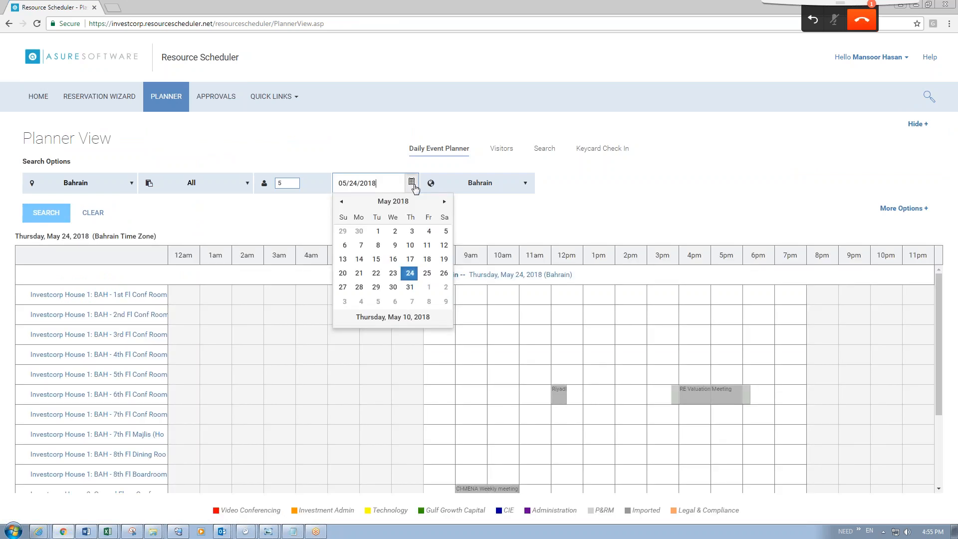
pyautogui.click(409, 246)
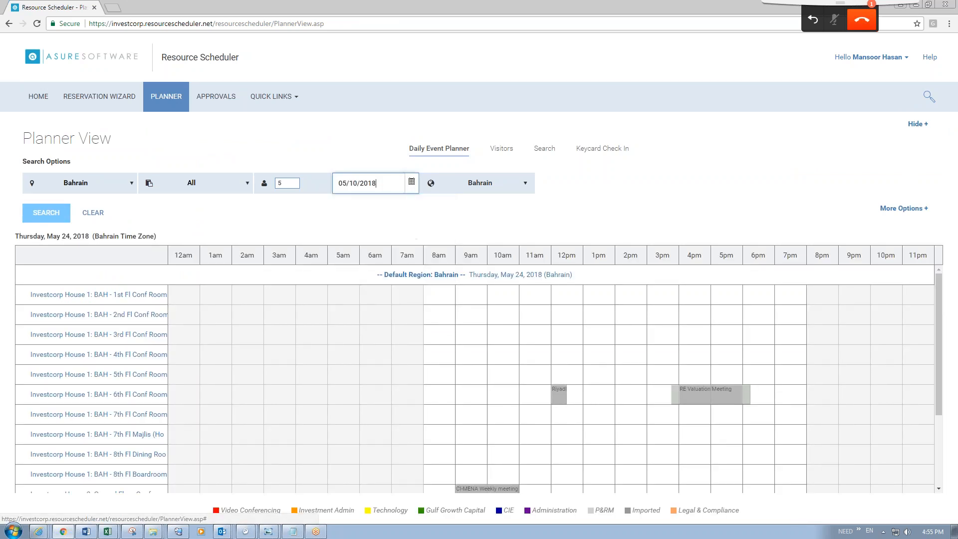
pyautogui.click(34, 210)
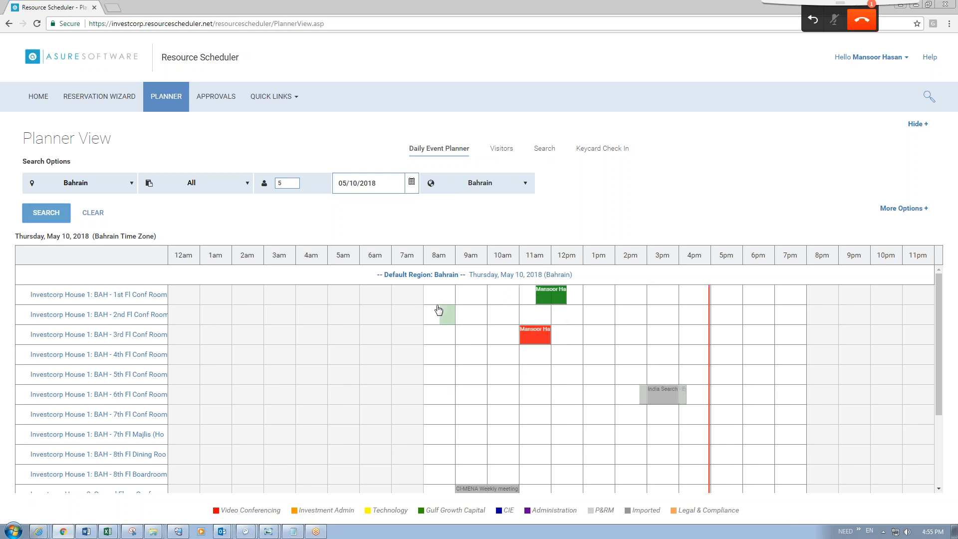
pyautogui.click(917, 125)
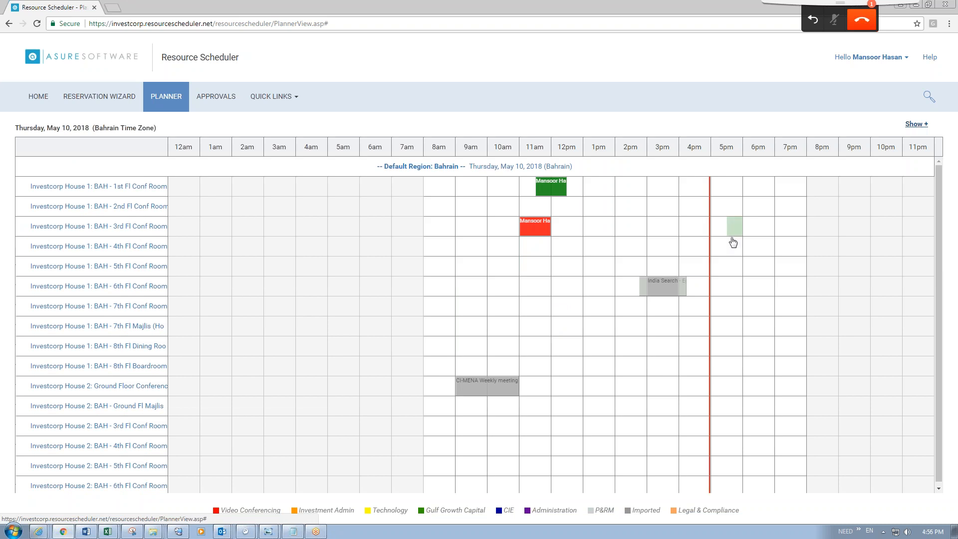
# Drag the red BAH - 3rd Fl Conf Room booking from 11am to 12pm.
pyautogui.moveTo(530, 225); pyautogui.dragTo(559, 266)
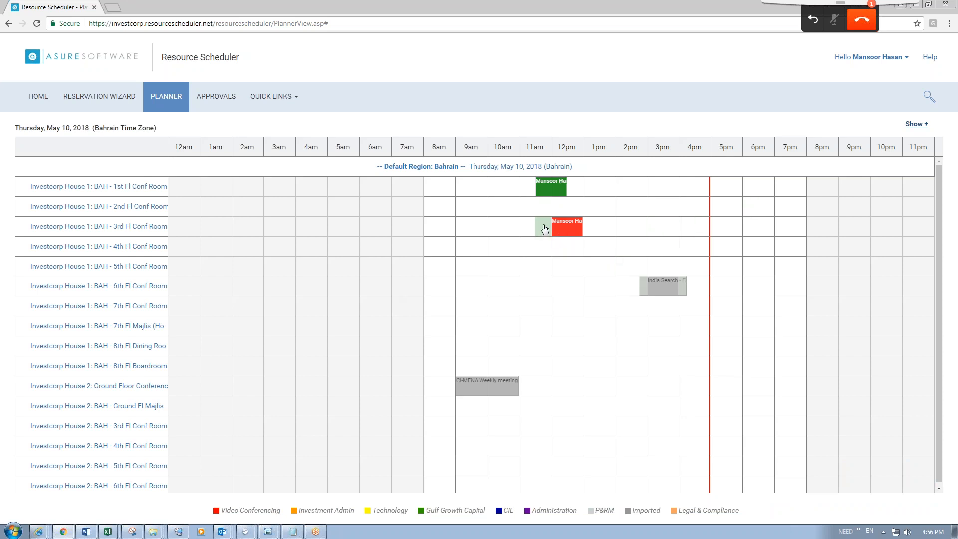
# Try dragging the red 3rd Fl booking to 7am, outside the room's 8 AM–8 PM availability.
pyautogui.moveTo(574, 233); pyautogui.dragTo(354, 224)
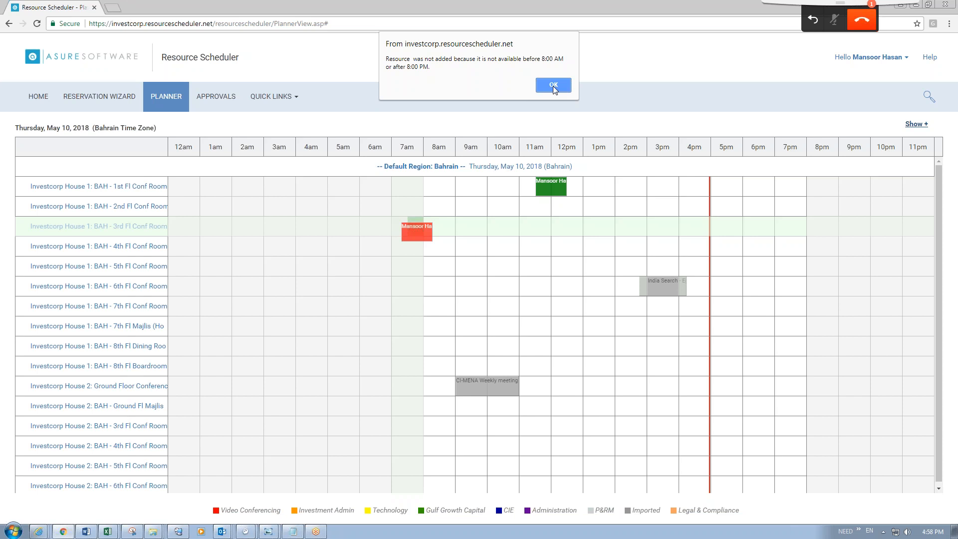
# Dismiss the alert saying the room is unavailable before 8:00 AM or after 8:00 PM.
pyautogui.click(553, 85)
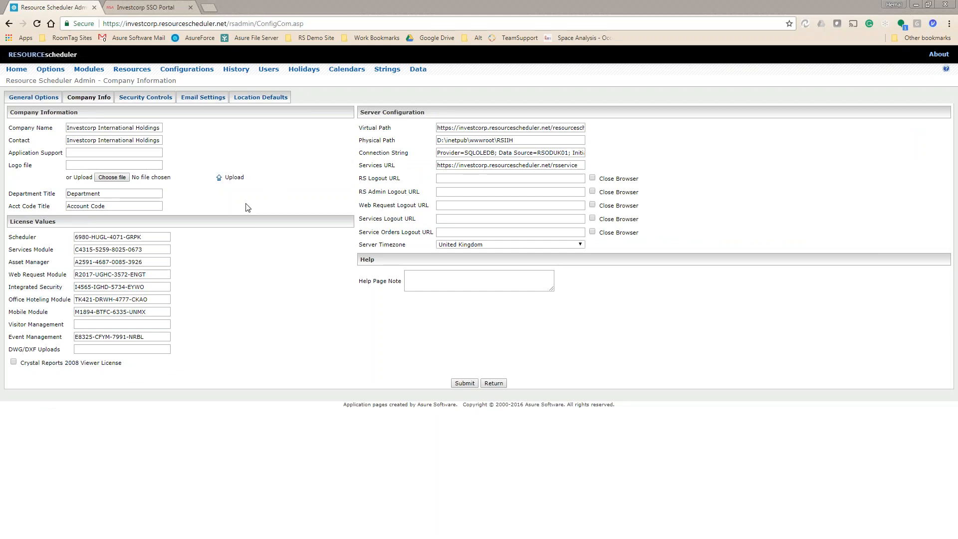
# Look over Security Controls and Email Settings' mail server and sender fields, then view Location Defaults.
pyautogui.click(157, 99)
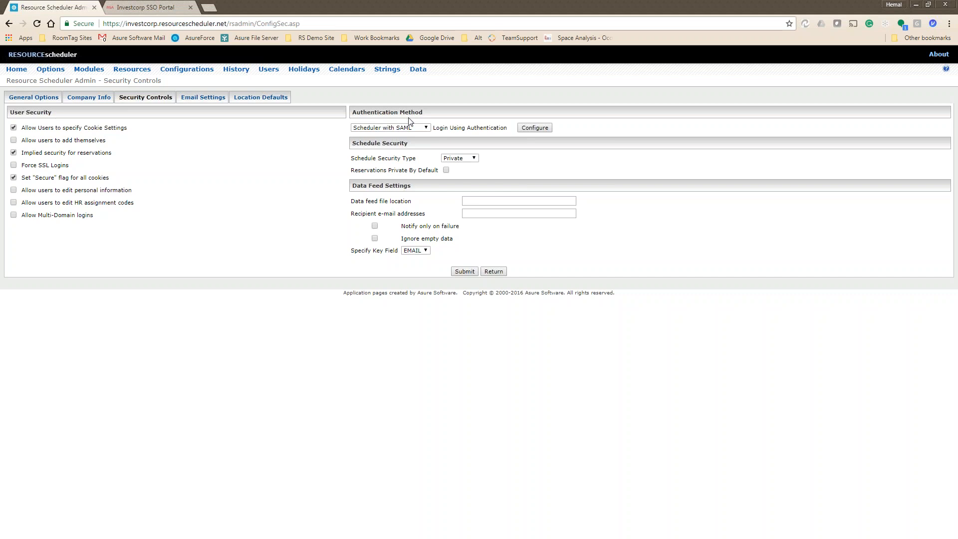
pyautogui.click(210, 98)
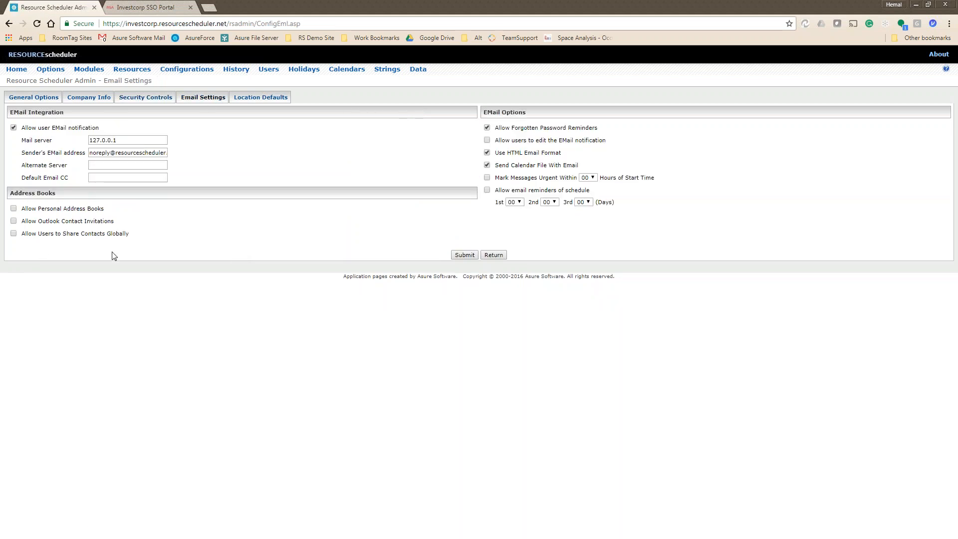
pyautogui.doubleClick(123, 142)
pyautogui.click(90, 152)
pyautogui.tripleClick(90, 153)
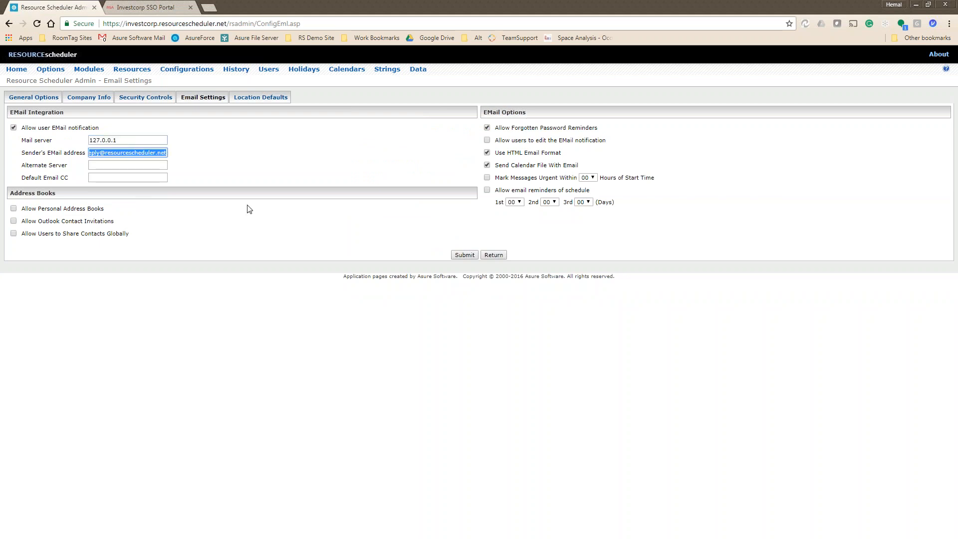
pyautogui.click(280, 99)
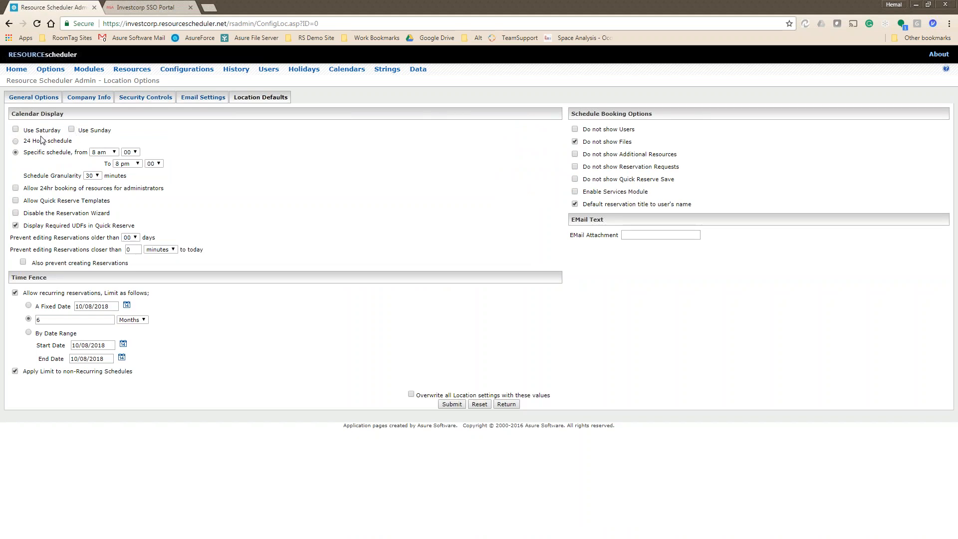
# Include Saturday and Sunday in the calendar and use the 24 Hour schedule.
pyautogui.click(16, 130)
pyautogui.click(72, 129)
pyautogui.click(16, 141)
pyautogui.click(16, 188)
pyautogui.click(16, 141)
pyautogui.click(16, 188)
# Set the recurring reservation limit to 6 months and submit the location defaults.
pyautogui.moveTo(119, 205); pyautogui.dragTo(25, 206)
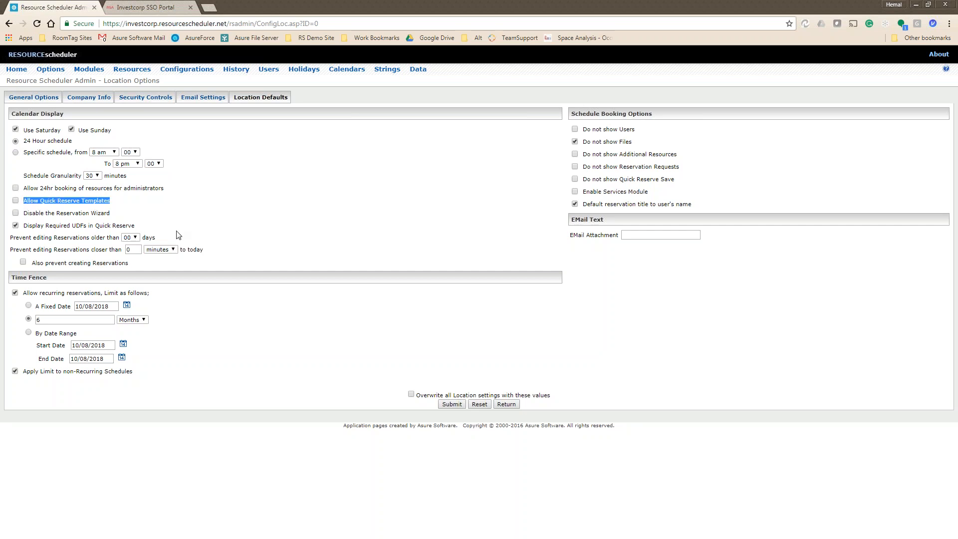
pyautogui.moveTo(23, 216); pyautogui.dragTo(149, 216)
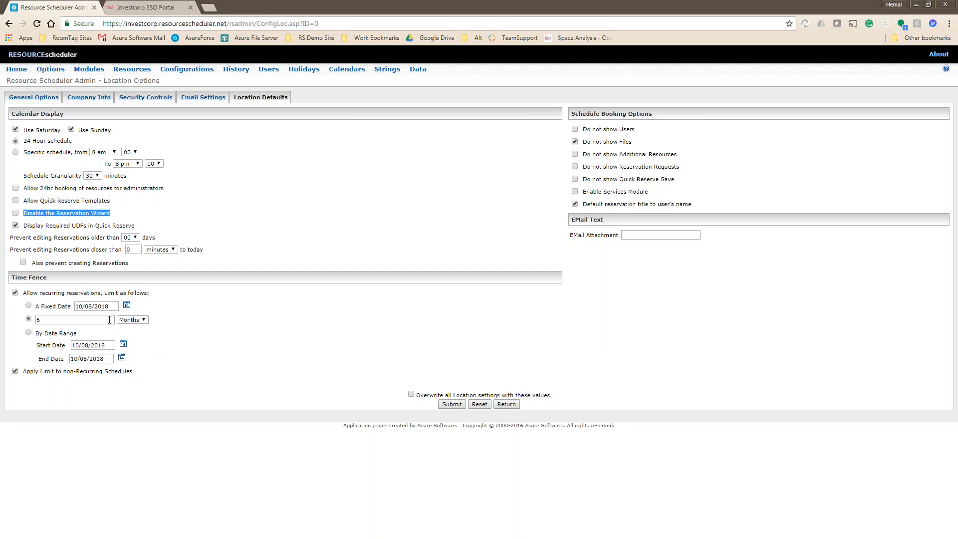
pyautogui.doubleClick(110, 320)
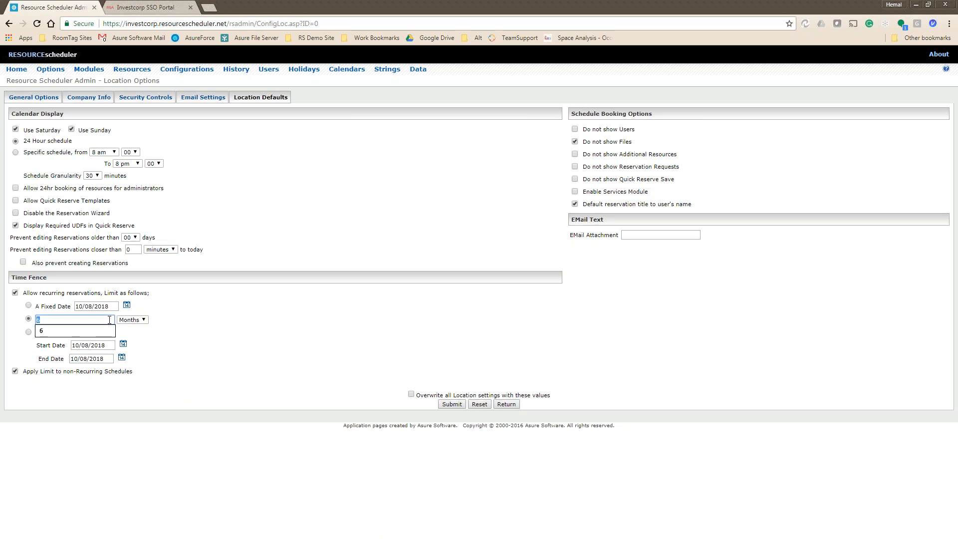
pyautogui.click(250, 370)
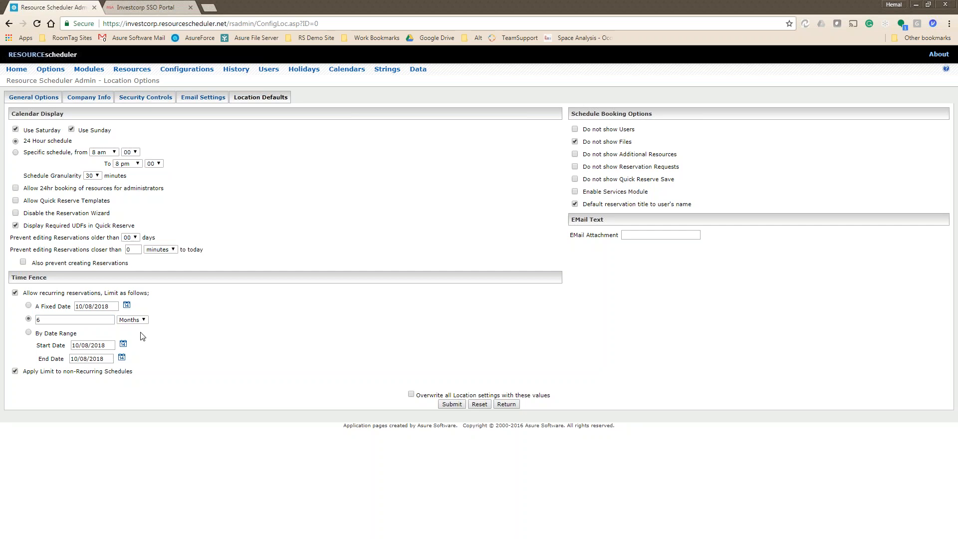
pyautogui.click(452, 404)
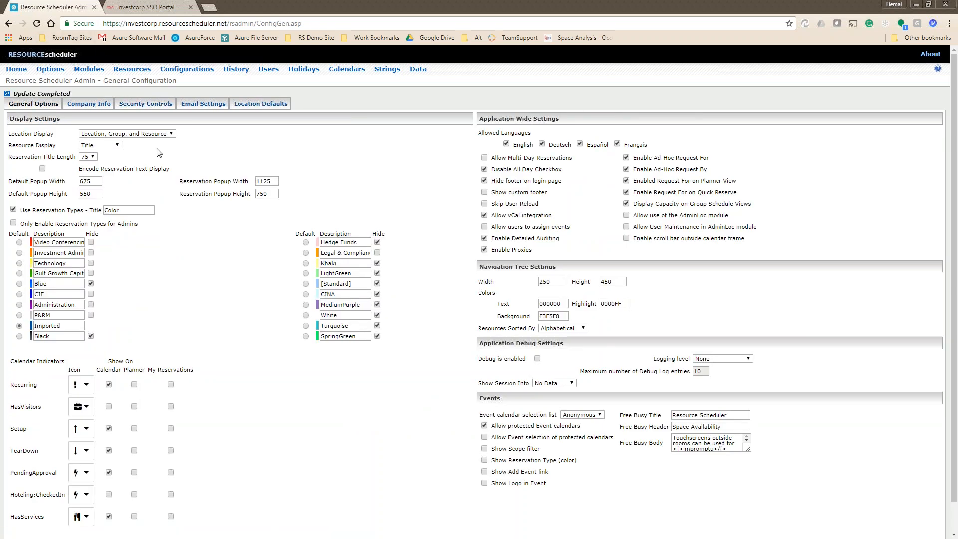
# Revisit Location Defaults via General Options to confirm the saved 6-month recurring limit.
pyautogui.click(260, 104)
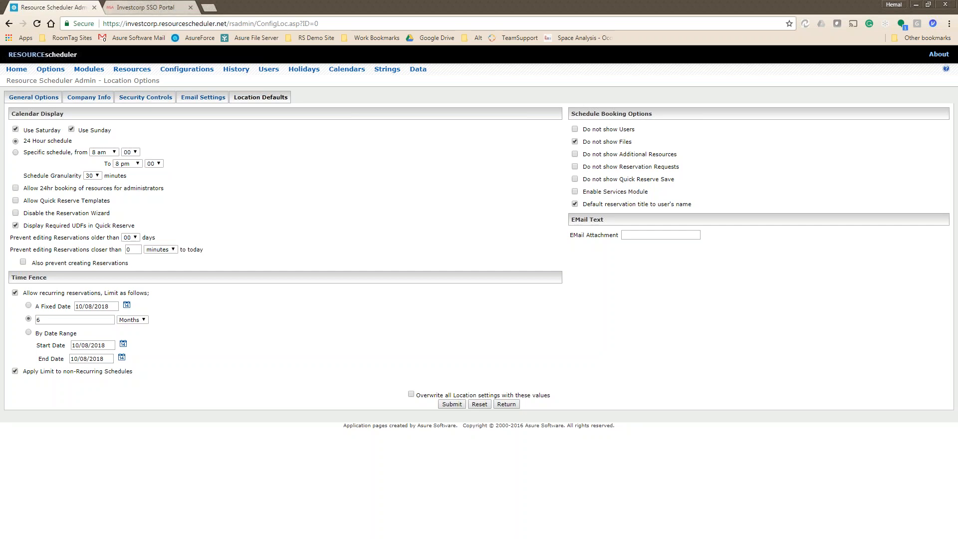
pyautogui.click(51, 70)
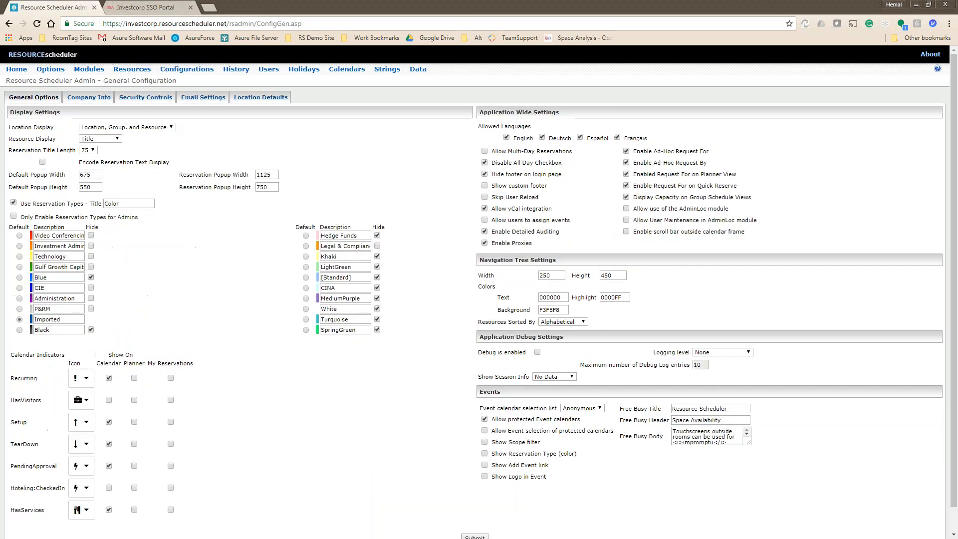
pyautogui.click(274, 96)
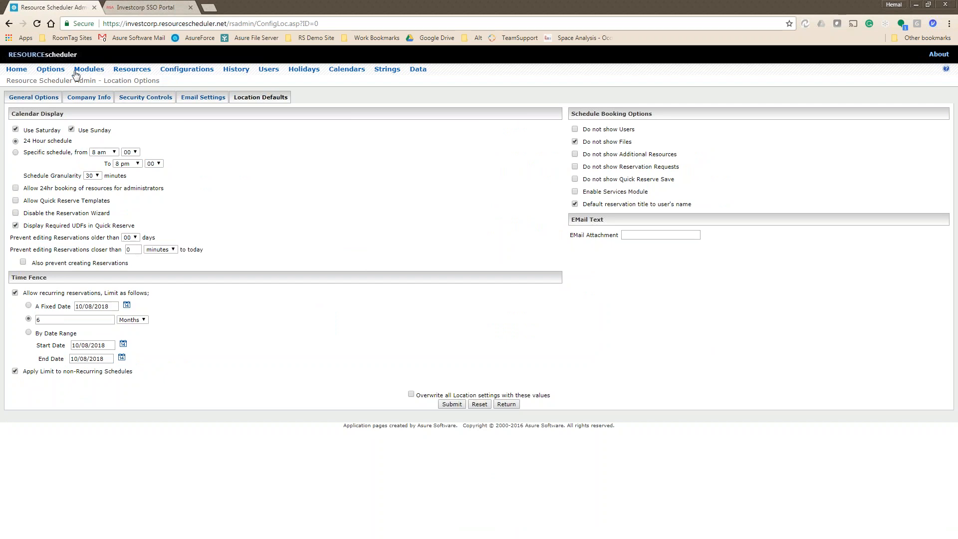
# Select Bahrain on the Resources page, view its Location Options, then go back to its details.
pyautogui.click(133, 70)
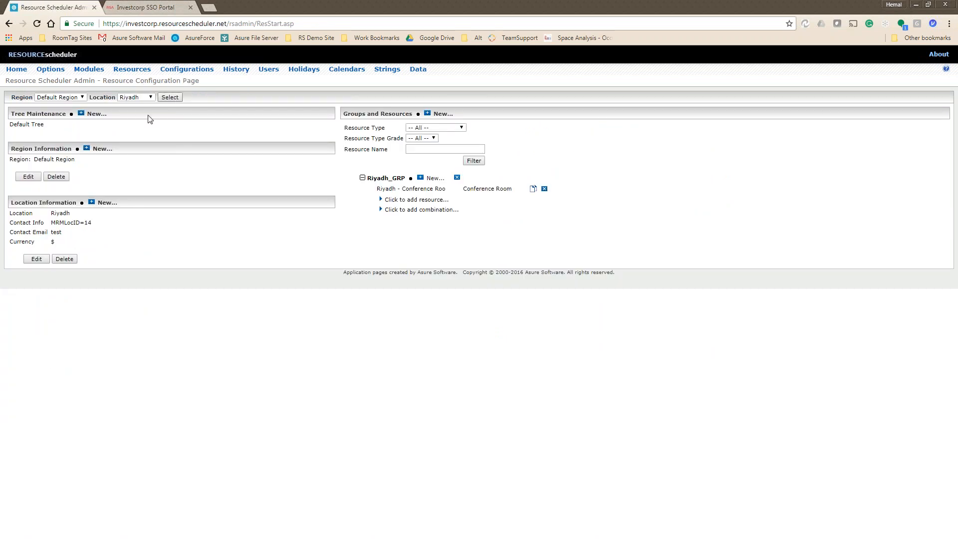
pyautogui.click(137, 97)
pyautogui.click(130, 105)
pyautogui.click(170, 98)
pyautogui.click(34, 258)
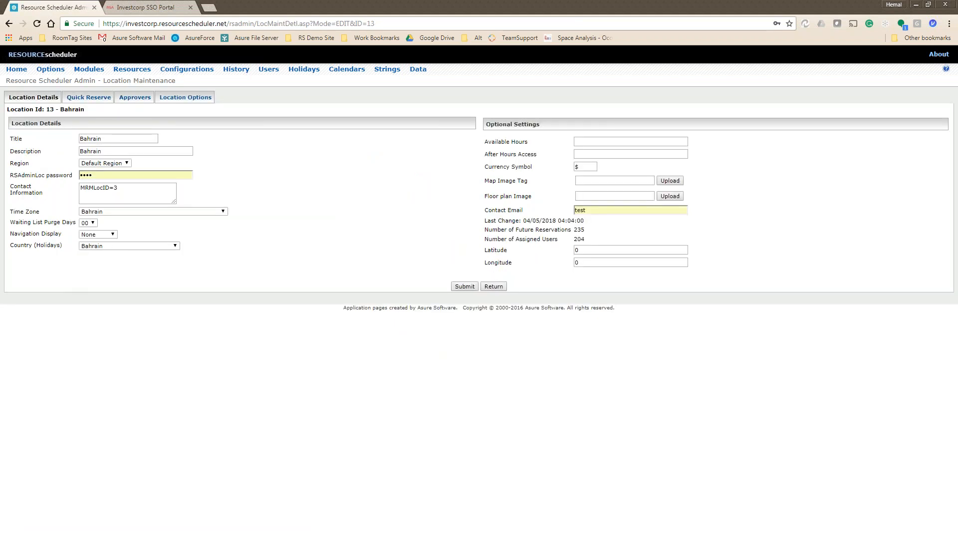
pyautogui.click(175, 99)
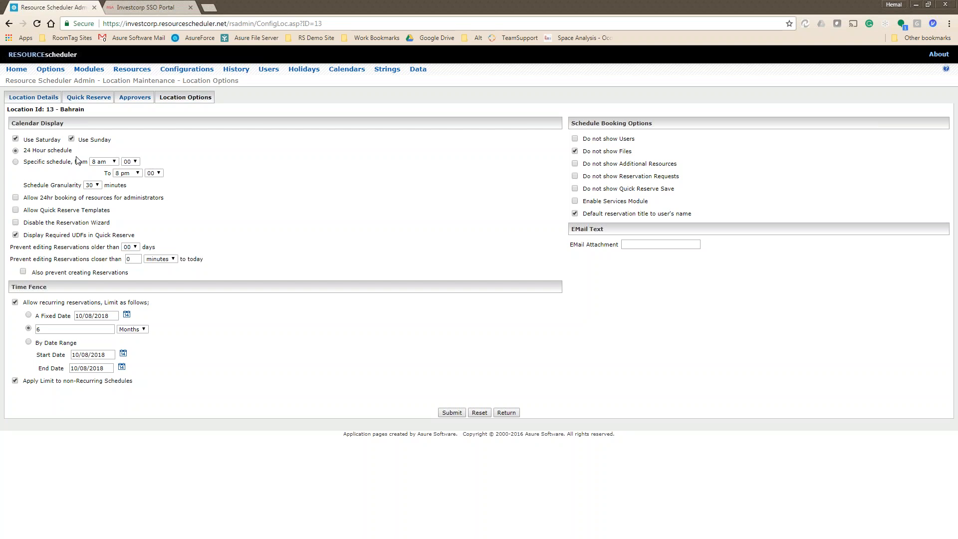
pyautogui.click(504, 413)
# Switch to London, review its Location Options, then list London's resource groups and rooms.
pyautogui.click(493, 287)
pyautogui.click(143, 98)
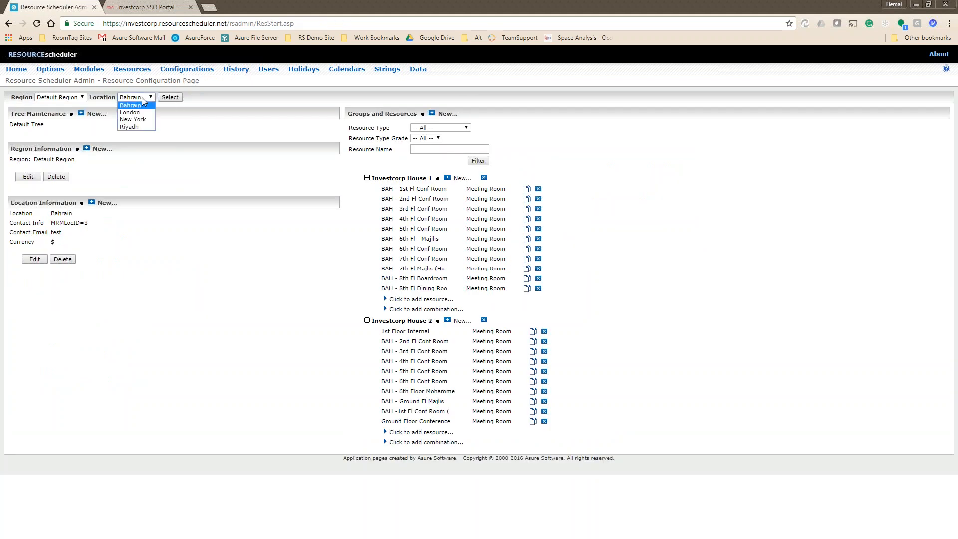
pyautogui.click(138, 112)
pyautogui.click(170, 97)
pyautogui.click(35, 259)
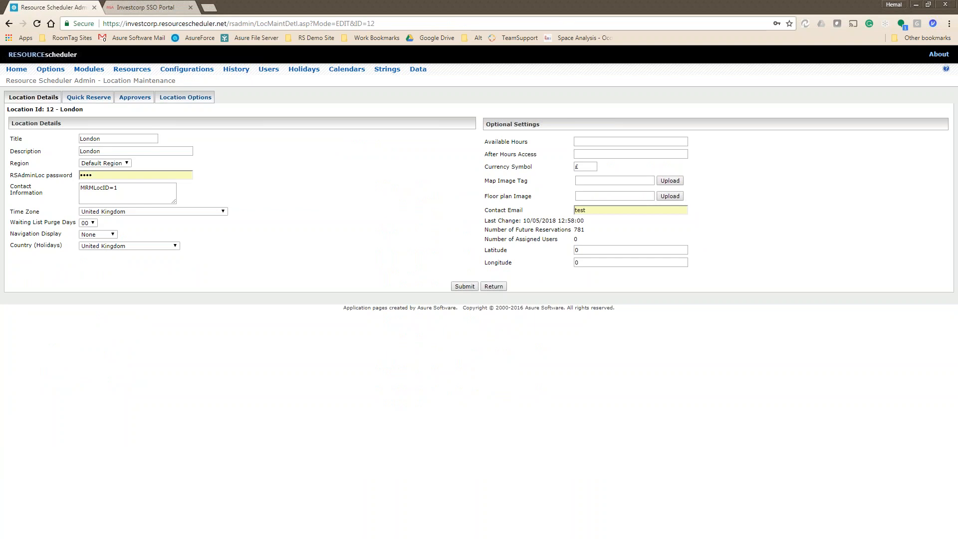
pyautogui.click(184, 98)
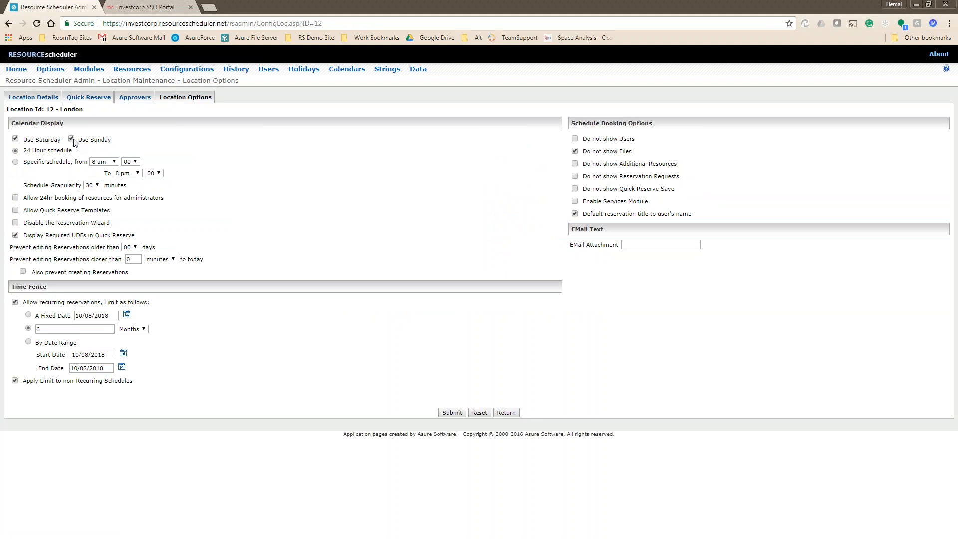
pyautogui.click(507, 412)
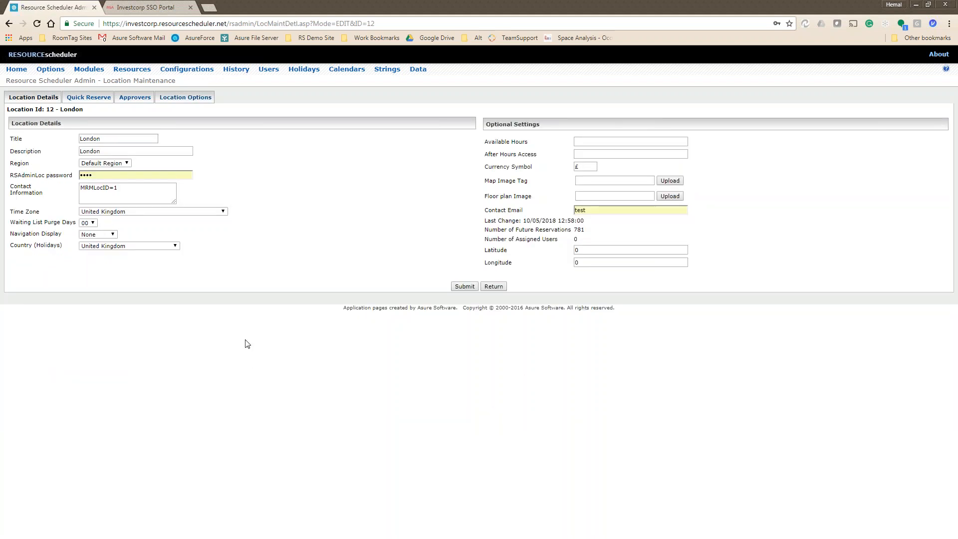
pyautogui.click(174, 99)
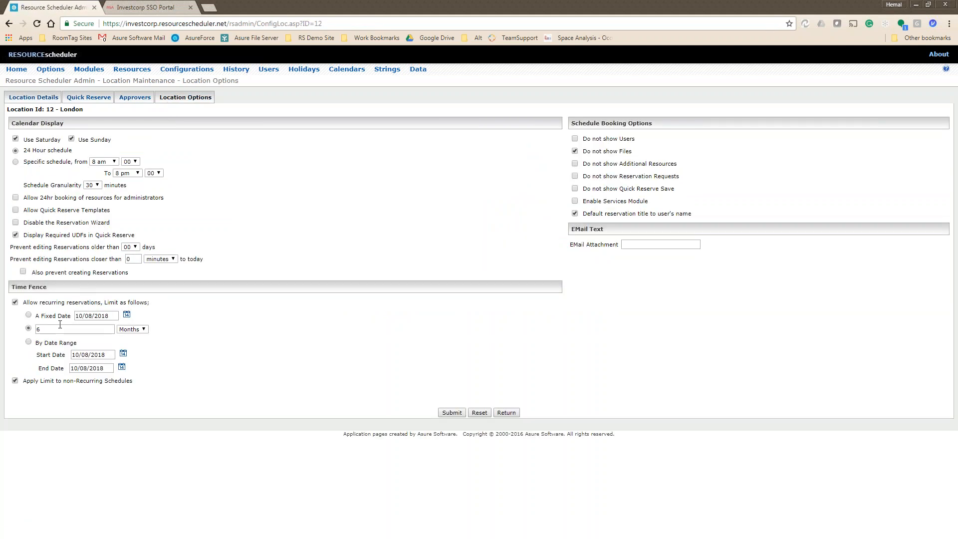
pyautogui.click(175, 69)
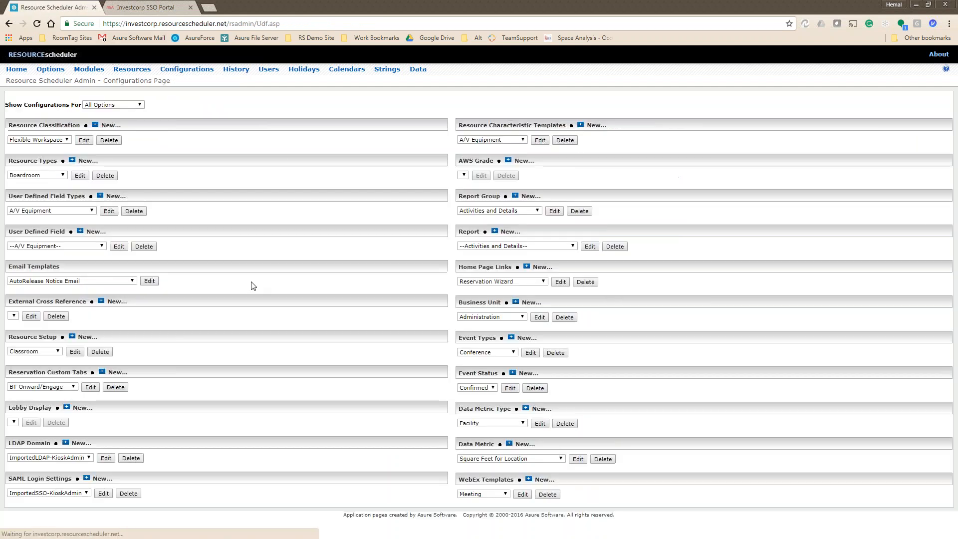
pyautogui.click(133, 70)
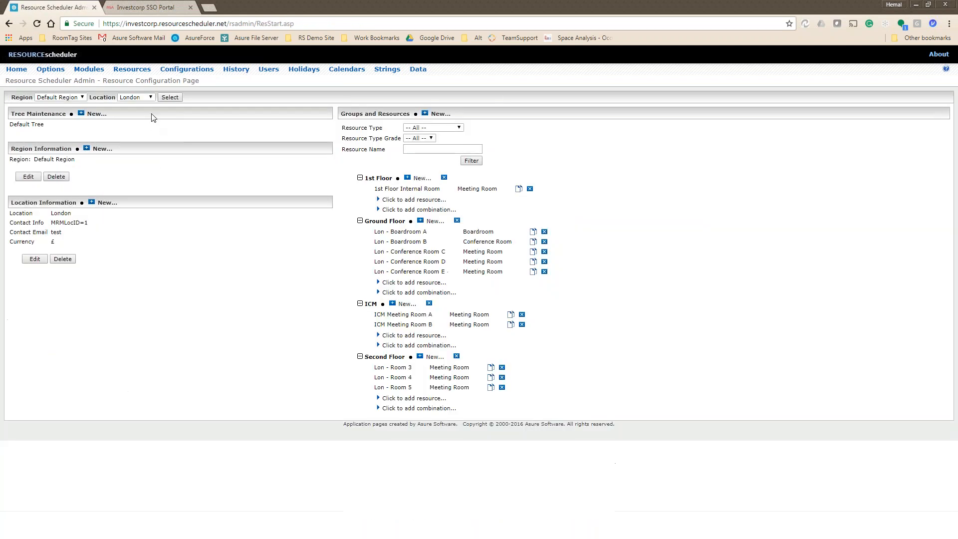
# Load Bahrain's resources, inspect BAH - 1st Fl Conf Room's time fence, then return to Options.
pyautogui.click(136, 97)
pyautogui.click(130, 105)
pyautogui.click(170, 97)
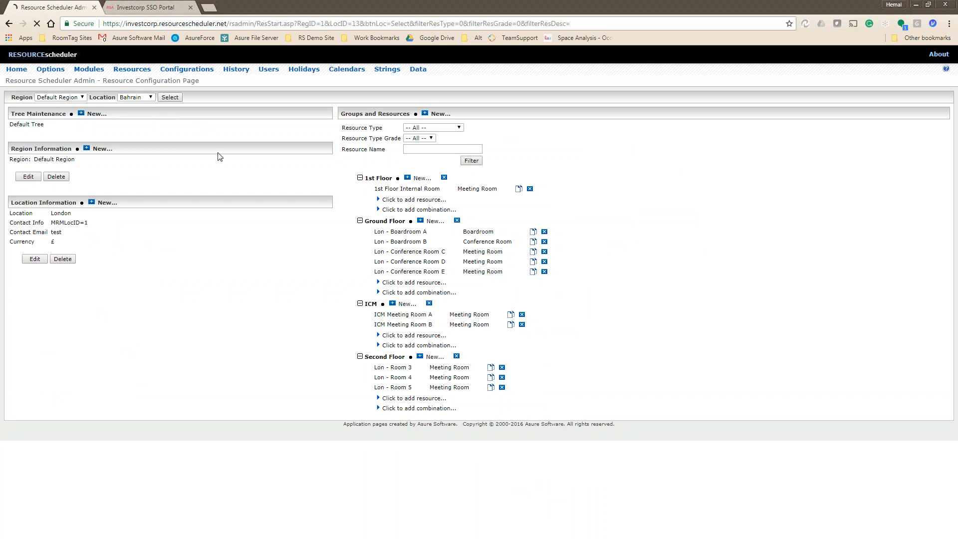
pyautogui.click(408, 189)
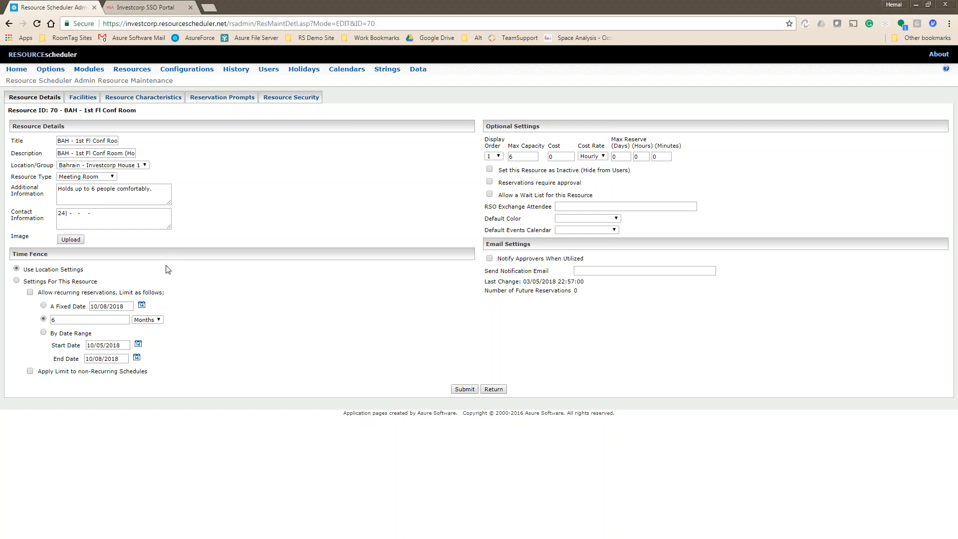
pyautogui.click(494, 389)
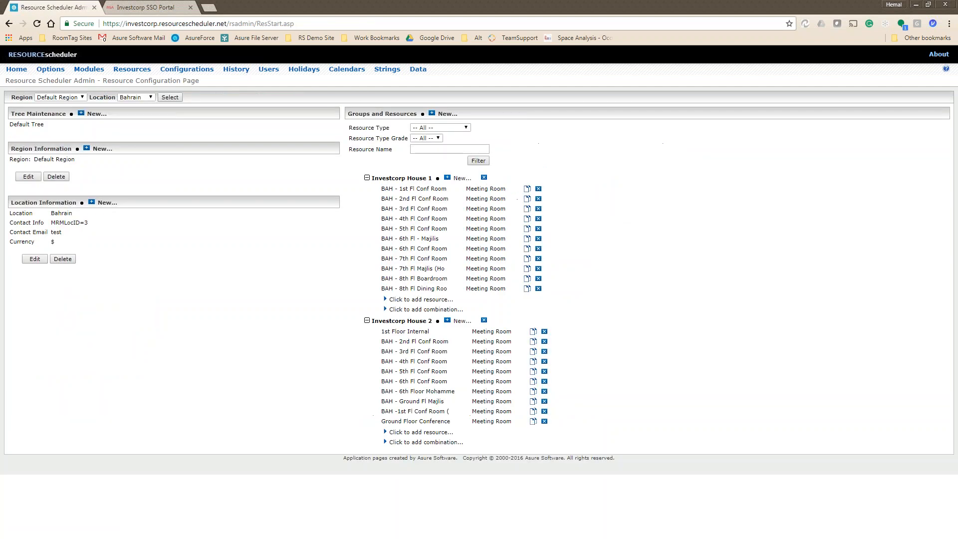
pyautogui.click(50, 68)
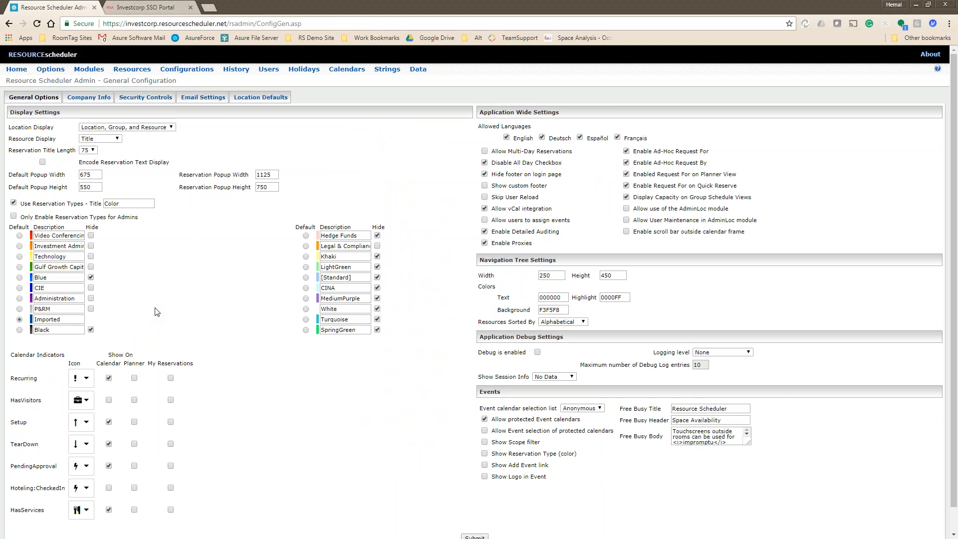
# Go to the Office Hoteling Module page via Location Defaults and Modules.
pyautogui.click(264, 97)
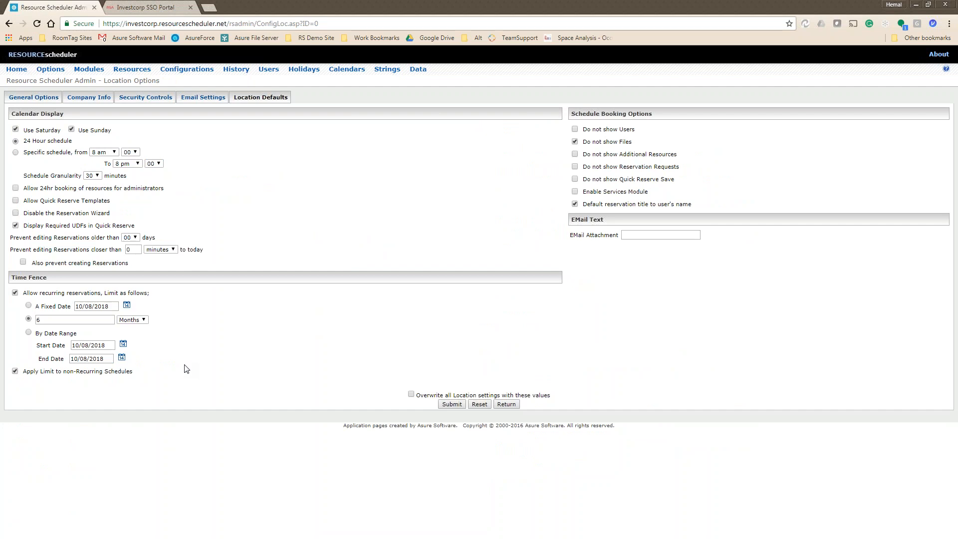
pyautogui.click(90, 72)
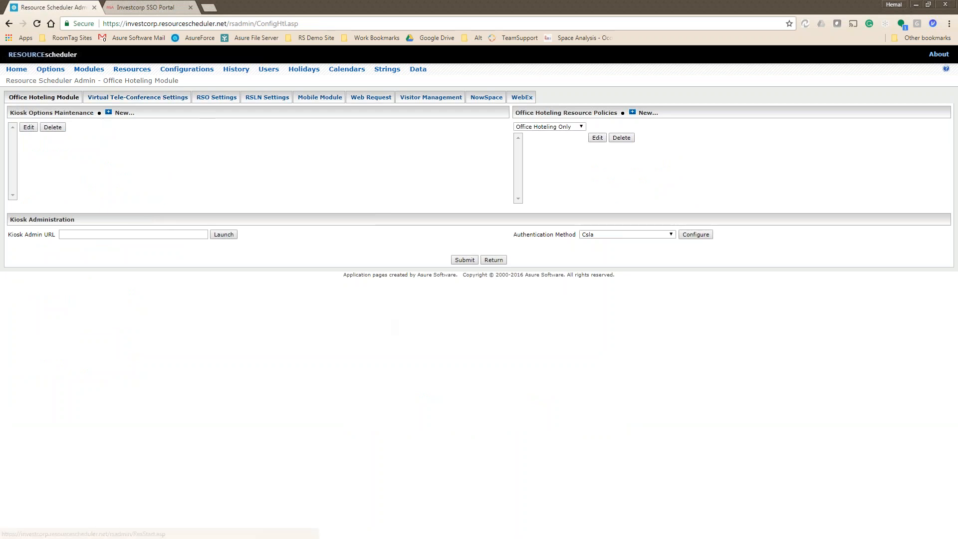
# View the Virtual Tele-Conference Settings page, then return to the Office Hoteling Module settings.
pyautogui.click(133, 71)
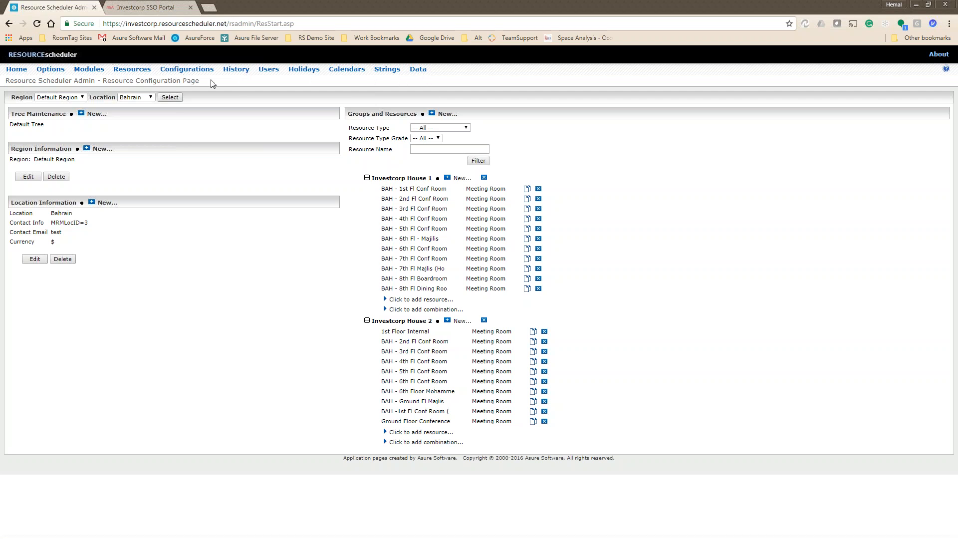
pyautogui.click(91, 71)
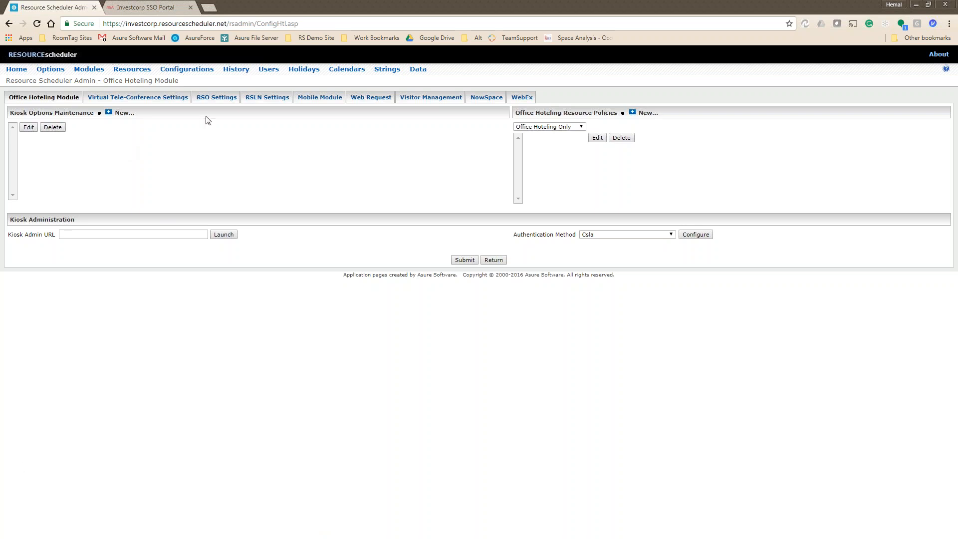
pyautogui.click(184, 97)
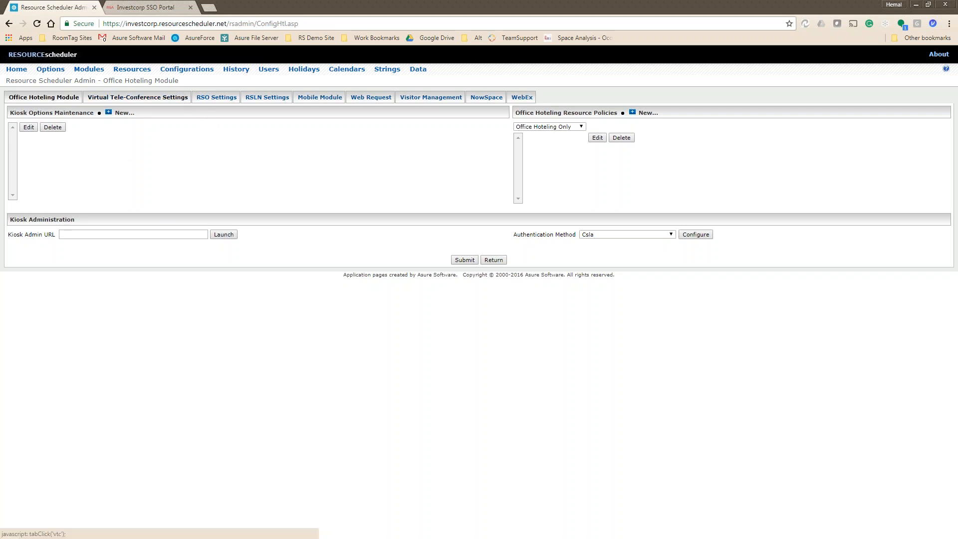
pyautogui.click(44, 97)
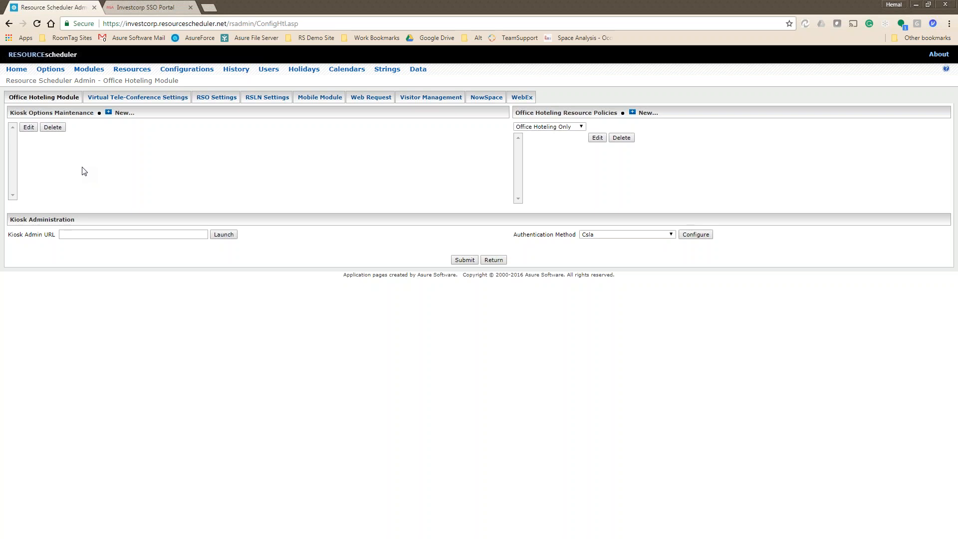
# Open a blank new browser tab.
pyautogui.click(209, 7)
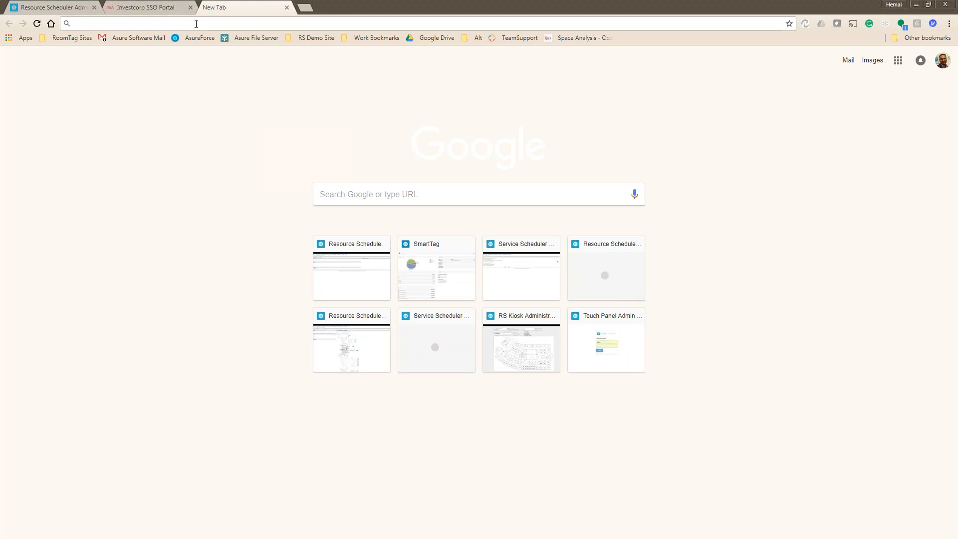
# Load the 'Kiosk - Salt Lake City' page from the demo site bookmarks.
pyautogui.click(70, 39)
pyautogui.moveTo(327, 43)
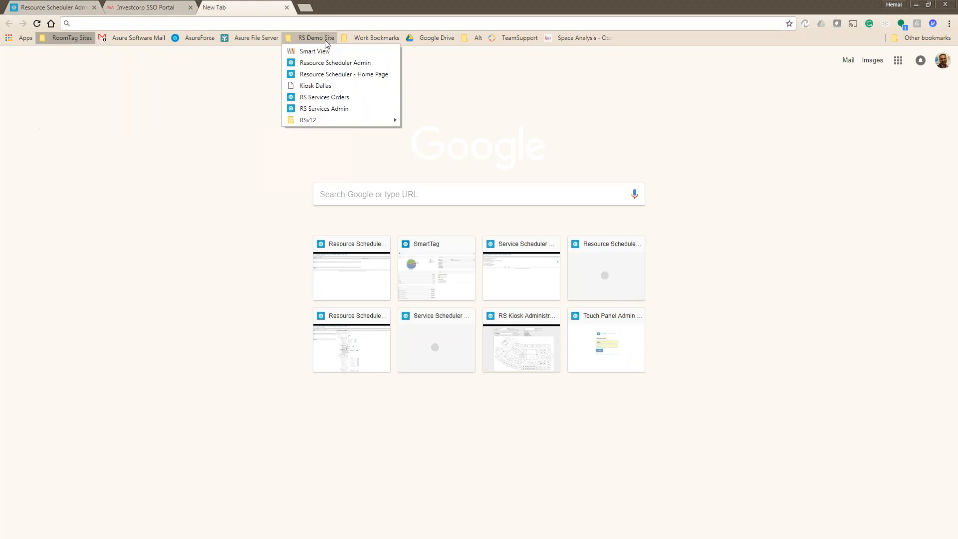
pyautogui.moveTo(331, 120)
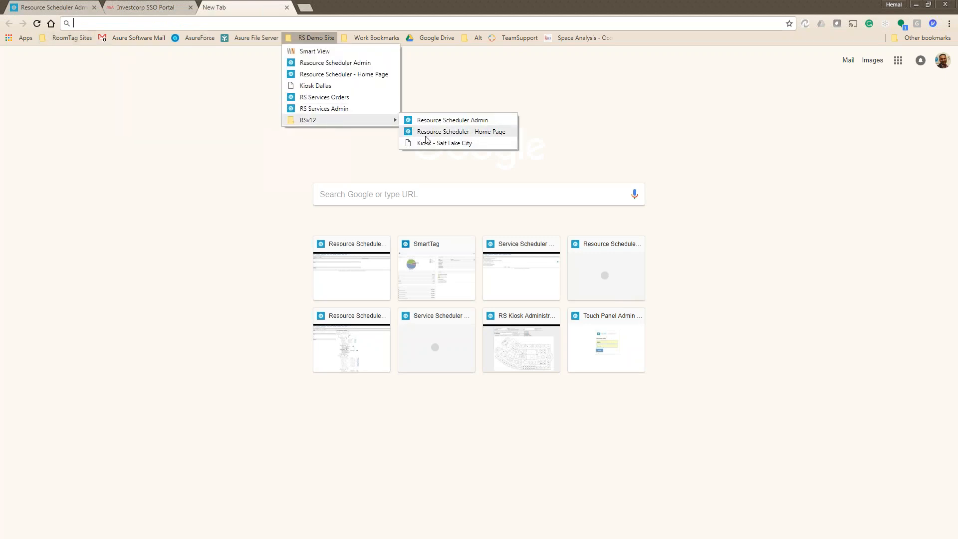
pyautogui.click(429, 143)
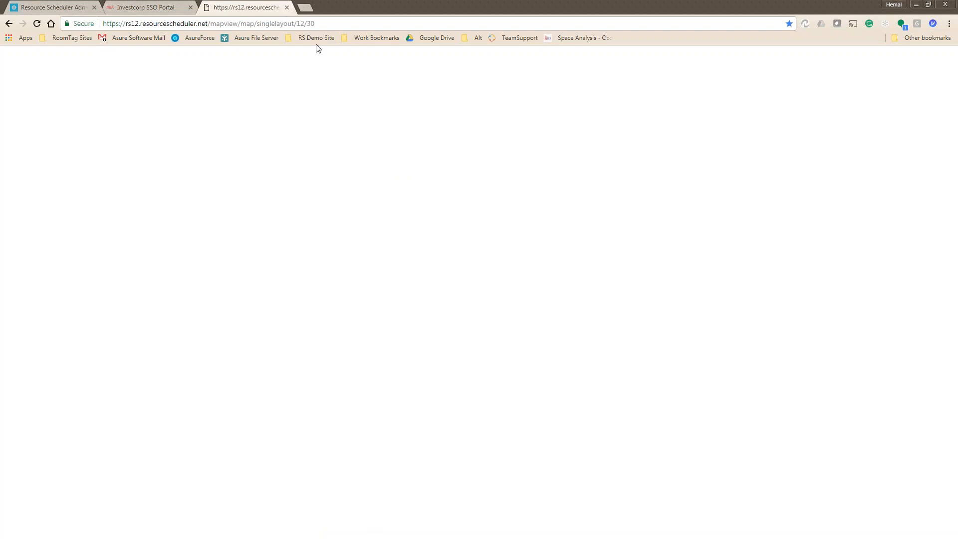
# In another new tab, load the RSv12 Resource Scheduler home page from bookmarks.
pyautogui.click(305, 8)
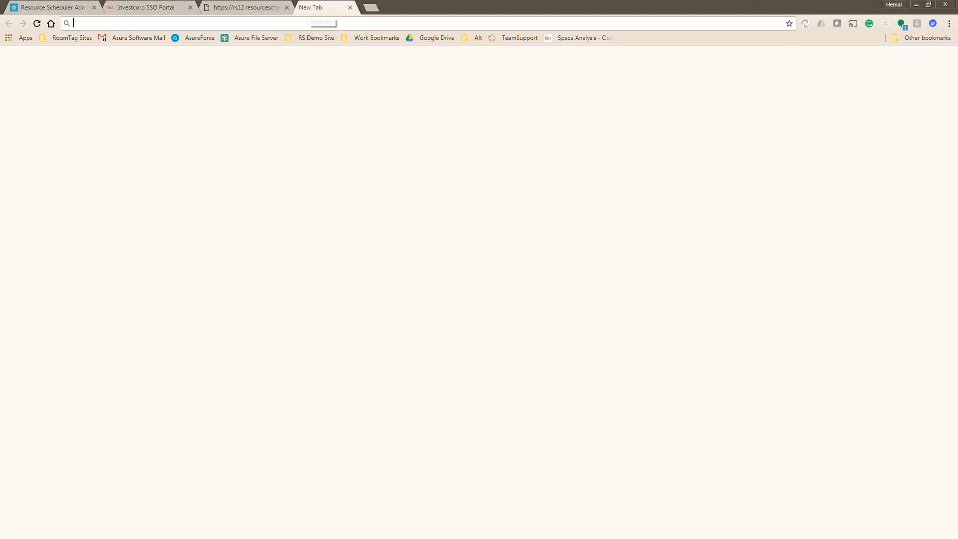
pyautogui.click(316, 37)
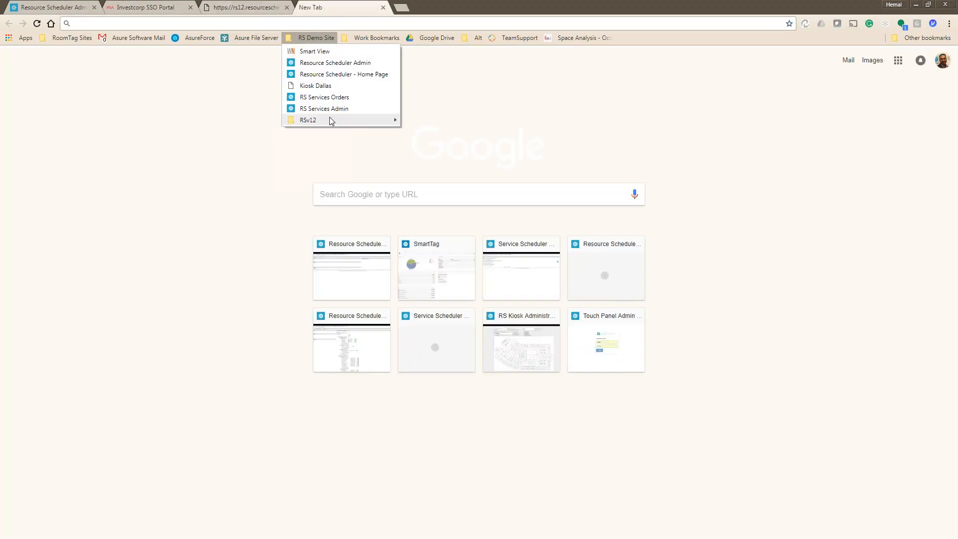
pyautogui.moveTo(331, 119)
pyautogui.click(431, 131)
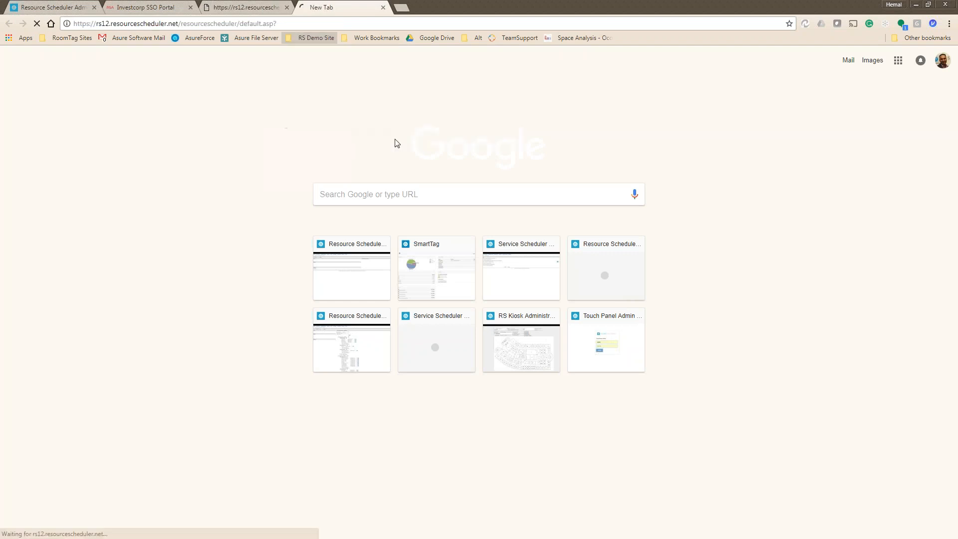
# Load the RSv12 Resource Scheduler Admin site and close the extra rs12 kiosk map tab.
pyautogui.click(309, 37)
pyautogui.moveTo(341, 121)
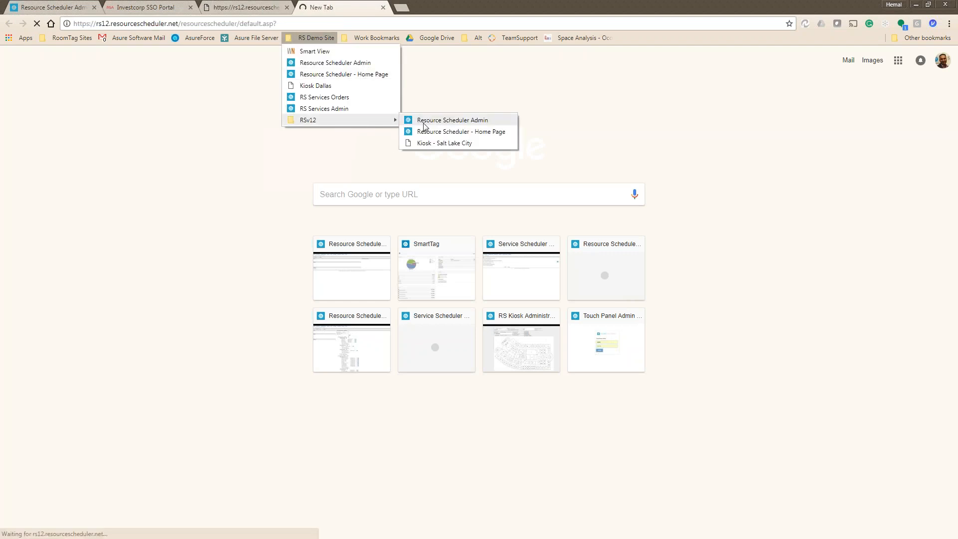
pyautogui.click(424, 118)
pyautogui.click(244, 7)
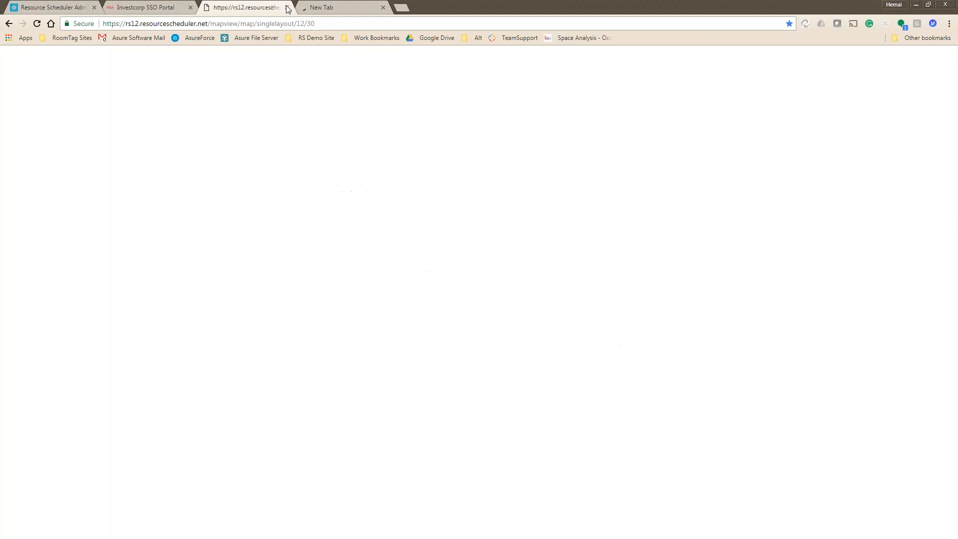
pyautogui.click(287, 7)
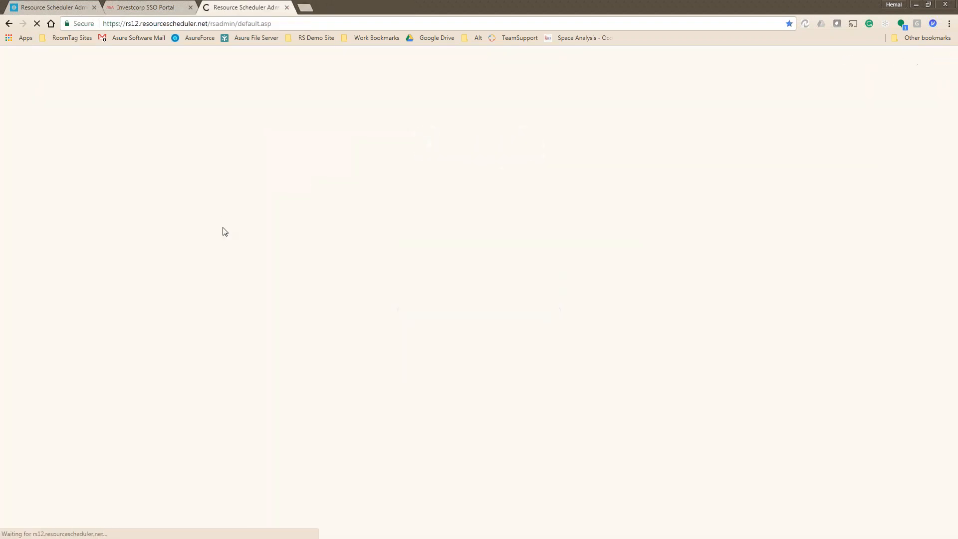
# Edit the test kiosk in Office Hoteling Module and launch its MapView URL.
pyautogui.click(86, 70)
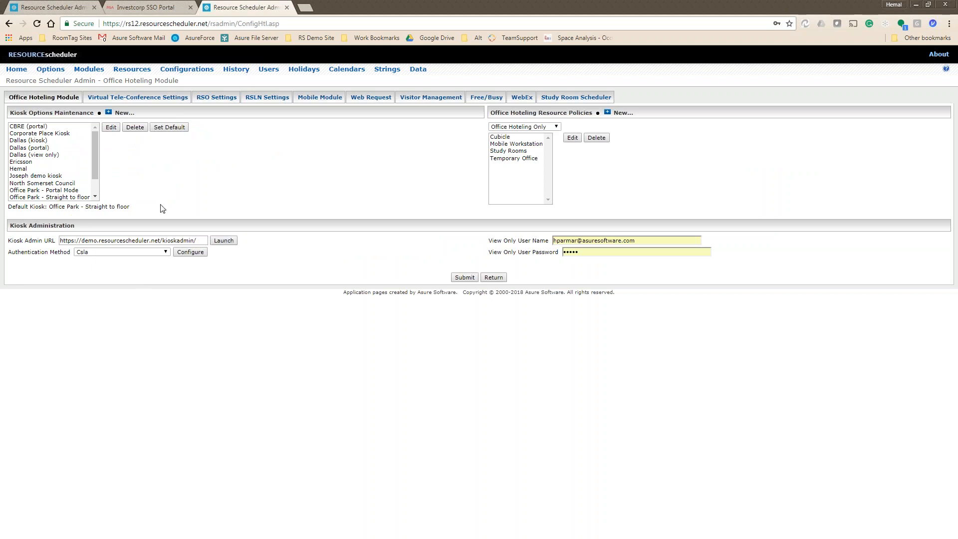
pyautogui.scroll(-1, 47, 183)
pyautogui.click(20, 148)
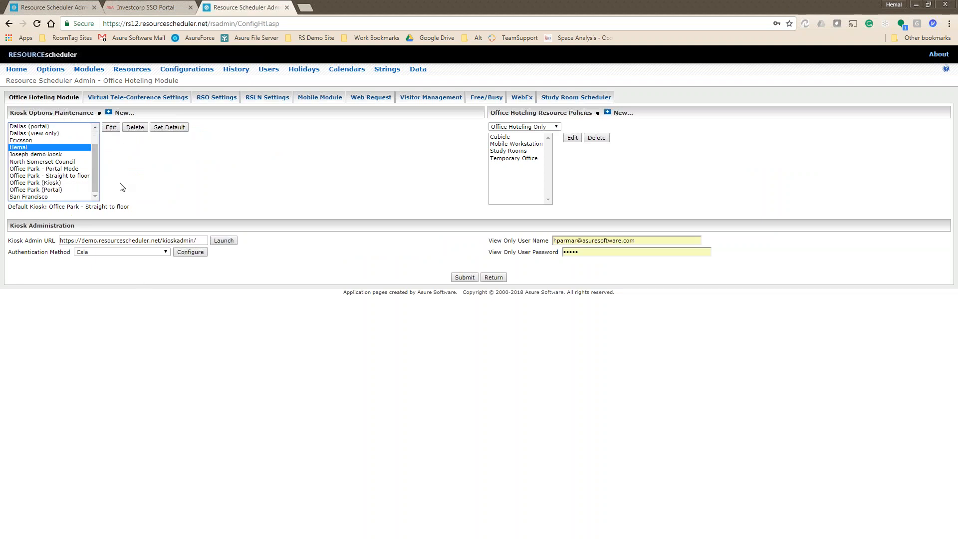
pyautogui.click(110, 127)
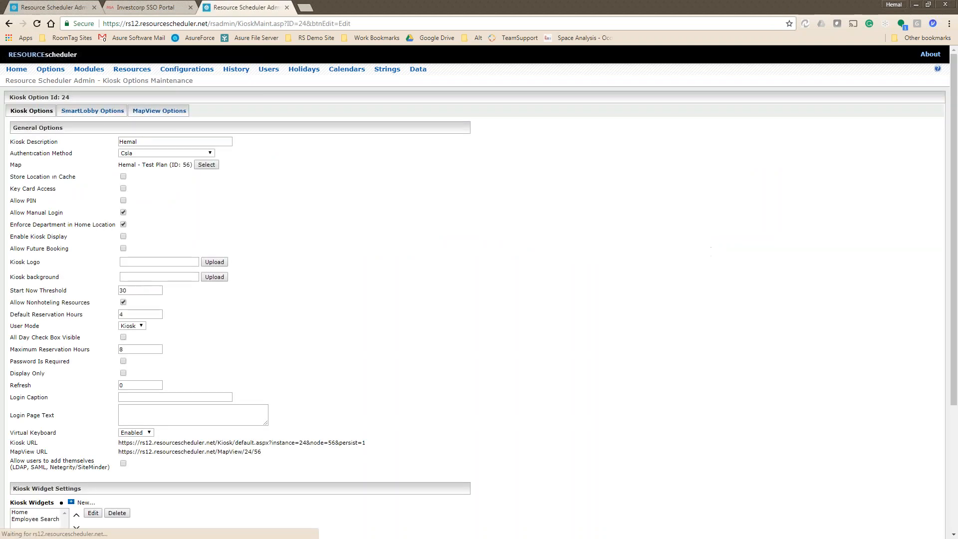
pyautogui.click(135, 447)
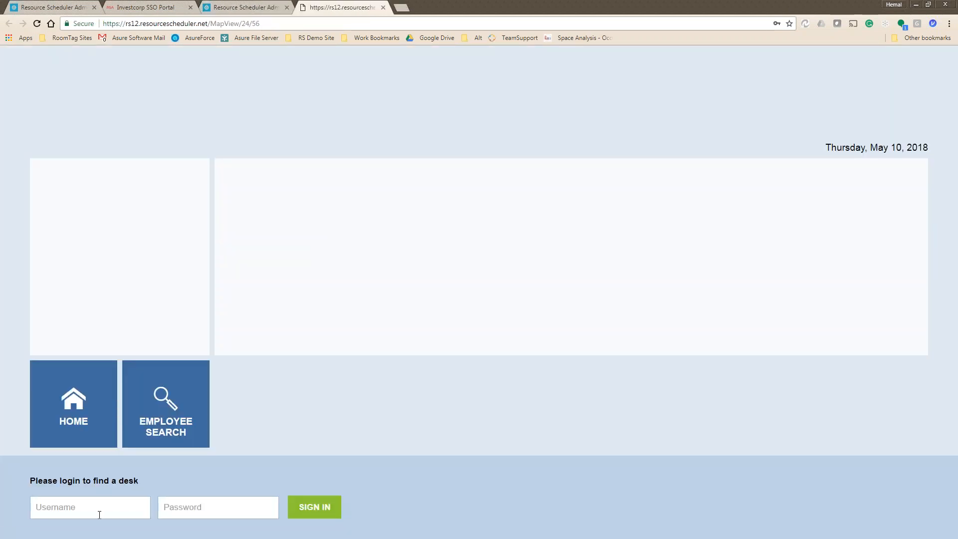
# Sign in to the kiosk map with the kiosk username and password.
pyautogui.click(99, 515)
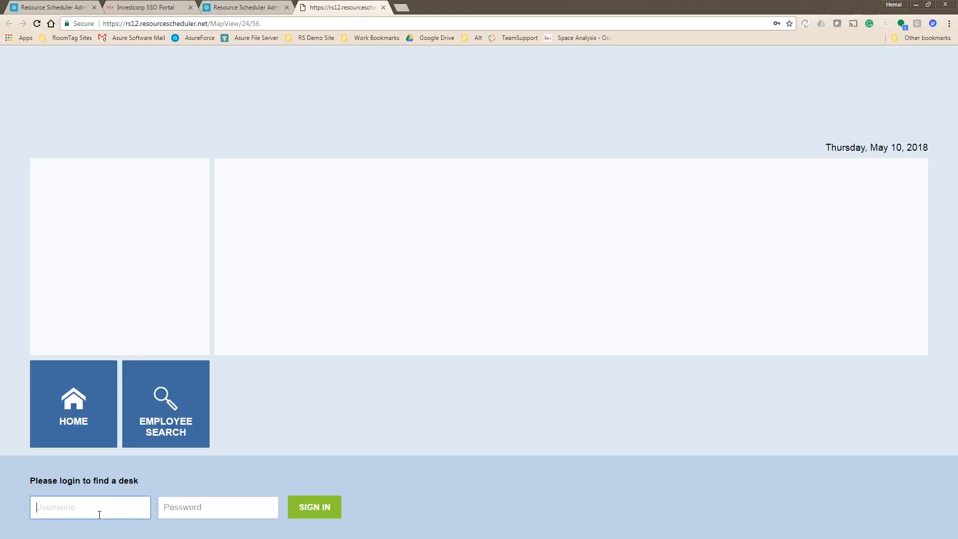
pyautogui.press('Tab')
pyautogui.write('•••••')
pyautogui.press('Return')
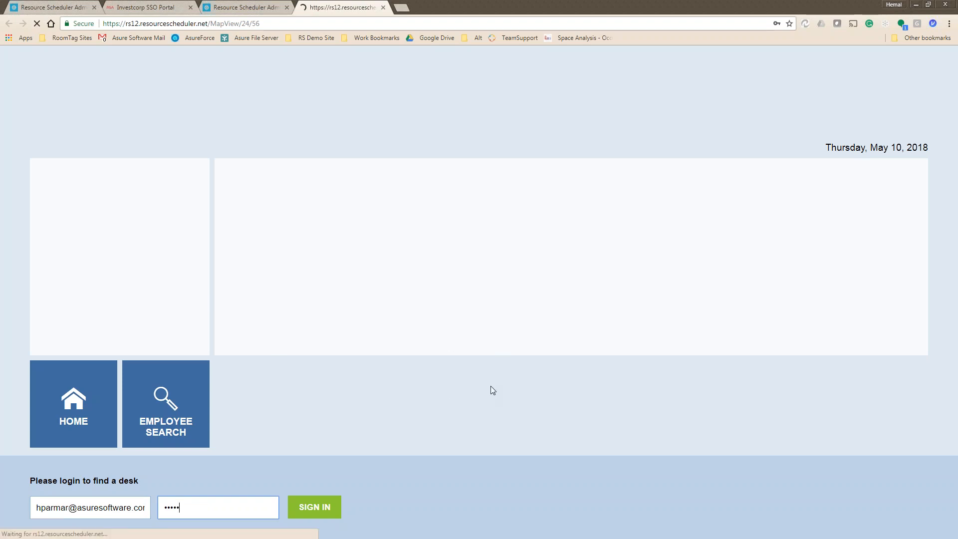
pyautogui.click(319, 508)
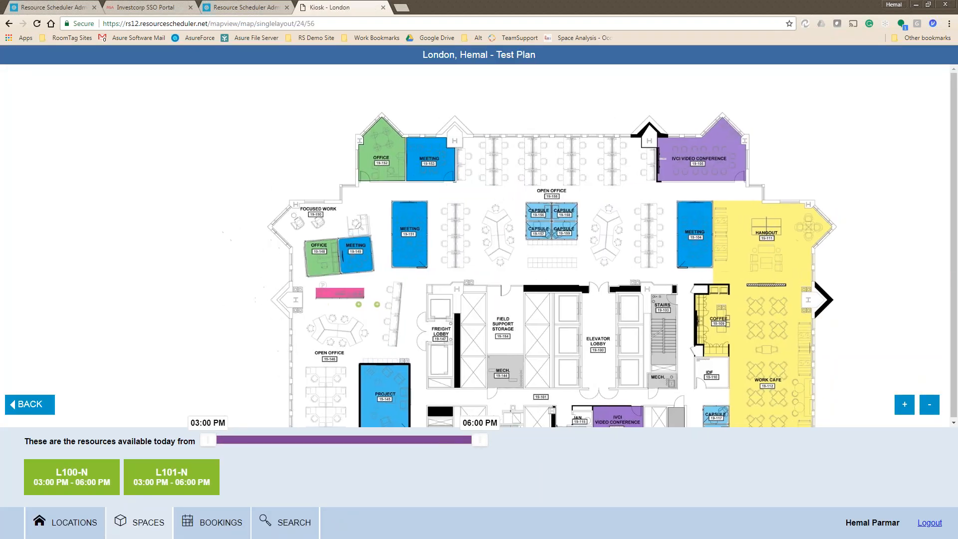
# Show the details of hot desk L101-N on the London floor map.
pyautogui.click(377, 306)
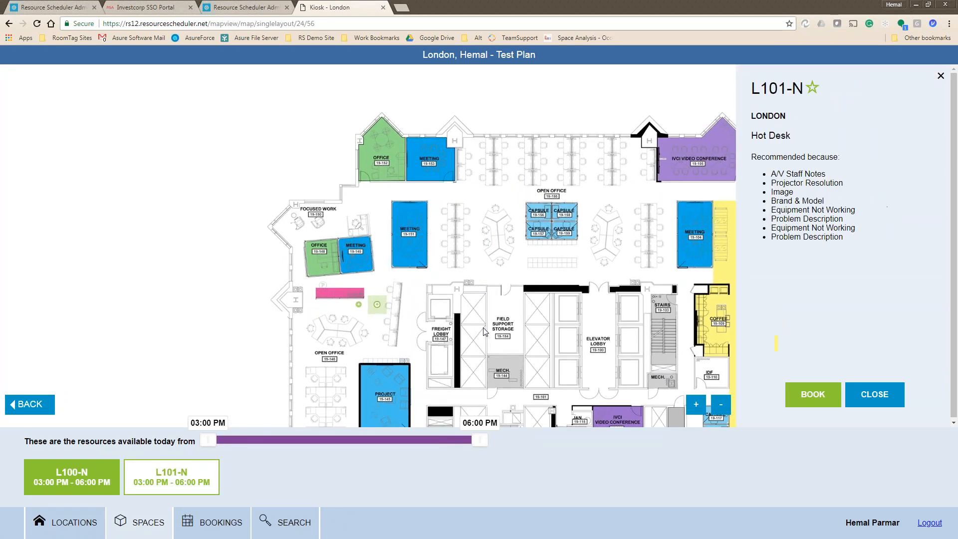
# Book and confirm hot desk L101-N for 03:00 PM–06:00 PM.
pyautogui.click(812, 395)
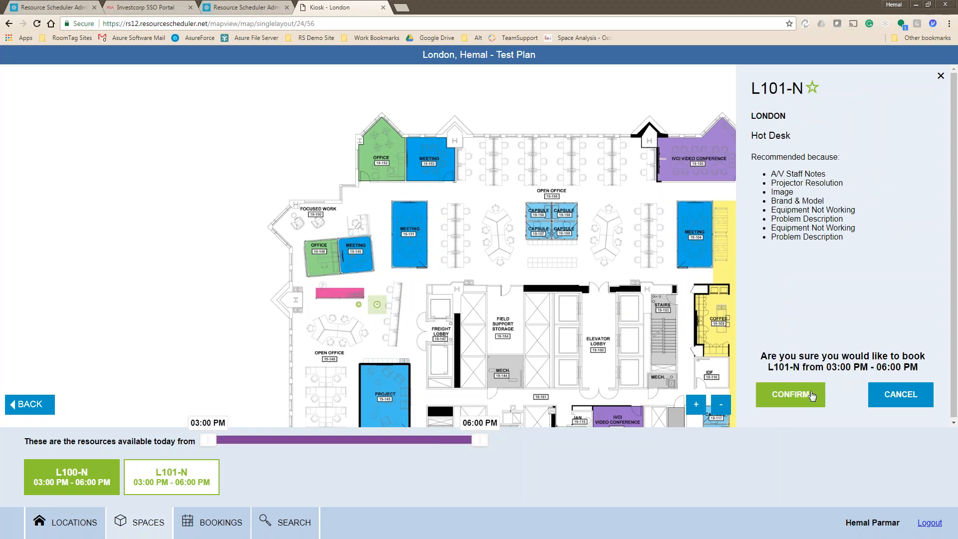
pyautogui.click(788, 402)
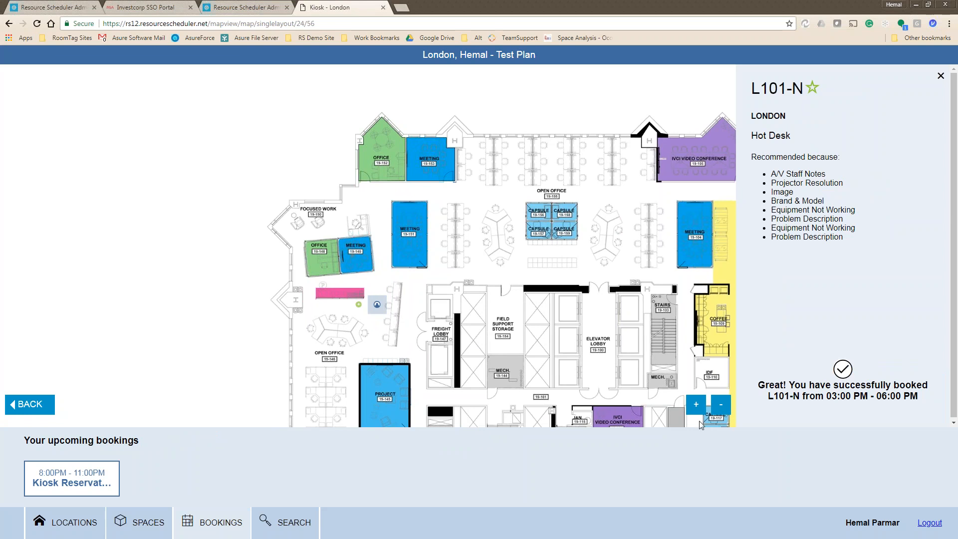
pyautogui.moveTo(594, 138); pyautogui.dragTo(486, 167)
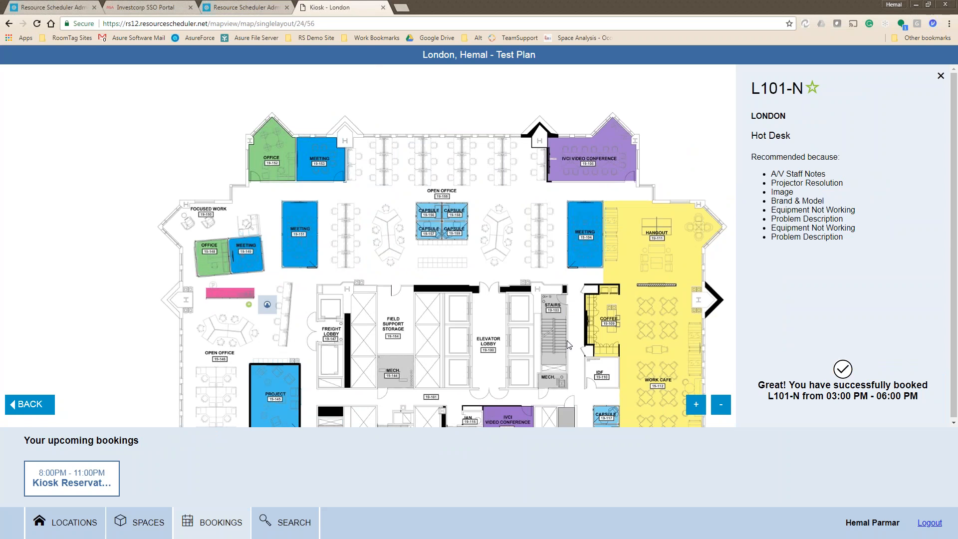
# Close the L101-N details panel and zoom around the full London floor map.
pyautogui.moveTo(486, 294); pyautogui.dragTo(505, 249)
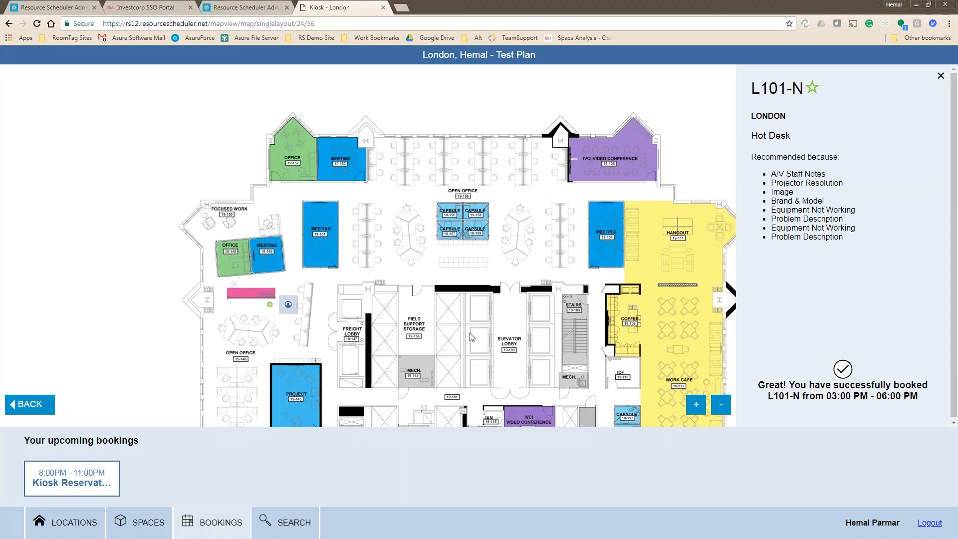
pyautogui.click(941, 75)
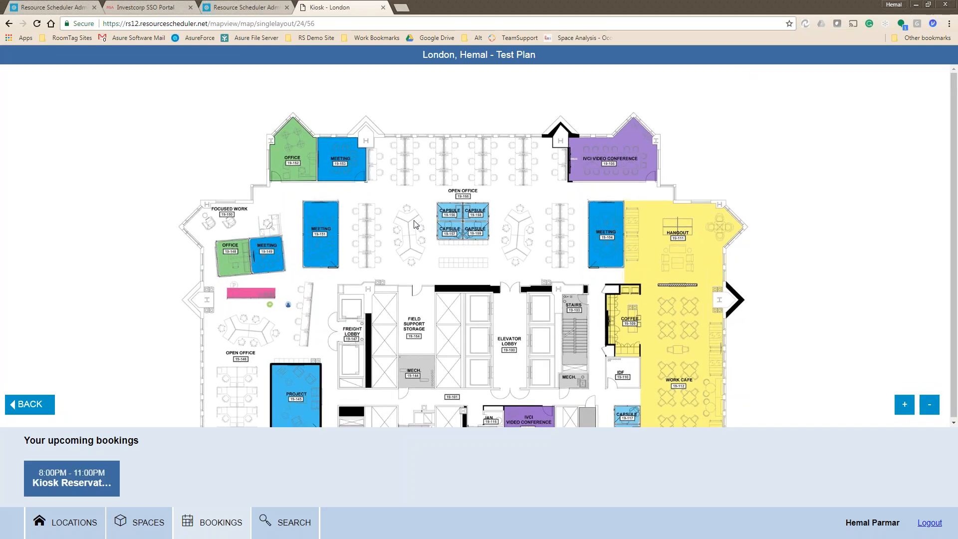
pyautogui.scroll(1, 415, 222)
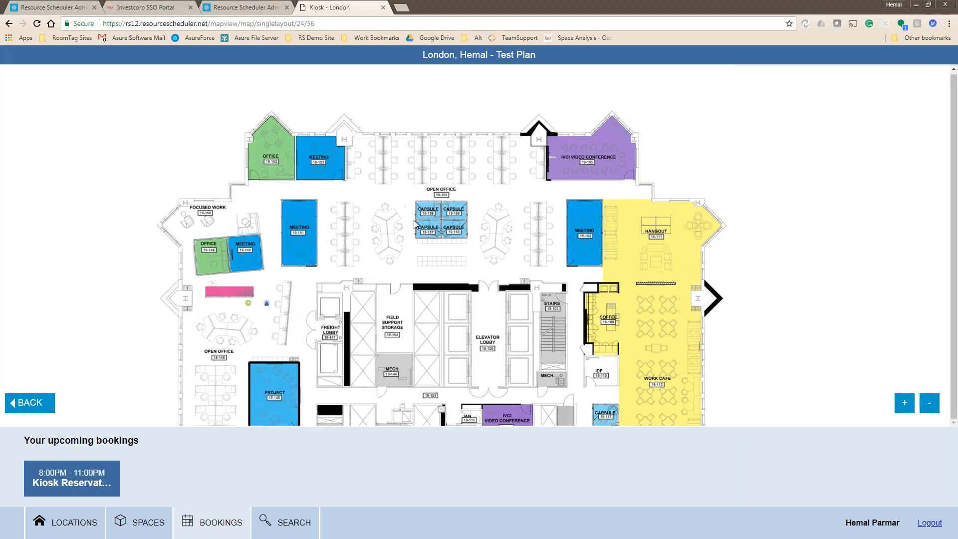
pyautogui.scroll(1, 414, 222)
pyautogui.scroll(-1, 414, 224)
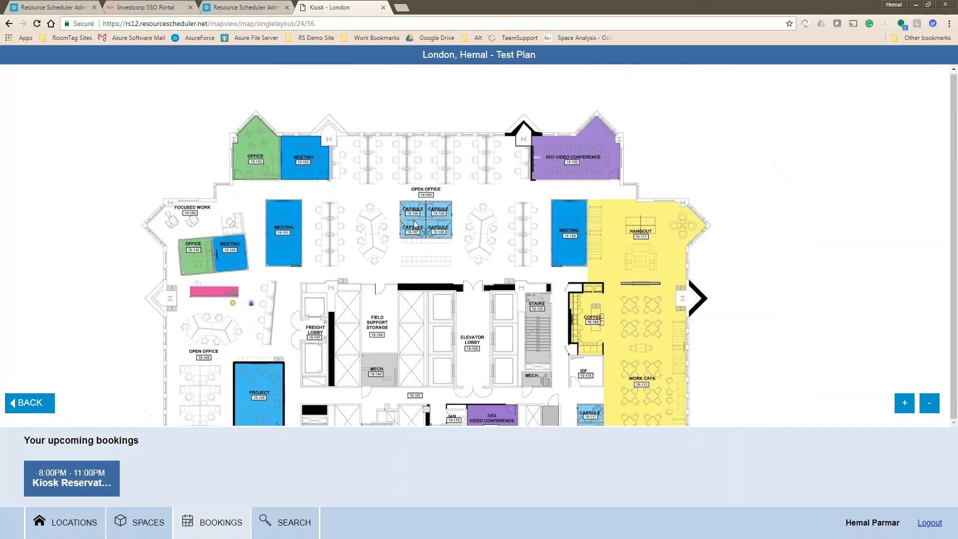
pyautogui.scroll(-1, 505, 259)
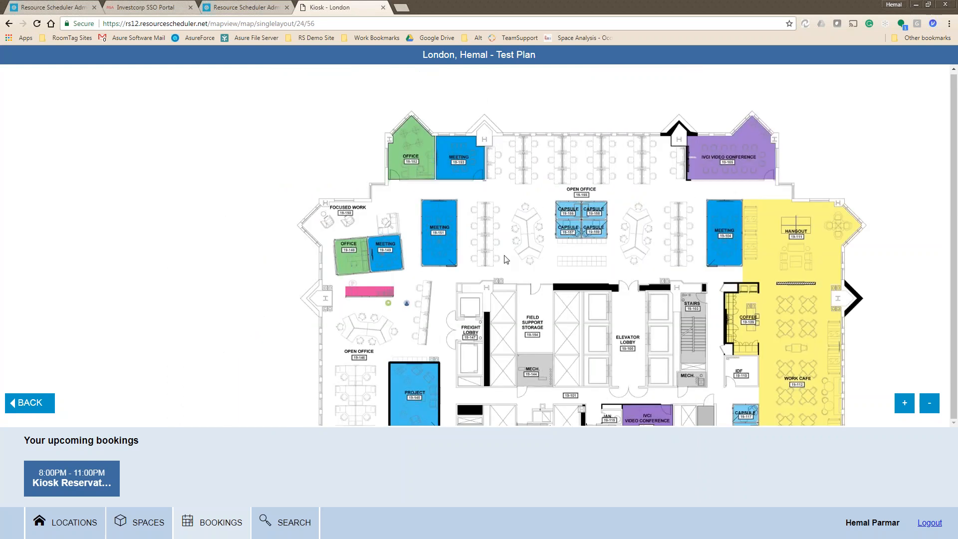
pyautogui.scroll(1, 505, 259)
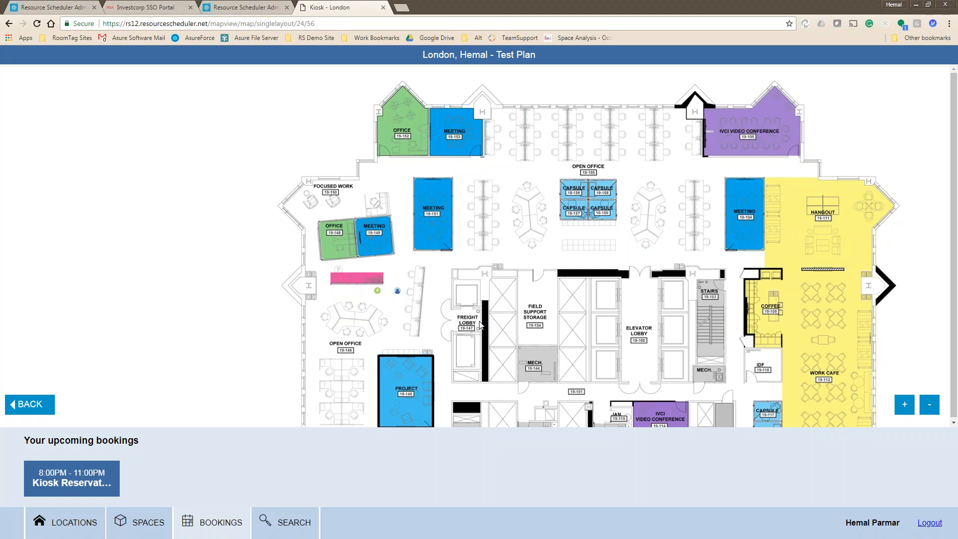
pyautogui.scroll(-1, 480, 325)
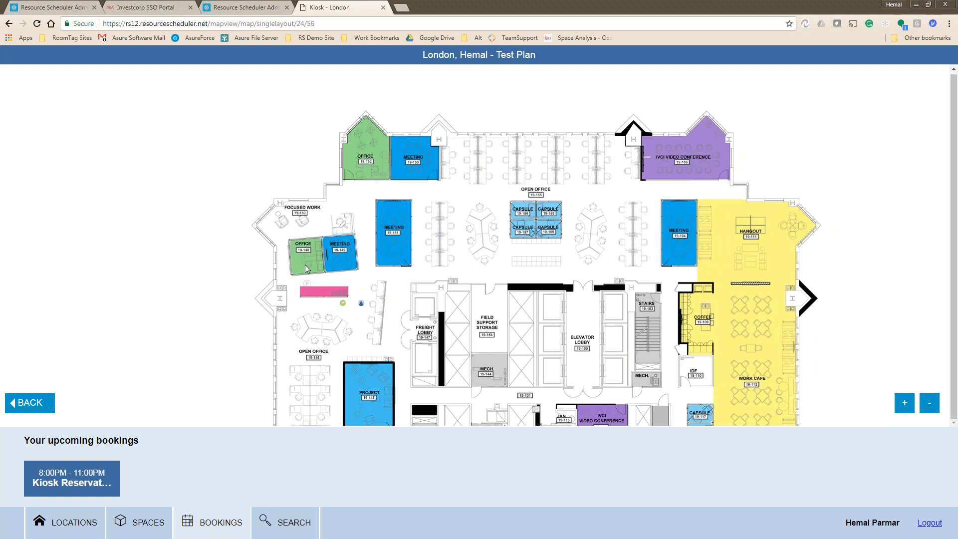
pyautogui.click(257, 6)
# Back in the Office Hoteling Module kiosk list, edit the San Francisco kiosk.
pyautogui.click(9, 23)
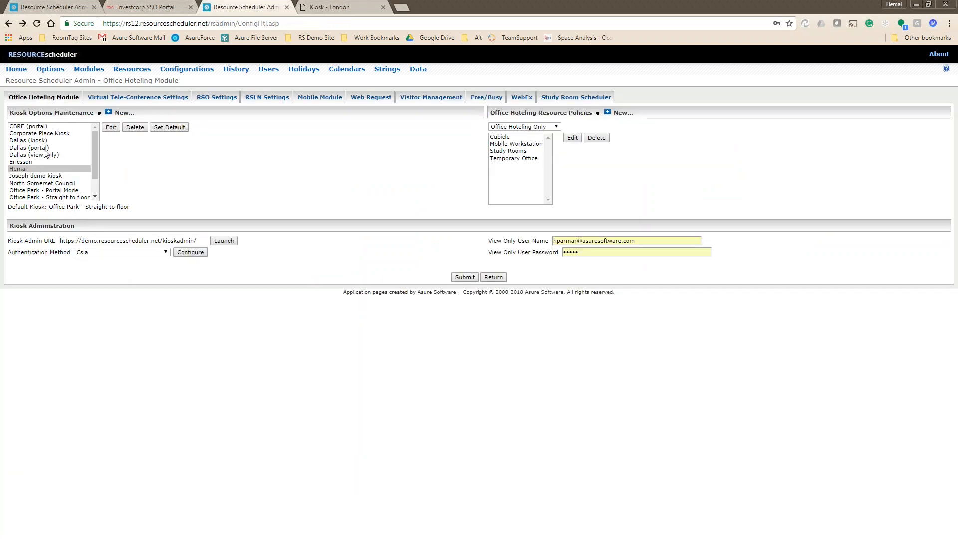
pyautogui.scroll(-1, 62, 197)
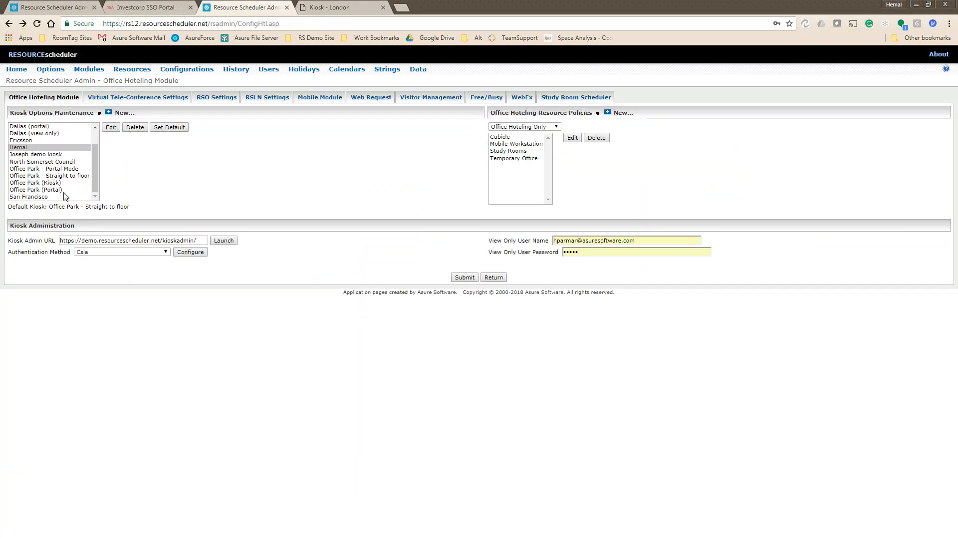
pyautogui.click(47, 196)
pyautogui.click(110, 126)
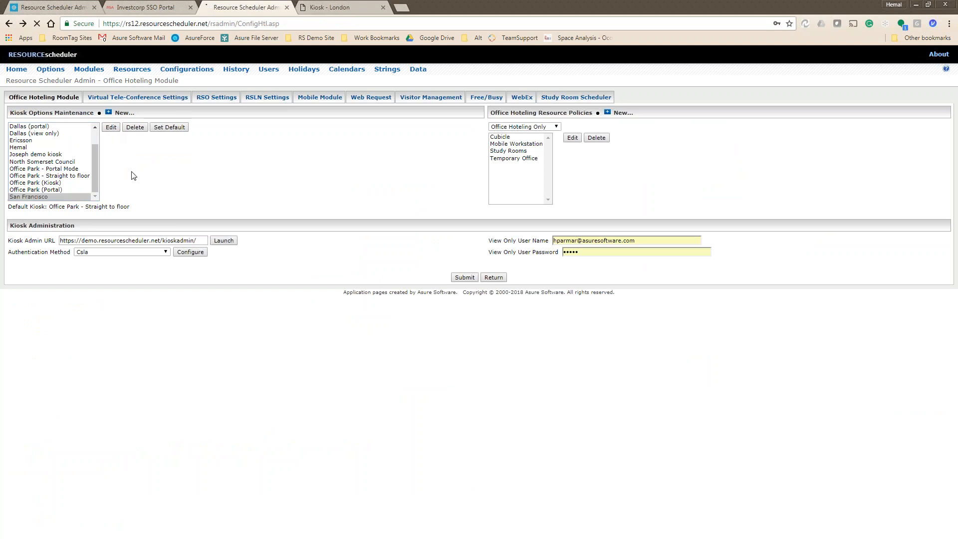
# Launch the San Francisco kiosk's MapView and sign in with the kiosk username and password.
pyautogui.click(188, 452)
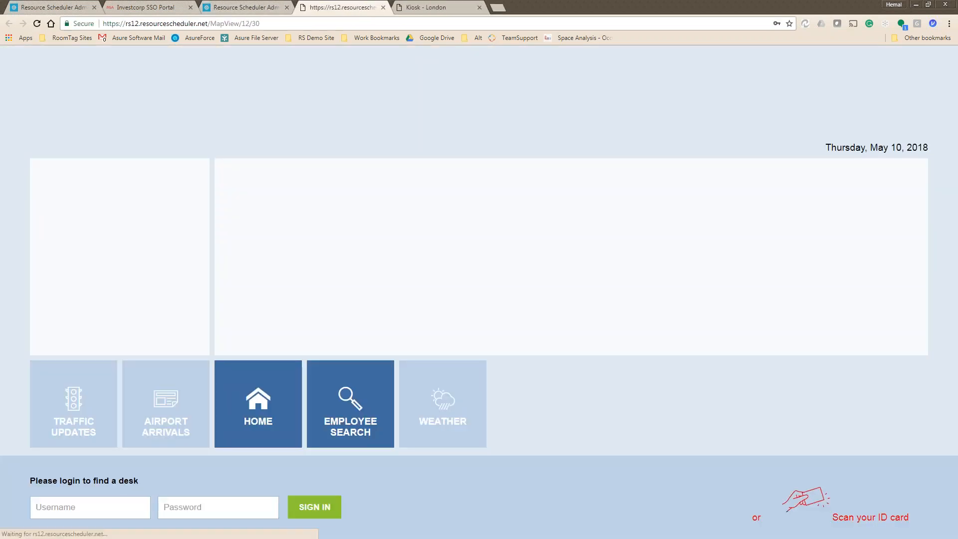
pyautogui.click(93, 498)
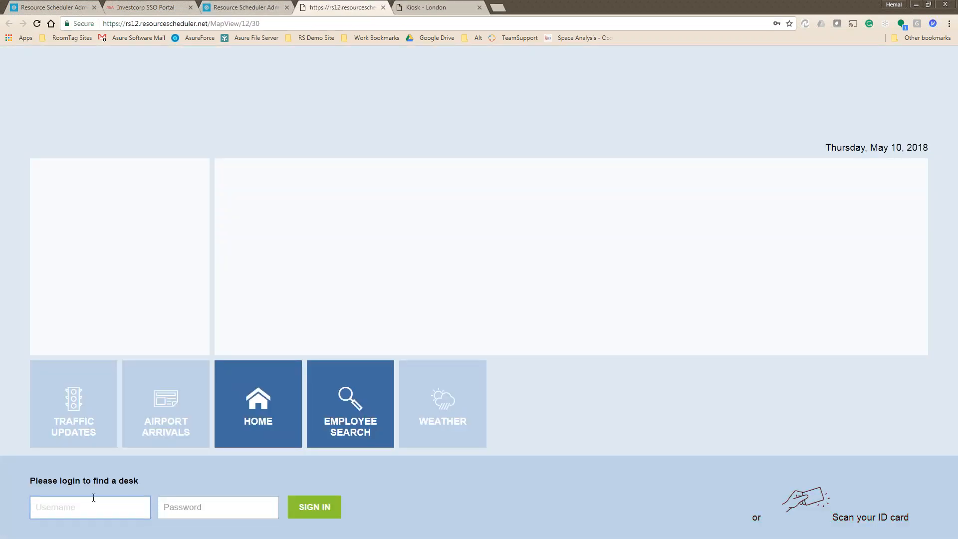
pyautogui.press('Tab')
pyautogui.write('*****')
pyautogui.press('Return')
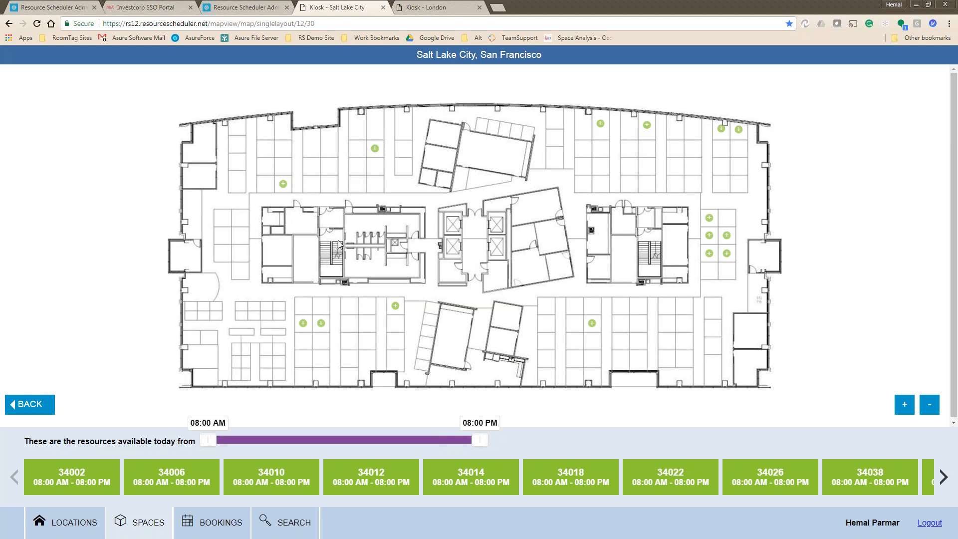
# Start booking desk 34002, cancel and close it, then pull the availability end back to 12:30 PM.
pyautogui.click(375, 148)
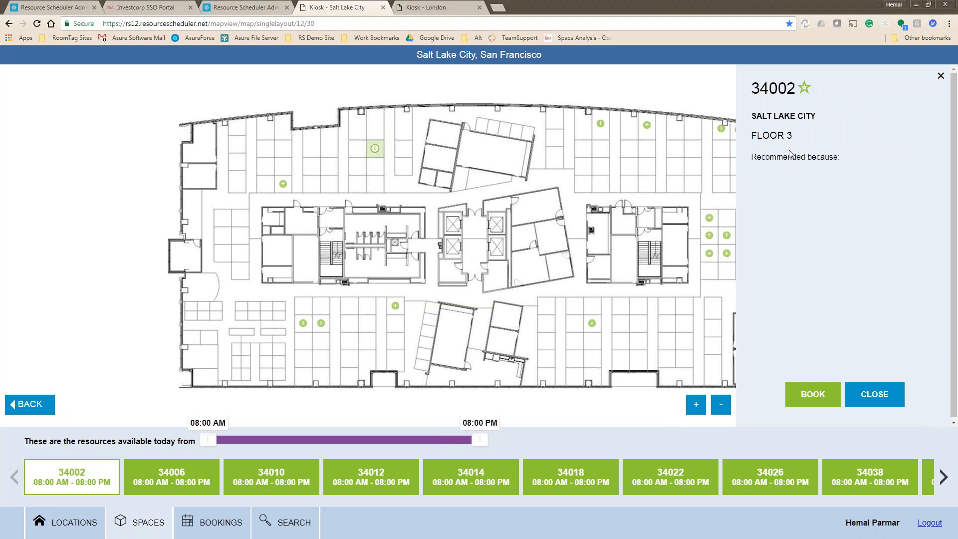
pyautogui.click(812, 394)
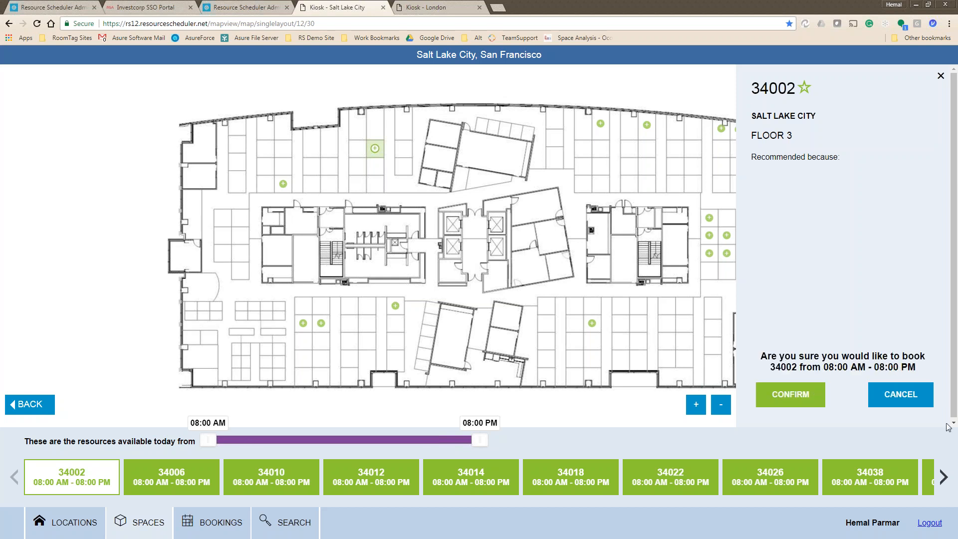
pyautogui.click(900, 395)
pyautogui.click(876, 396)
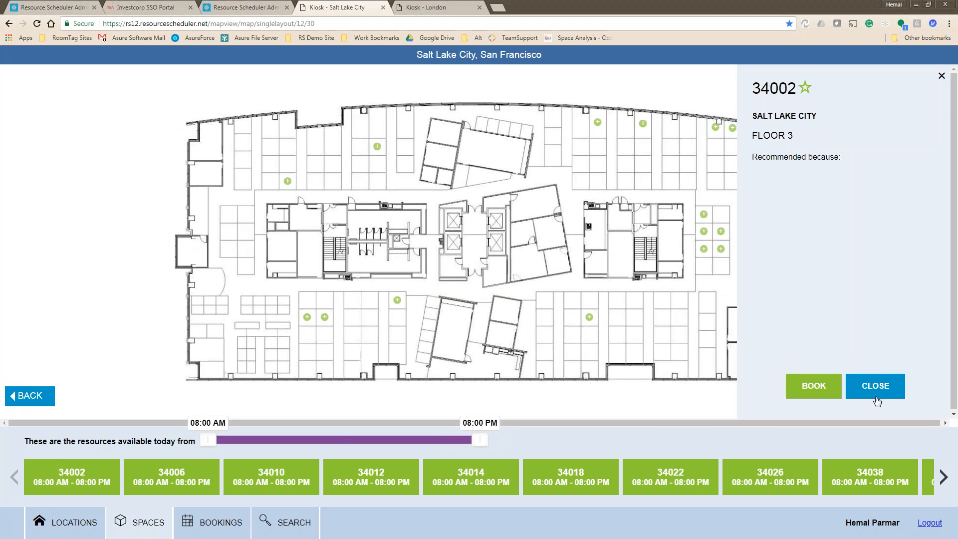
pyautogui.moveTo(479, 439); pyautogui.dragTo(319, 443)
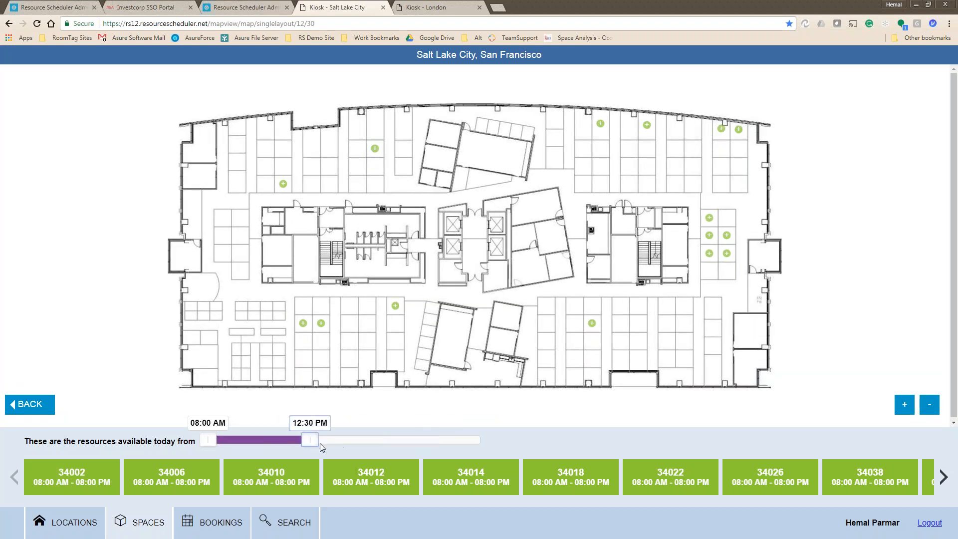
# Narrow the availability window to 10:00 AM–02:00 PM and show desk 34138's details.
pyautogui.click(253, 439)
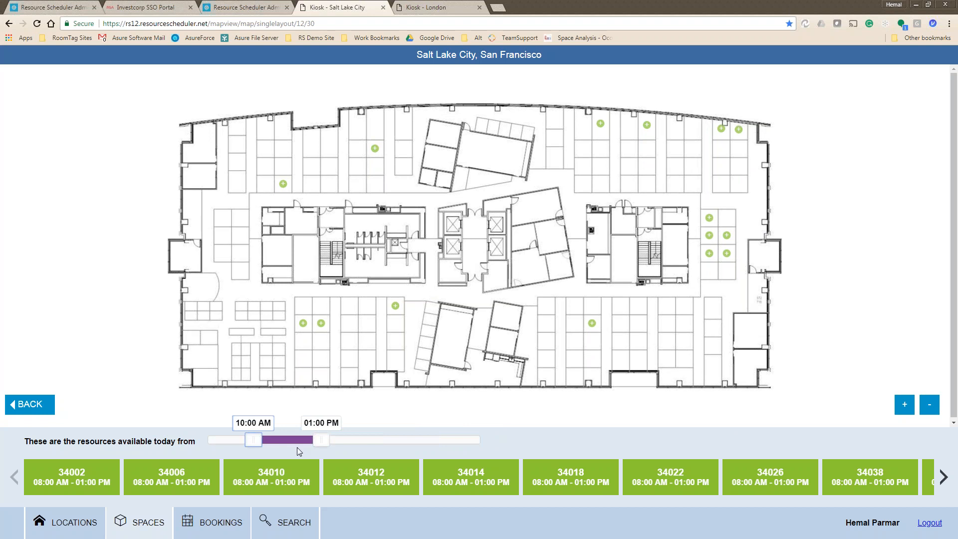
pyautogui.moveTo(319, 441); pyautogui.dragTo(340, 442)
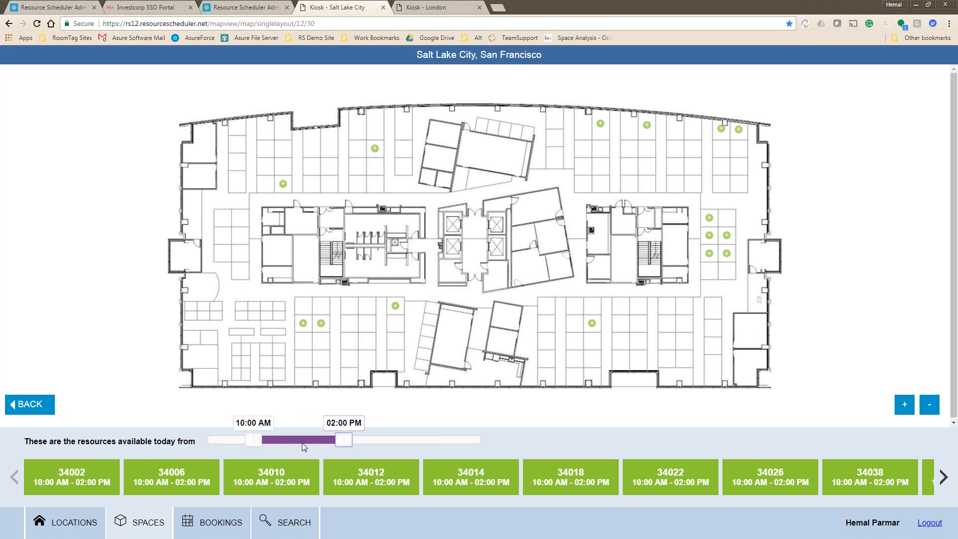
pyautogui.click(283, 184)
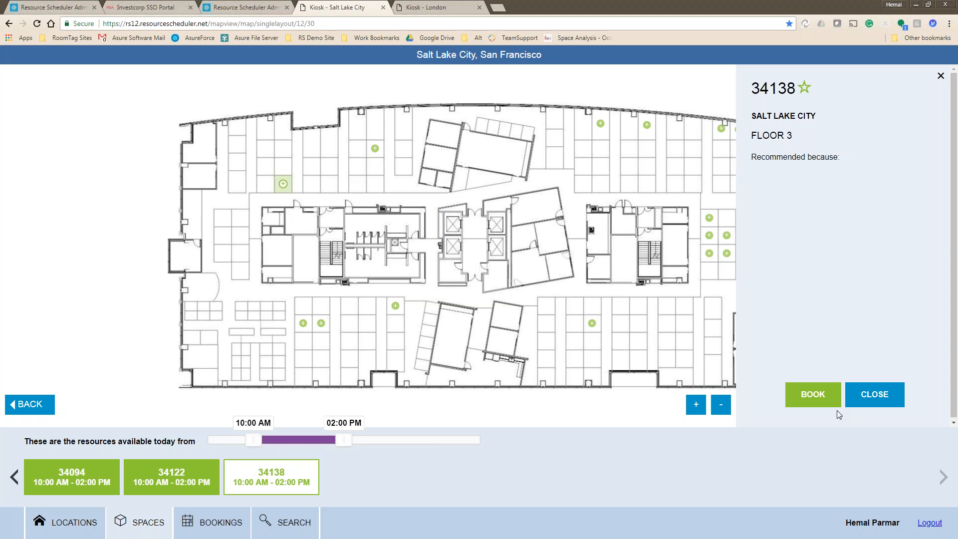
# Book desk 34138 for 10:00 AM–02:00 PM, then return to the admin site's kiosk options.
pyautogui.click(836, 408)
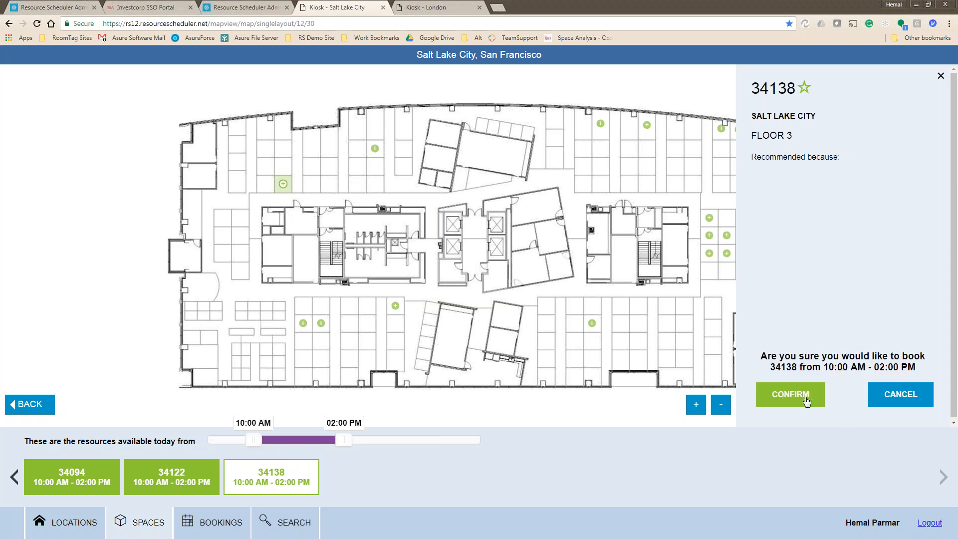
pyautogui.click(821, 406)
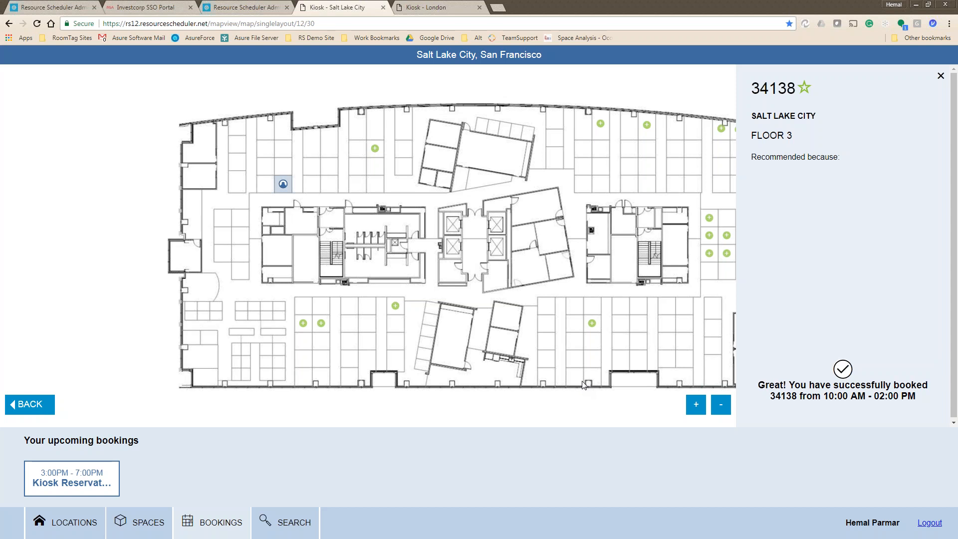
pyautogui.click(253, 9)
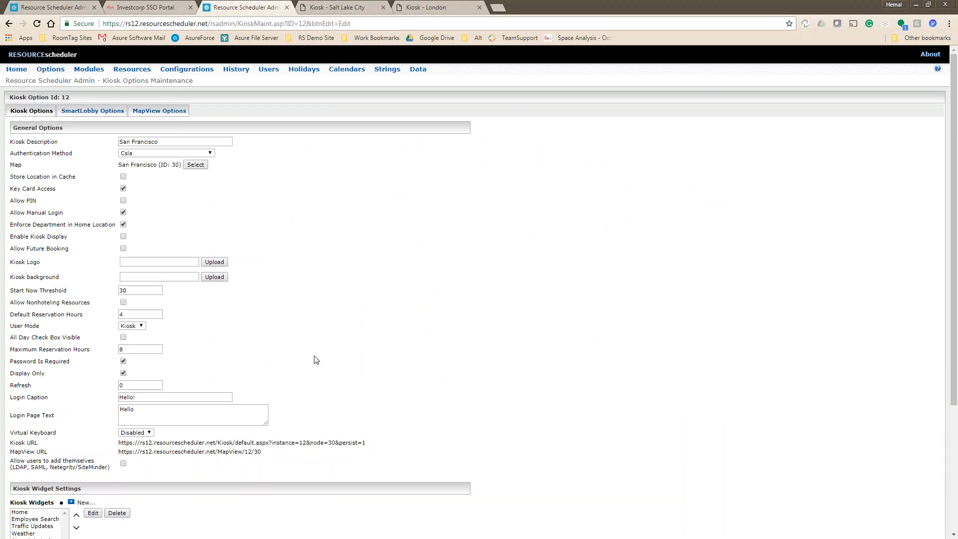
# Turn on Allow Future Booking for the kiosk and submit the settings.
pyautogui.scroll(-1, 167, 362)
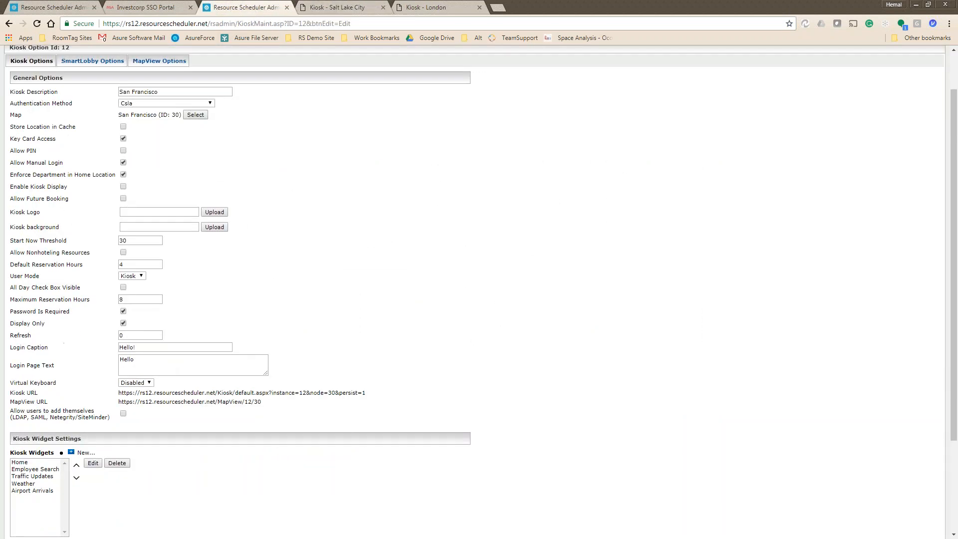
pyautogui.scroll(1, 207, 299)
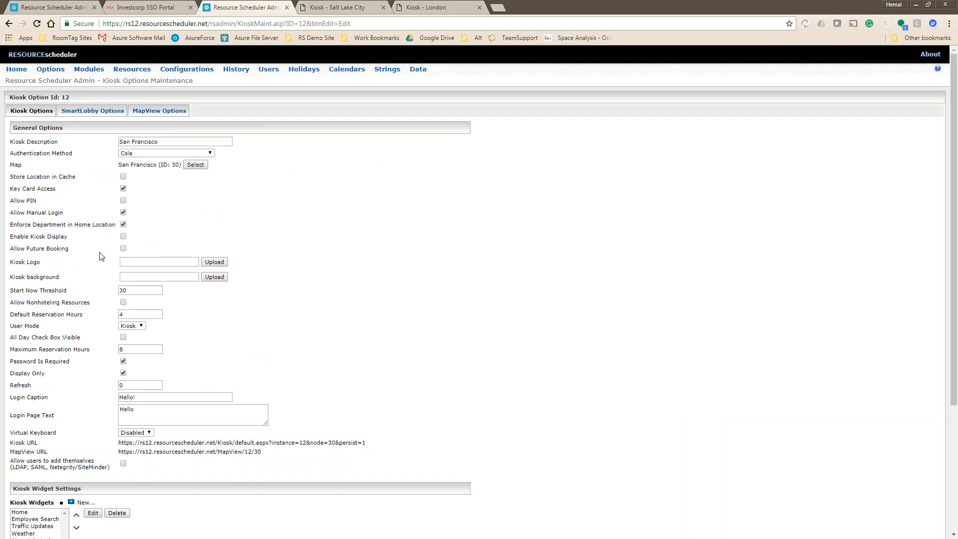
pyautogui.click(124, 248)
pyautogui.scroll(-4, 235, 391)
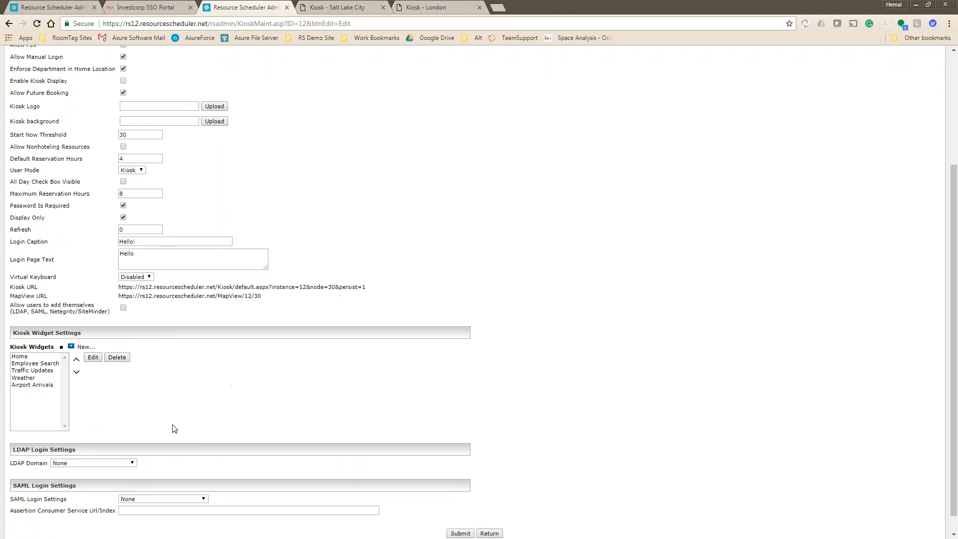
pyautogui.click(448, 514)
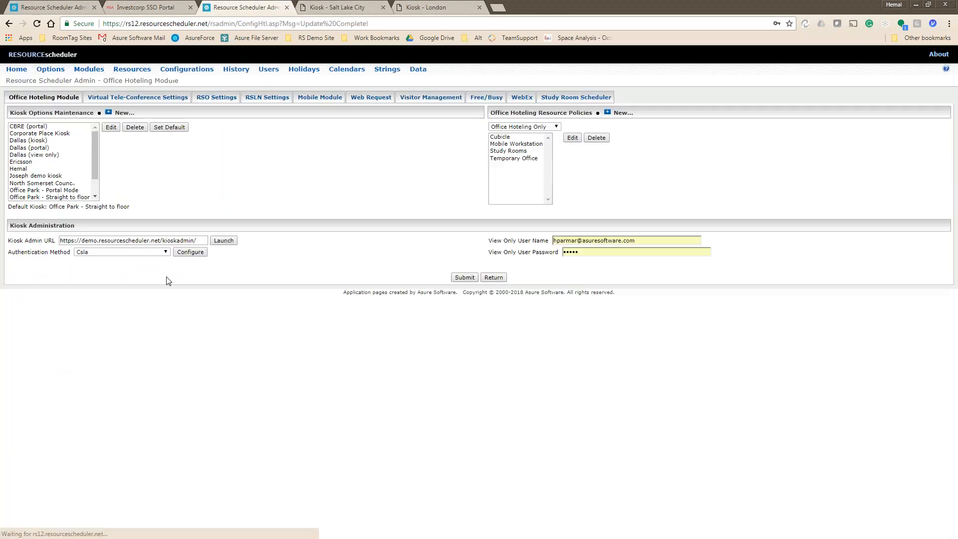
# Edit the San Francisco kiosk and open its MapView URL in a new tab.
pyautogui.scroll(-2, 45, 189)
pyautogui.click(45, 196)
pyautogui.click(110, 127)
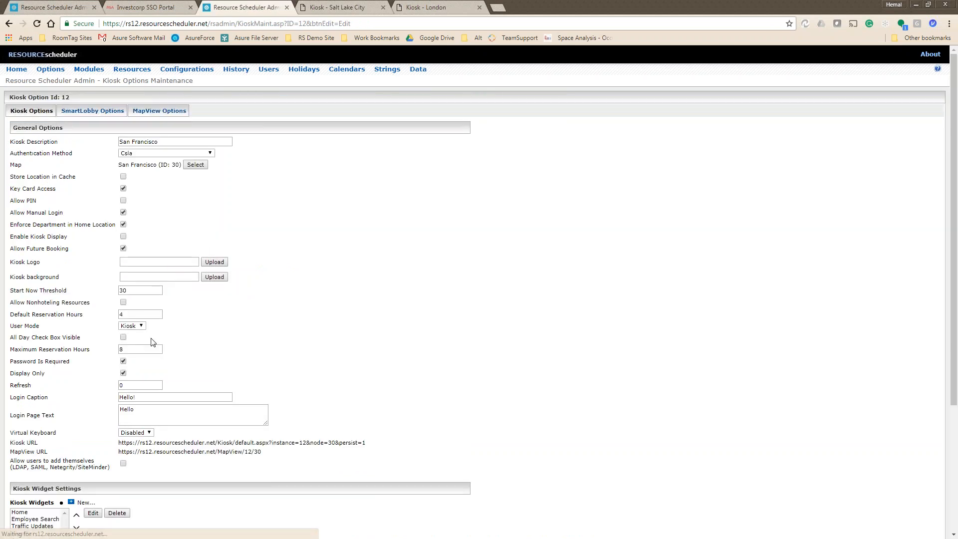
pyautogui.scroll(-3, 149, 342)
pyautogui.click(180, 280)
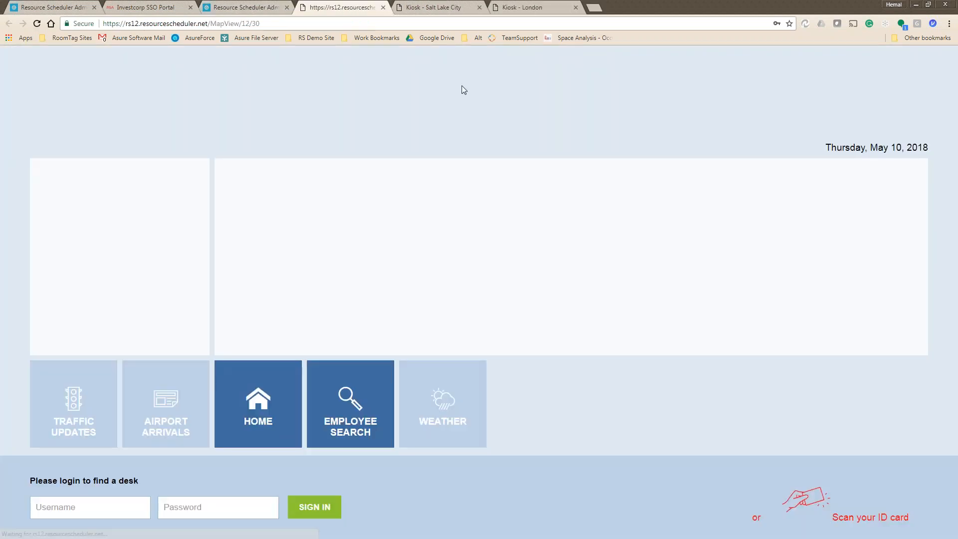
# Close the Salt Lake City and London kiosk tabs and sign in with the kiosk username and password.
pyautogui.click(479, 7)
pyautogui.click(479, 7)
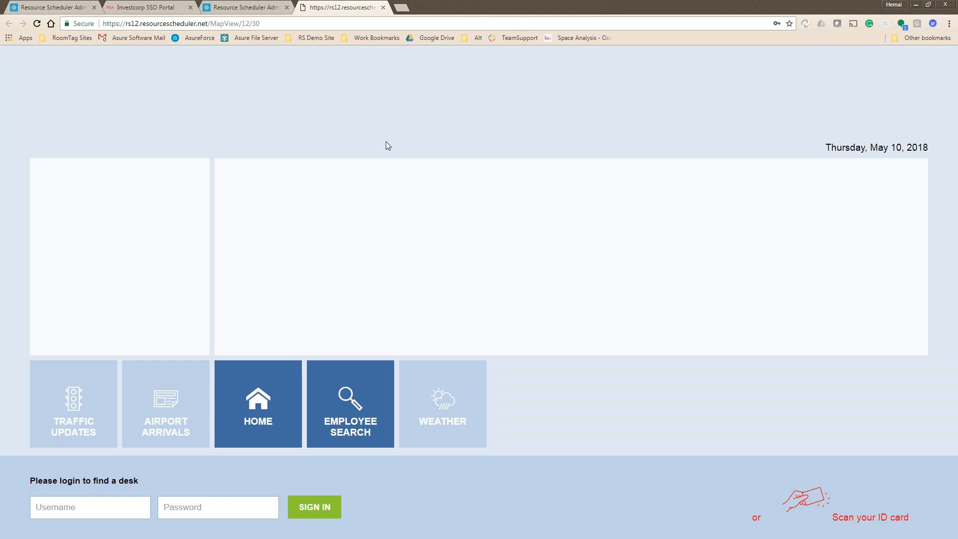
pyautogui.click(79, 516)
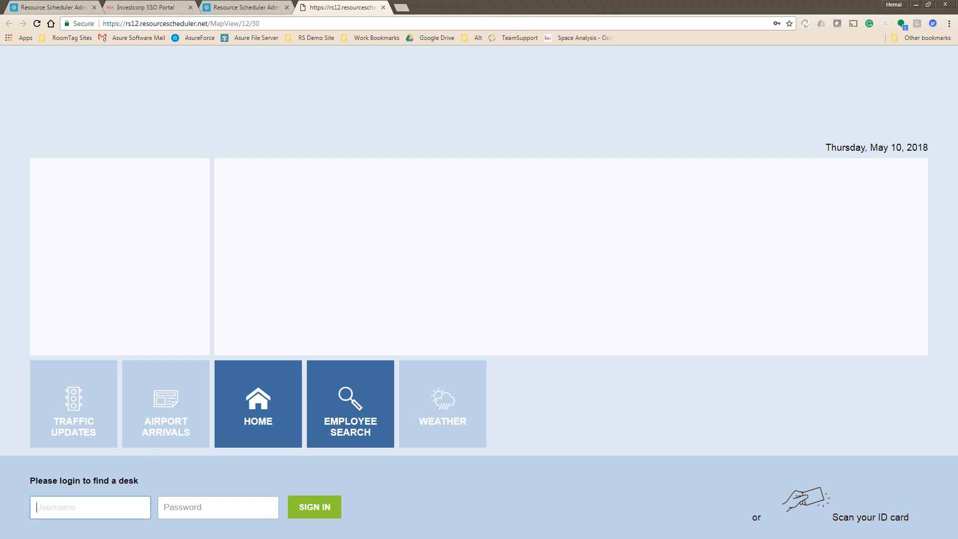
pyautogui.press('Tab')
pyautogui.write('*****')
pyautogui.press('Return')
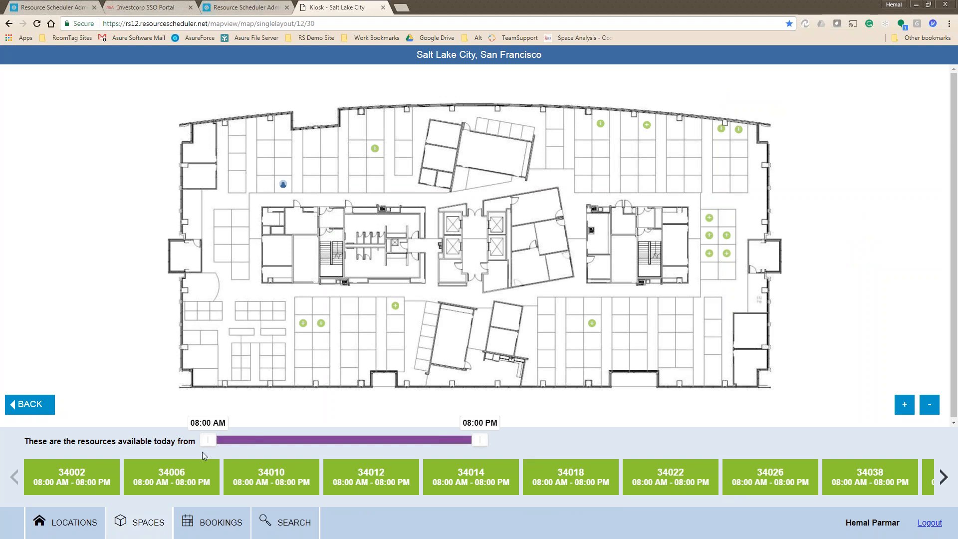
# Browse the kiosk's BOOKINGS, SEARCH, SPACES and LOCATIONS views.
pyautogui.click(205, 532)
pyautogui.click(292, 527)
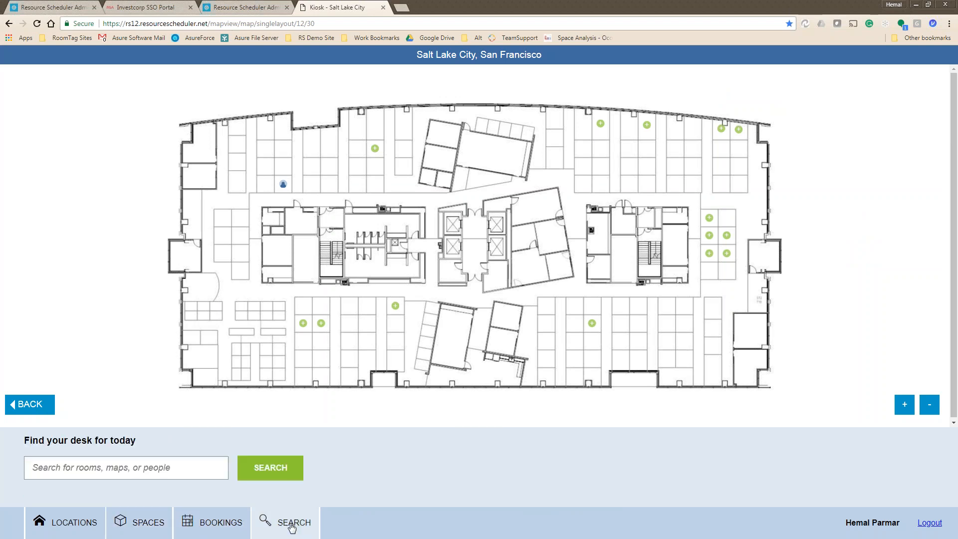
pyautogui.click(213, 527)
pyautogui.click(154, 525)
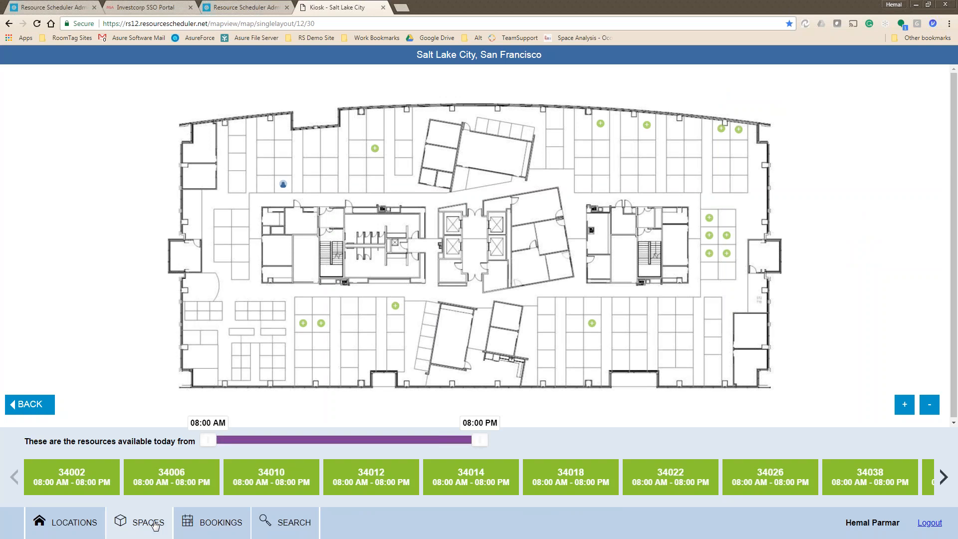
pyautogui.click(73, 526)
pyautogui.click(214, 525)
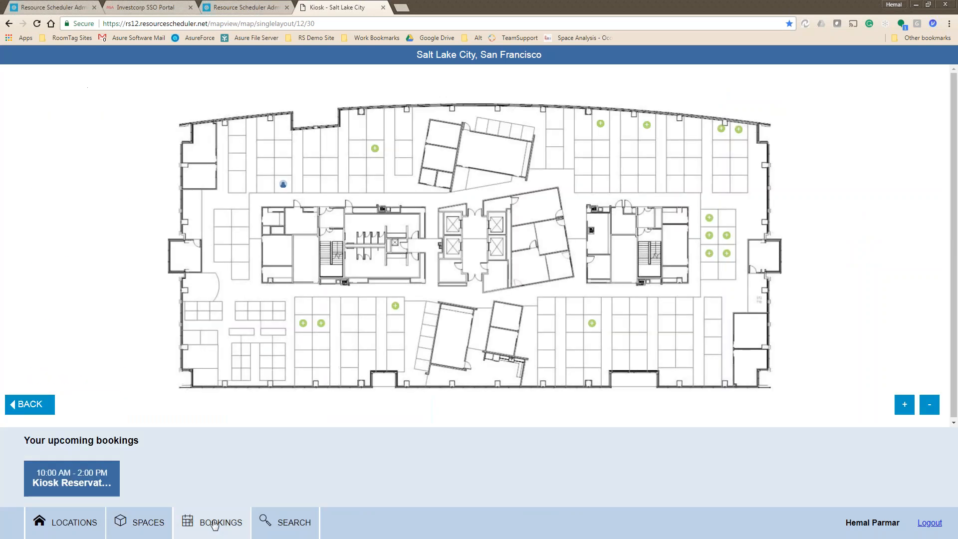
pyautogui.click(147, 525)
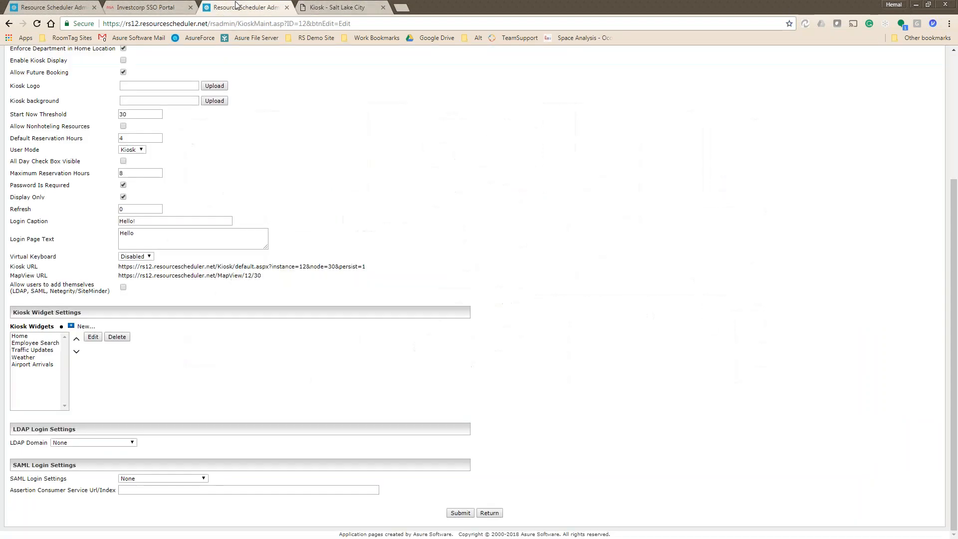
pyautogui.click(244, 7)
pyautogui.click(318, 5)
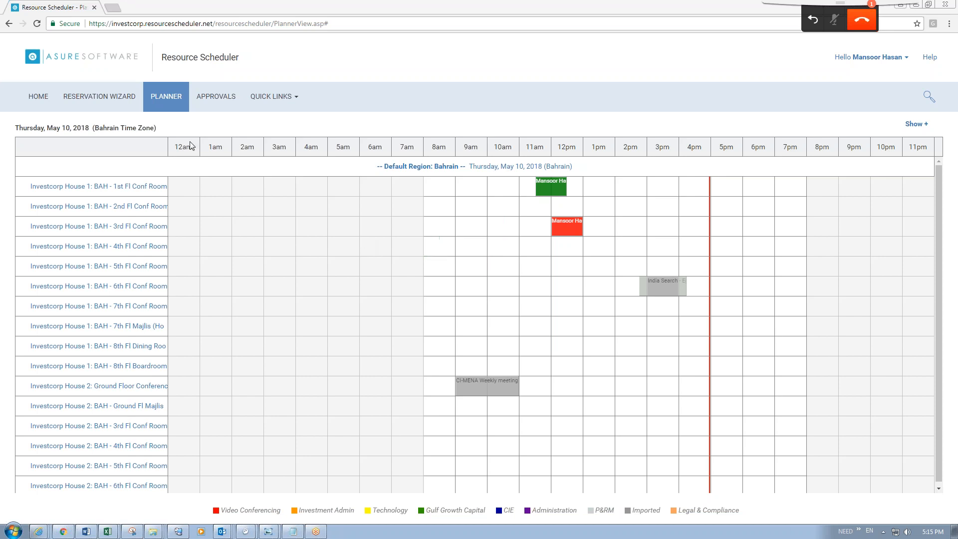
# Open the Investcorp scheduler's Home page and select Bahrain in the location tree.
pyautogui.click(36, 101)
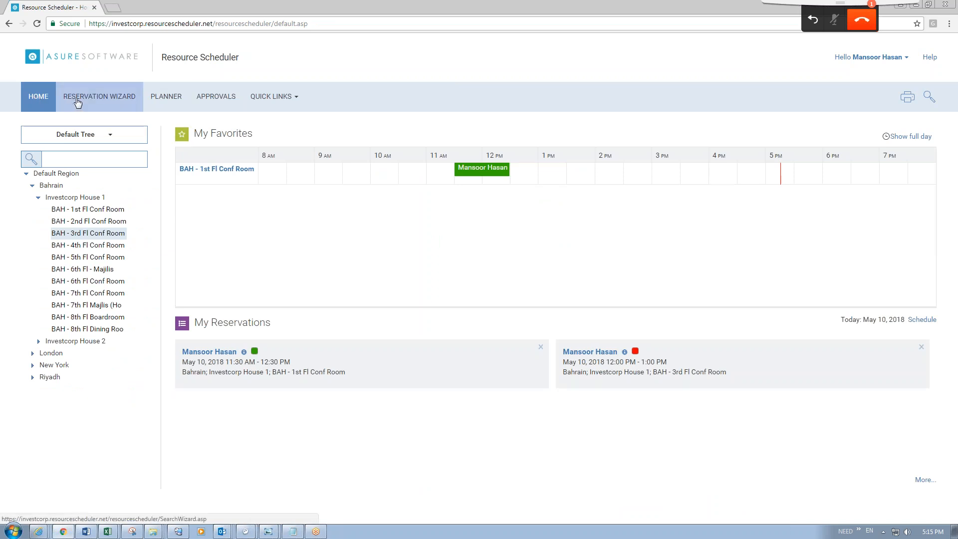
pyautogui.click(46, 187)
# View Investcorp House 1's day schedule, then return to the Kiosk Options Maintenance tab.
pyautogui.click(70, 197)
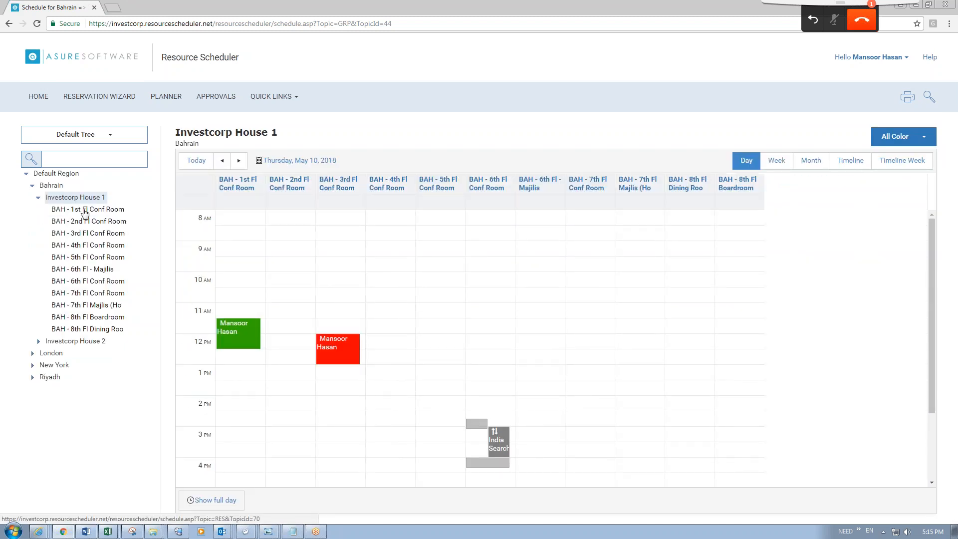
pyautogui.scroll(-3, 455, 285)
pyautogui.scroll(3, 455, 284)
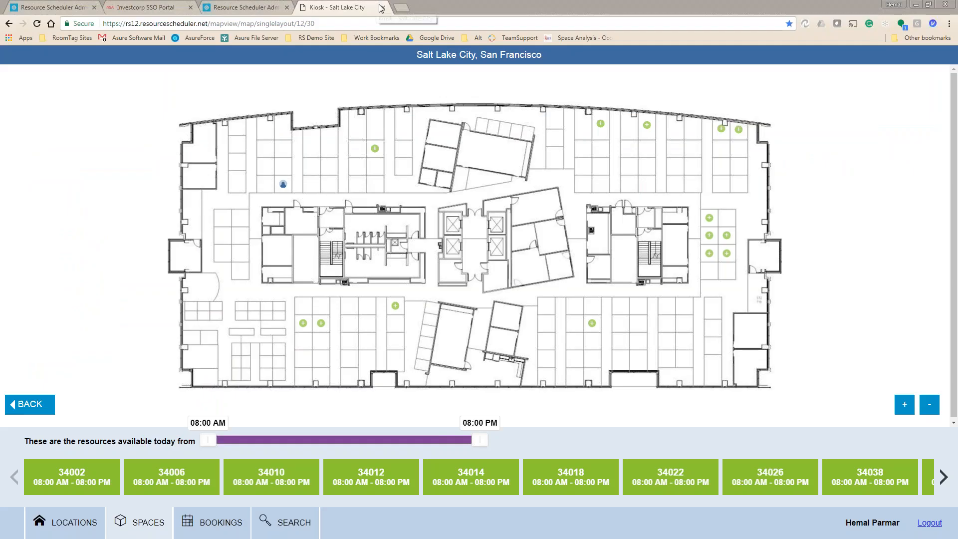
pyautogui.click(380, 8)
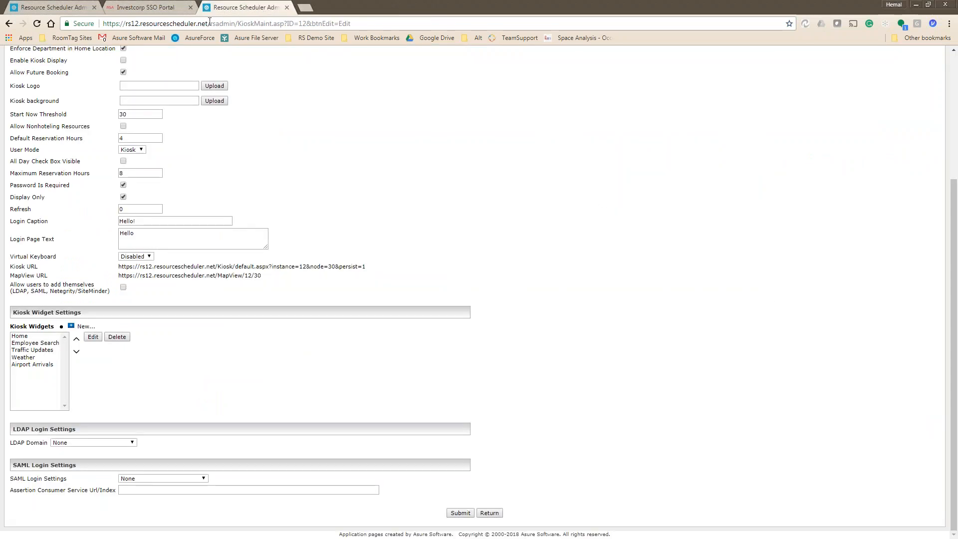
# Close the extra kiosk tab and show the Investcorp admin site's RSO Settings.
pyautogui.click(287, 8)
pyautogui.click(44, 6)
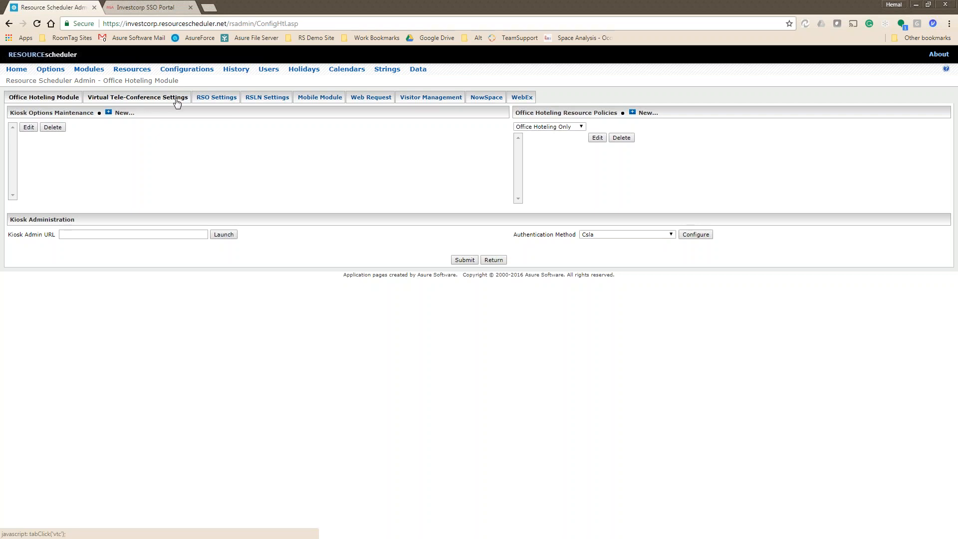
pyautogui.click(225, 99)
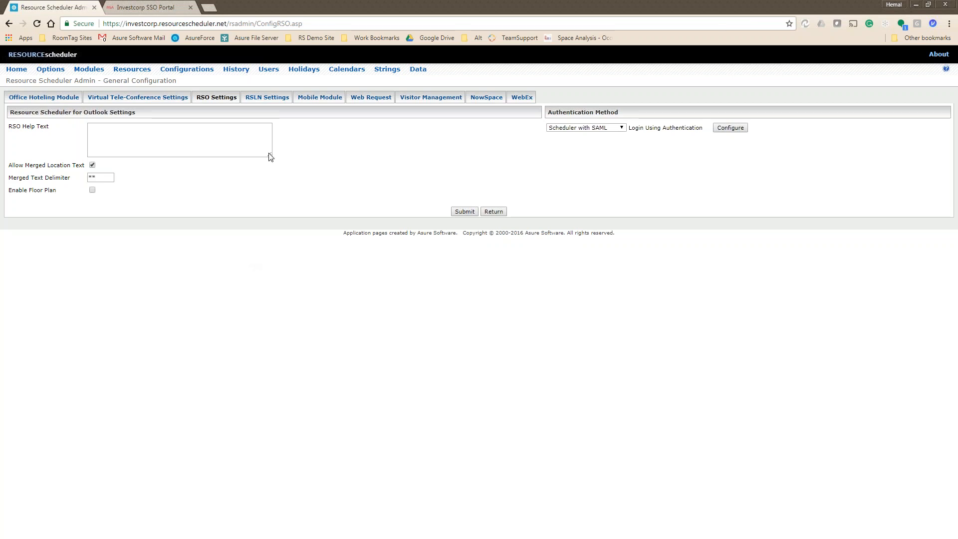
# Review the Visitor Management and Web Request settings, then go to Resources configuration.
pyautogui.click(419, 99)
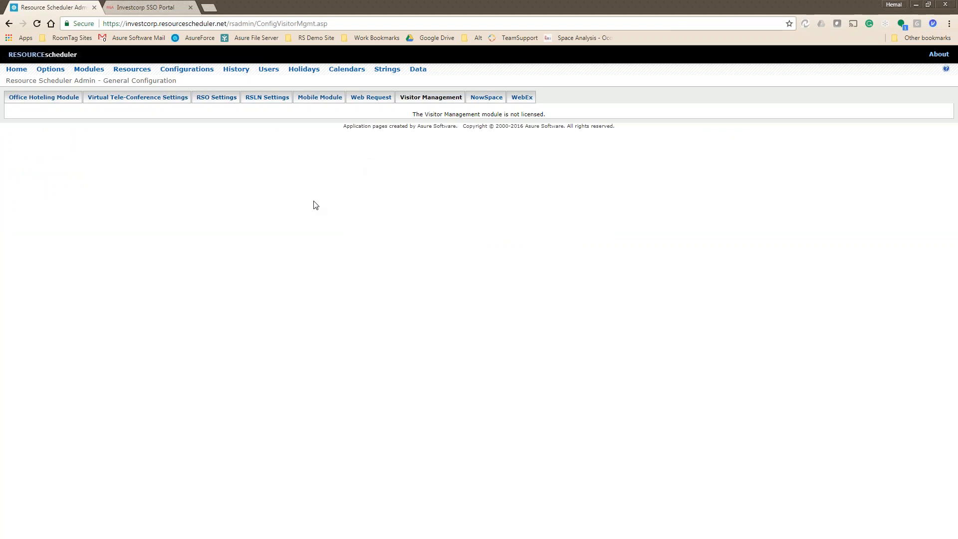
pyautogui.click(380, 100)
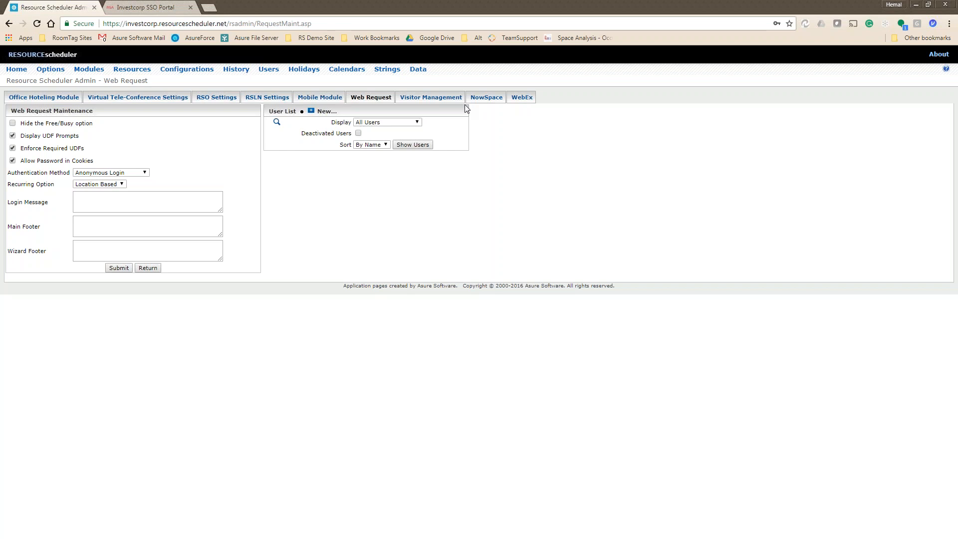
pyautogui.click(132, 72)
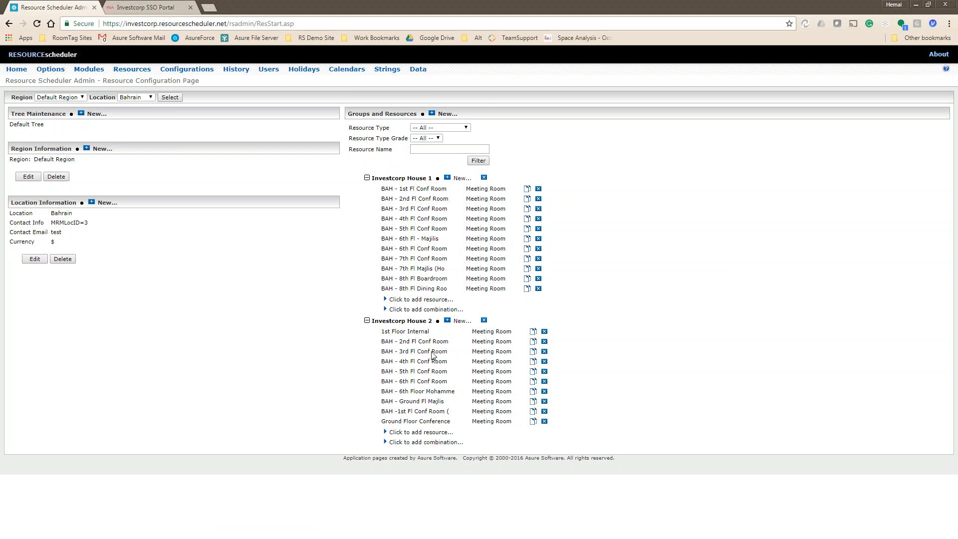
# Load the Bahrain location's resources in Resource Configuration.
pyautogui.click(58, 98)
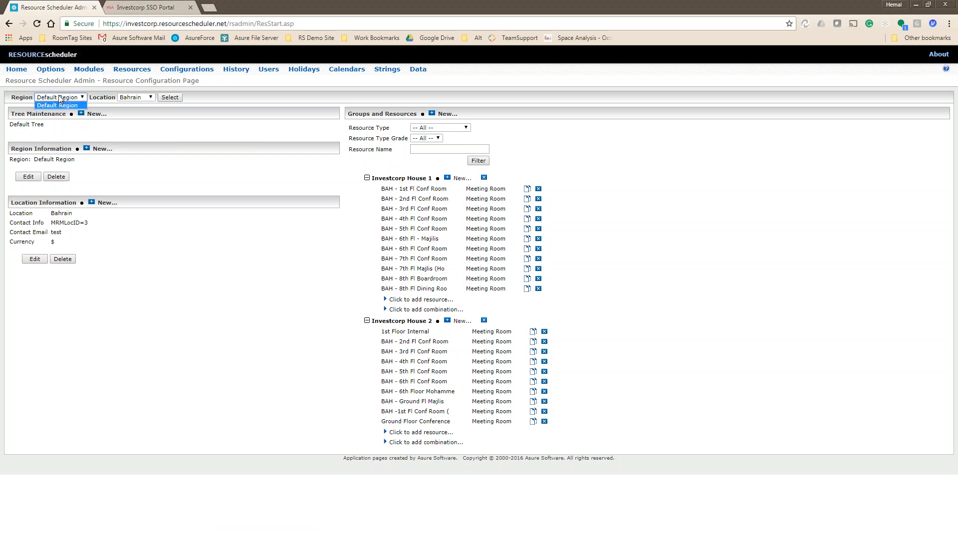
pyautogui.click(149, 98)
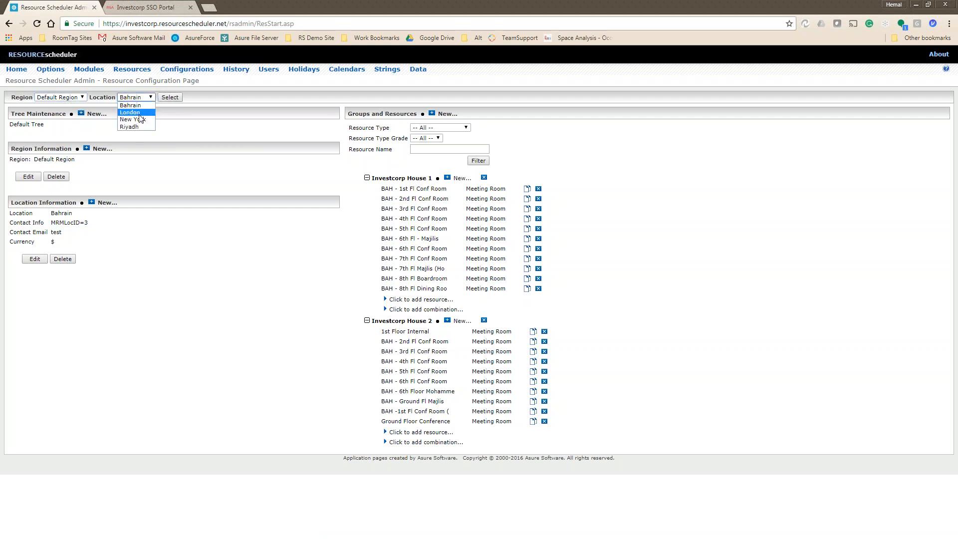
pyautogui.click(139, 112)
pyautogui.click(150, 97)
pyautogui.click(134, 106)
pyautogui.click(170, 98)
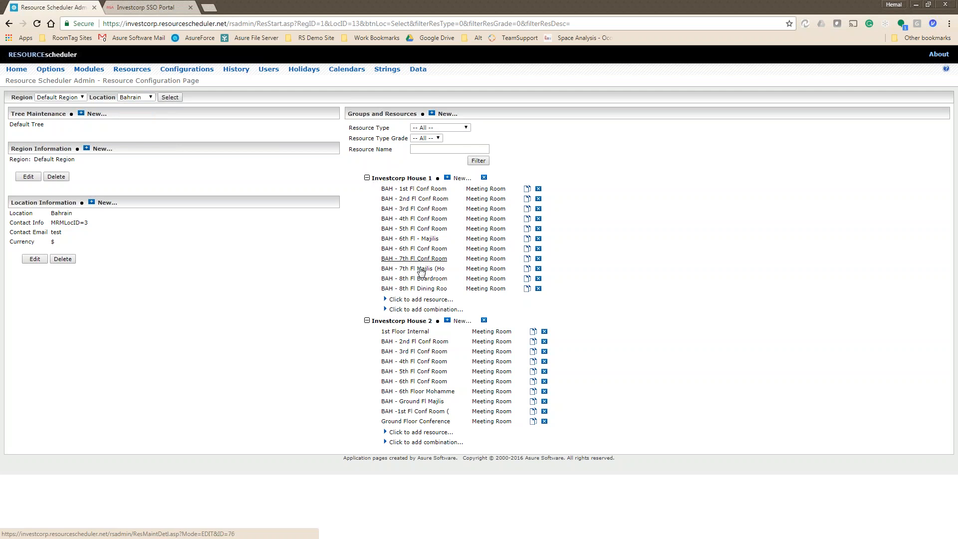
# Add a new Investcorp House 1 resource with title and description 'test'.
pyautogui.click(418, 300)
pyautogui.click(72, 139)
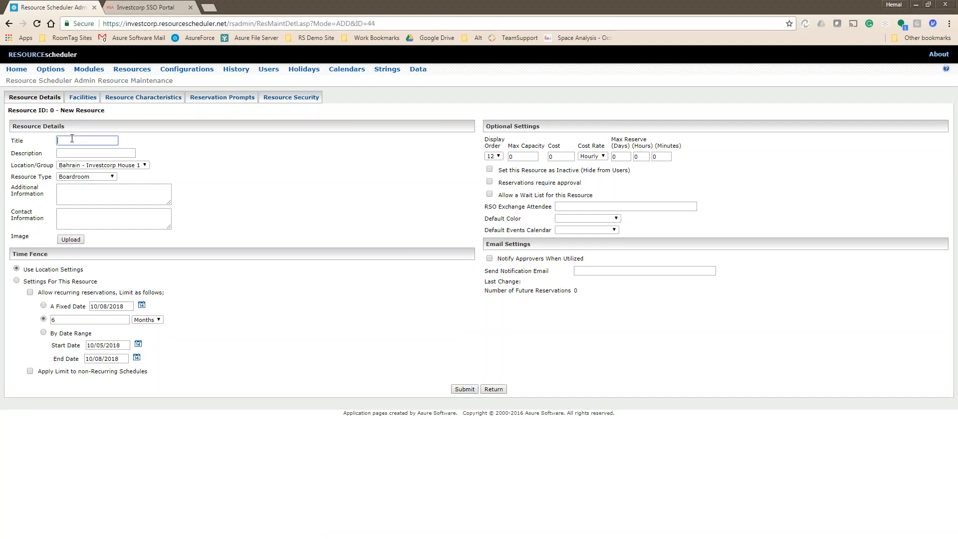
pyautogui.write('test')
pyautogui.press('Tab')
pyautogui.write('test')
# Set the resource type to No Type and edit the maximum capacity to 10.
pyautogui.click(94, 177)
pyautogui.click(105, 192)
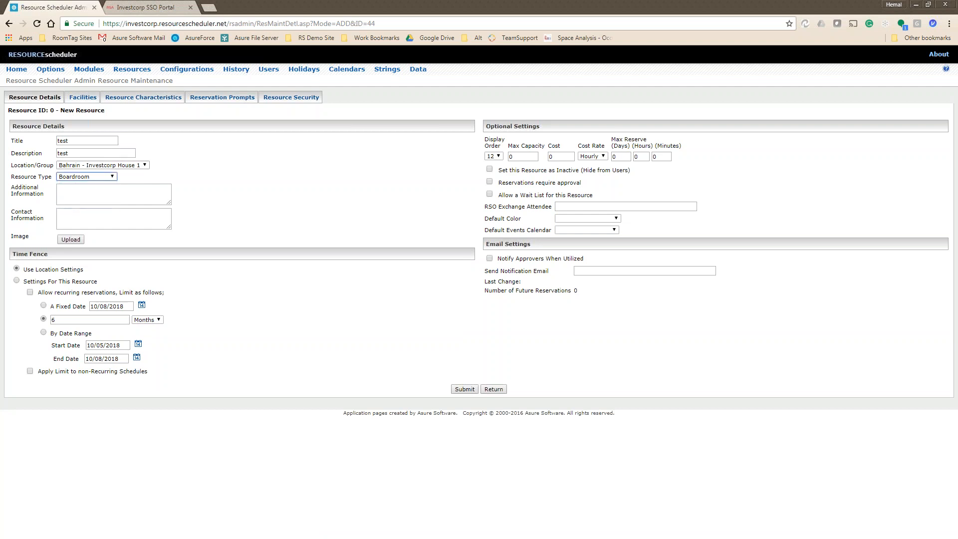
pyautogui.click(80, 178)
pyautogui.click(86, 206)
pyautogui.click(523, 157)
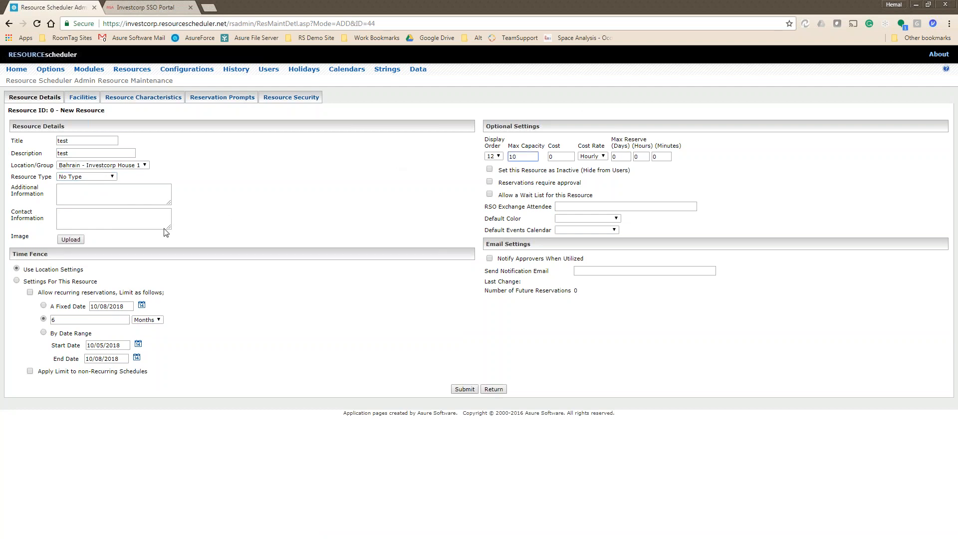
# Submit the 'test' resource, then delete it and confirm the deletion.
pyautogui.click(463, 389)
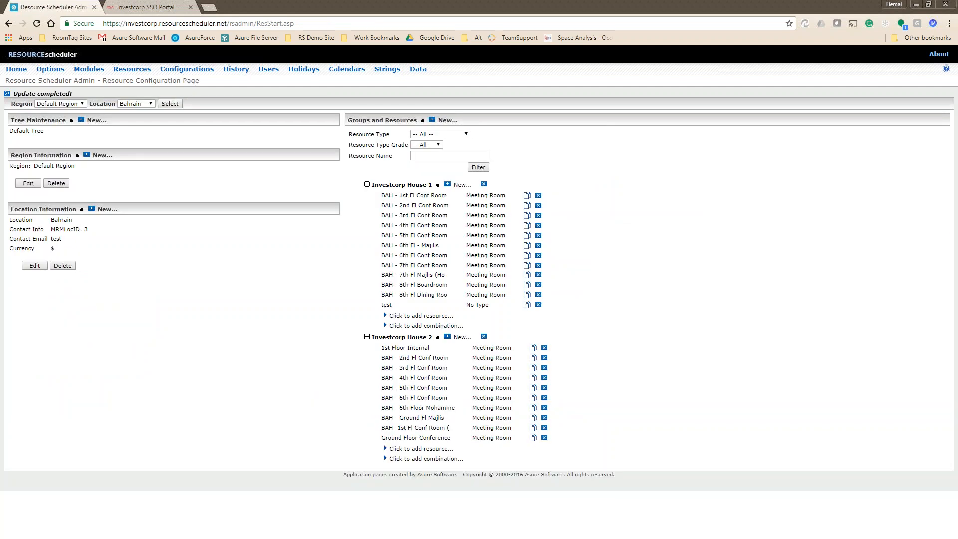
pyautogui.click(538, 307)
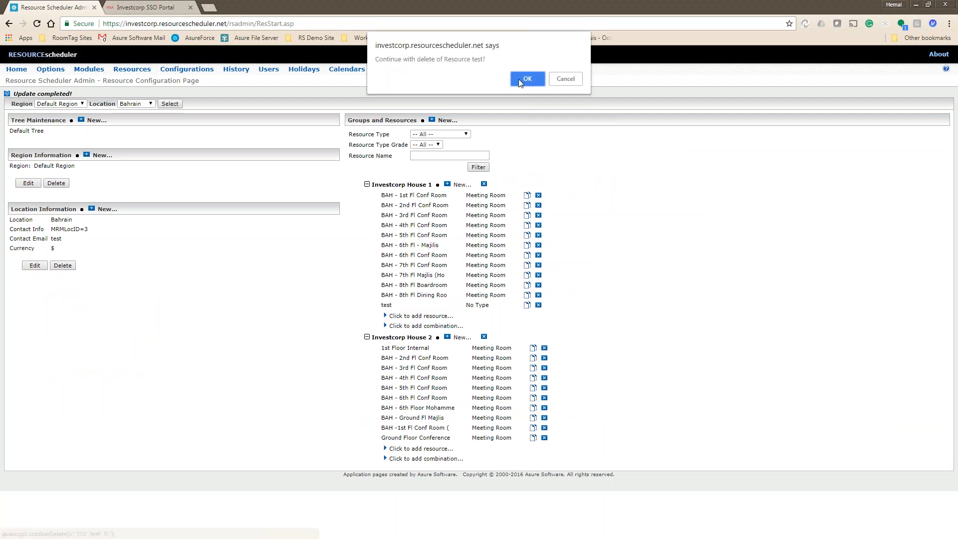
pyautogui.click(519, 79)
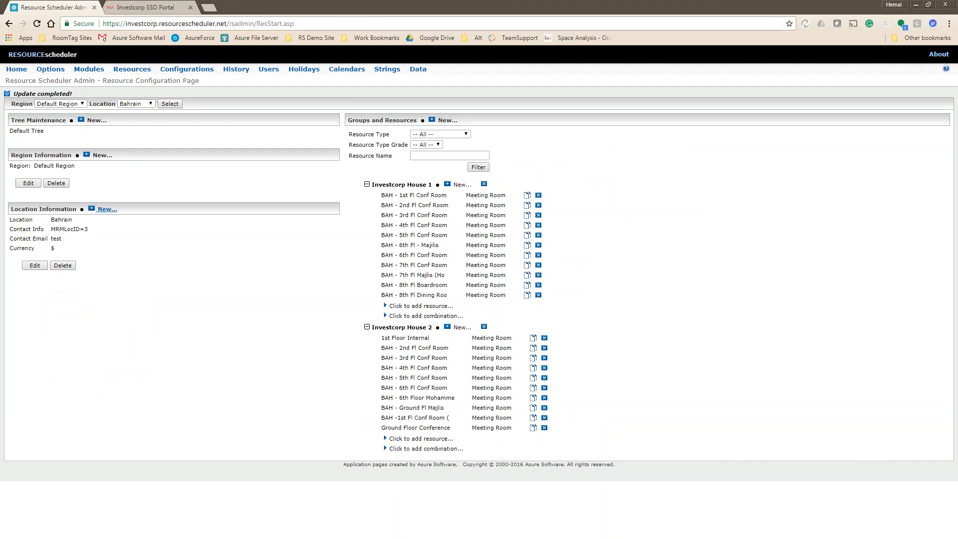
# Start a new location titled Singapore and copy the title into the description.
pyautogui.click(106, 209)
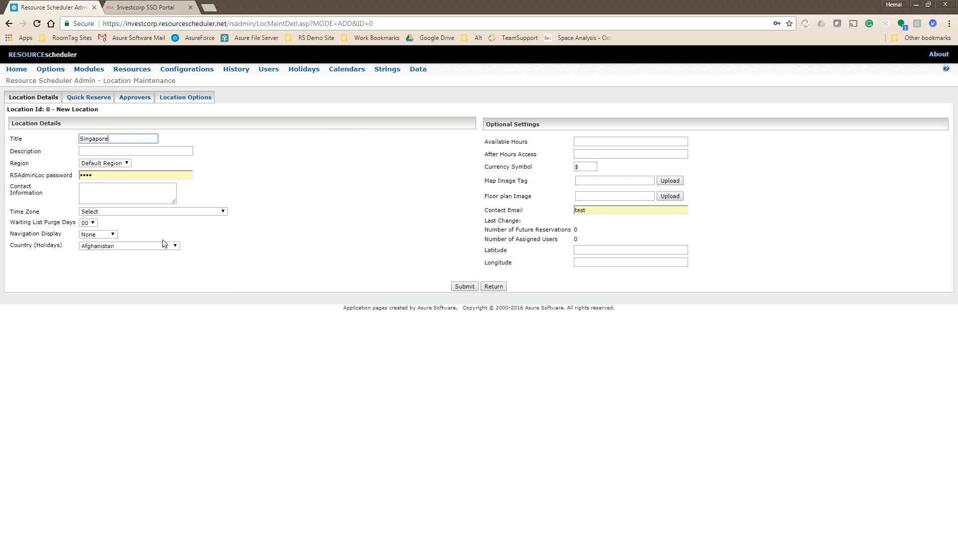
pyautogui.doubleClick(102, 138)
pyautogui.hotkey('ctrl', 'c')
pyautogui.press('Tab')
pyautogui.hotkey('ctrl', 'v')
# Clear the location password field and dismiss the password suggestion.
pyautogui.click(104, 163)
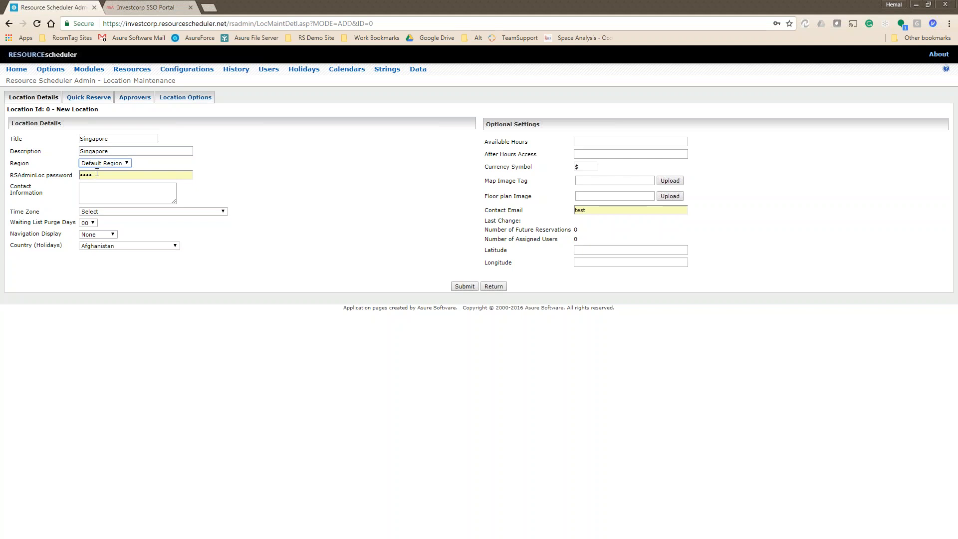
pyautogui.doubleClick(97, 172)
pyautogui.press('BackSpace')
pyautogui.click(309, 169)
pyautogui.click(143, 185)
# Set both the time zone and the holiday country to Singapore.
pyautogui.click(120, 211)
pyautogui.scroll(-20, 126, 322)
pyautogui.scroll(-20, 126, 321)
pyautogui.scroll(15, 126, 322)
pyautogui.scroll(8, 127, 322)
pyautogui.scroll(-20, 126, 322)
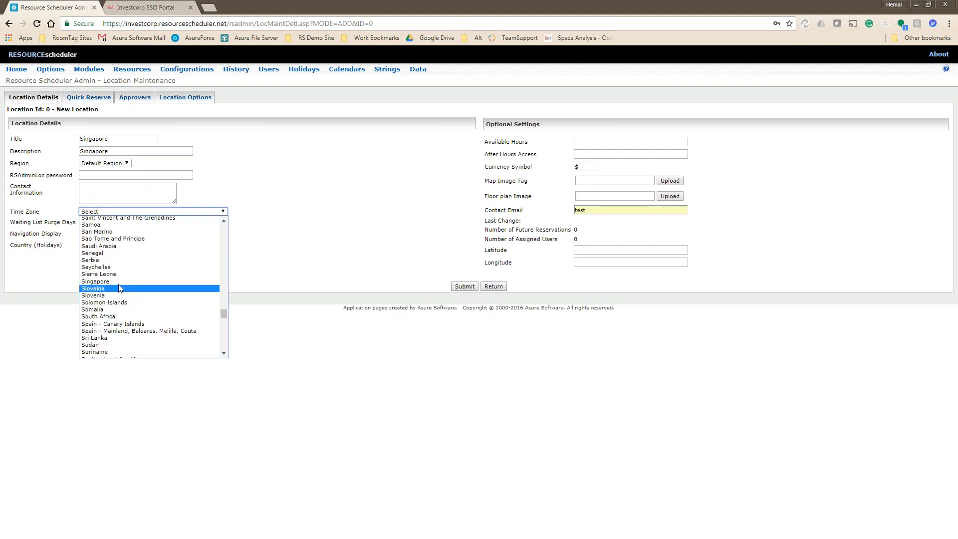
pyautogui.click(132, 282)
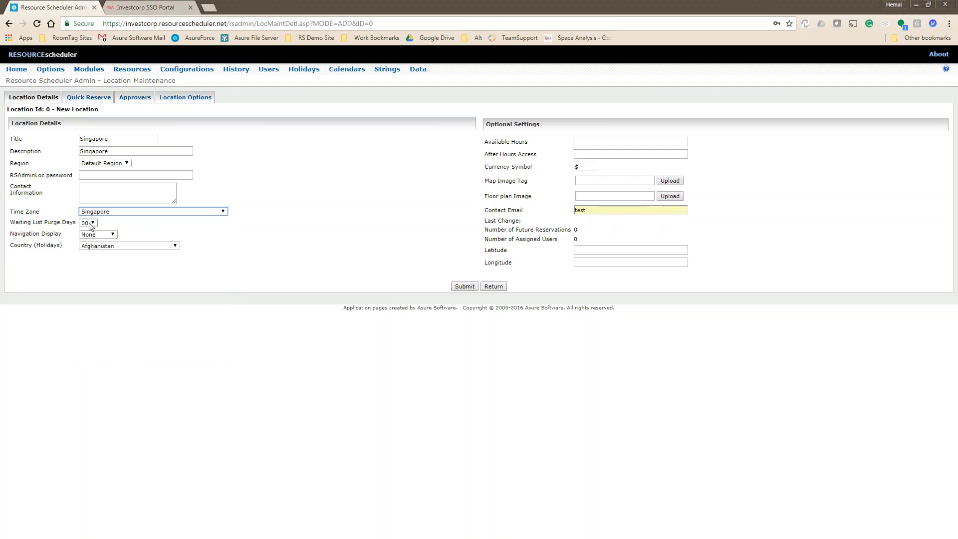
pyautogui.click(103, 246)
pyautogui.scroll(-20, 121, 361)
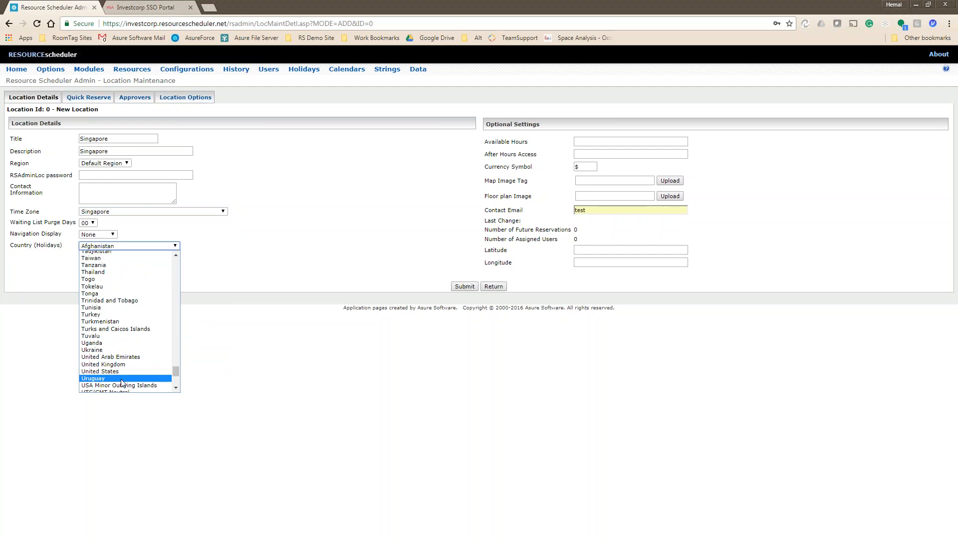
pyautogui.scroll(6, 115, 331)
pyautogui.scroll(-3, 114, 331)
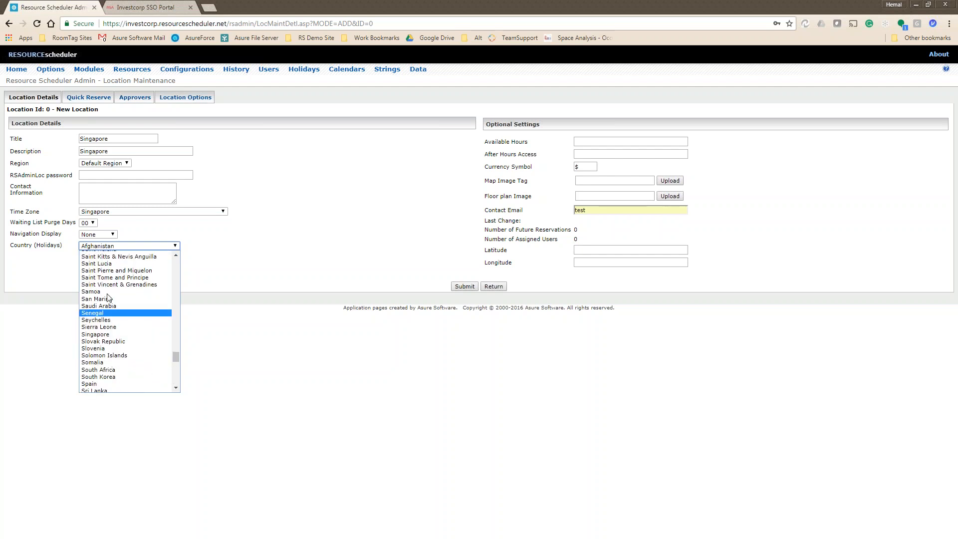
pyautogui.click(108, 333)
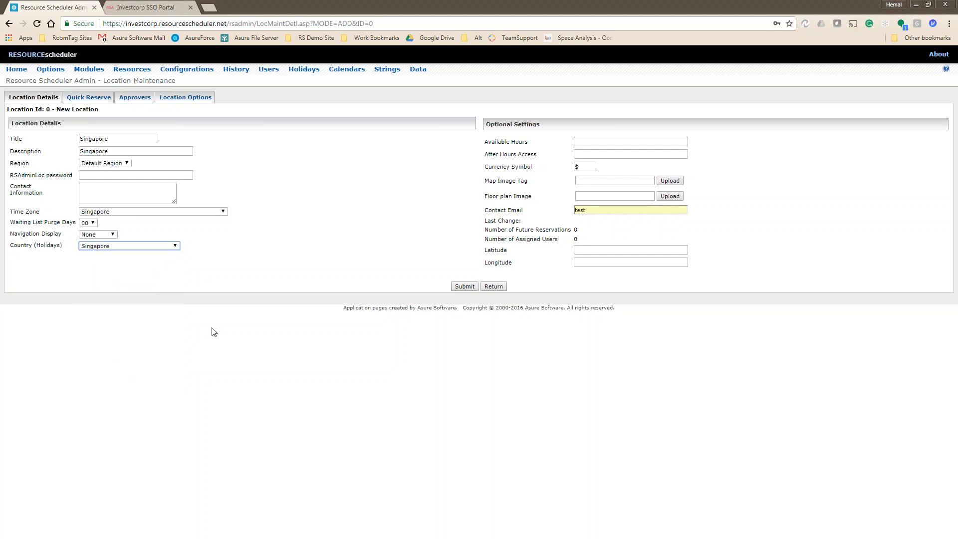
# Clear the contact email and submit the new Singapore location.
pyautogui.click(582, 166)
pyautogui.moveTo(596, 210); pyautogui.dragTo(461, 210)
pyautogui.press('BackSpace')
pyautogui.click(459, 342)
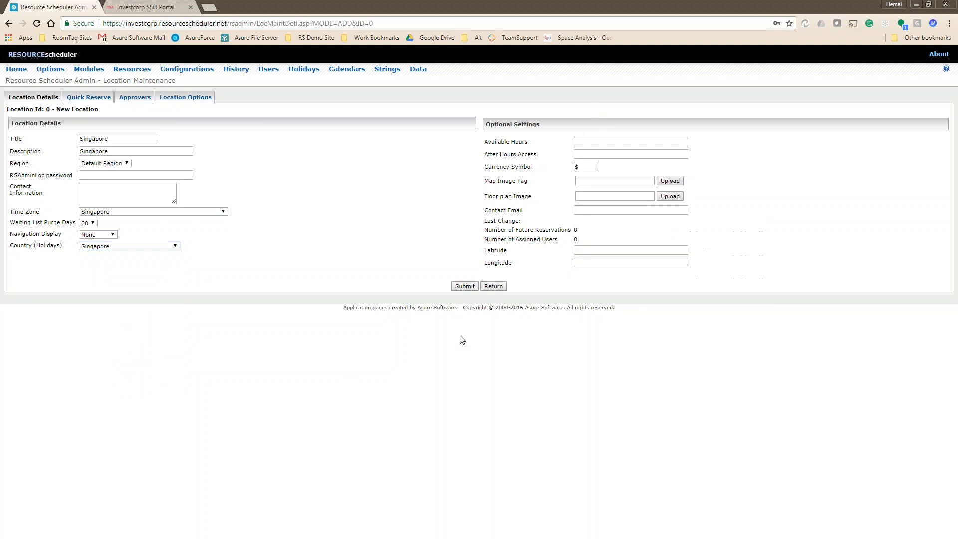
pyautogui.click(465, 287)
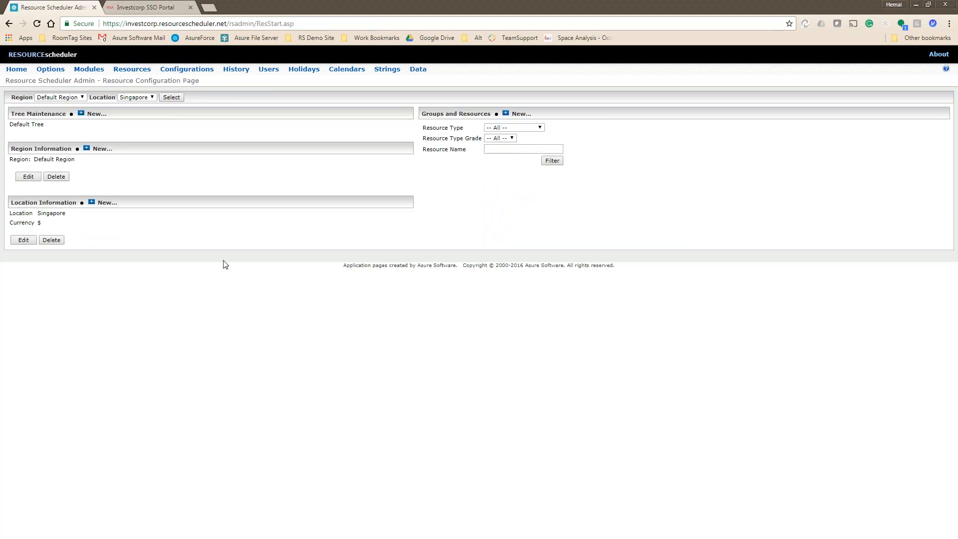
# Switch the location from Singapore to Bahrain and load its resources.
pyautogui.click(134, 97)
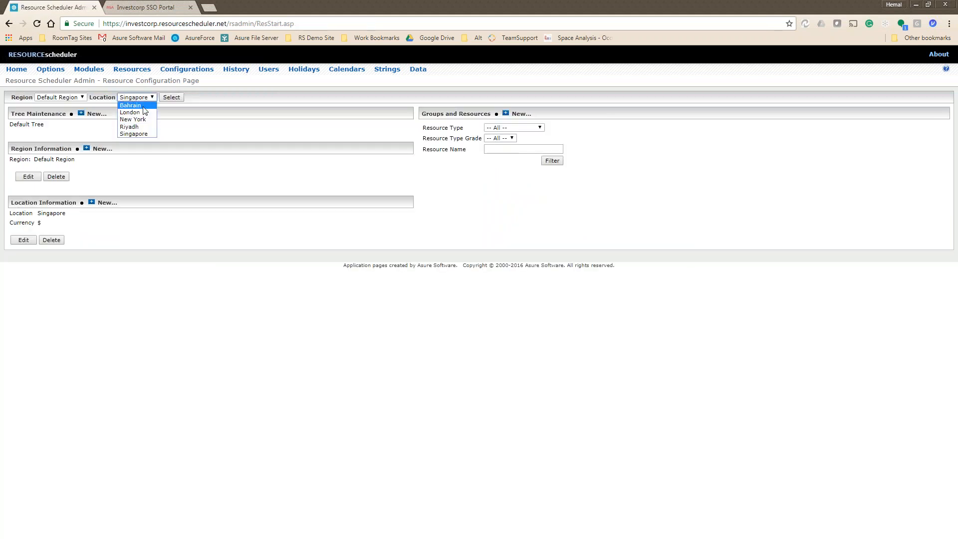
pyautogui.click(141, 134)
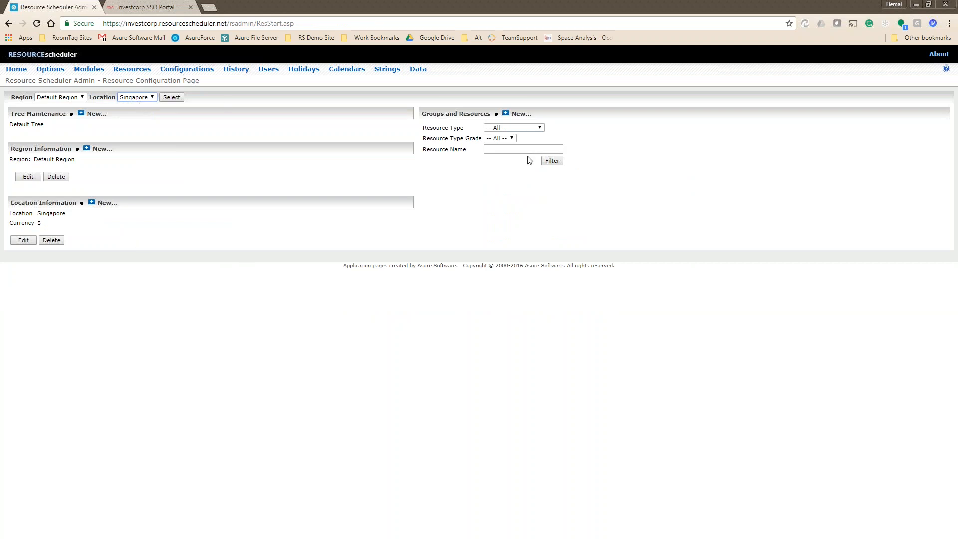
pyautogui.click(143, 98)
pyautogui.click(137, 107)
pyautogui.click(171, 98)
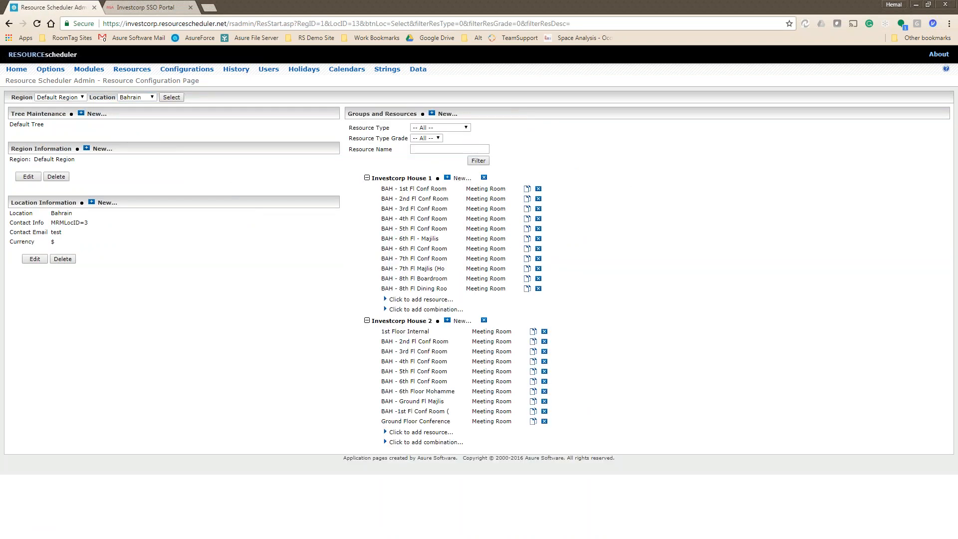
# Reload the Singapore location and start a new group there.
pyautogui.click(147, 98)
pyautogui.click(135, 131)
pyautogui.click(171, 97)
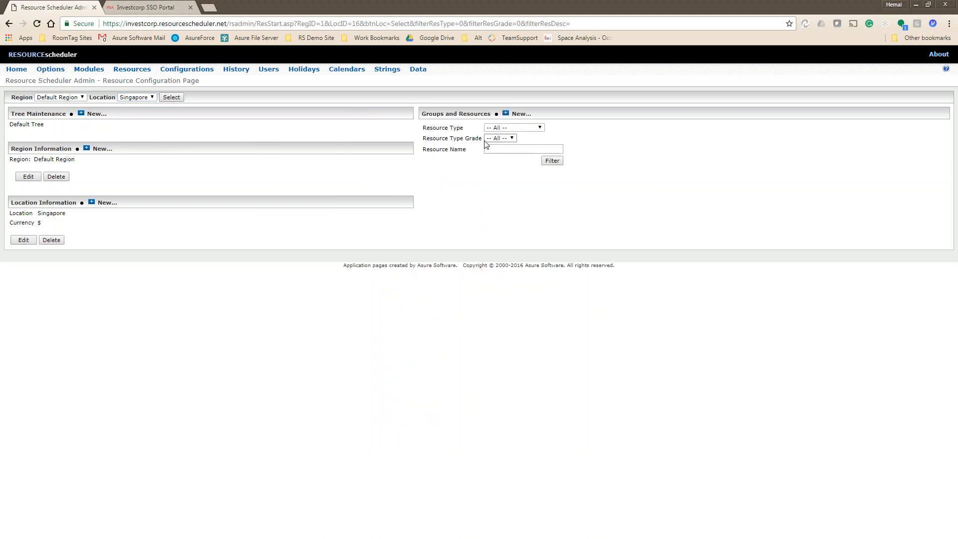
pyautogui.click(519, 113)
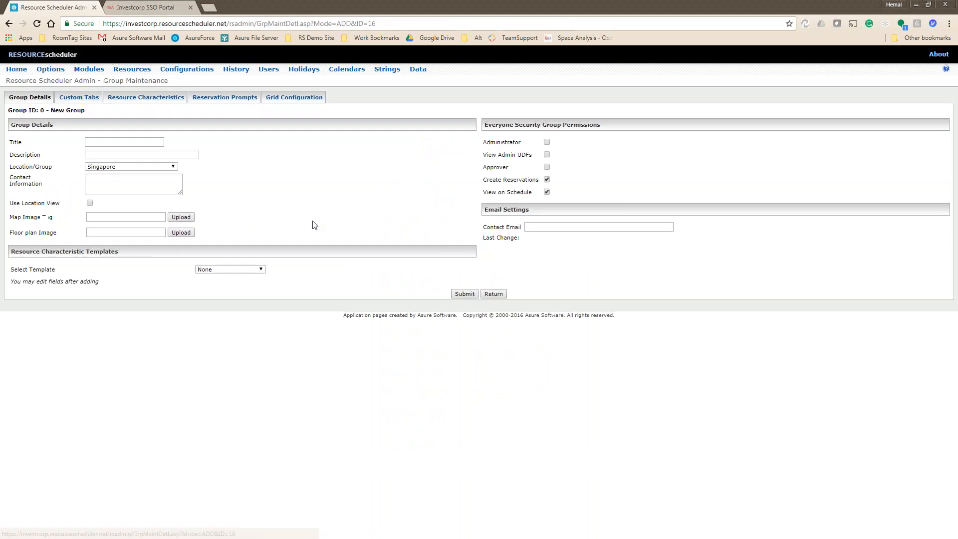
# Enter 'First Floor' as the group's title and description, then submit it.
pyautogui.click(94, 139)
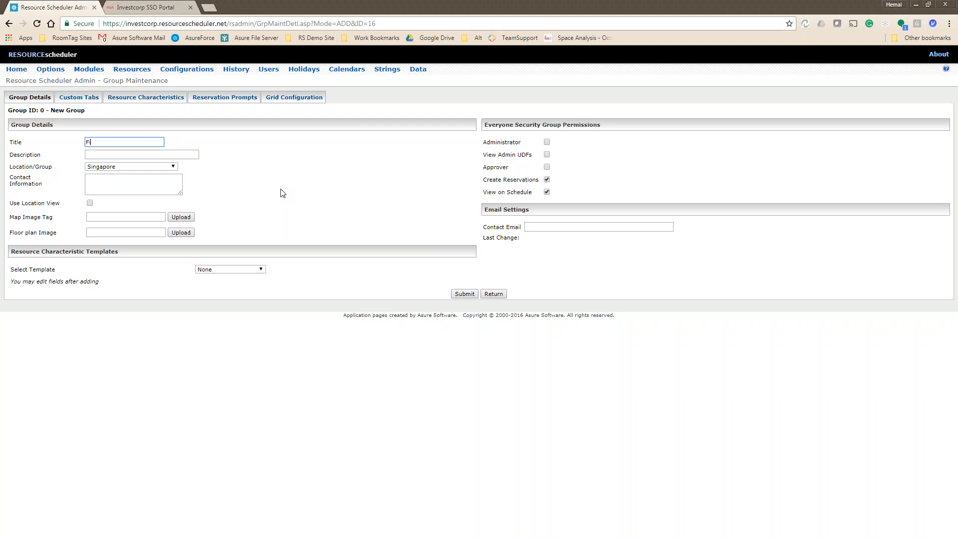
pyautogui.press('Tab')
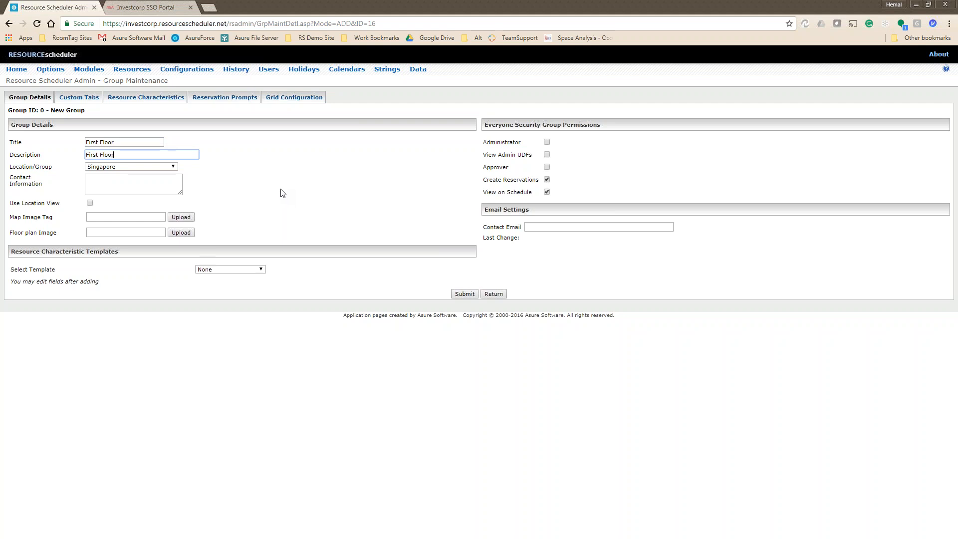
pyautogui.click(462, 294)
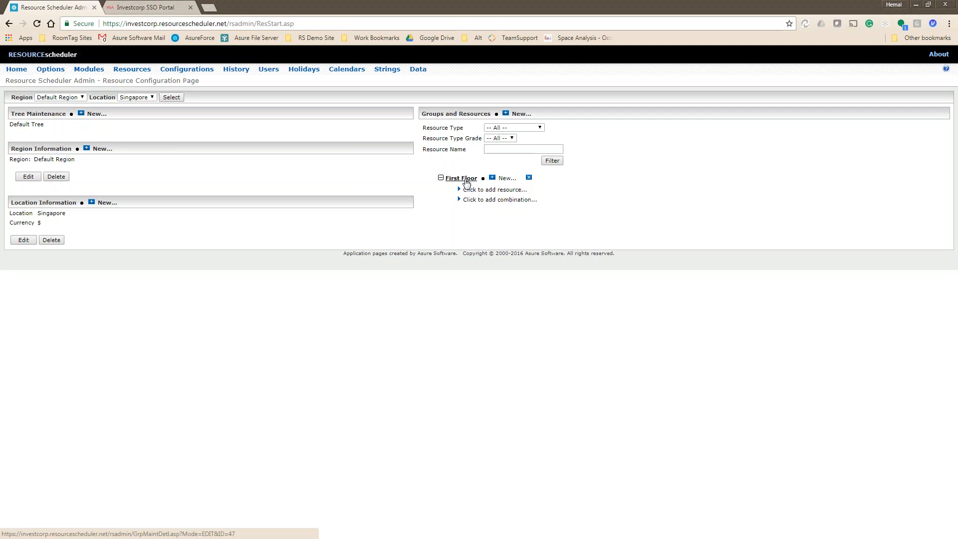
# Add a resource to First Floor titled 'First Floor Boardroom'.
pyautogui.click(494, 190)
pyautogui.click(86, 141)
pyautogui.write('Fui')
pyautogui.press('BackSpace')
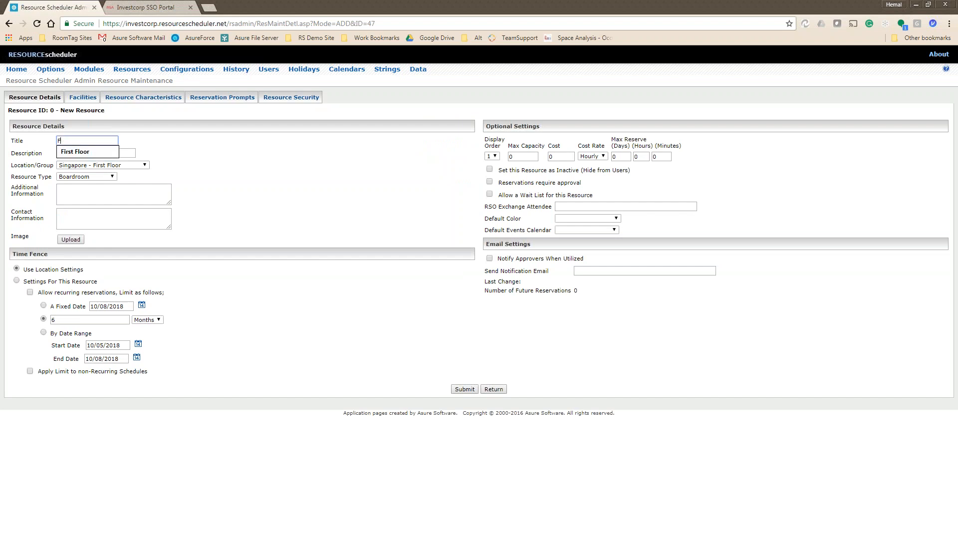
pyautogui.press('Down')
pyautogui.press('Return')
pyautogui.write('Boardroom')
pyautogui.press('Tab')
# Copy the title into the description, set max capacity to 10, and save.
pyautogui.hotkey('shift', 'Tab')
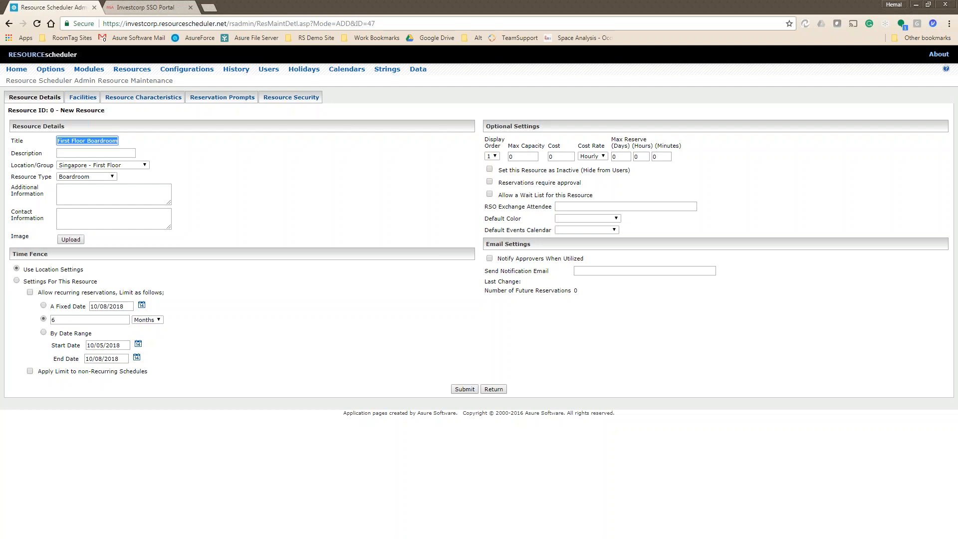
pyautogui.hotkey('ctrl', 'c')
pyautogui.press('Tab')
pyautogui.hotkey('ctrl', 'v')
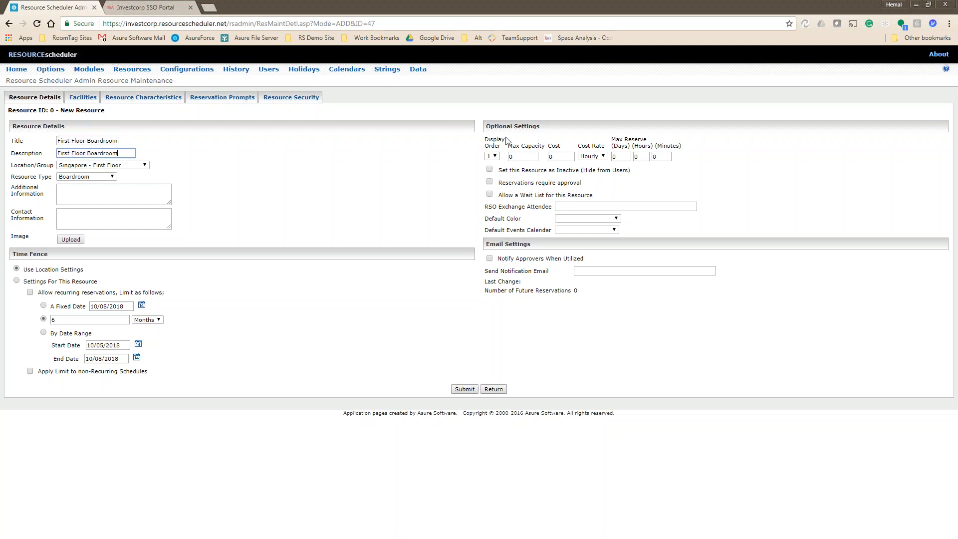
pyautogui.doubleClick(511, 155)
pyautogui.write('10')
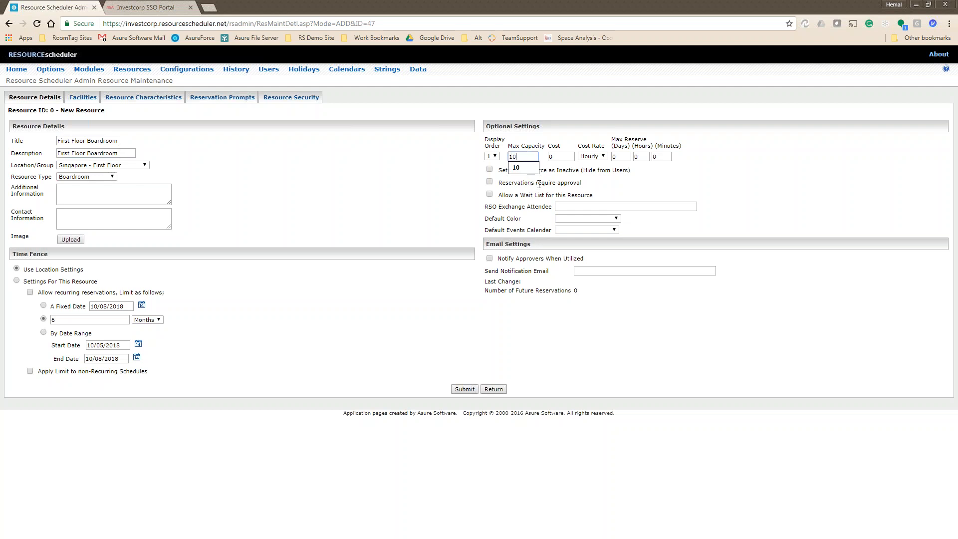
pyautogui.click(467, 390)
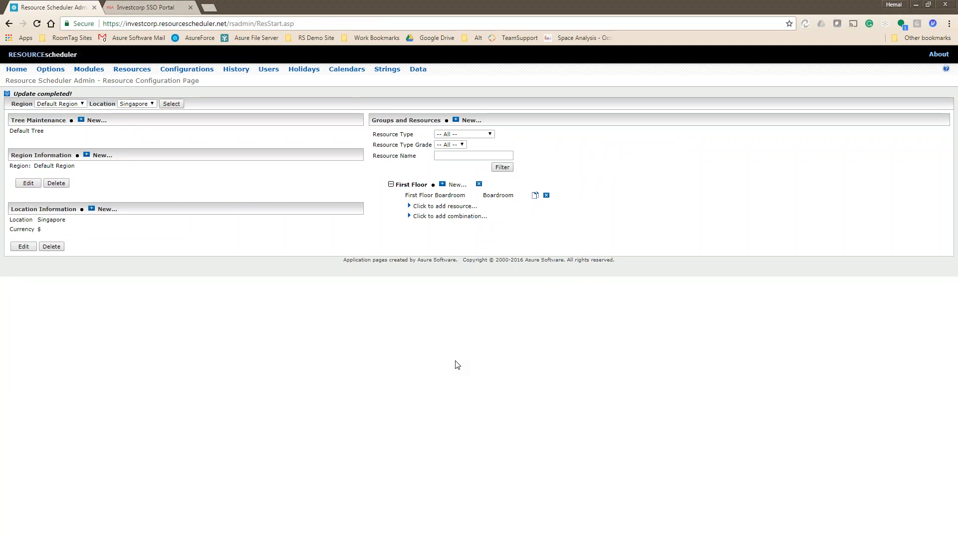
# Switch to the Bahrain location and open the BAH - 7th Fl Conf Room resource.
pyautogui.click(142, 104)
pyautogui.click(147, 112)
pyautogui.click(172, 104)
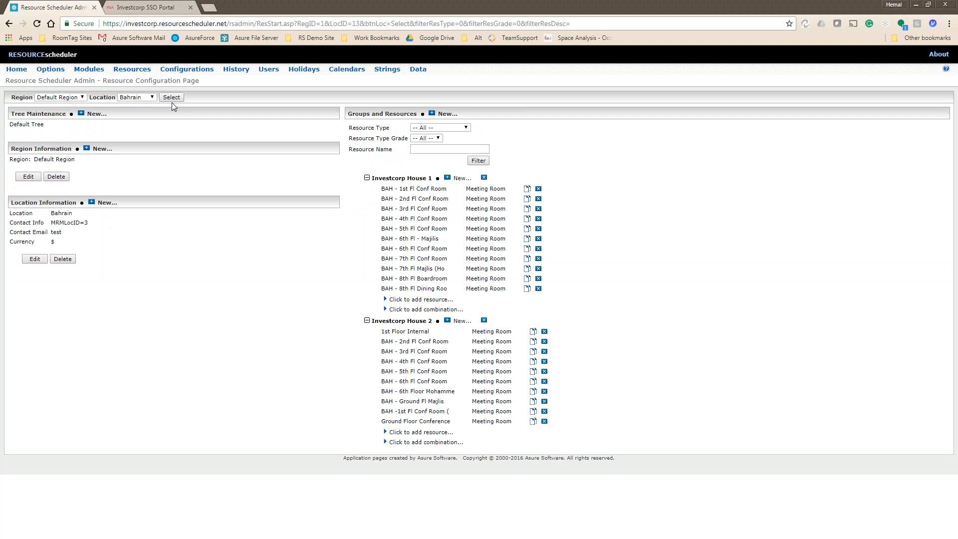
pyautogui.click(413, 258)
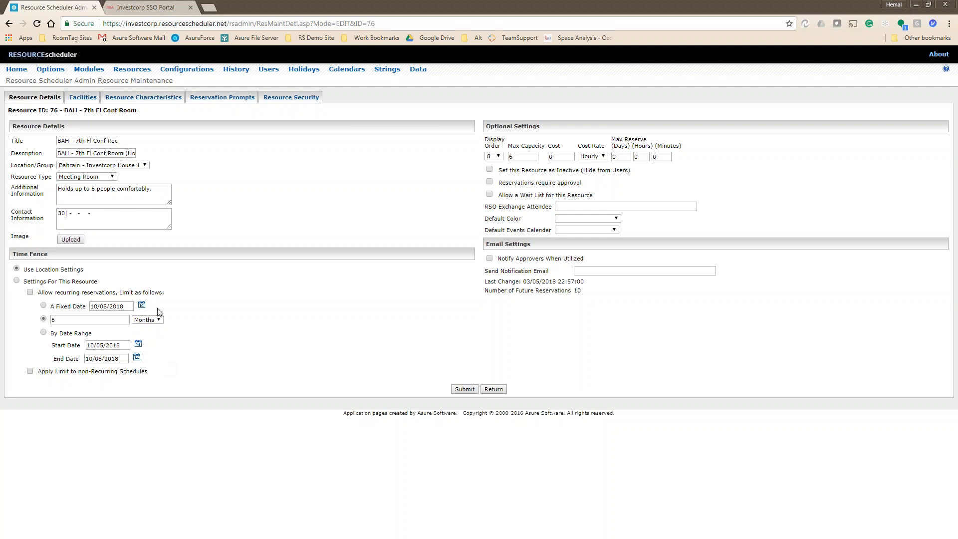
# Review the room's Facilities and Resource Characteristics tabs, then return to Resource Configuration.
pyautogui.click(81, 97)
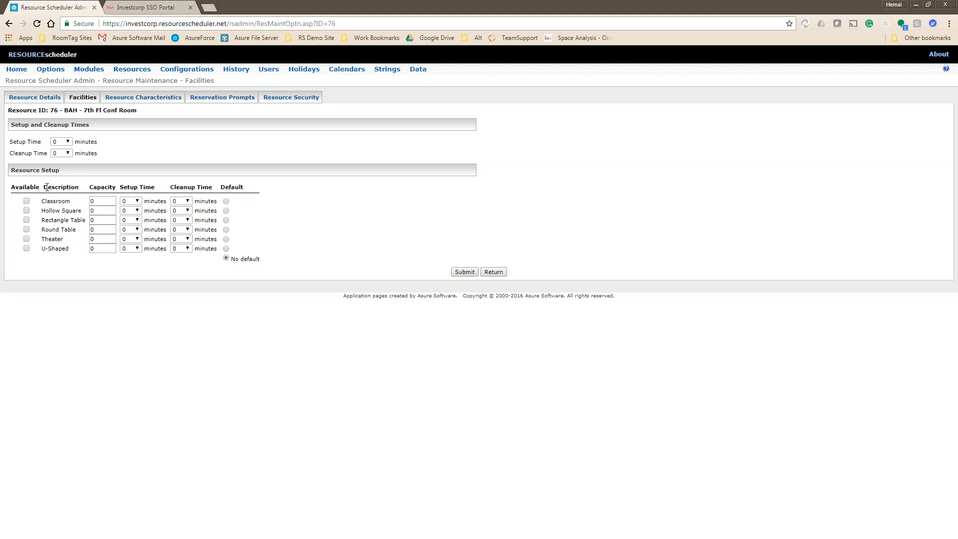
pyautogui.click(135, 98)
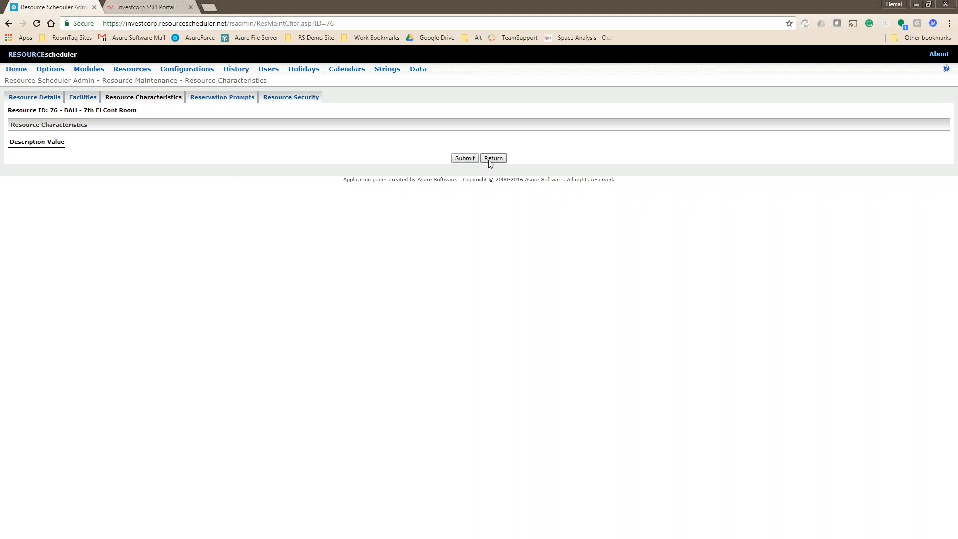
pyautogui.click(90, 99)
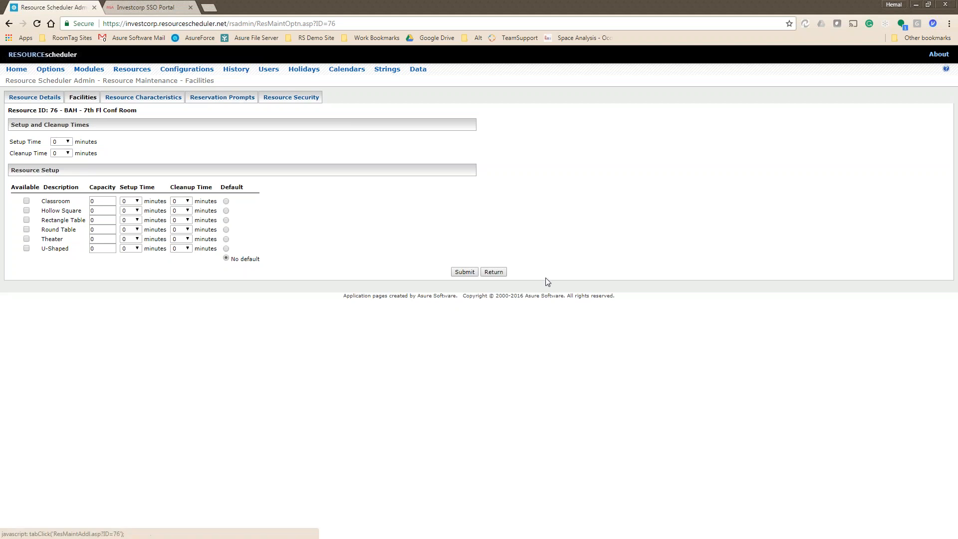
pyautogui.click(493, 272)
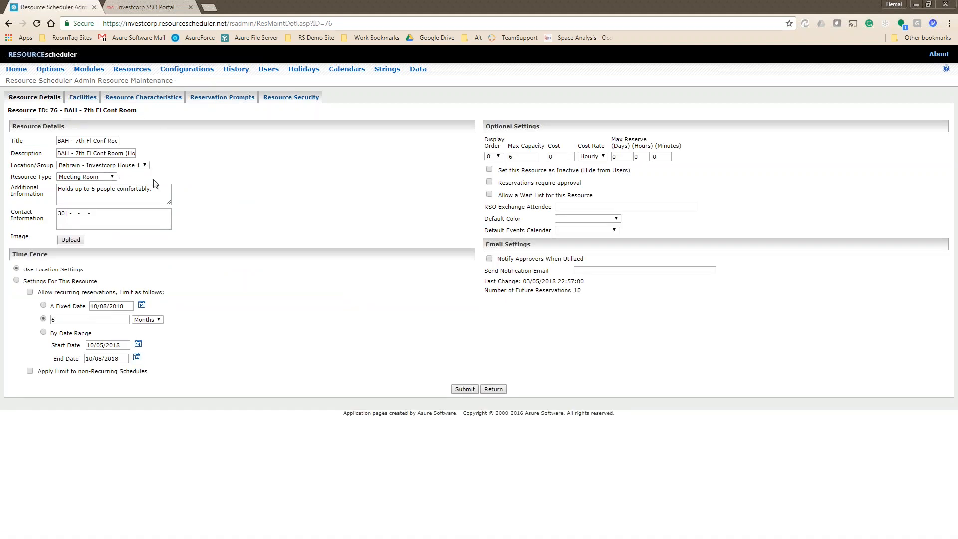
pyautogui.click(491, 389)
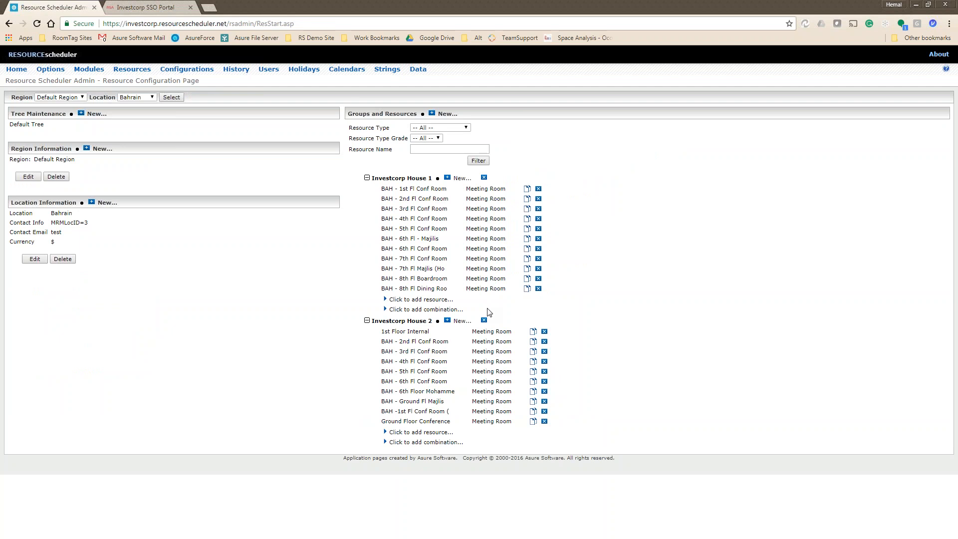
# Go to Configurations and open the Boardroom resource type for editing.
pyautogui.click(181, 70)
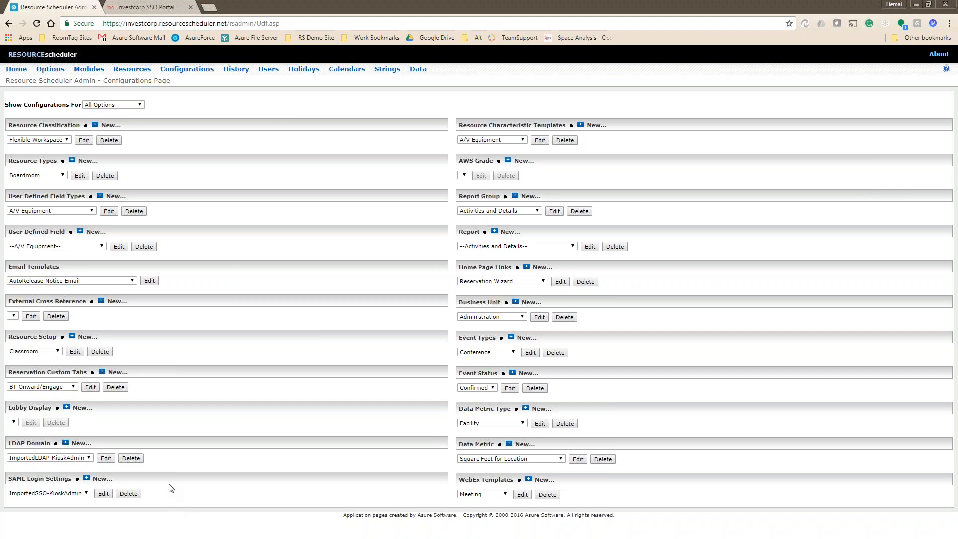
pyautogui.click(52, 176)
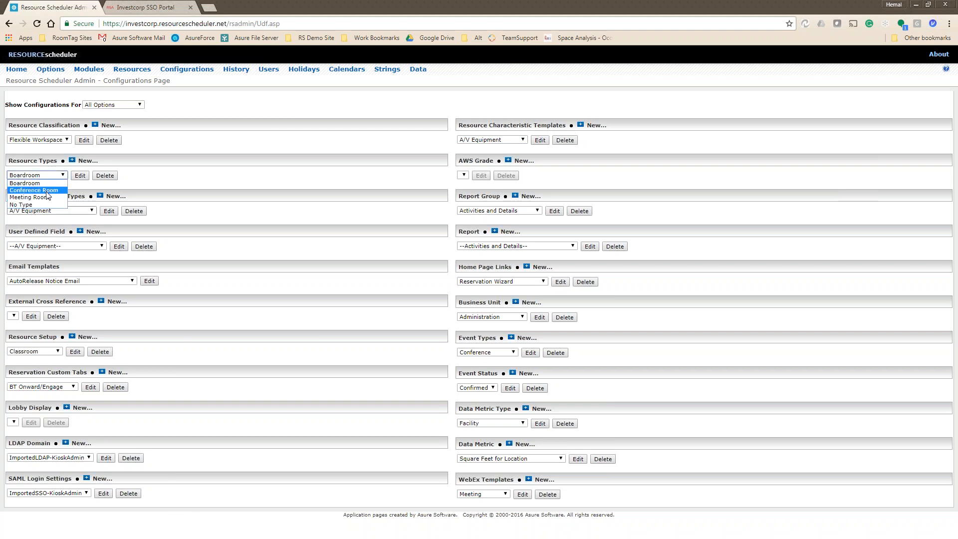
pyautogui.click(80, 175)
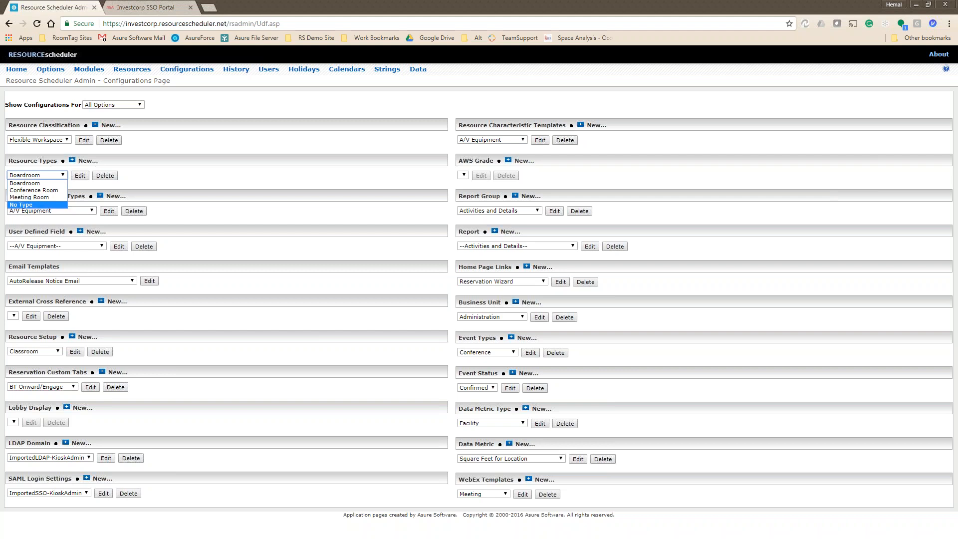
# Leave the Boardroom type, start a new resource type, then abandon it.
pyautogui.click(490, 372)
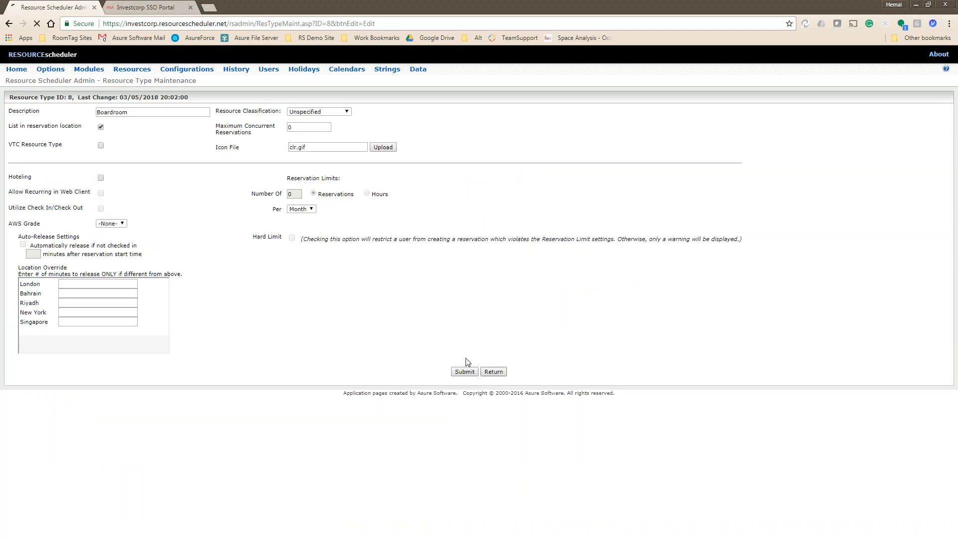
pyautogui.click(86, 161)
pyautogui.click(113, 110)
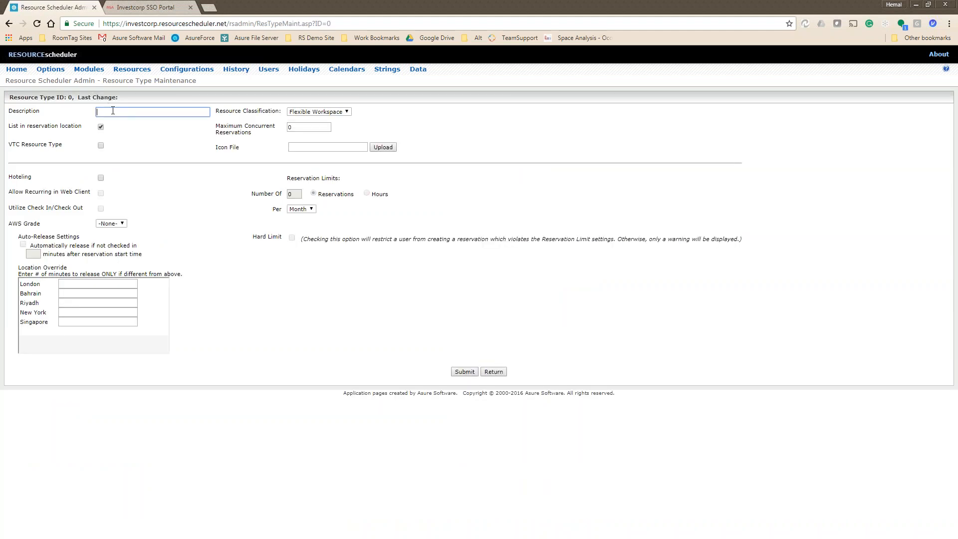
pyautogui.click(493, 372)
# Open the Conference Room resource type and copy its icon file name clr.gif.
pyautogui.click(49, 175)
pyautogui.click(35, 198)
pyautogui.click(78, 176)
pyautogui.moveTo(320, 147); pyautogui.dragTo(223, 148)
pyautogui.click(493, 372)
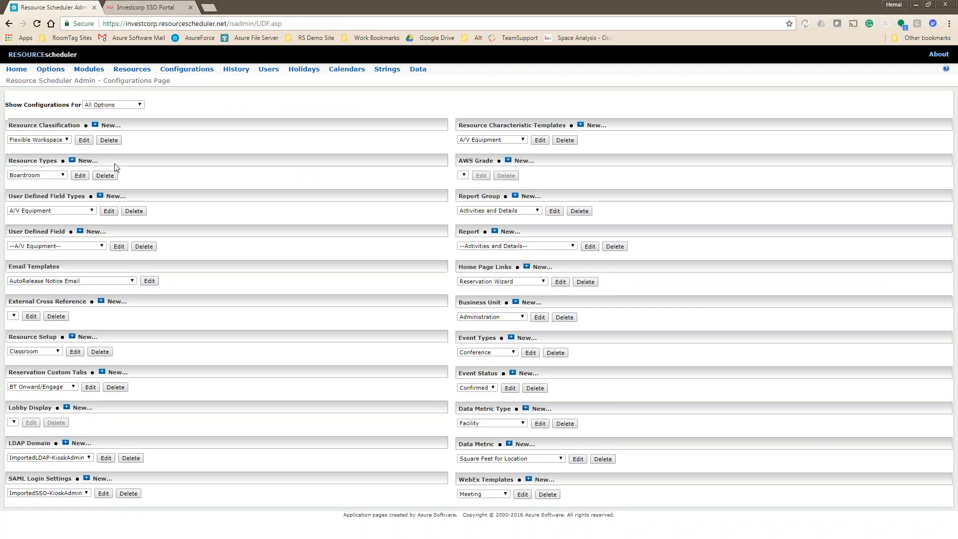
# Create the Office resource type, classified Flexible Workspace, with icon file clr.gif.
pyautogui.click(82, 161)
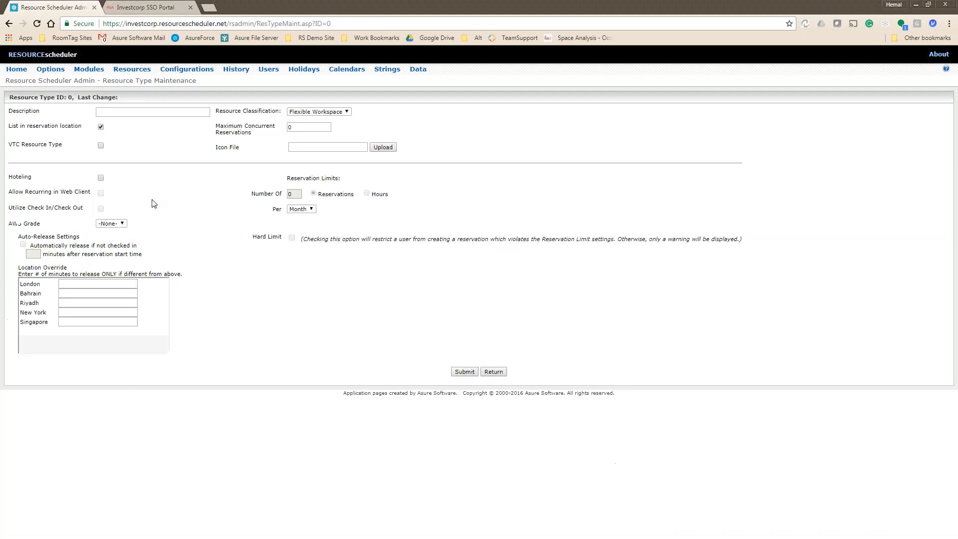
pyautogui.click(163, 112)
pyautogui.write('Office')
pyautogui.click(345, 112)
pyautogui.click(406, 128)
pyautogui.click(309, 147)
pyautogui.hotkey('ctrl', 'v')
pyautogui.click(464, 371)
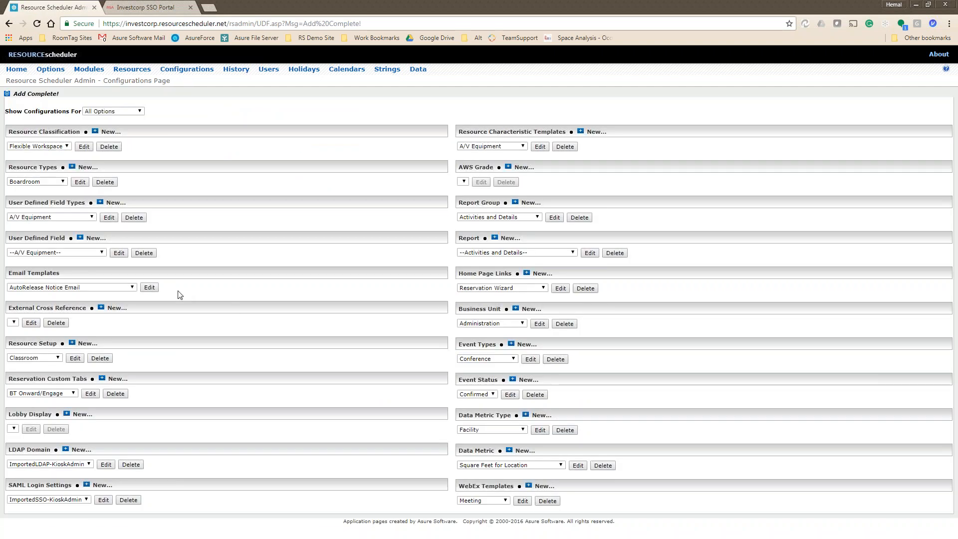
# Confirm Office is listed under Resource Types and view the User Defined Field types.
pyautogui.click(43, 182)
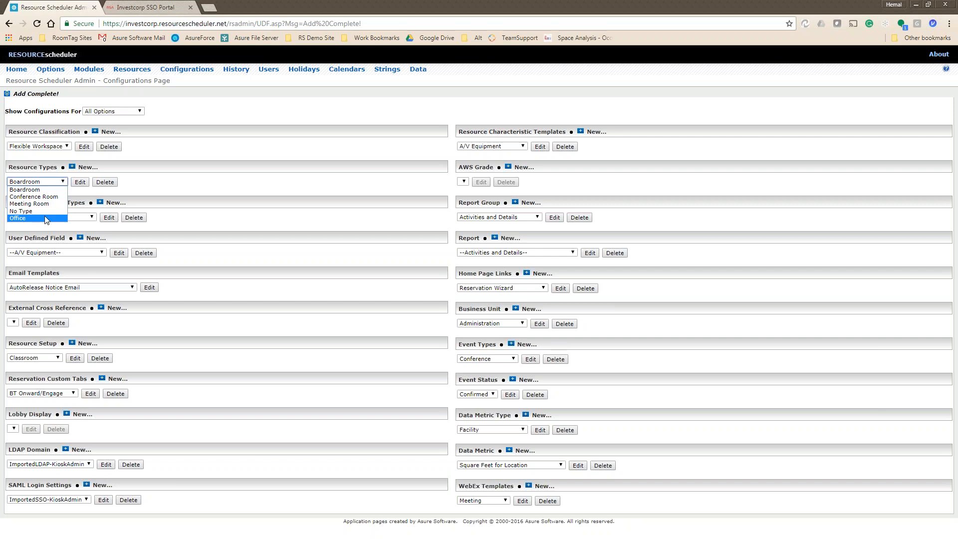
pyautogui.click(265, 118)
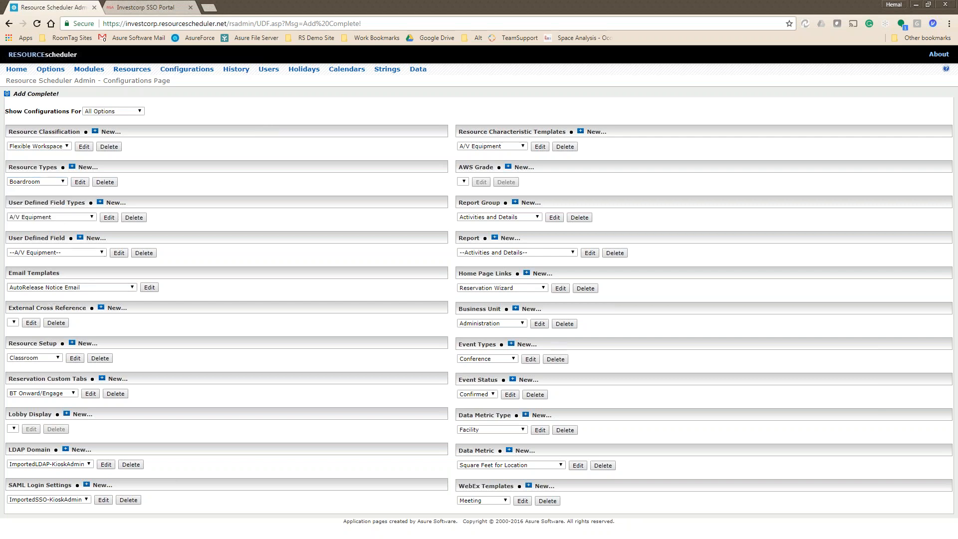
pyautogui.click(84, 218)
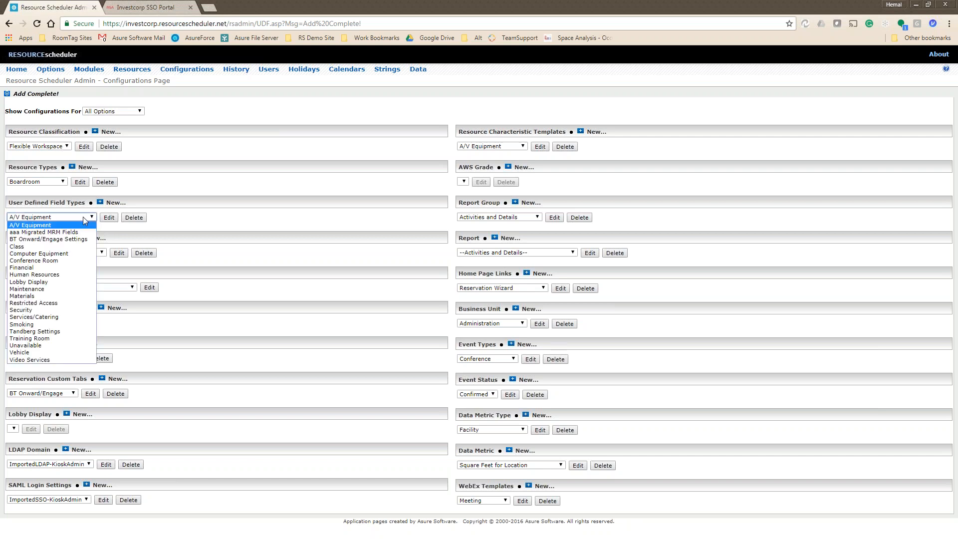
pyautogui.click(83, 216)
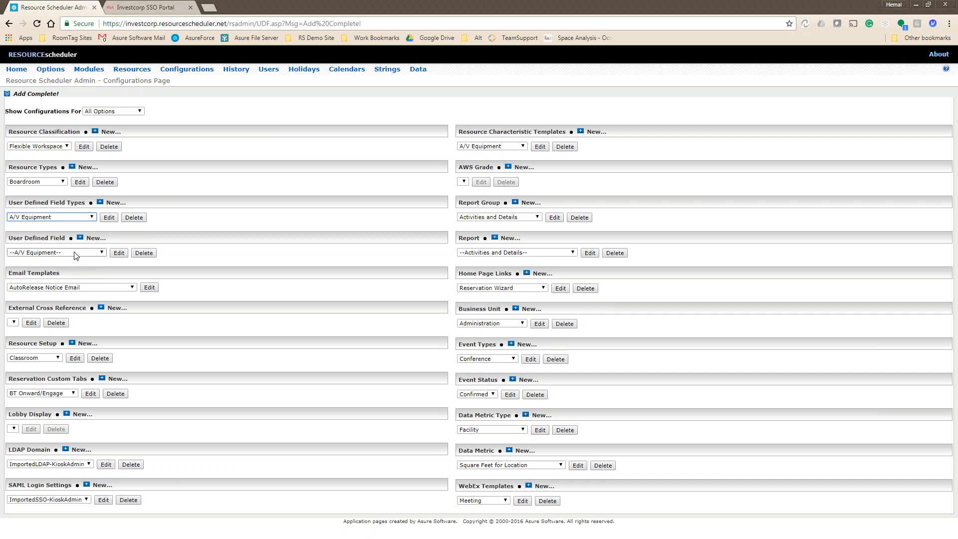
# Browse the user defined fields, then open BAH - 1st Fl Conf Room from Resources.
pyautogui.click(74, 252)
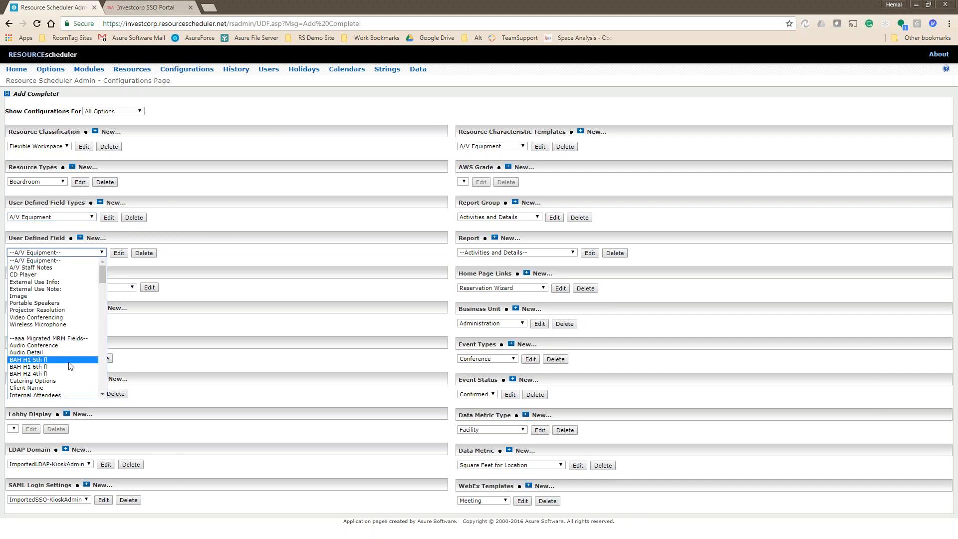
pyautogui.scroll(-3, 70, 367)
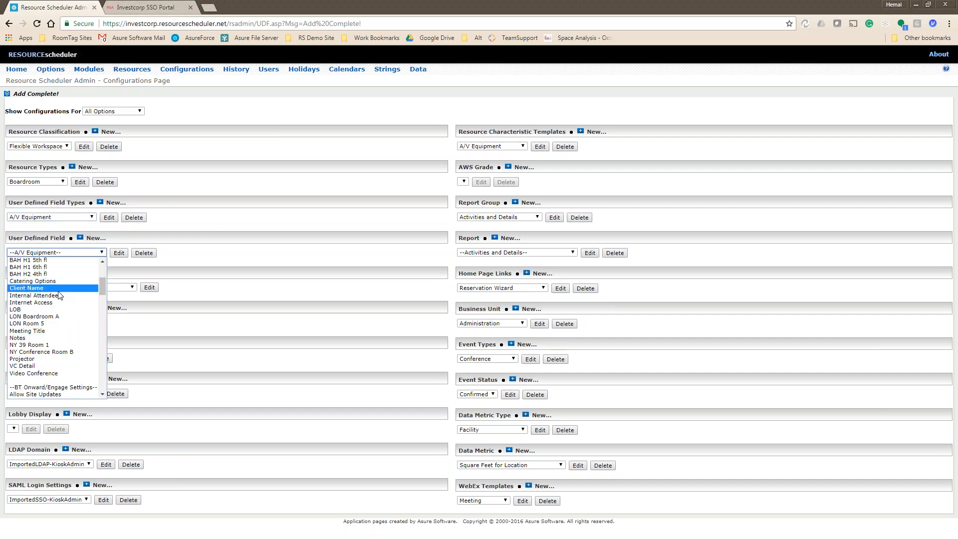
pyautogui.scroll(3, 106, 286)
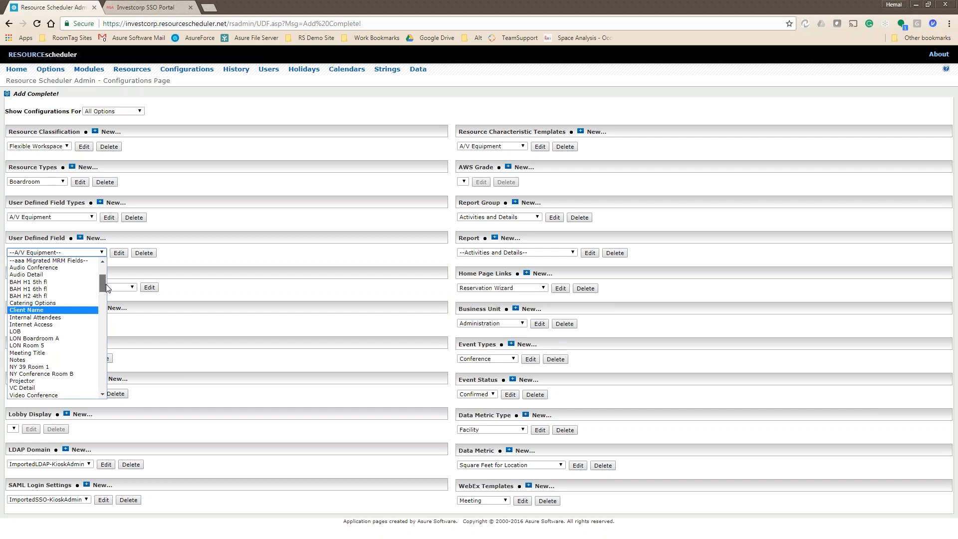
pyautogui.moveTo(106, 286); pyautogui.dragTo(107, 288)
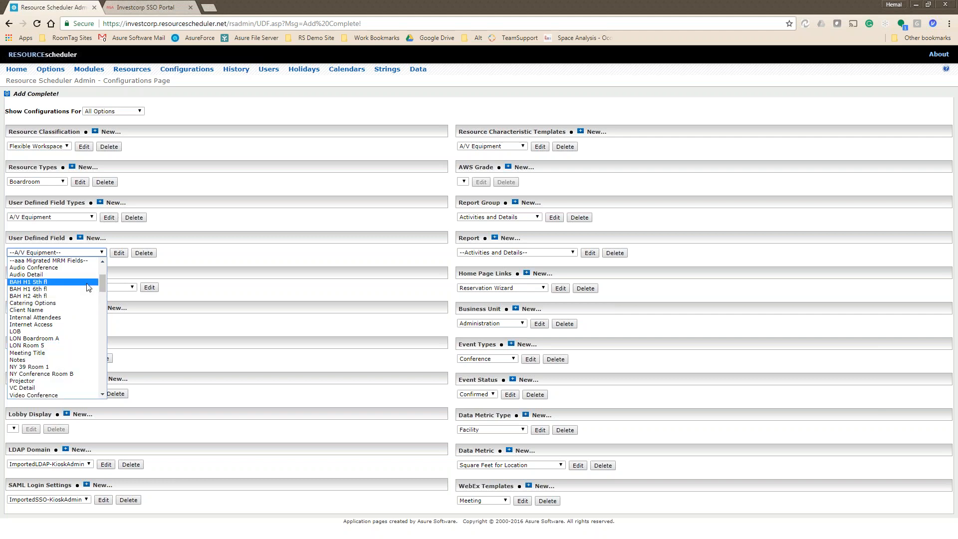
pyautogui.click(132, 70)
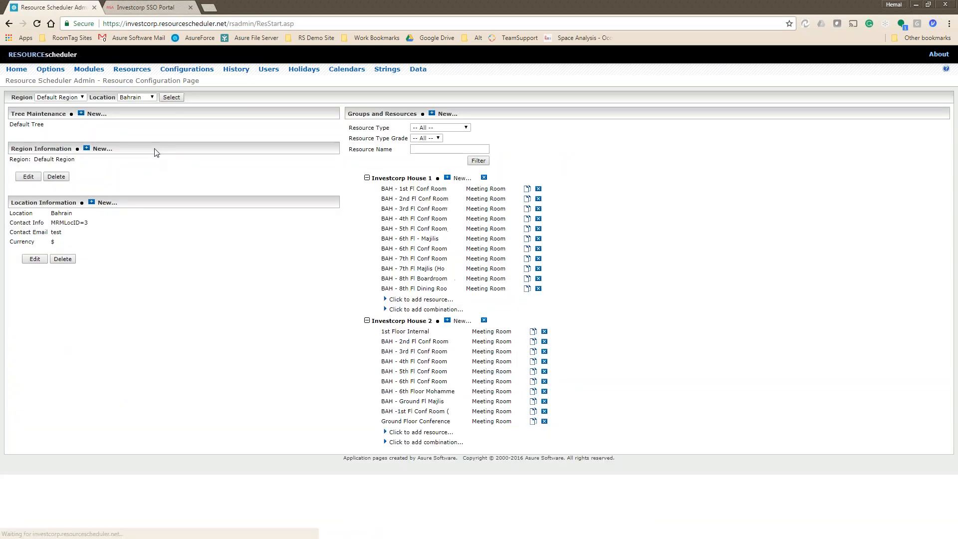
pyautogui.click(424, 189)
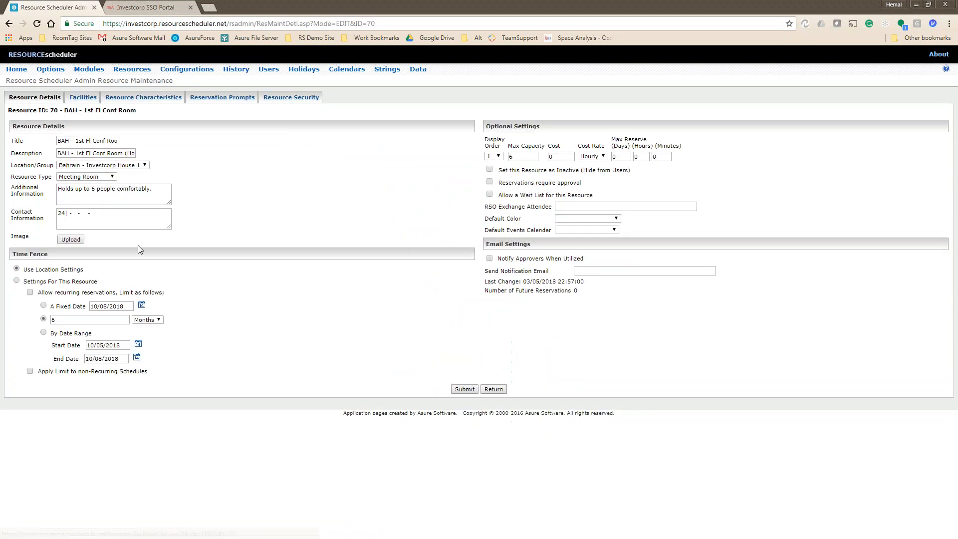
# Open Investcorp House 1's Resource Characteristics and bring up the field selector.
pyautogui.click(494, 390)
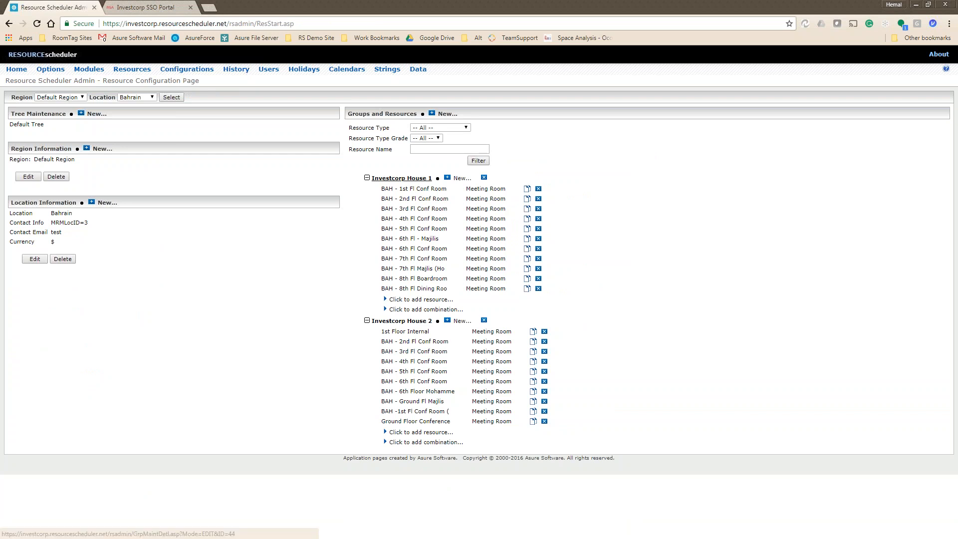
pyautogui.click(402, 178)
pyautogui.click(150, 102)
pyautogui.click(104, 125)
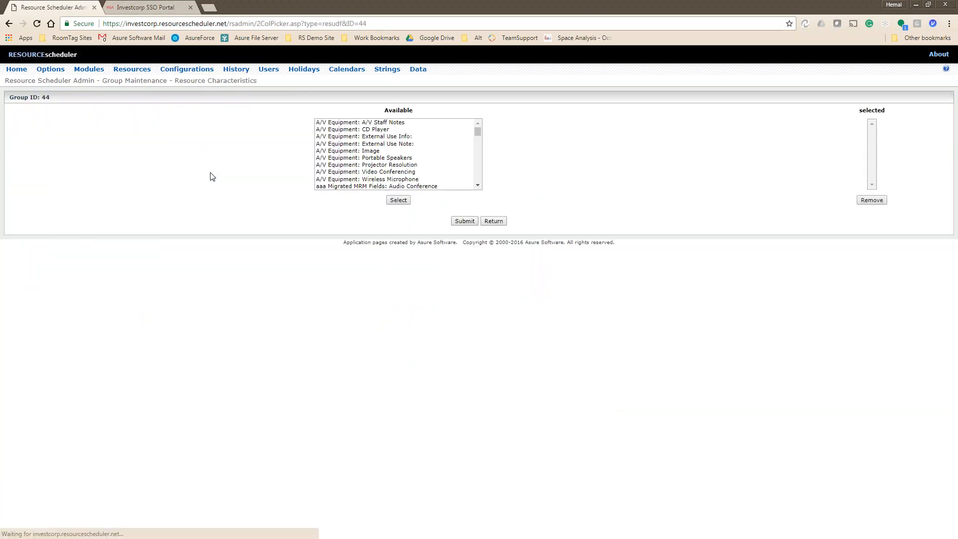
# Select the migrated MRM fields from Audio Conference to Video Conference, add and submit them.
pyautogui.scroll(-1, 389, 152)
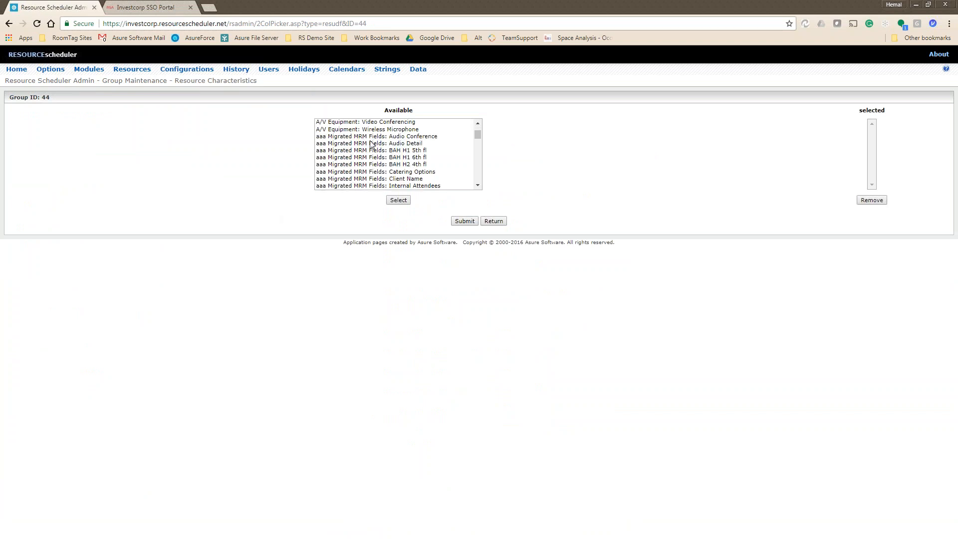
pyautogui.click(344, 137)
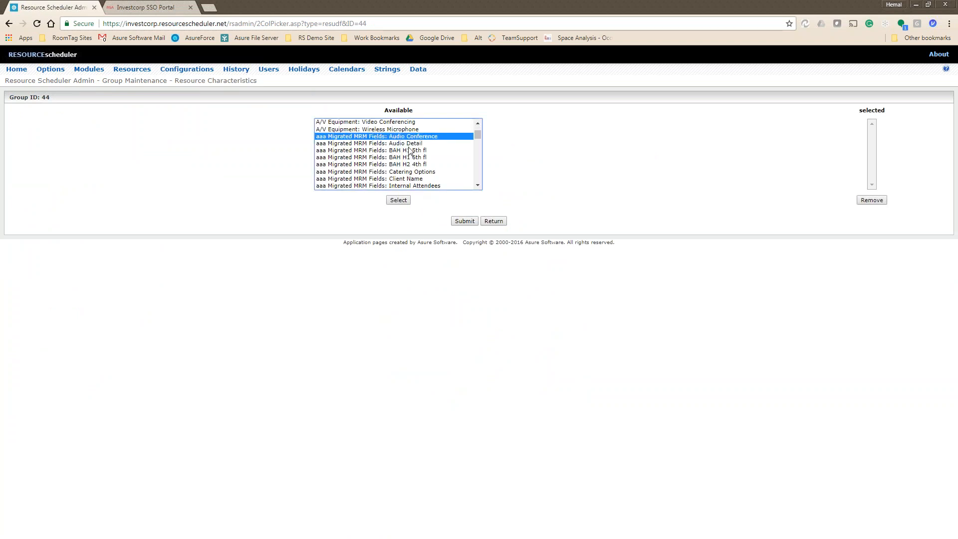
pyautogui.hotkey('shift', 'Down')
pyautogui.hotkey('shift', 'Down')
pyautogui.hotkey('shift', 'Down')
pyautogui.hotkey('shift', 'Down')
pyautogui.hotkey('shift', 'Down')
pyautogui.hotkey('shift', 'Down')
pyautogui.hotkey('shift', 'Down')
pyautogui.hotkey('shift', 'Down')
pyautogui.hotkey('shift', 'Down')
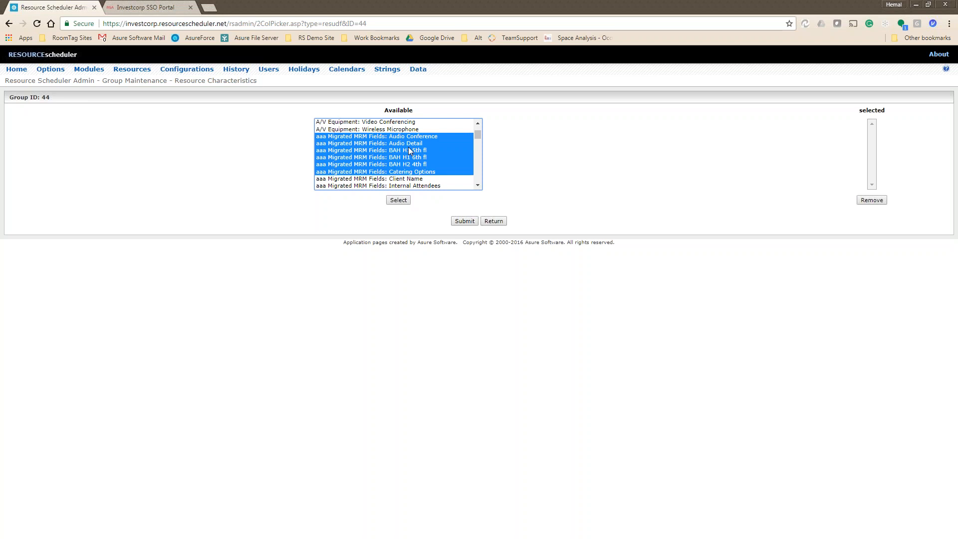
pyautogui.hotkey('shift', 'Down')
pyautogui.hotkey('shift', 'Down')
pyautogui.hotkey('shift', 'Down')
pyautogui.hotkey('shift', 'Down')
pyautogui.hotkey('shift', 'Down')
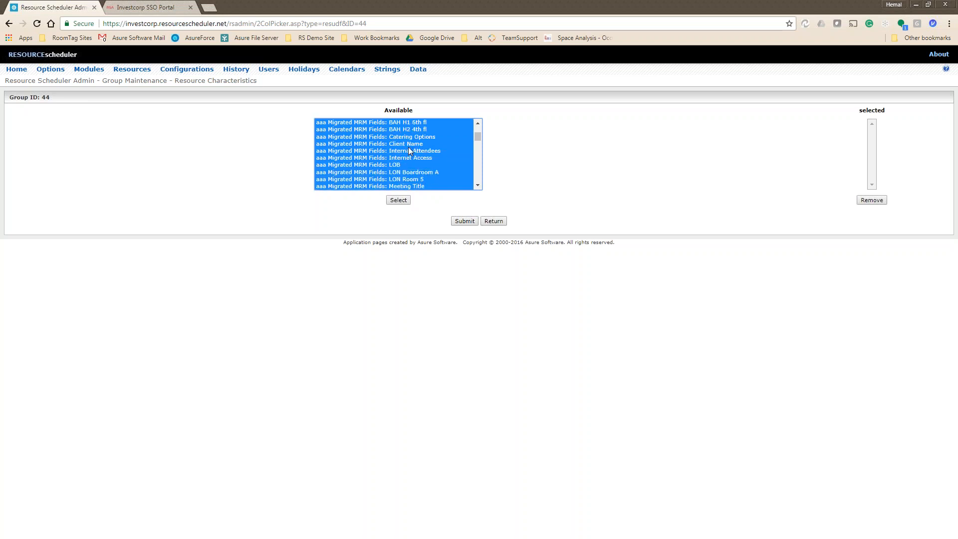
pyautogui.hotkey('shift', 'Down')
pyautogui.hotkey('shift', 'Down')
pyautogui.hotkey('shift', 'Down')
pyautogui.hotkey('shift', 'Down')
pyautogui.hotkey('shift', 'Down')
pyautogui.hotkey('shift', 'Down')
pyautogui.hotkey('shift', 'Down')
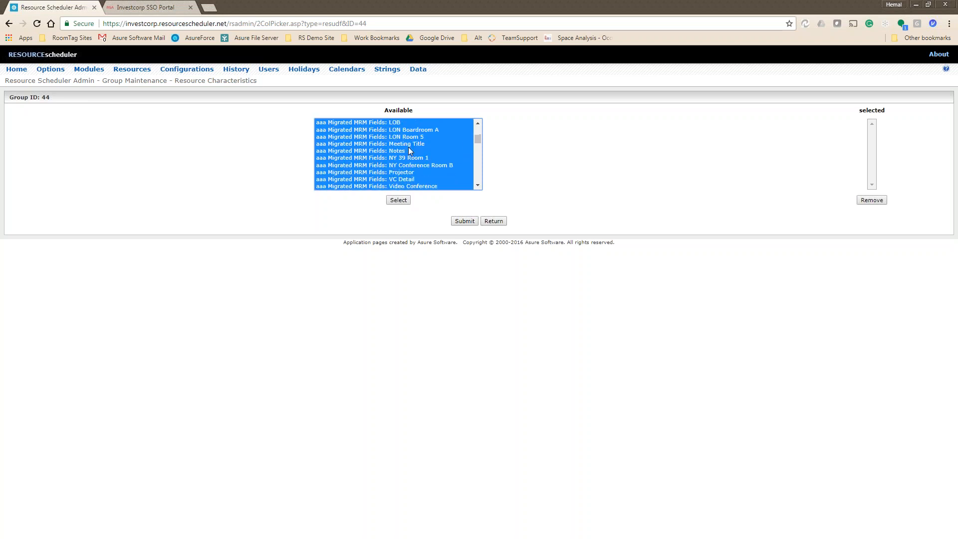
pyautogui.hotkey('shift', 'Up')
pyautogui.hotkey('shift', 'Up')
pyautogui.hotkey('shift', 'Up')
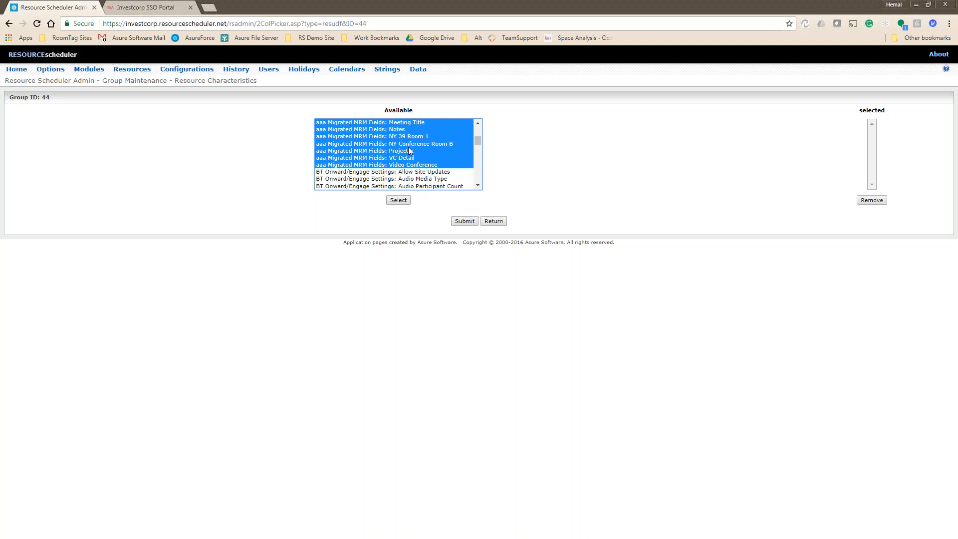
pyautogui.click(399, 200)
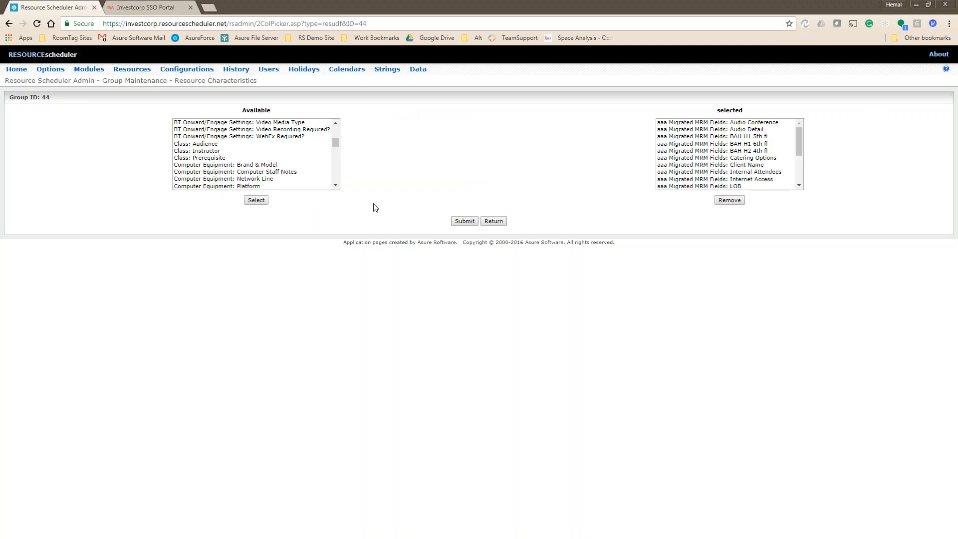
pyautogui.click(460, 221)
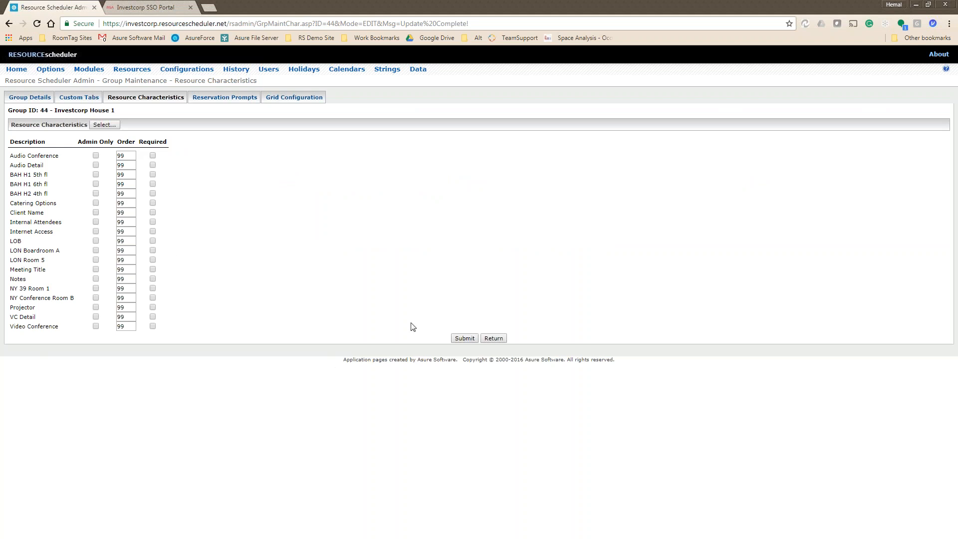
# Save the Investcorp House 1 group and open BAH - 1st Fl Conf Room's resource characteristics.
pyautogui.click(476, 340)
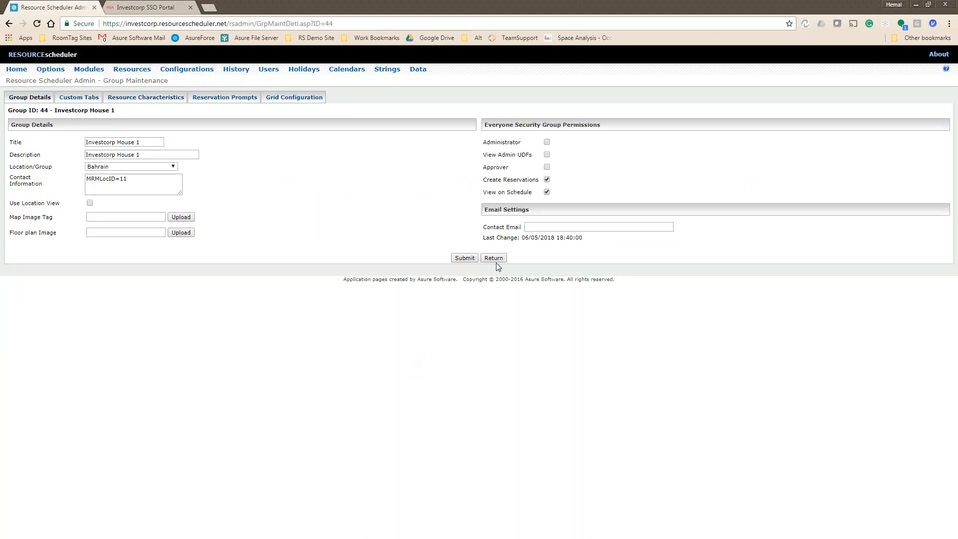
pyautogui.click(466, 260)
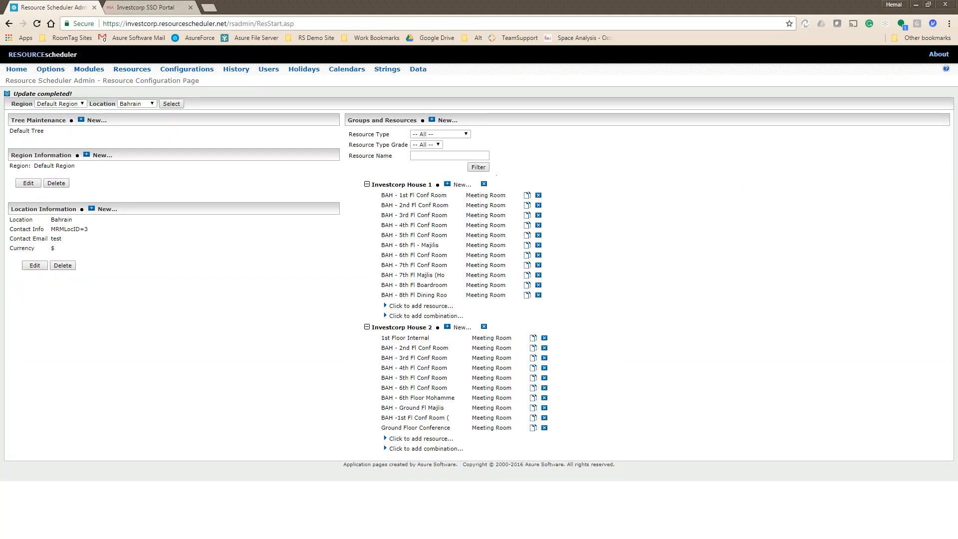
pyautogui.click(414, 195)
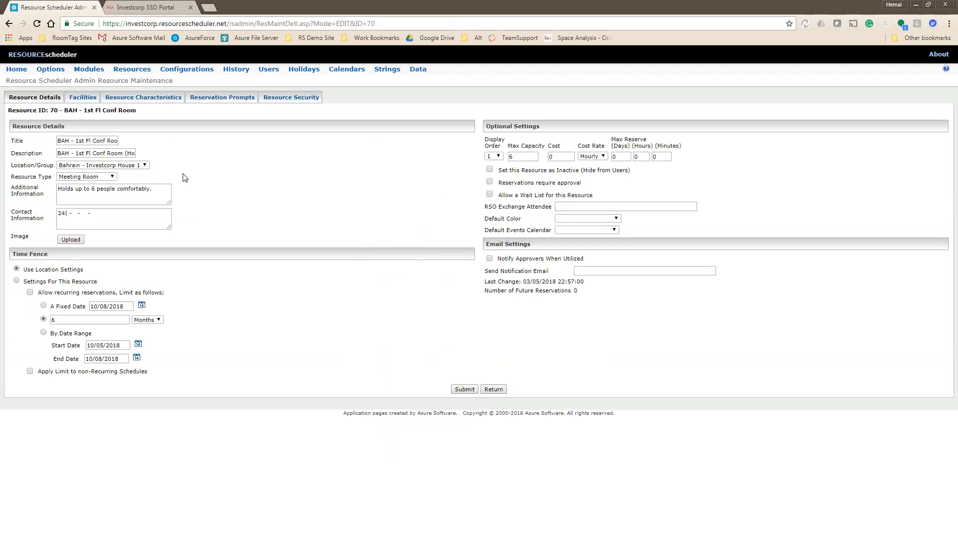
pyautogui.click(83, 98)
pyautogui.click(143, 98)
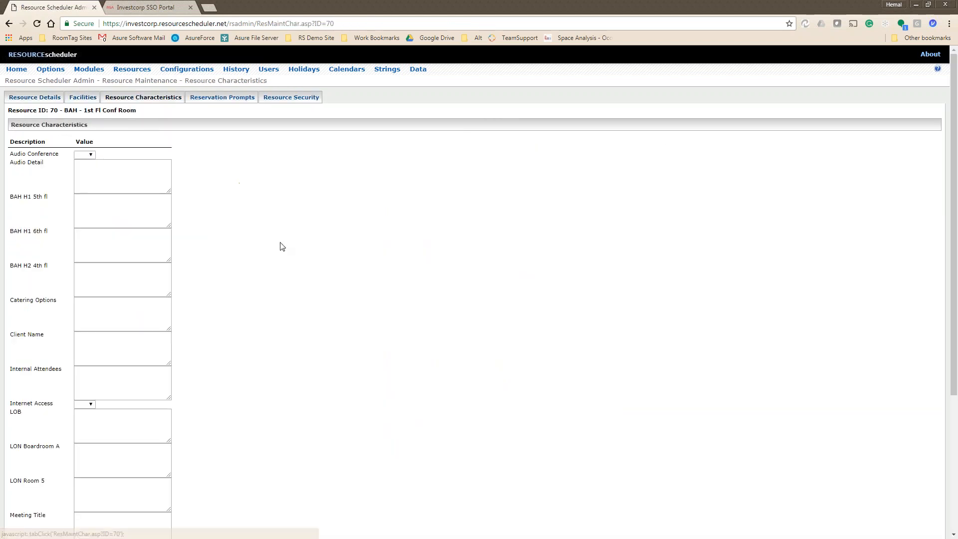
# Inspect the Audio Detail and BAH H1 5th/6th fl fields, leaving Audio Conference blank.
pyautogui.scroll(-1, 283, 328)
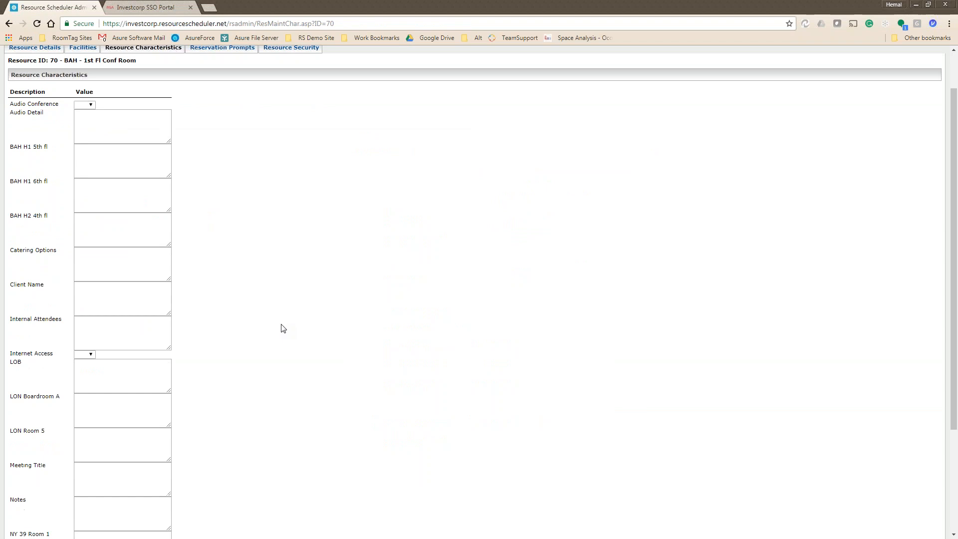
pyautogui.click(97, 130)
pyautogui.click(99, 157)
pyautogui.click(102, 201)
pyautogui.click(90, 106)
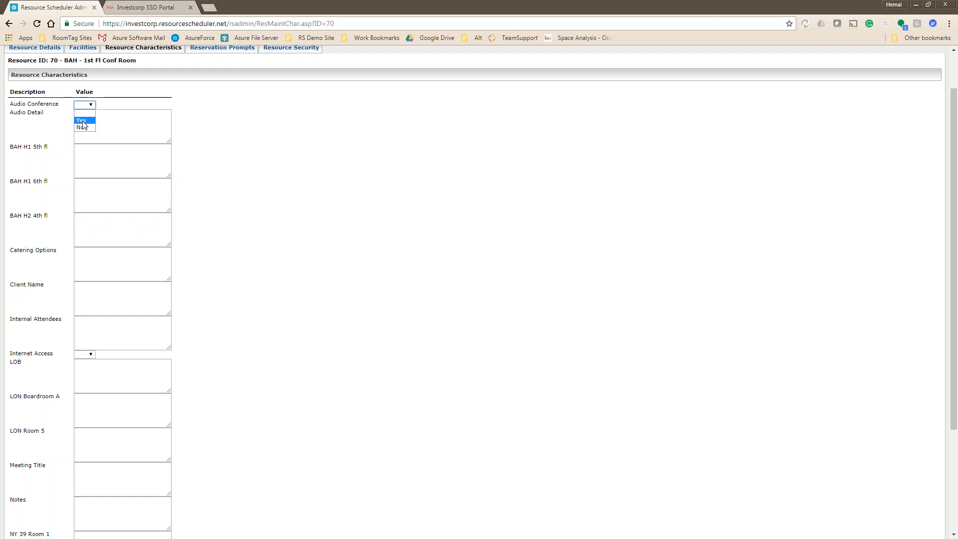
pyautogui.click(254, 131)
# Scroll through the room's characteristics, pointing out the BAH floor labels.
pyautogui.scroll(-3, 229, 330)
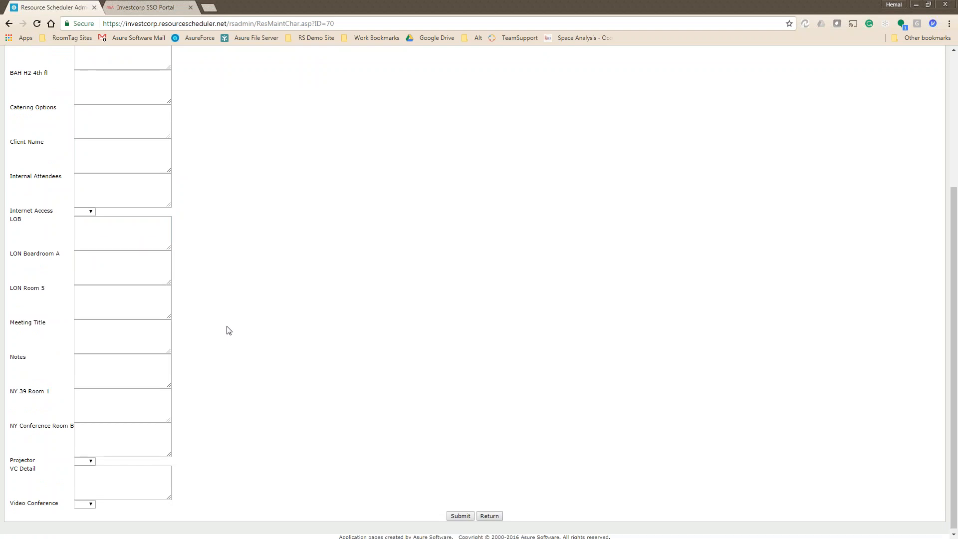
pyautogui.scroll(3, 228, 330)
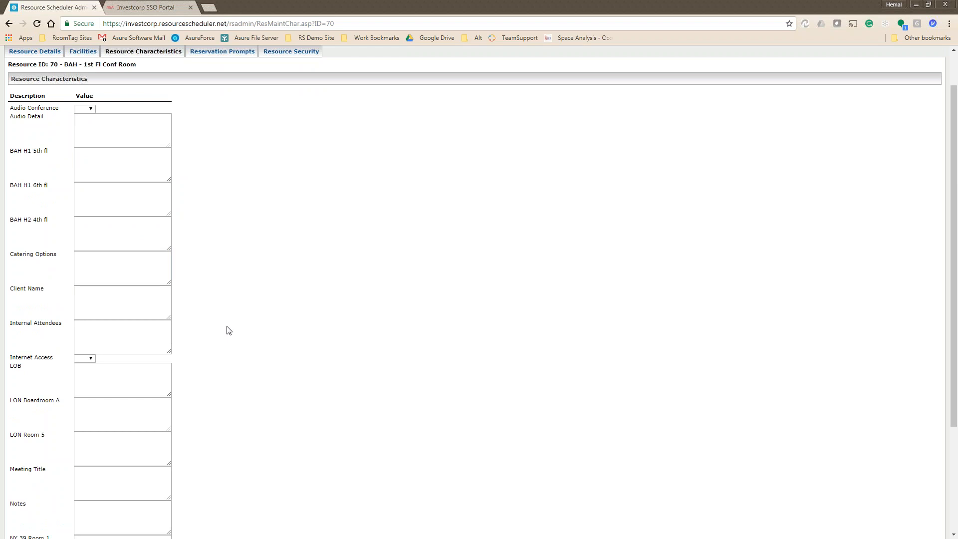
pyautogui.moveTo(11, 151); pyautogui.dragTo(51, 228)
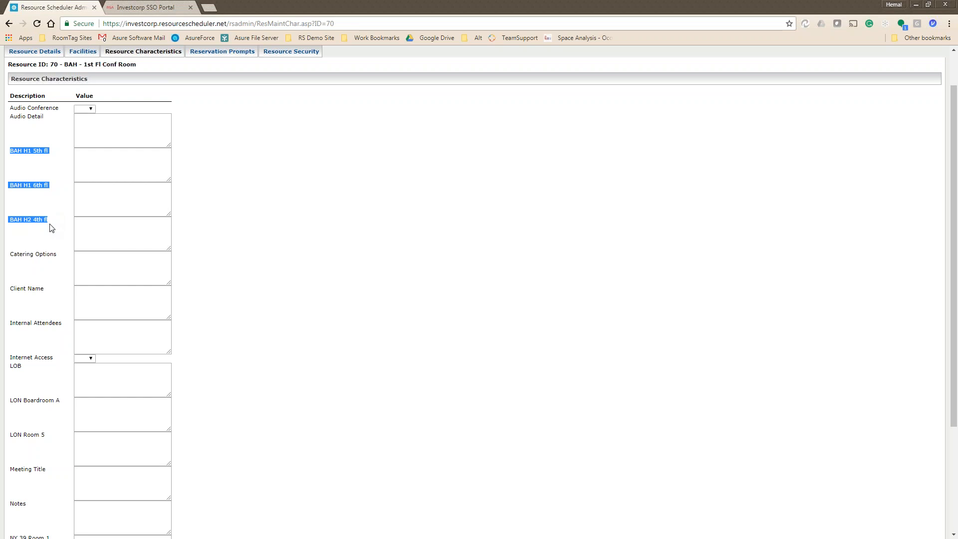
pyautogui.click(52, 228)
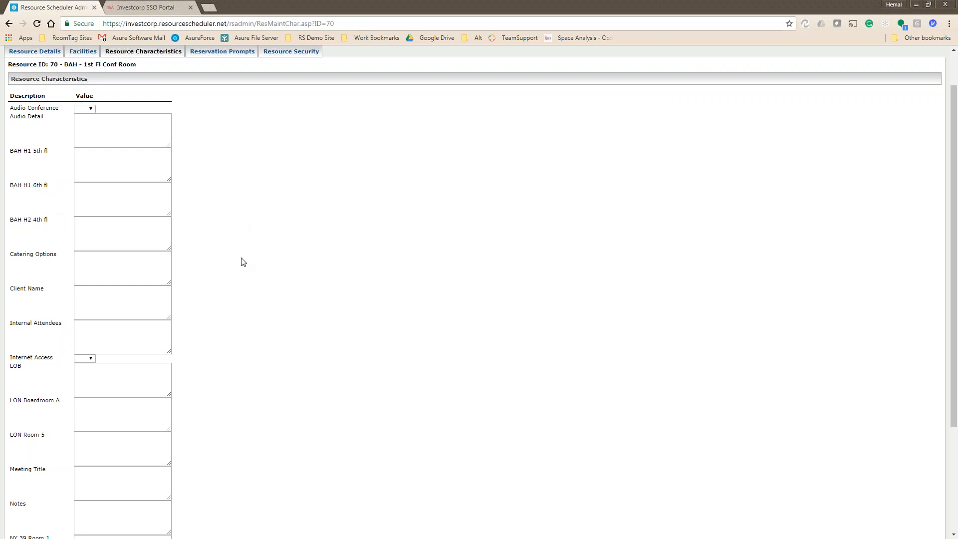
pyautogui.scroll(-2, 246, 261)
pyautogui.scroll(-1, 246, 261)
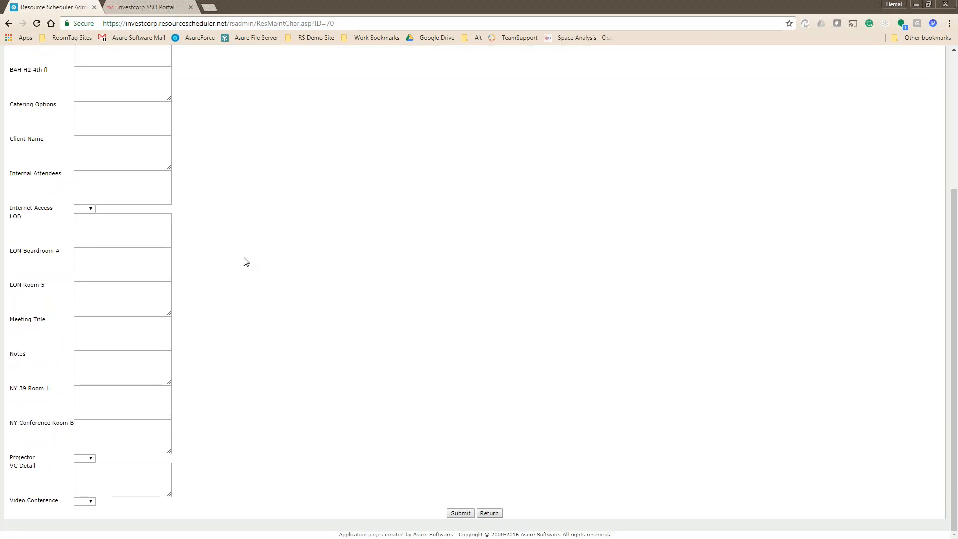
pyautogui.scroll(4, 245, 261)
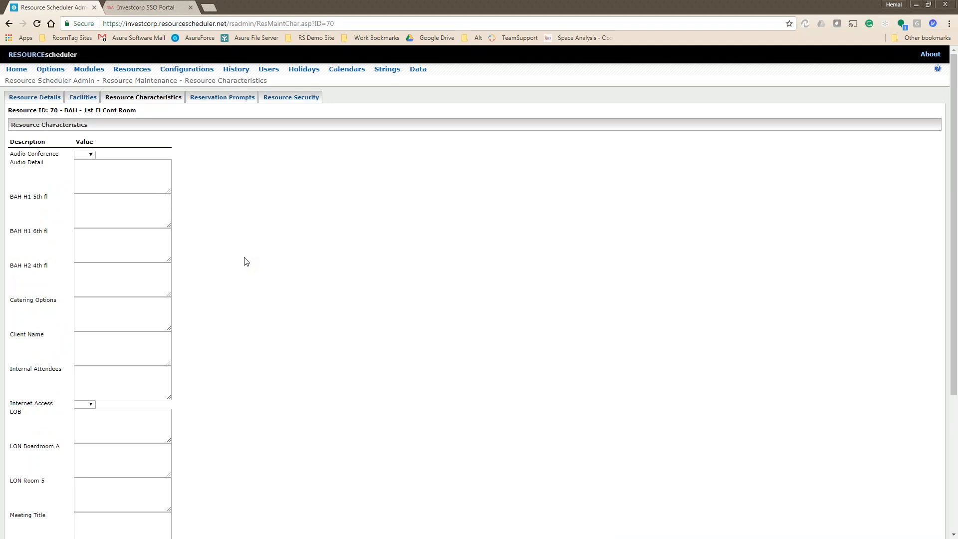
pyautogui.scroll(-4, 246, 261)
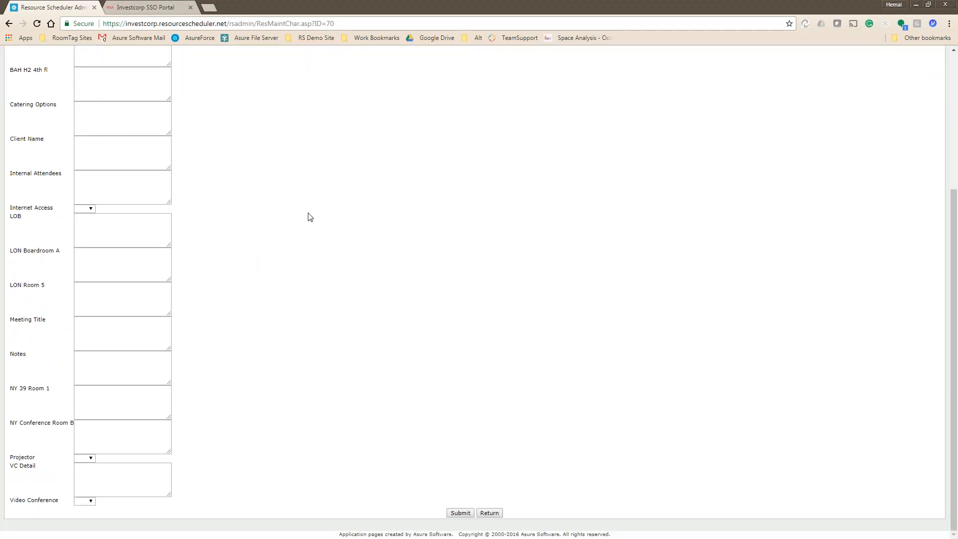
pyautogui.scroll(4, 268, 395)
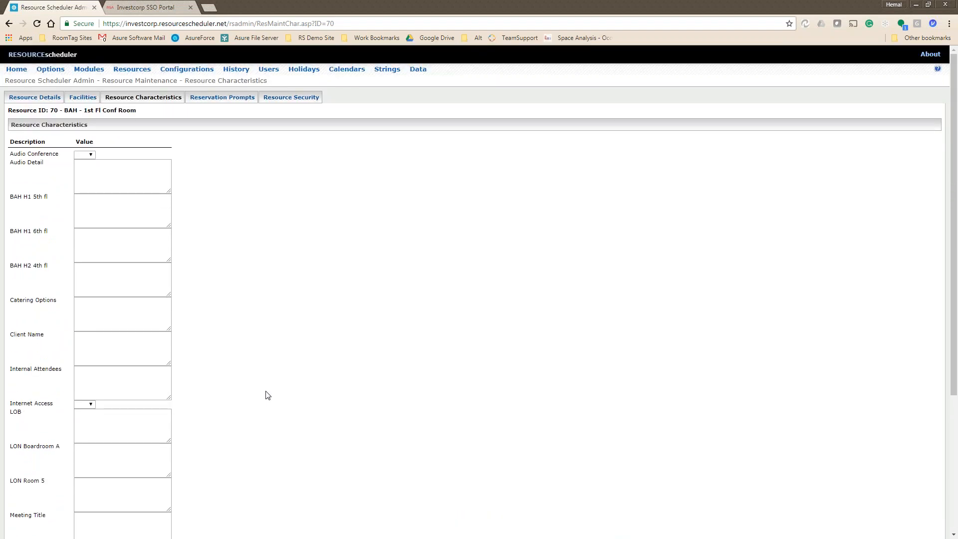
pyautogui.scroll(-4, 268, 395)
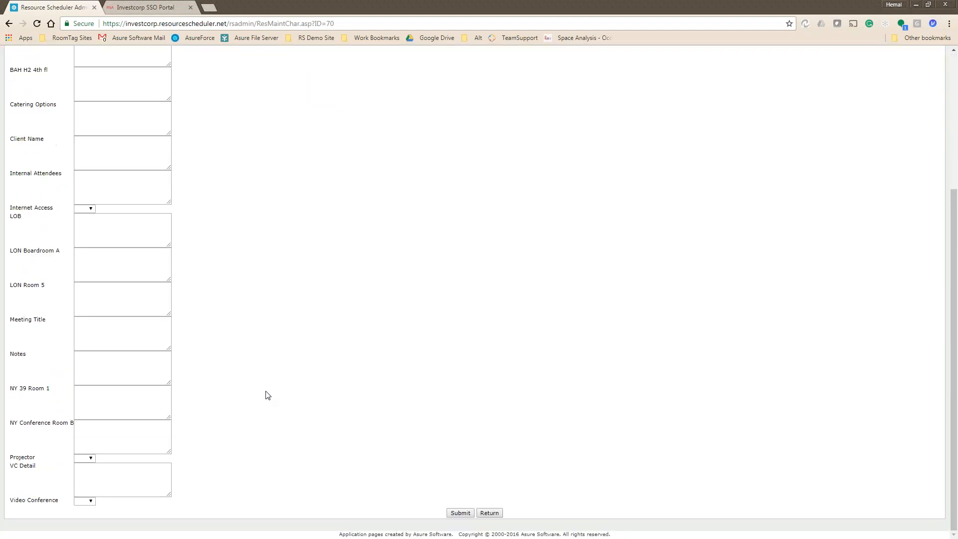
# Return through the room's details to Resource Configuration and reopen Investcorp House 1.
pyautogui.click(489, 513)
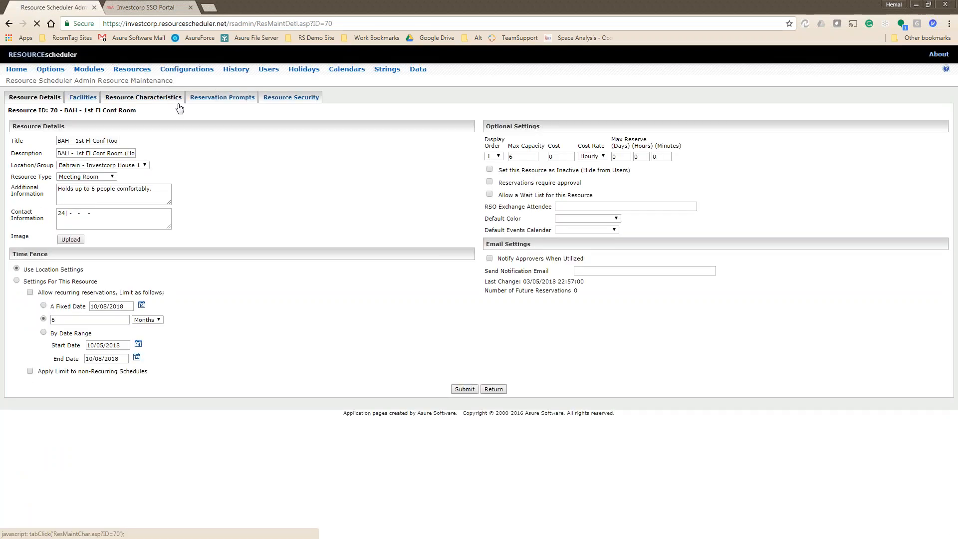
pyautogui.click(172, 98)
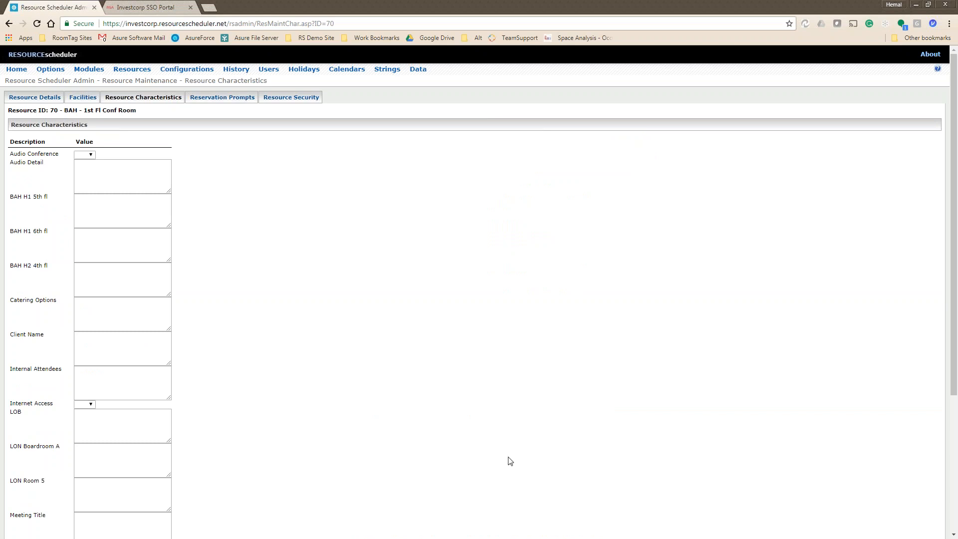
pyautogui.scroll(-4, 509, 458)
pyautogui.click(490, 513)
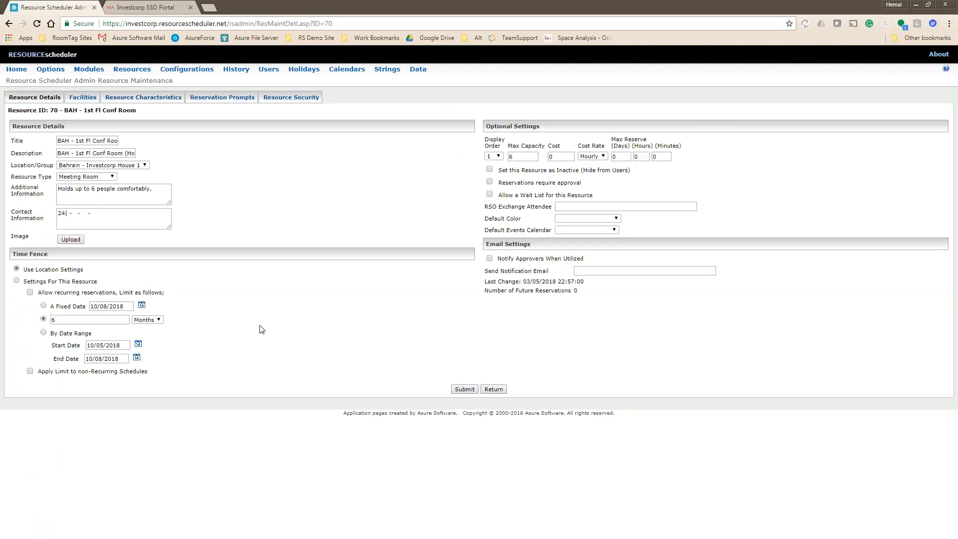
pyautogui.click(493, 389)
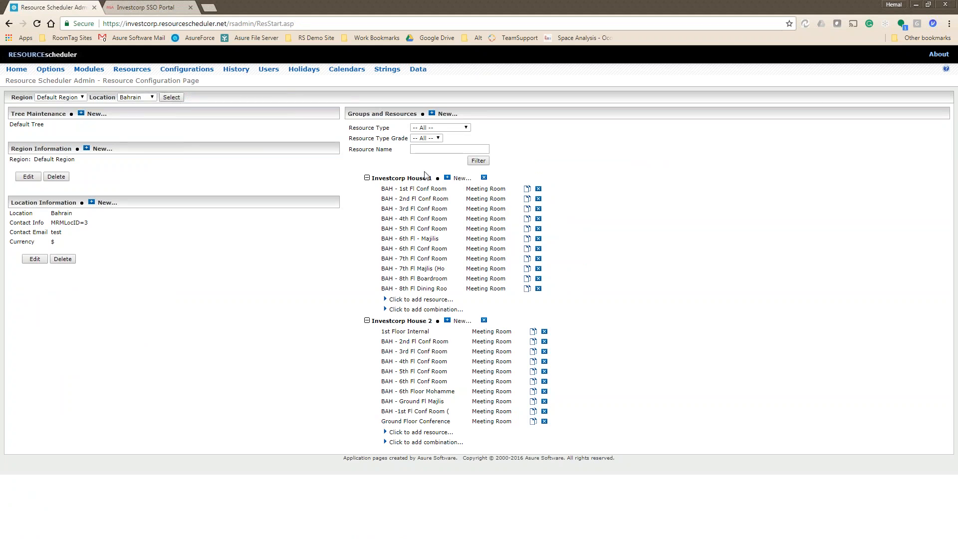
pyautogui.click(403, 178)
# Remove all of group 44's assigned resource characteristics, starting from Audio Conference.
pyautogui.click(143, 99)
pyautogui.click(105, 125)
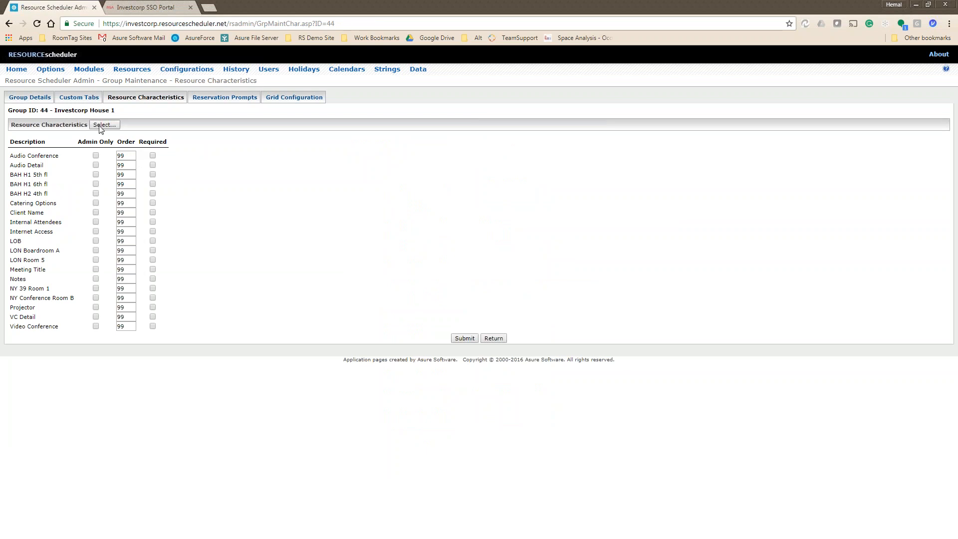
pyautogui.click(711, 124)
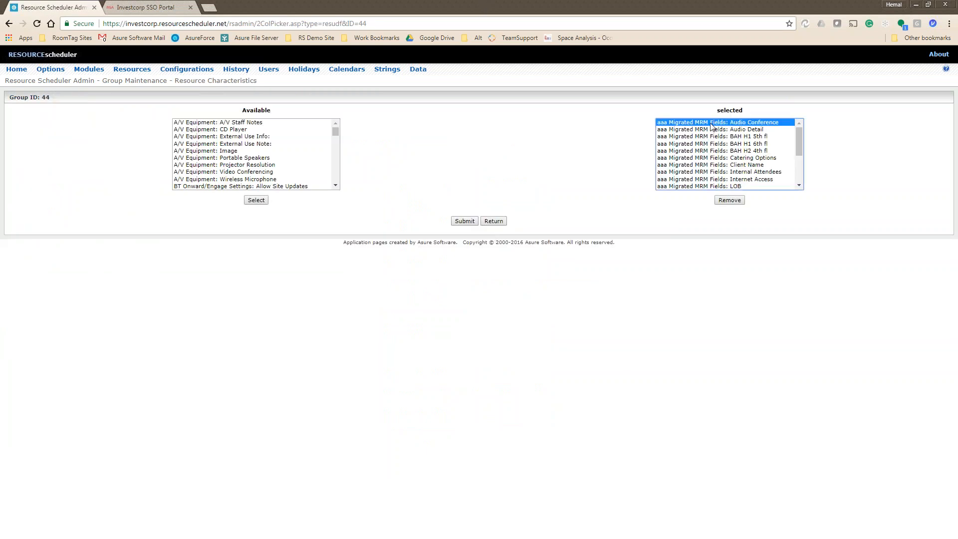
pyautogui.hotkey('shift', 'Down')
pyautogui.hotkey('shift', 'Down')
pyautogui.hotkey('shift', 'Down')
pyautogui.hotkey('shift', 'Down')
pyautogui.hotkey('shift', 'Down')
pyautogui.hotkey('shift', 'Down')
pyautogui.hotkey('shift', 'Down')
pyautogui.hotkey('shift', 'Down')
pyautogui.hotkey('shift', 'Down')
pyautogui.hotkey('shift', 'Down')
pyautogui.hotkey('shift', 'Down')
pyautogui.hotkey('shift', 'Down')
pyautogui.hotkey('shift', 'Down')
pyautogui.hotkey('shift', 'Down')
pyautogui.hotkey('shift', 'Down')
pyautogui.hotkey('shift', 'Down')
pyautogui.hotkey('shift', 'Down')
pyautogui.hotkey('shift', 'Down')
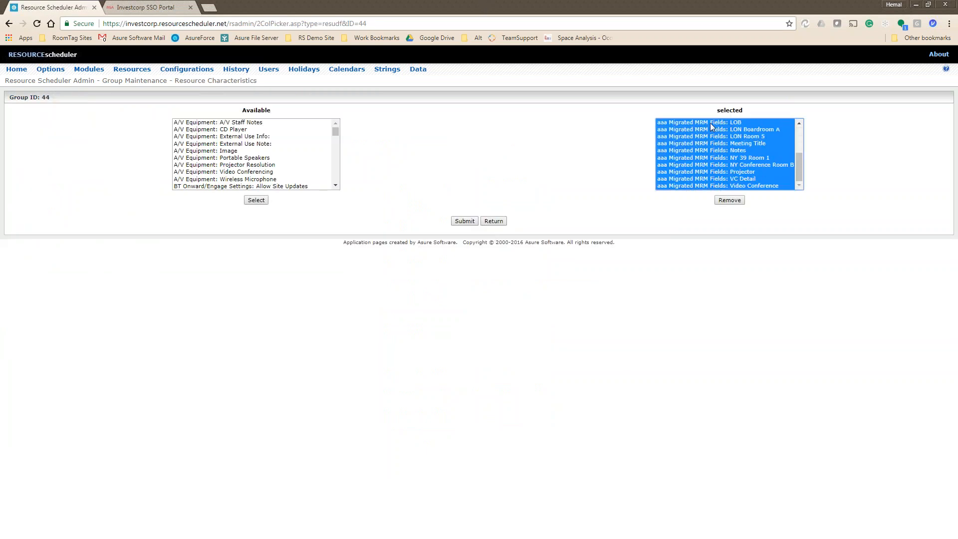
pyautogui.click(730, 200)
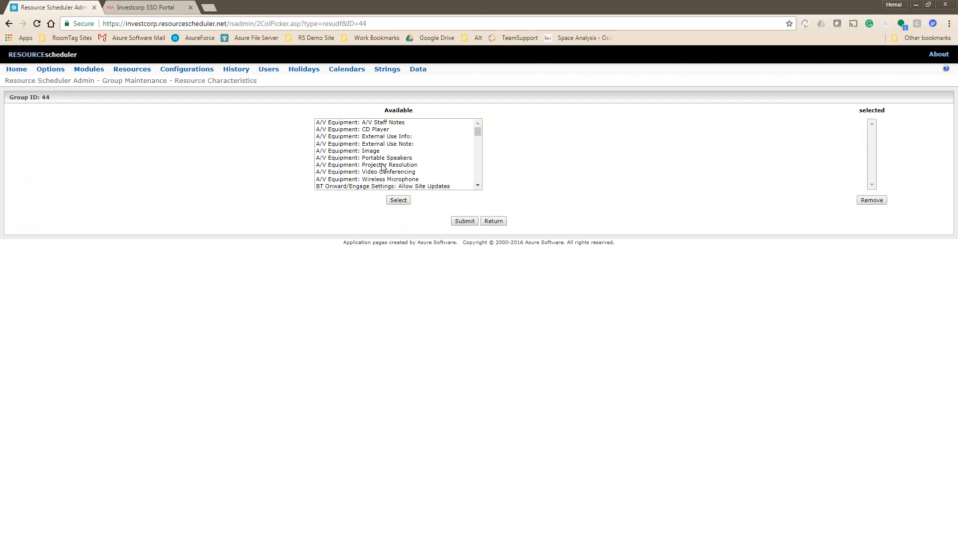
# Step through the available MRM fields: Audio Conference, Client Name, Internal Attendees, Internet Access, Video Conference.
pyautogui.moveTo(479, 133); pyautogui.dragTo(485, 189)
pyautogui.scroll(1, 397, 176)
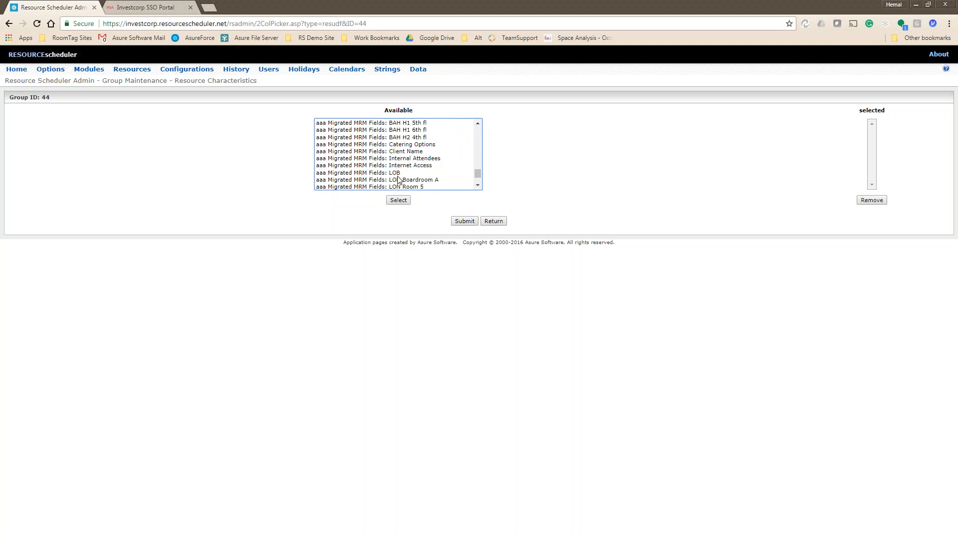
pyautogui.scroll(1, 399, 167)
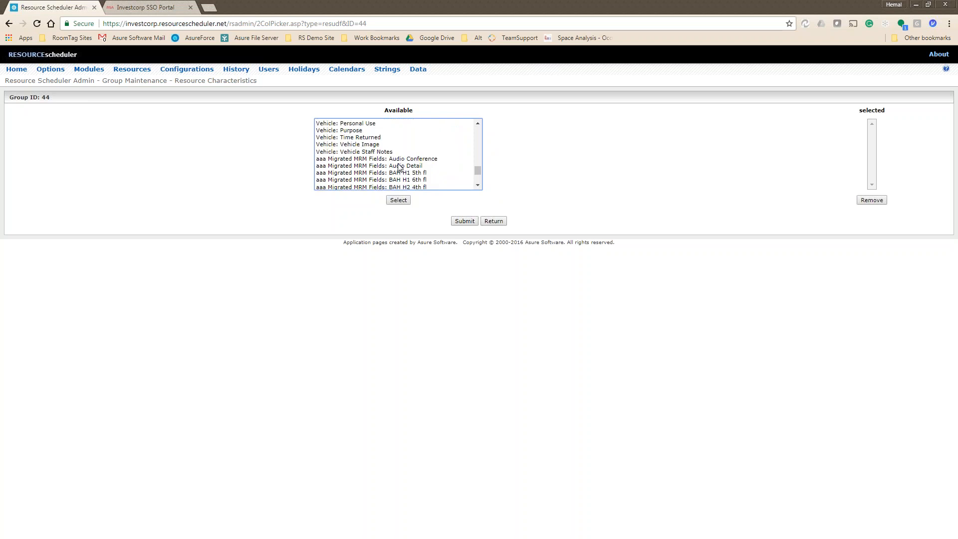
pyautogui.click(399, 160)
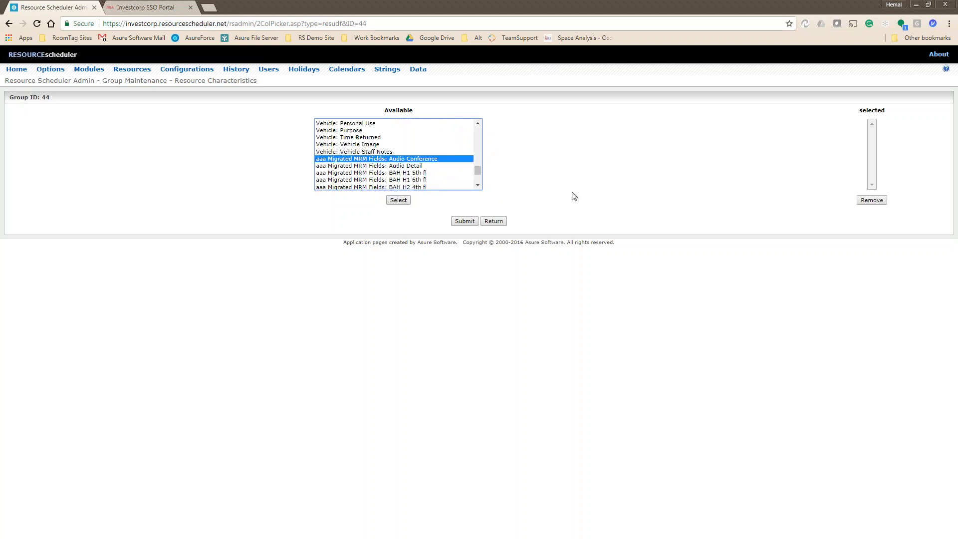
pyautogui.press('Down')
pyautogui.press('Down')
pyautogui.press('Down')
pyautogui.press('Down')
pyautogui.press('Up')
pyautogui.press('Up')
pyautogui.press('Up')
pyautogui.press('Up')
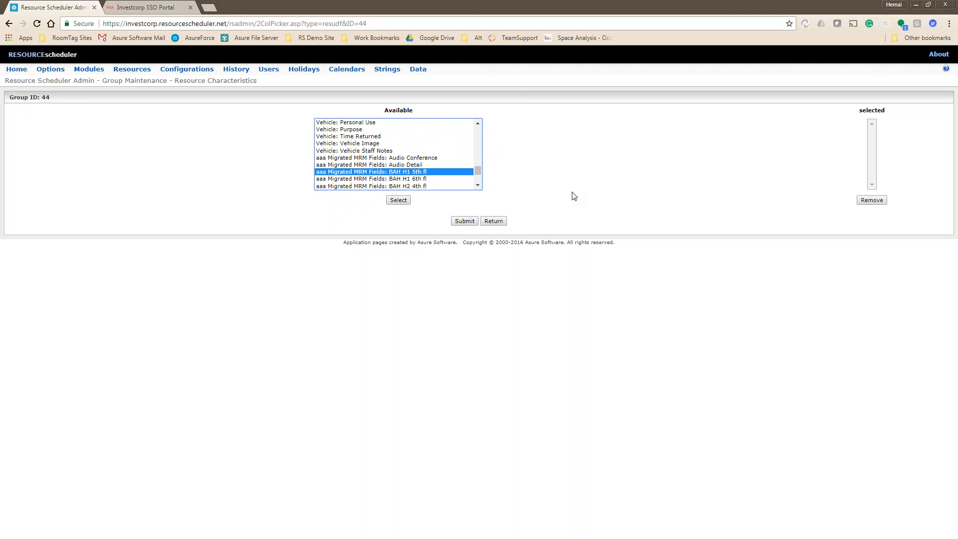
pyautogui.press('Down')
pyautogui.press('Down')
pyautogui.press('Down')
pyautogui.press('Down')
pyautogui.press('Down')
pyautogui.press('Down')
pyautogui.press('Down')
pyautogui.press('Down')
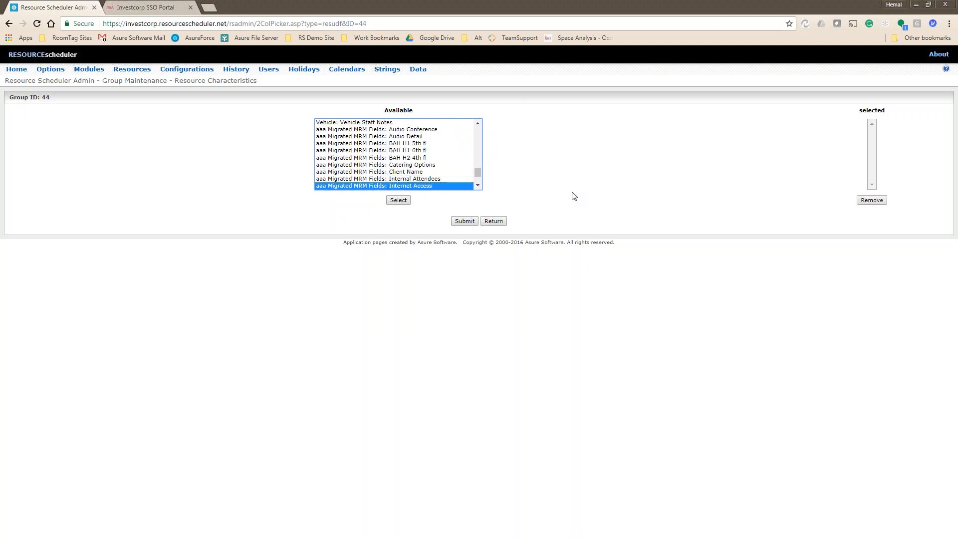
pyautogui.press('Down')
pyautogui.press('Down')
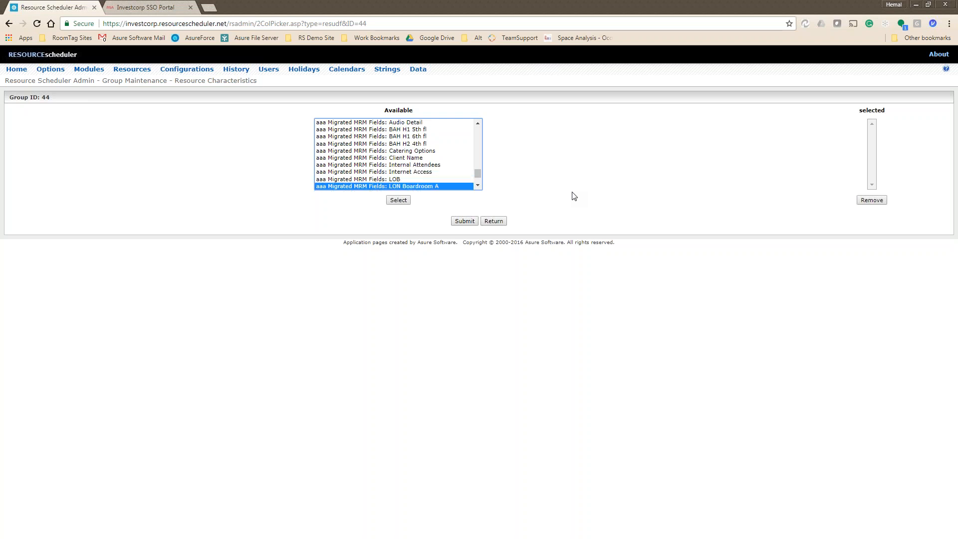
pyautogui.press('Down')
pyautogui.press('Down')
pyautogui.press('Down')
pyautogui.press('Down')
pyautogui.press('Down')
pyautogui.press('Down')
pyautogui.press('Down')
pyautogui.press('Down')
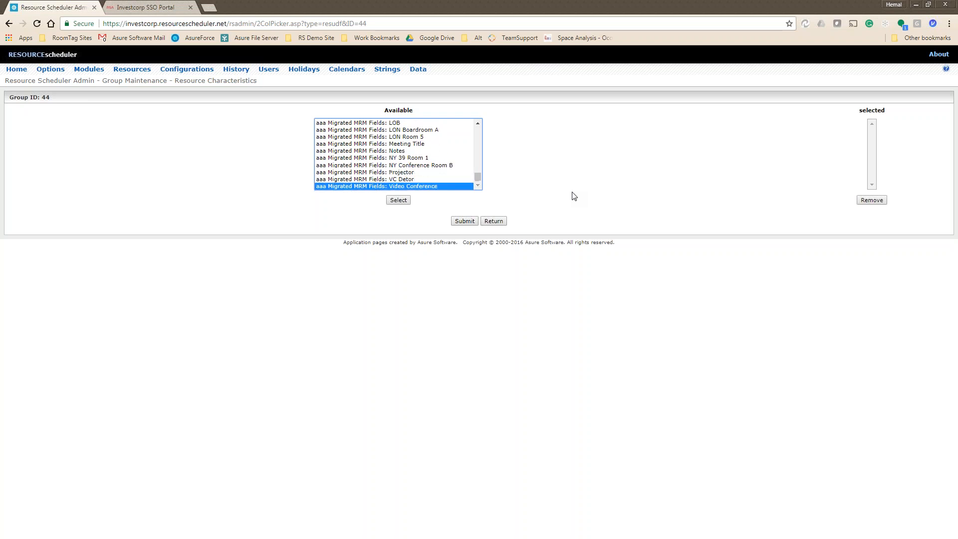
pyautogui.press('Up')
pyautogui.press('Up')
pyautogui.press('Up')
pyautogui.press('Up')
pyautogui.press('Up')
pyautogui.press('Up')
pyautogui.press('Up')
pyautogui.press('Up')
pyautogui.press('Up')
pyautogui.press('Up')
pyautogui.press('Up')
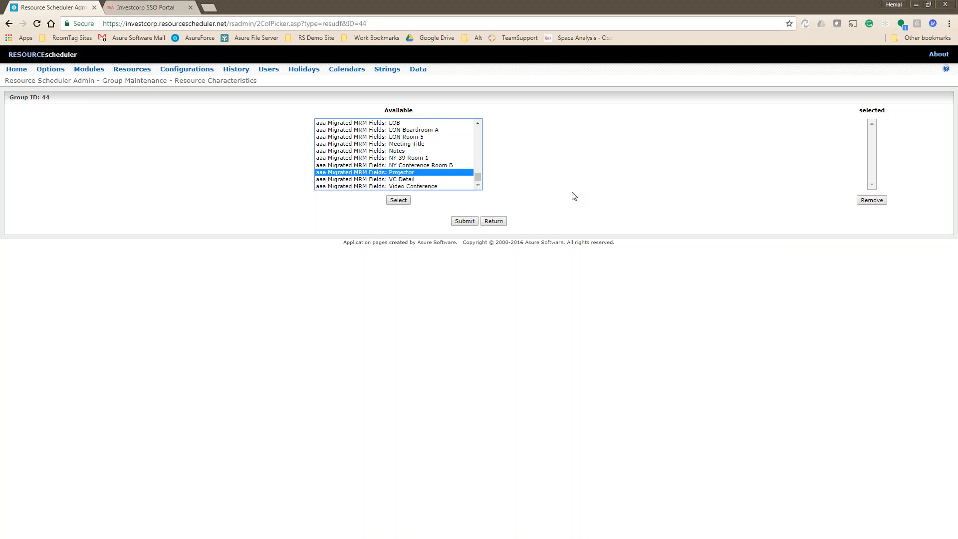
pyautogui.press('Up')
pyautogui.press('Up')
pyautogui.press('Up')
pyautogui.press('Up')
pyautogui.press('Up')
pyautogui.press('Up')
pyautogui.press('Up')
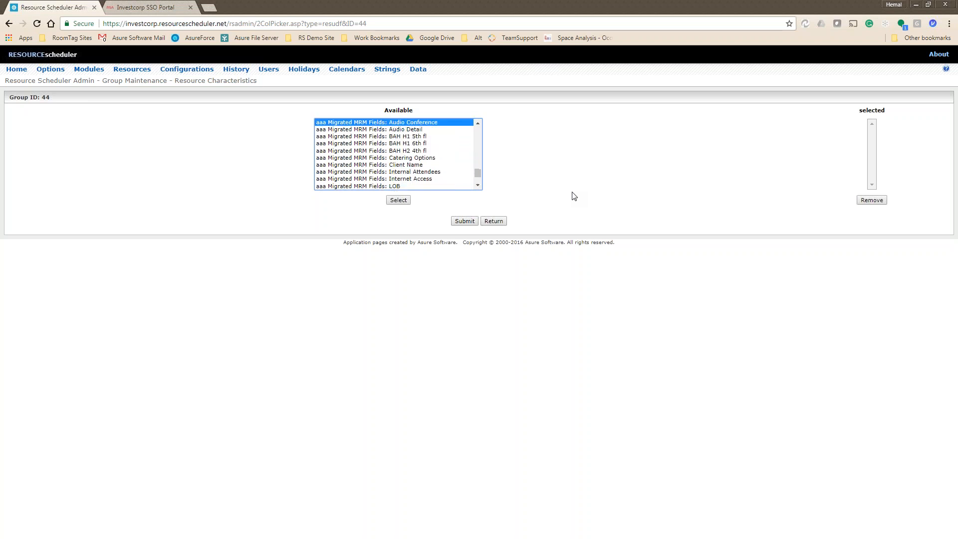
pyautogui.press('Up')
pyautogui.press('Down')
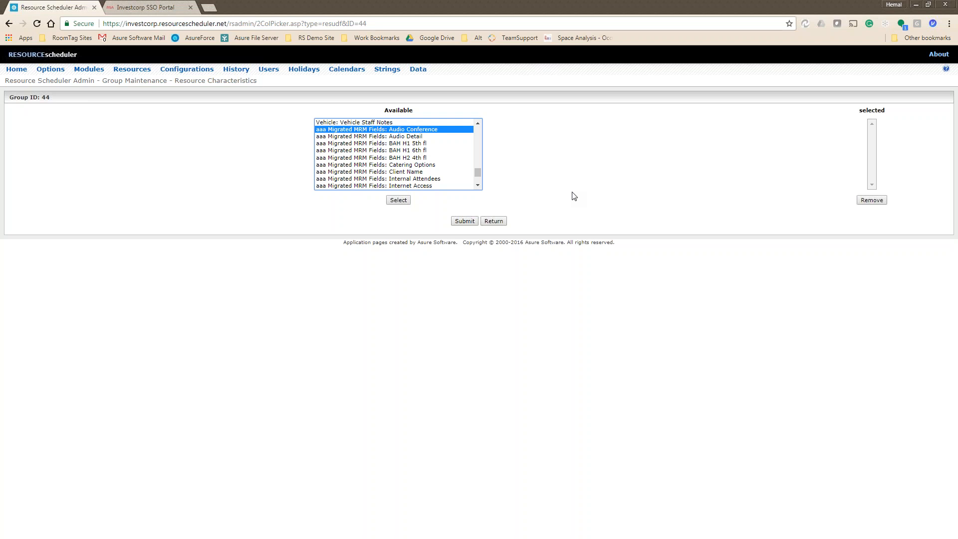
# Browse the available list from BAH H1 5th fl and Catering Options through NY Conference Room B.
pyautogui.click(399, 145)
pyautogui.click(399, 150)
pyautogui.click(400, 158)
pyautogui.click(401, 165)
pyautogui.scroll(-1, 434, 160)
pyautogui.scroll(-2, 434, 163)
pyautogui.click(422, 129)
pyautogui.click(420, 138)
pyautogui.click(402, 145)
pyautogui.click(404, 150)
pyautogui.click(411, 158)
pyautogui.click(411, 165)
pyautogui.click(407, 172)
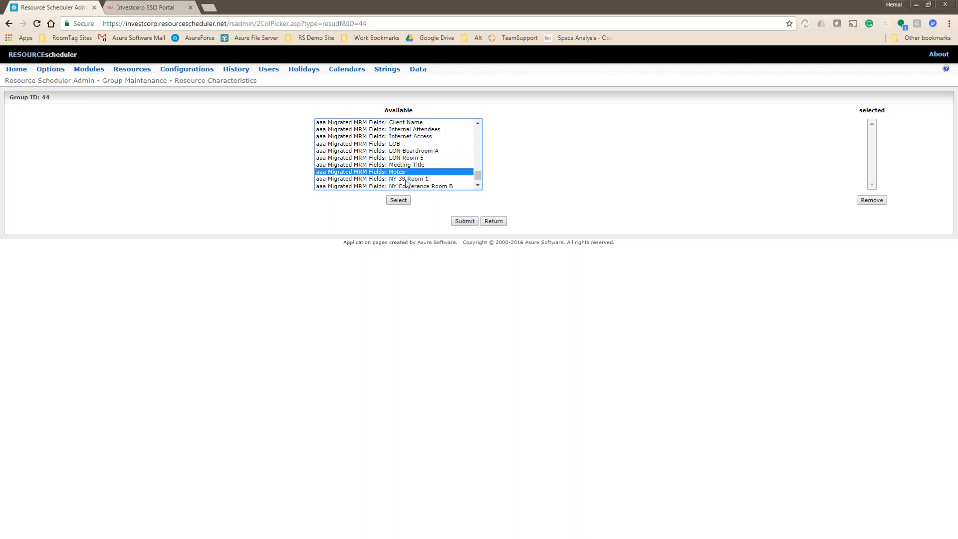
pyautogui.click(405, 180)
pyautogui.click(412, 184)
# Check VC Detail, Video Conference and Projector at the list's end, then go to Configurations.
pyautogui.scroll(-1, 412, 184)
pyautogui.click(404, 178)
pyautogui.click(414, 185)
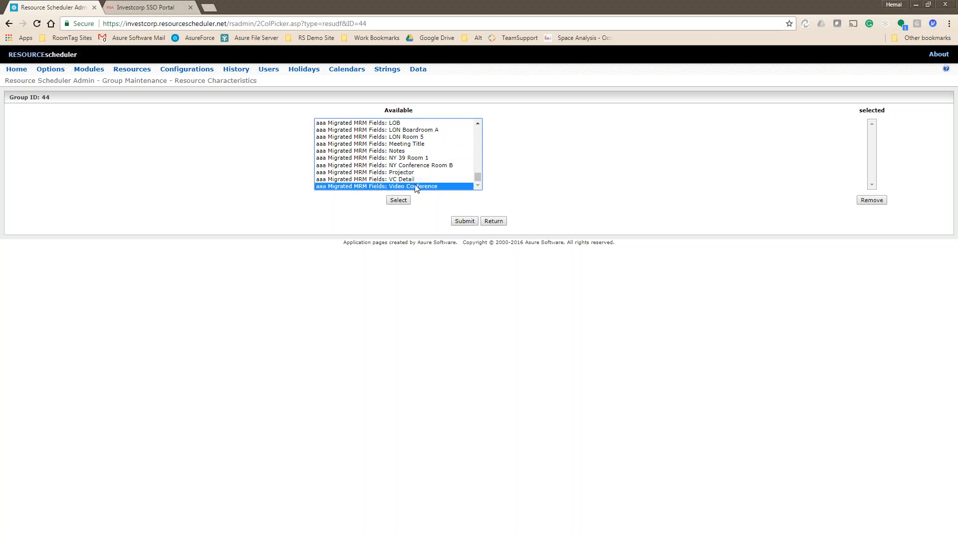
pyautogui.click(397, 172)
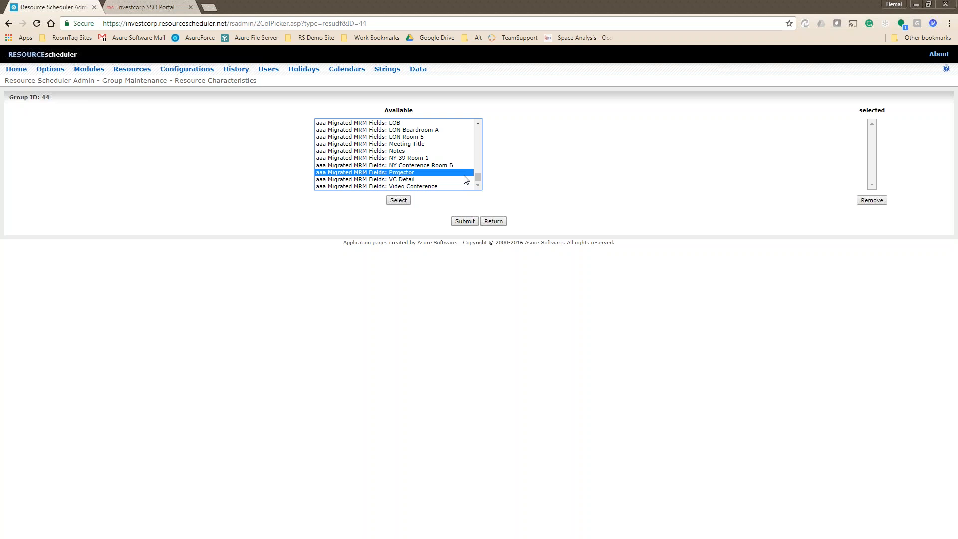
pyautogui.click(497, 228)
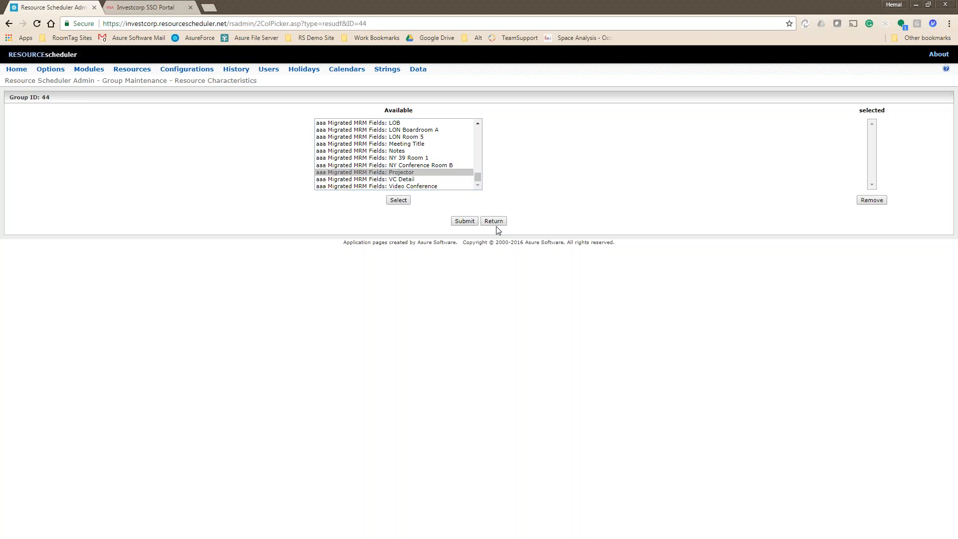
pyautogui.click(199, 70)
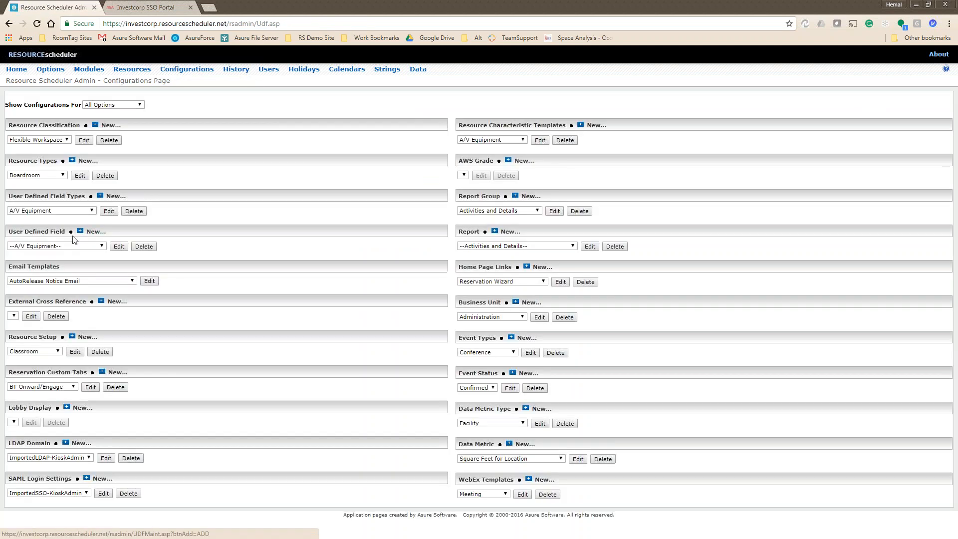
# Look over the User Defined Field list, then open Resources and Investcorp House 1 (group 44).
pyautogui.click(75, 246)
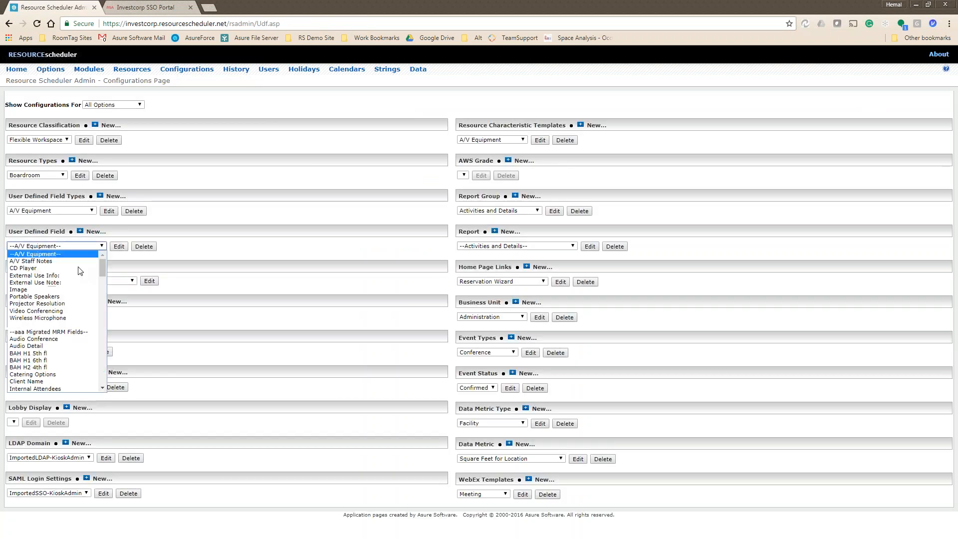
pyautogui.scroll(-5, 73, 363)
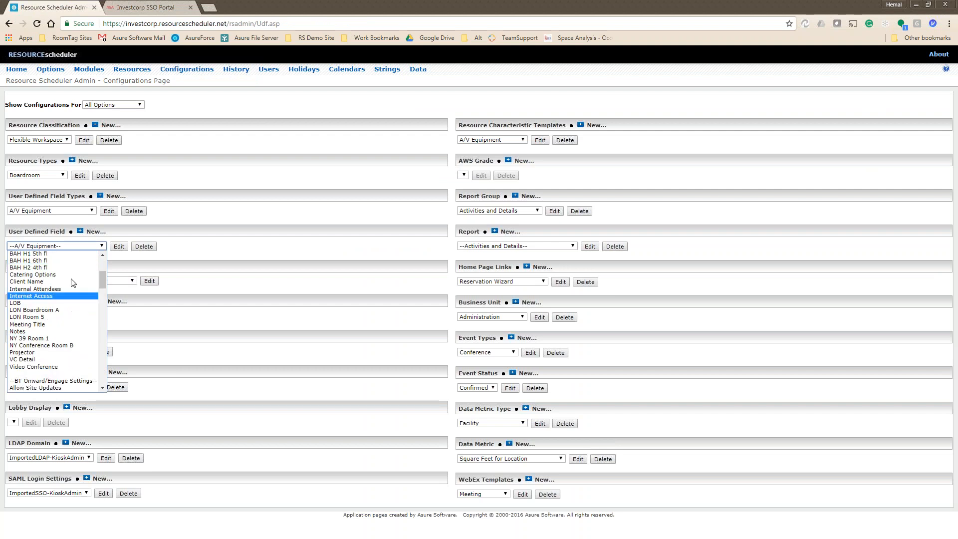
pyautogui.moveTo(108, 286); pyautogui.dragTo(105, 274)
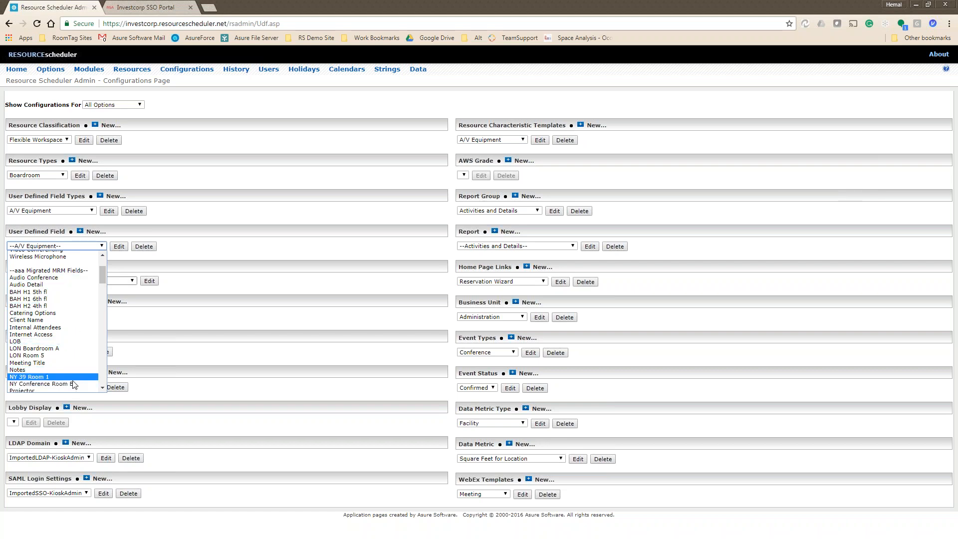
pyautogui.click(183, 68)
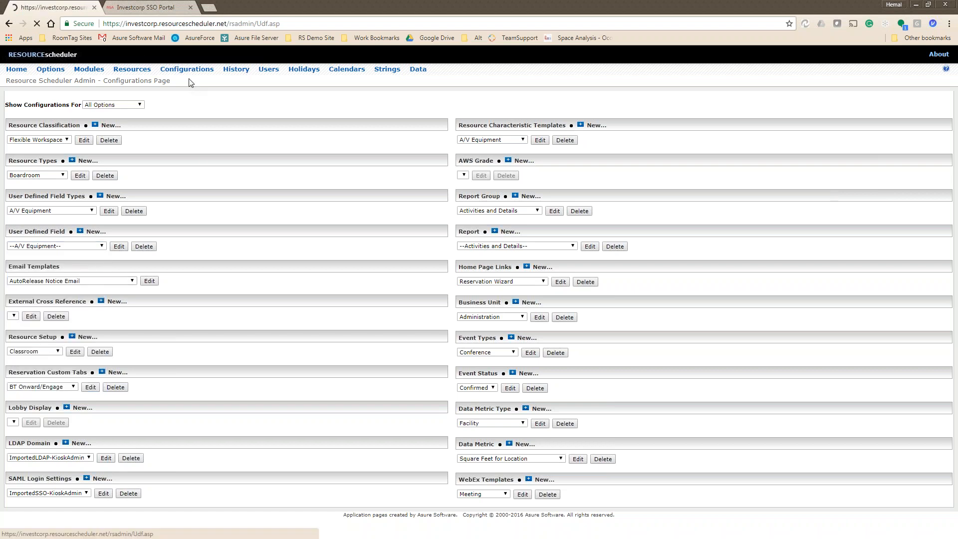
pyautogui.click(417, 179)
# Remove every Investcorp House 1 characteristic except Audio Conference and Video Conference.
pyautogui.click(174, 97)
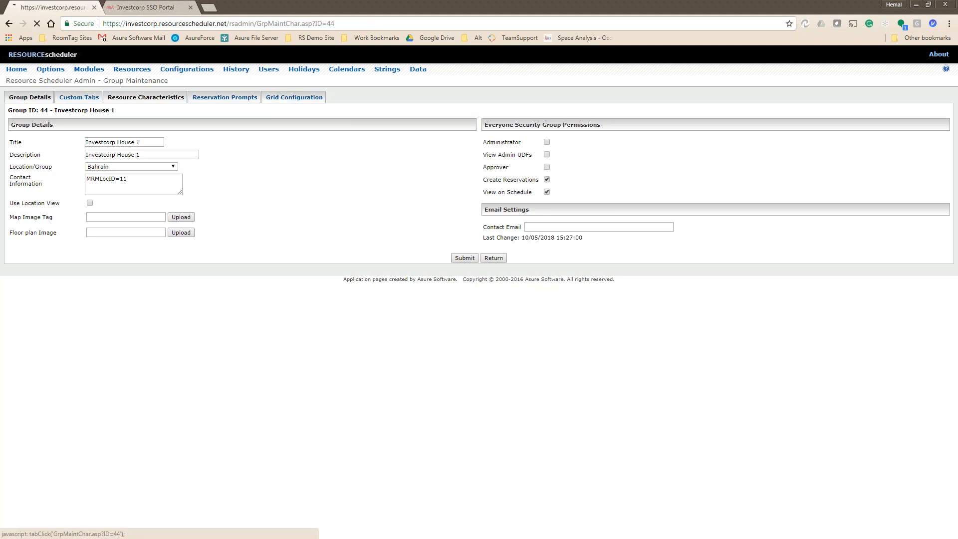
pyautogui.click(106, 125)
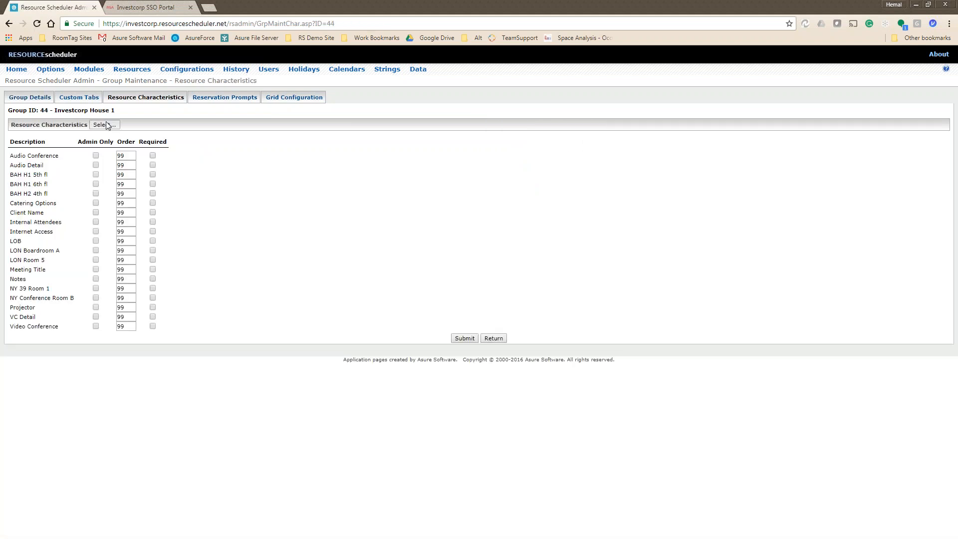
pyautogui.click(701, 136)
pyautogui.press('Up')
pyautogui.press('Up')
pyautogui.hotkey('shift', 'Down')
pyautogui.hotkey('shift', 'Down')
pyautogui.hotkey('shift', 'Down')
pyautogui.hotkey('shift', 'Down')
pyautogui.hotkey('shift', 'Down')
pyautogui.hotkey('shift', 'Down')
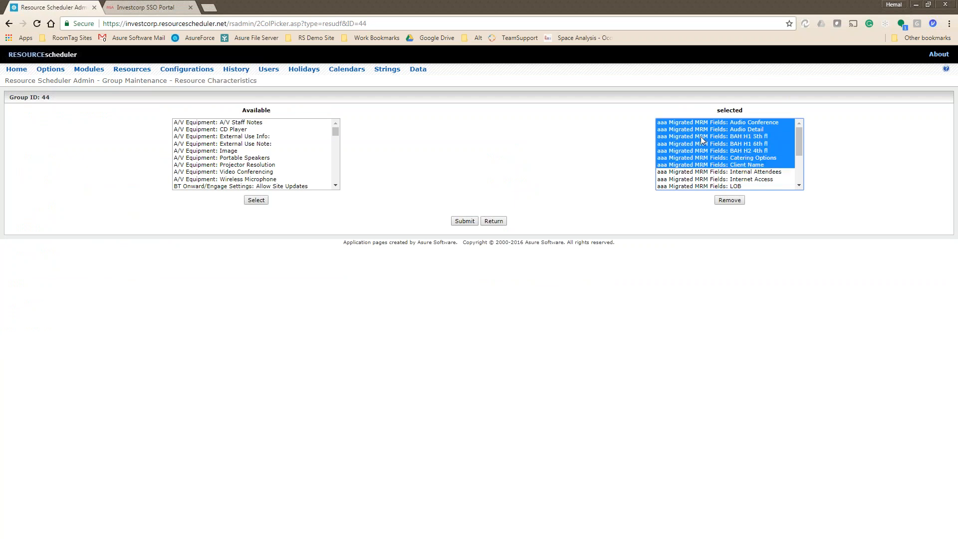
pyautogui.press('Up')
pyautogui.press('Up')
pyautogui.press('Up')
pyautogui.press('Up')
pyautogui.press('Up')
pyautogui.hotkey('shift', 'Down')
pyautogui.hotkey('shift', 'Down')
pyautogui.hotkey('shift', 'Down')
pyautogui.hotkey('shift', 'Down')
pyautogui.hotkey('shift', 'Down')
pyautogui.hotkey('shift', 'Down')
pyautogui.hotkey('shift', 'Down')
pyautogui.hotkey('shift', 'Down')
pyautogui.hotkey('shift', 'Down')
pyautogui.hotkey('shift', 'Down')
pyautogui.hotkey('shift', 'Down')
pyautogui.hotkey('shift', 'Down')
pyautogui.hotkey('shift', 'Down')
pyautogui.hotkey('shift', 'Down')
pyautogui.hotkey('shift', 'Down')
pyautogui.hotkey('shift', 'Down')
pyautogui.hotkey('shift', 'Down')
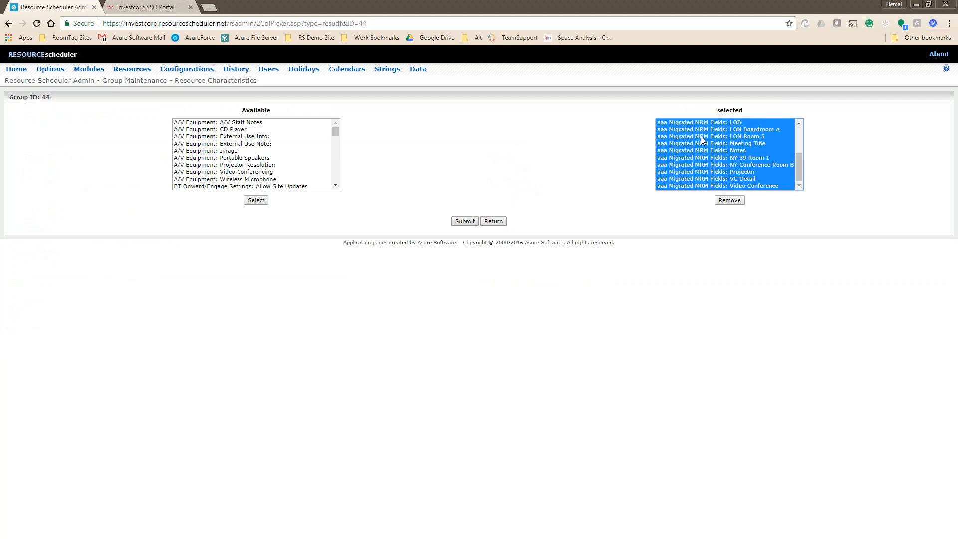
pyautogui.hotkey('shift', 'Up')
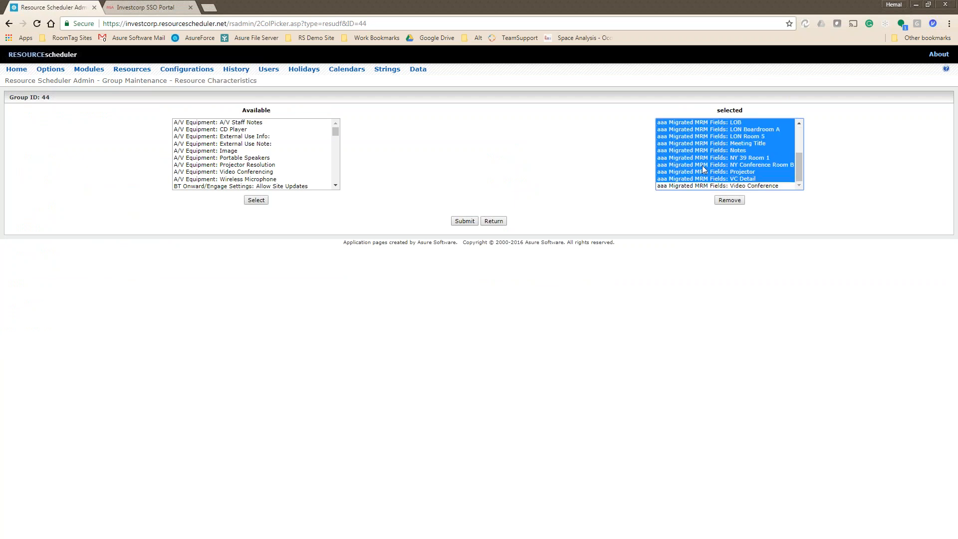
pyautogui.click(731, 201)
# Submit the trimmed characteristics and return to the Resource Configuration list.
pyautogui.click(464, 221)
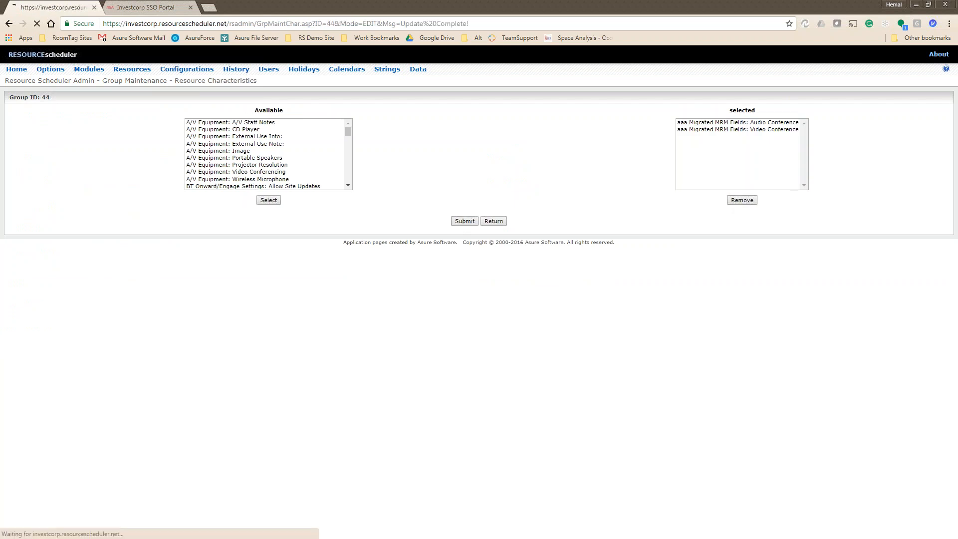
pyautogui.click(456, 178)
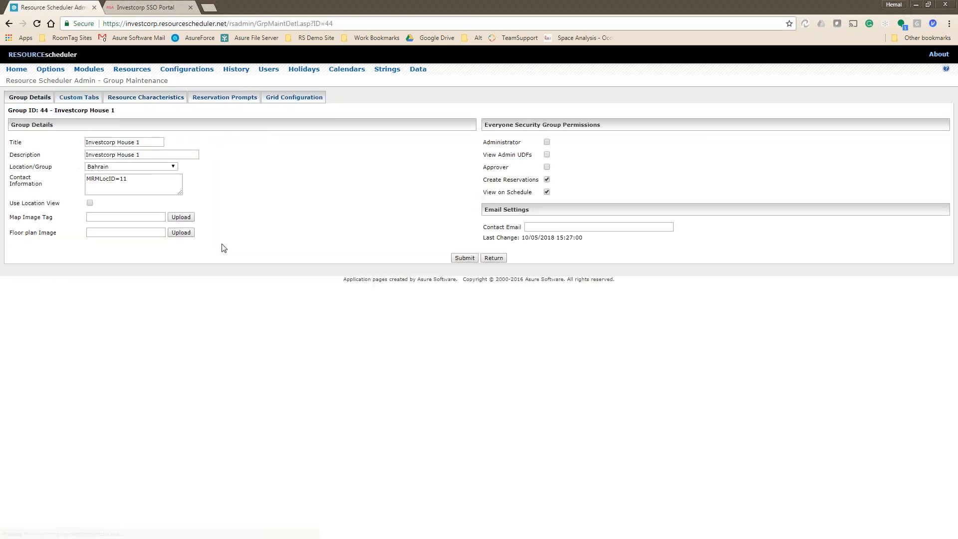
pyautogui.click(9, 24)
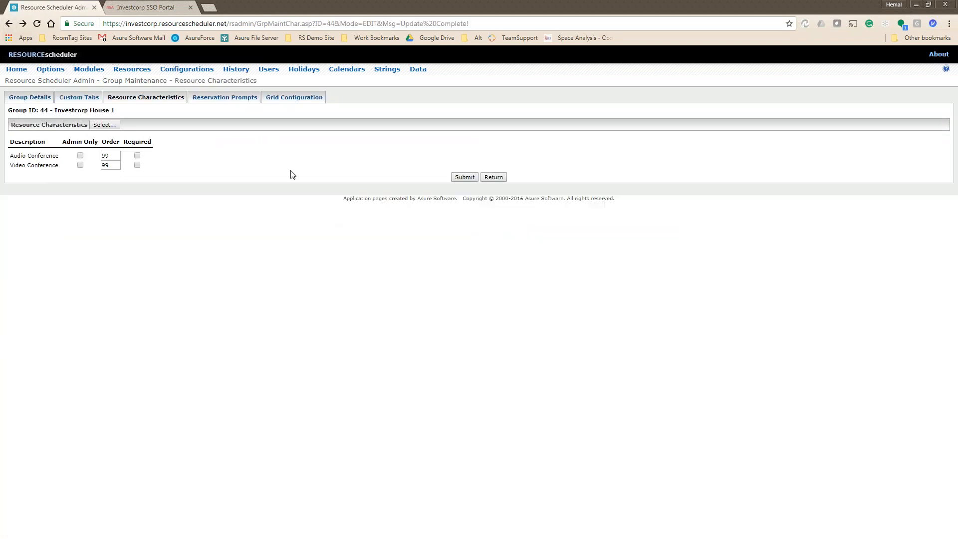
pyautogui.click(463, 178)
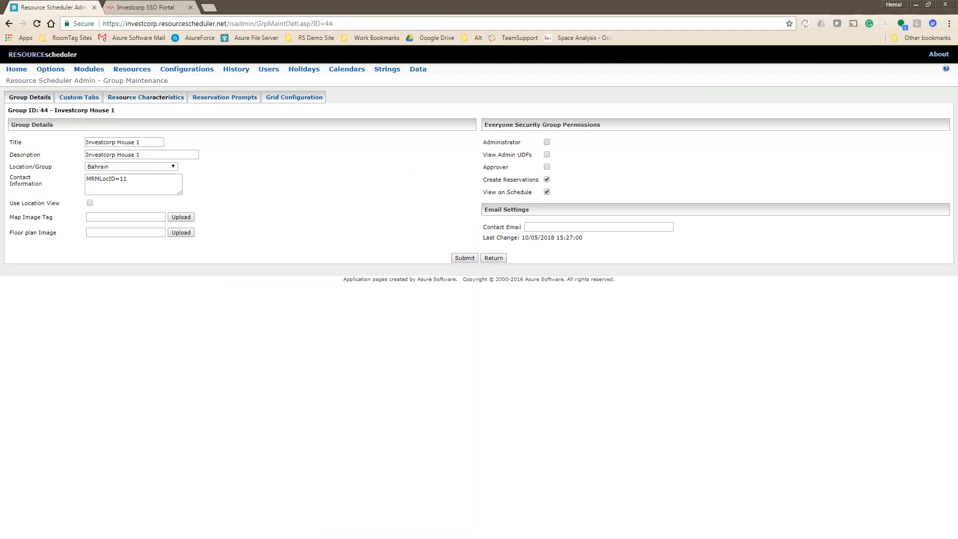
pyautogui.click(457, 258)
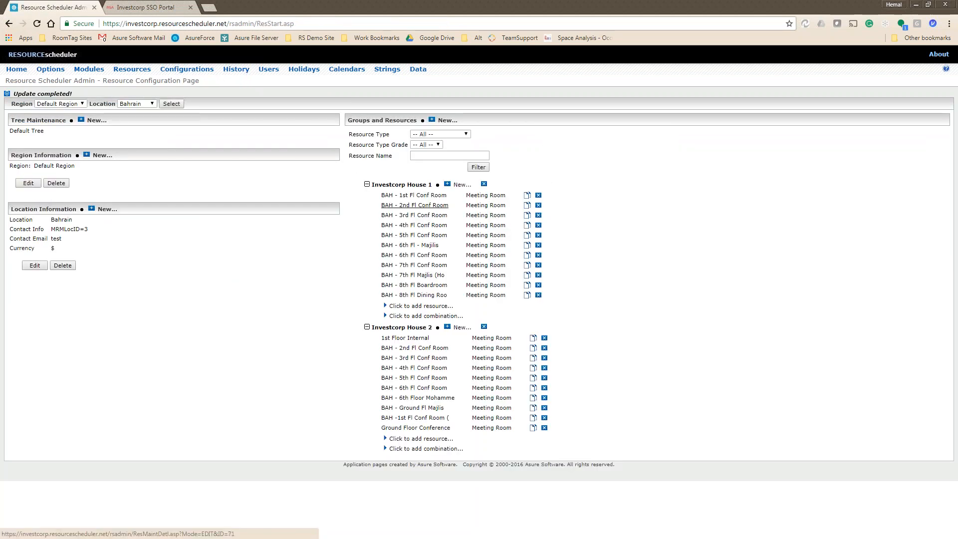
# Set Audio Conference and Video Conference to Yes for BAH - 1st Fl Conf Room and submit.
pyautogui.click(420, 195)
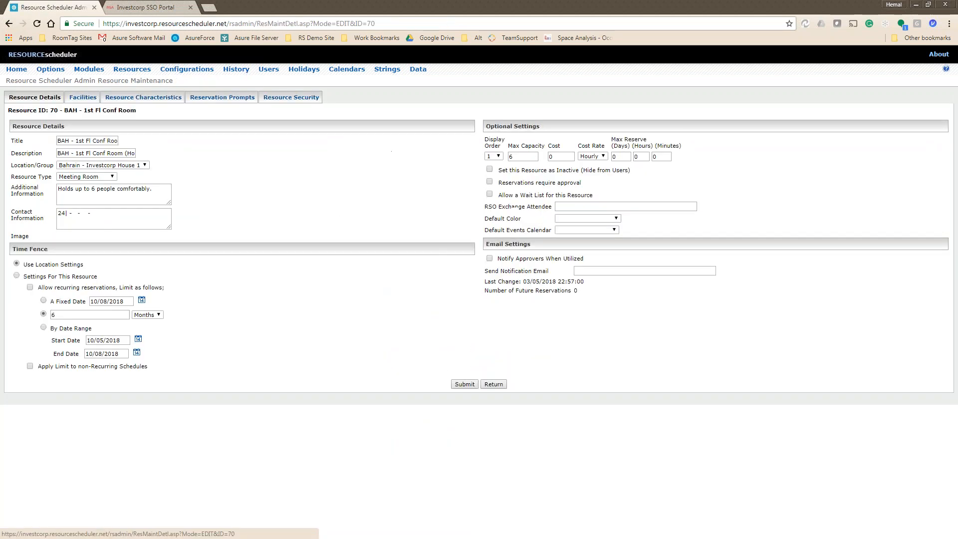
pyautogui.click(146, 98)
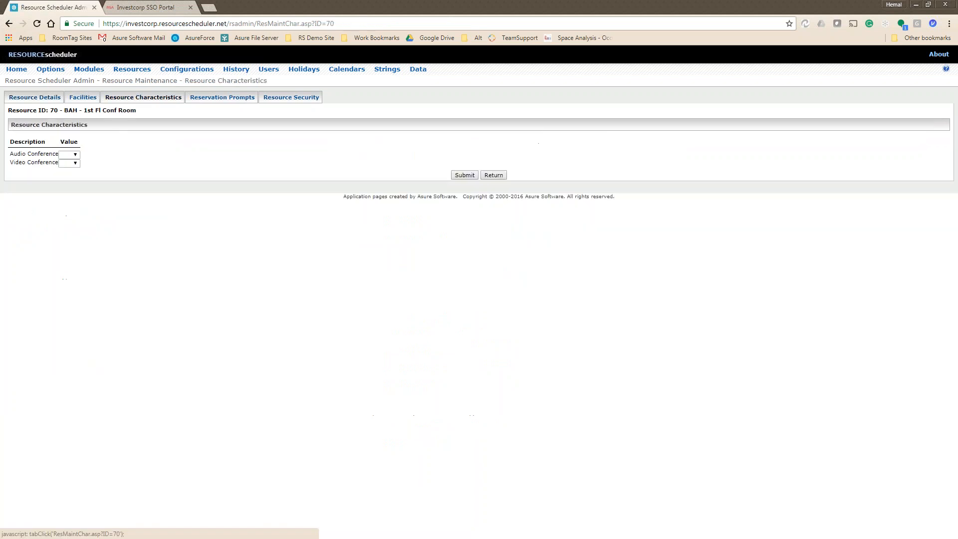
pyautogui.click(70, 158)
pyautogui.click(68, 173)
pyautogui.click(70, 162)
pyautogui.click(86, 184)
pyautogui.click(72, 171)
pyautogui.click(69, 180)
pyautogui.click(461, 176)
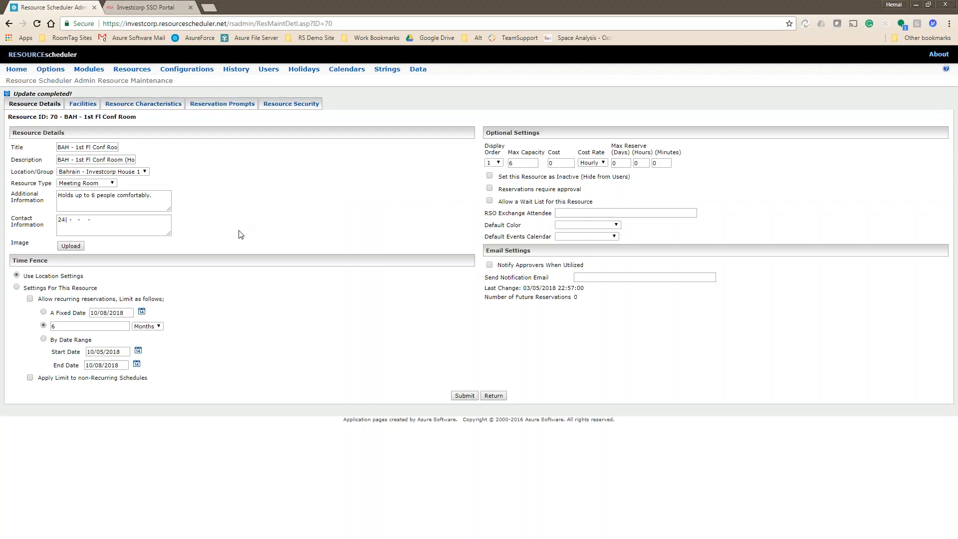
pyautogui.click(463, 396)
# Set Audio Conference to No and Video Conference to Yes for BAH - 2nd Fl Conf Room, then submit.
pyautogui.click(422, 205)
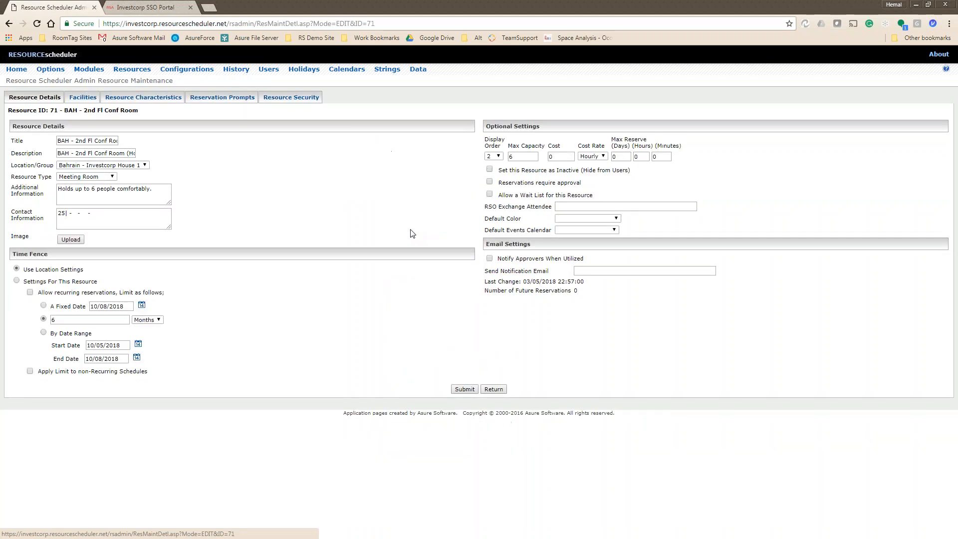
pyautogui.click(156, 97)
pyautogui.click(70, 154)
pyautogui.click(69, 171)
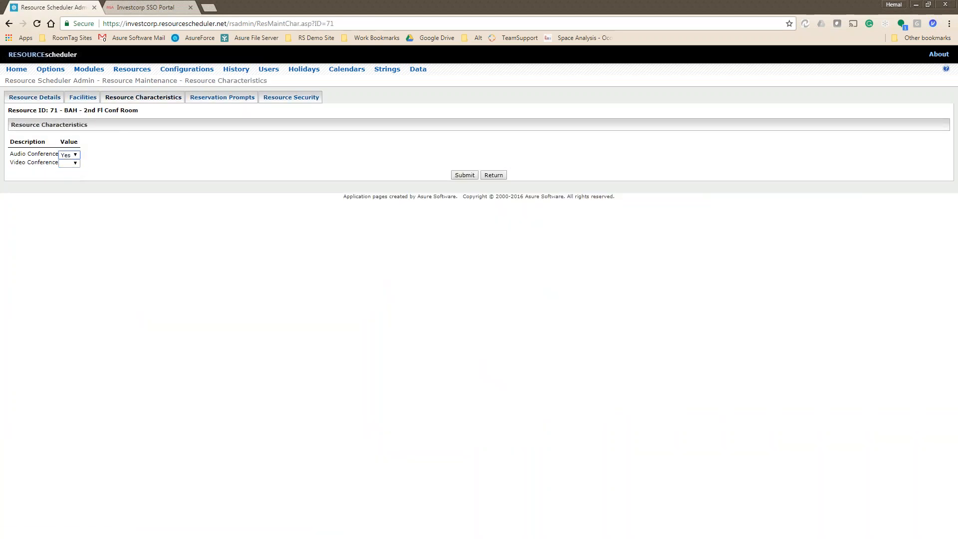
pyautogui.click(70, 155)
pyautogui.click(67, 178)
pyautogui.click(70, 163)
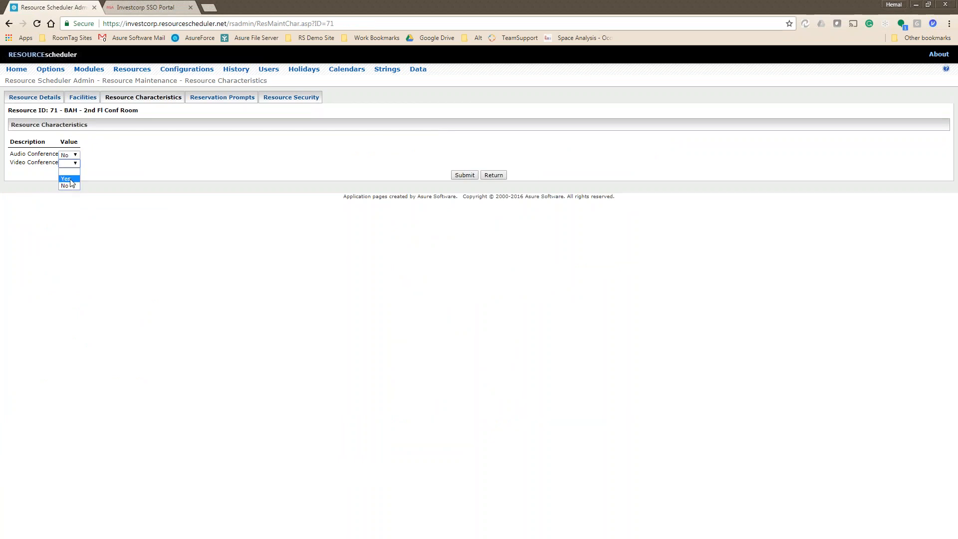
pyautogui.click(69, 179)
pyautogui.click(467, 175)
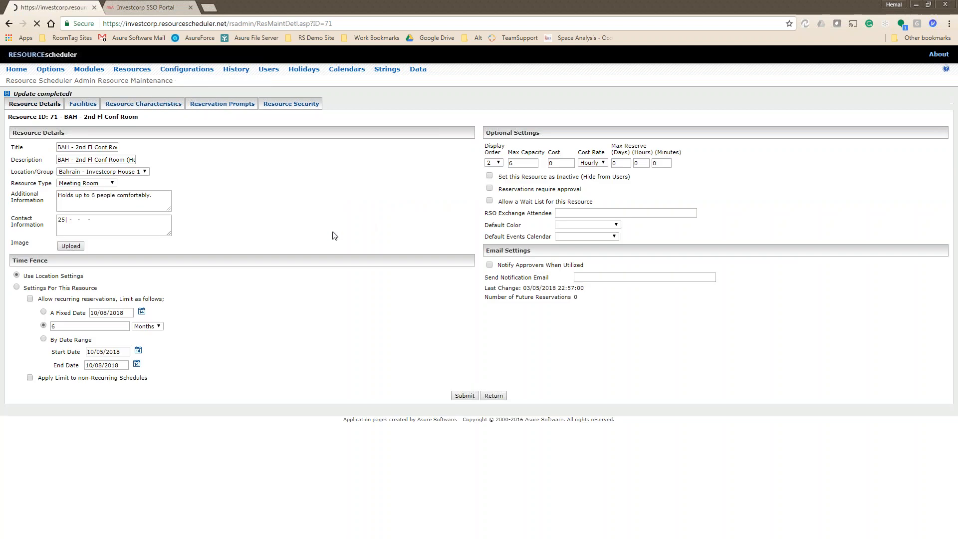
pyautogui.click(461, 396)
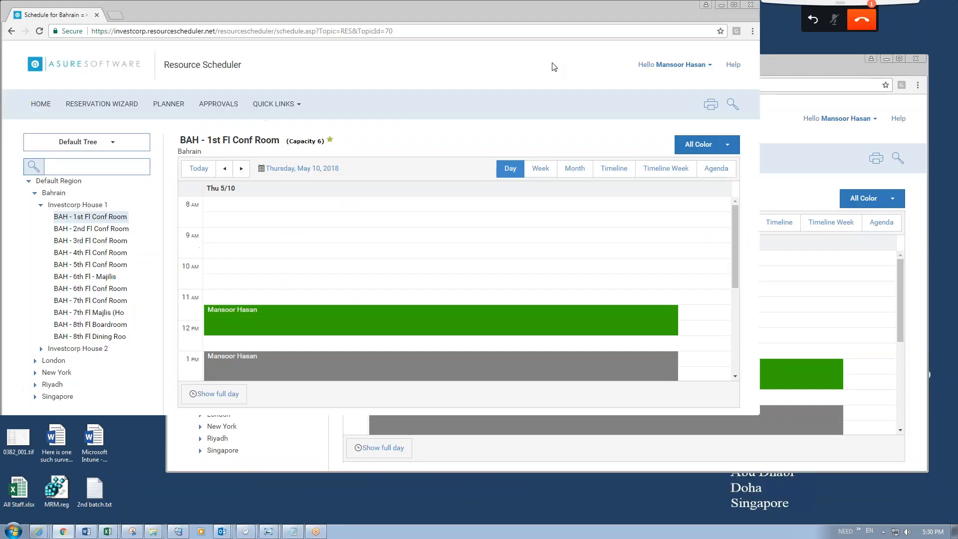
# Maximize the scheduler window, then open and close the 1 PM booking.
pyautogui.doubleClick(554, 67)
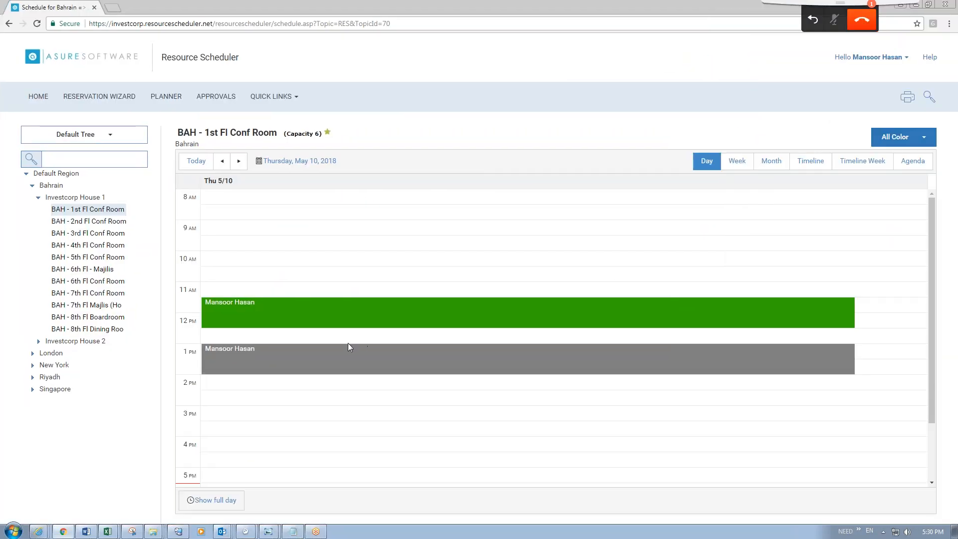
pyautogui.doubleClick(343, 360)
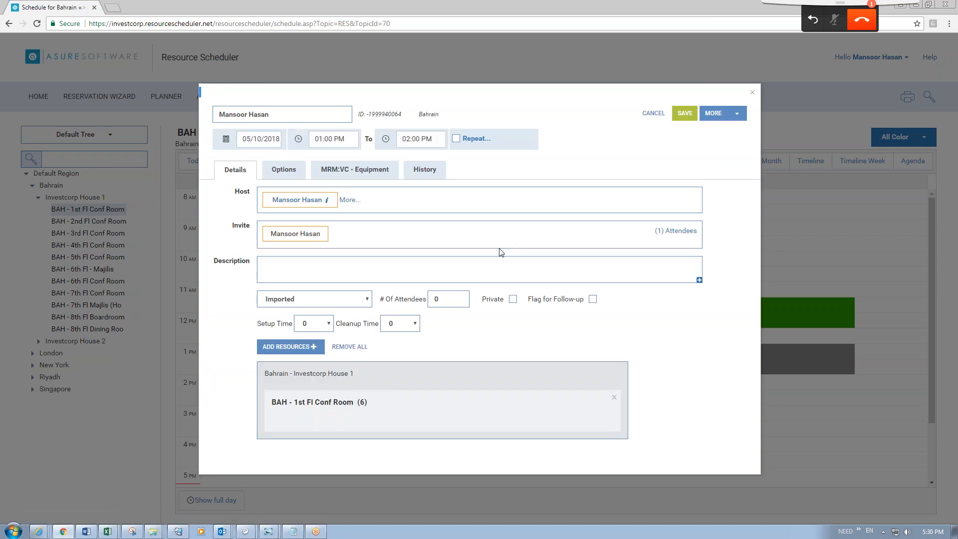
pyautogui.click(752, 93)
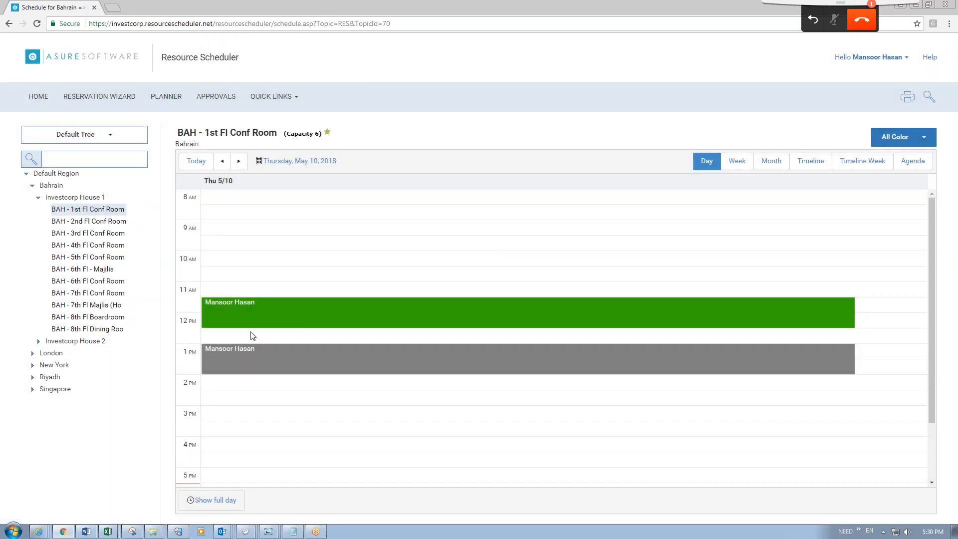
# Show the BAH - 1st Fl Conf Room day schedule and open the room's details.
pyautogui.click(78, 212)
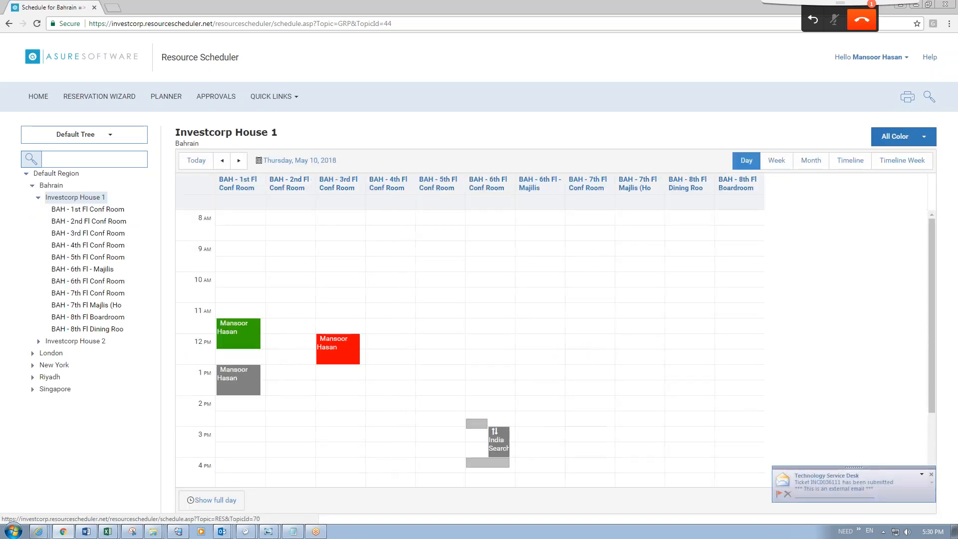
pyautogui.click(81, 212)
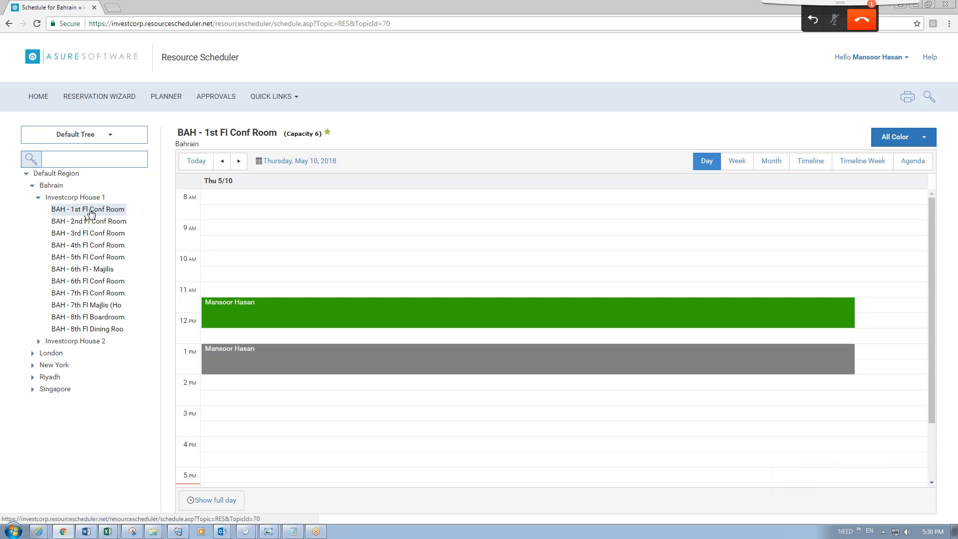
pyautogui.click(241, 134)
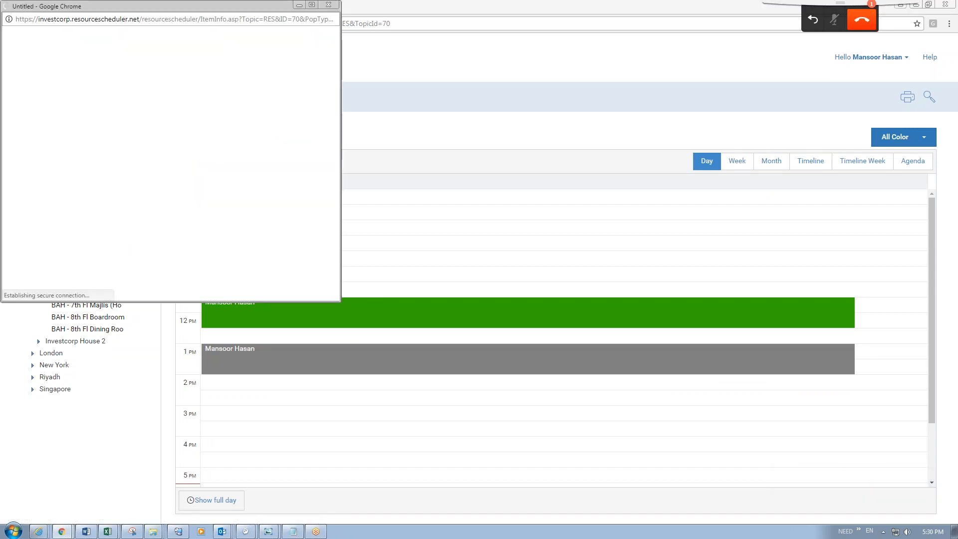
# Review the room info window (capacity 6, Audio and Video Conference Yes), then close it.
pyautogui.moveTo(184, 9); pyautogui.dragTo(363, 31)
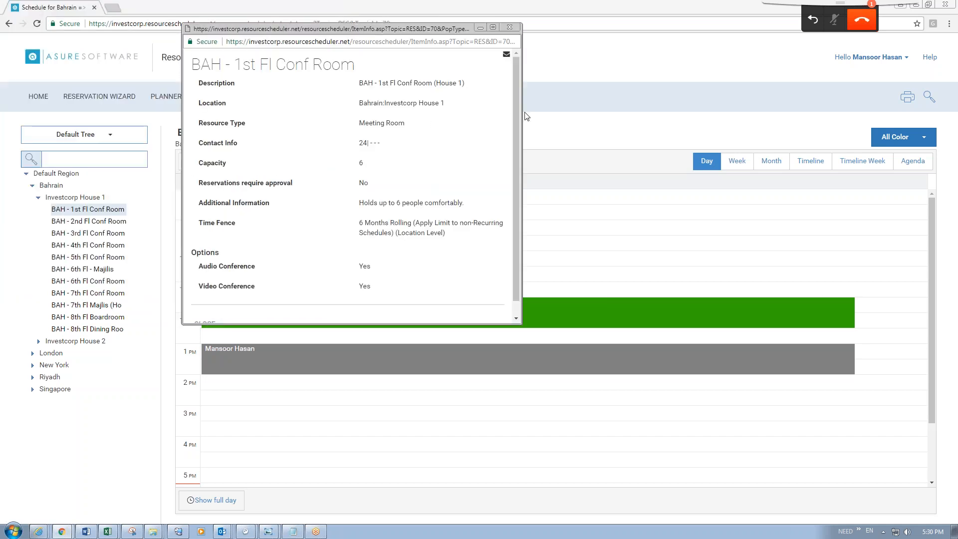
pyautogui.moveTo(517, 120); pyautogui.dragTo(517, 151)
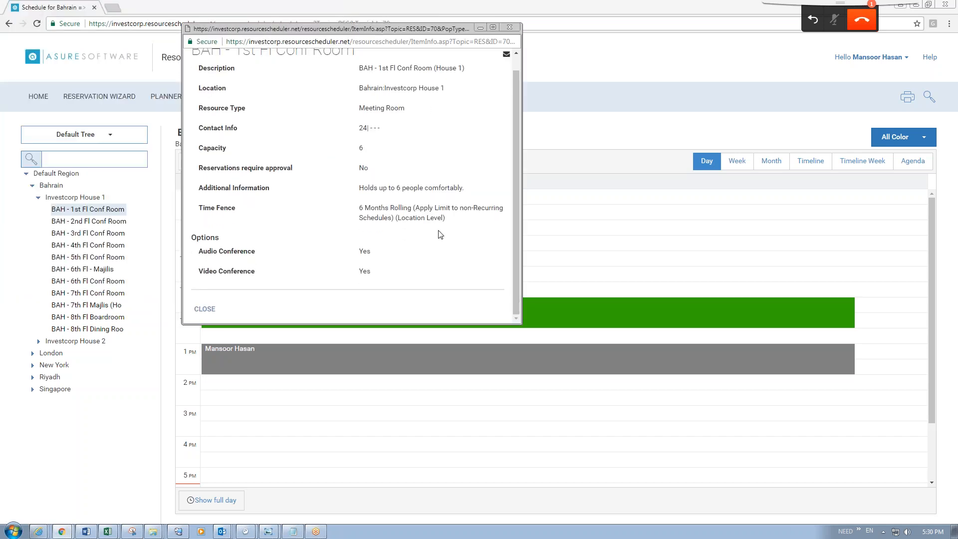
pyautogui.scroll(1, 378, 257)
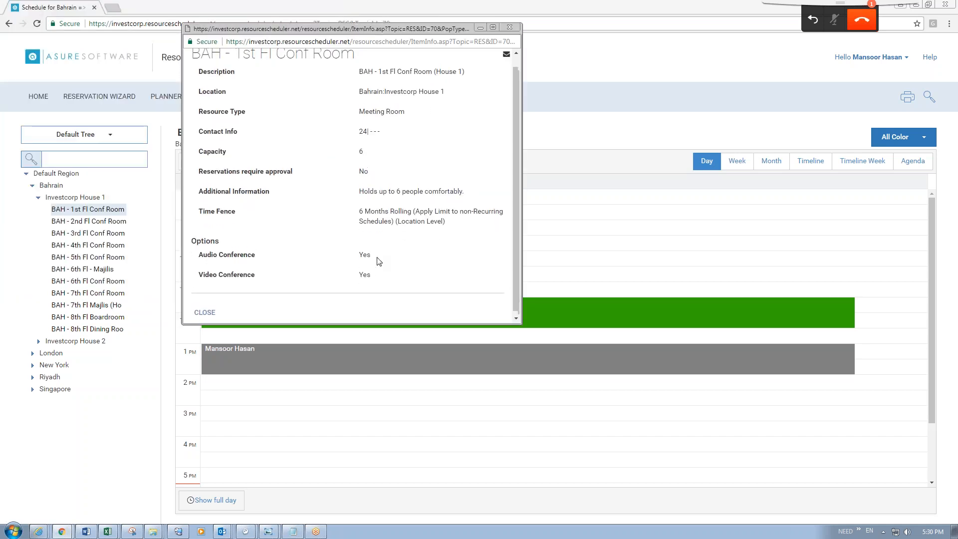
pyautogui.scroll(-1, 389, 208)
pyautogui.scroll(1, 352, 185)
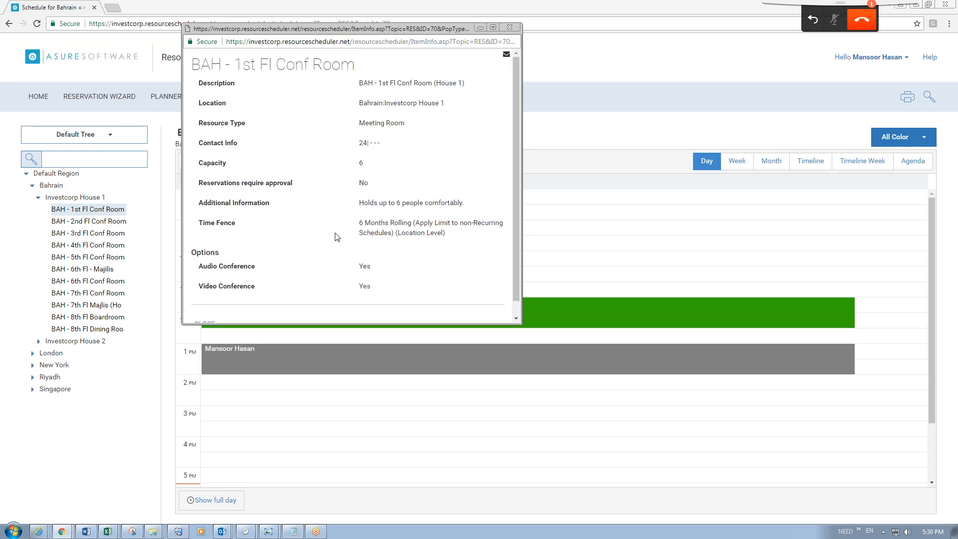
pyautogui.scroll(-1, 388, 243)
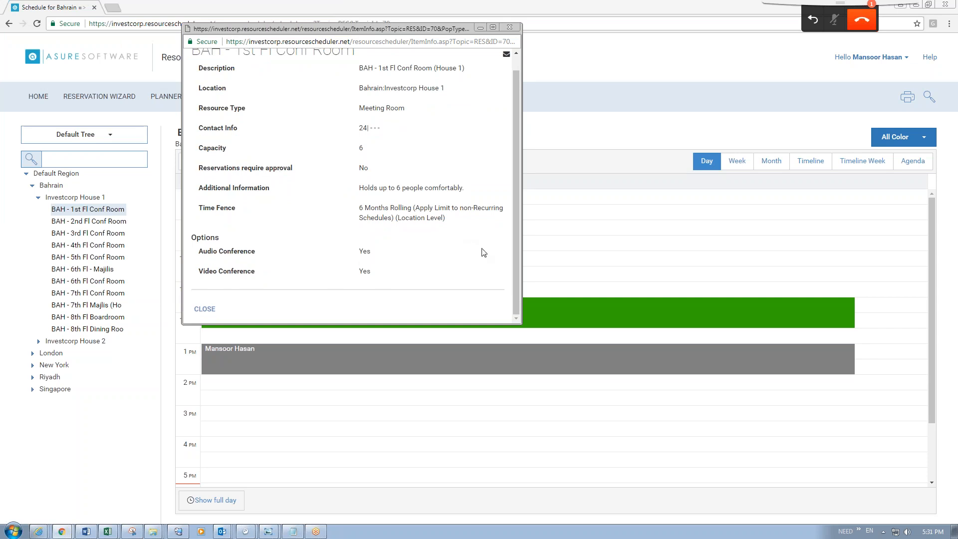
pyautogui.click(509, 28)
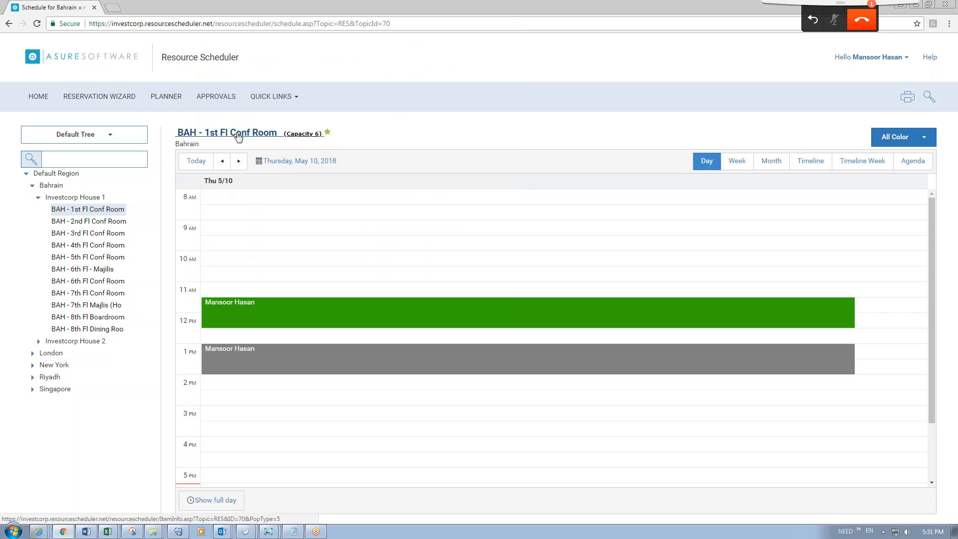
# Open the grey 1 PM reservation and close it without changes.
pyautogui.click(328, 361)
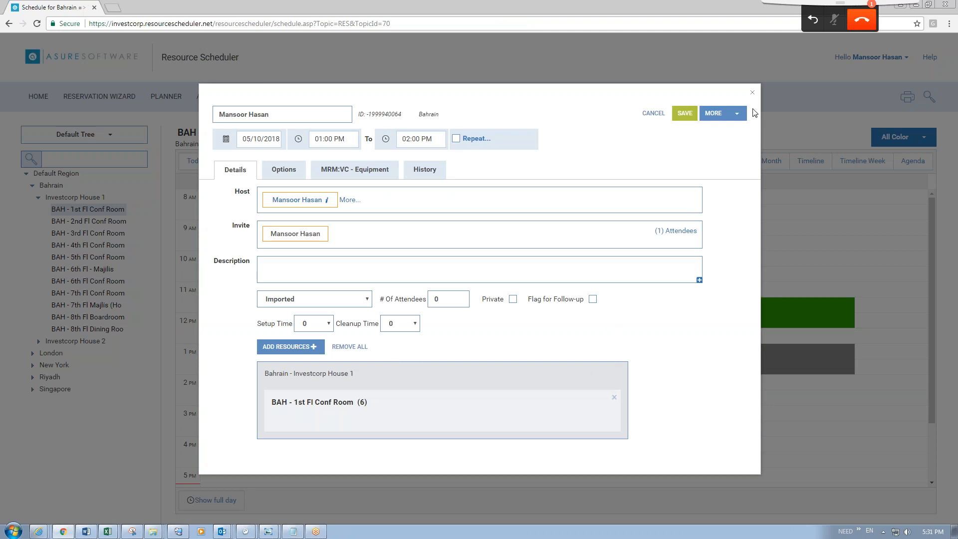
pyautogui.click(753, 94)
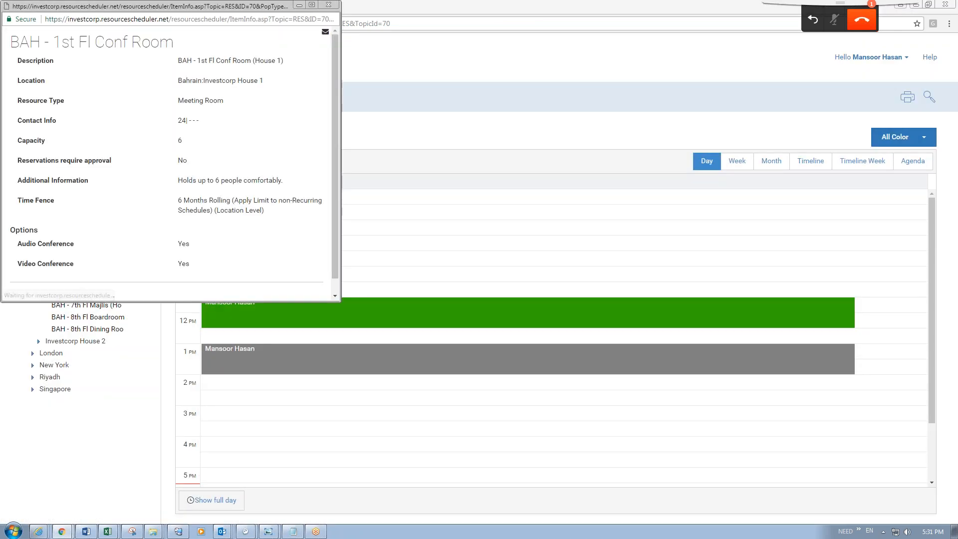
pyautogui.moveTo(333, 79); pyautogui.dragTo(340, 60)
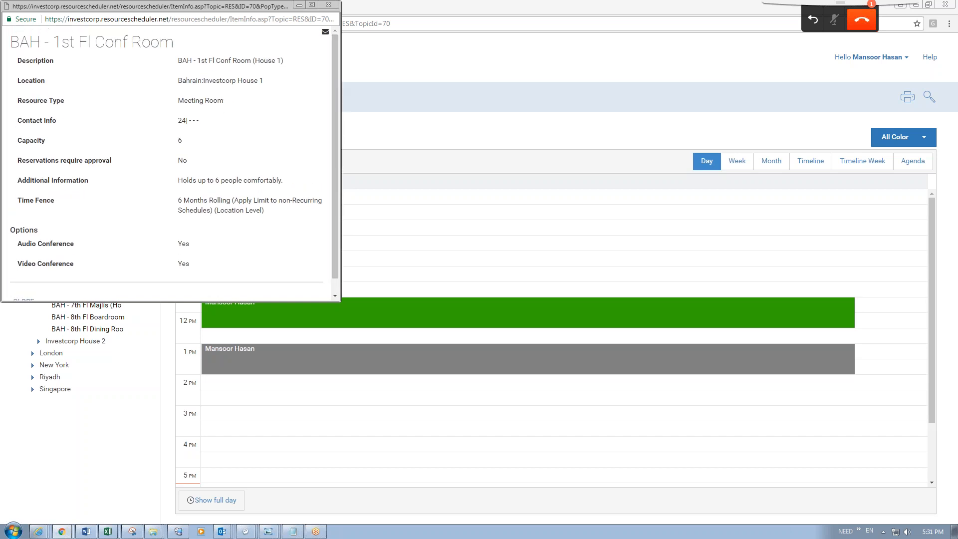
# Close the room details window and switch to the admin site's Bahrain Resource Configuration page.
pyautogui.click(329, 5)
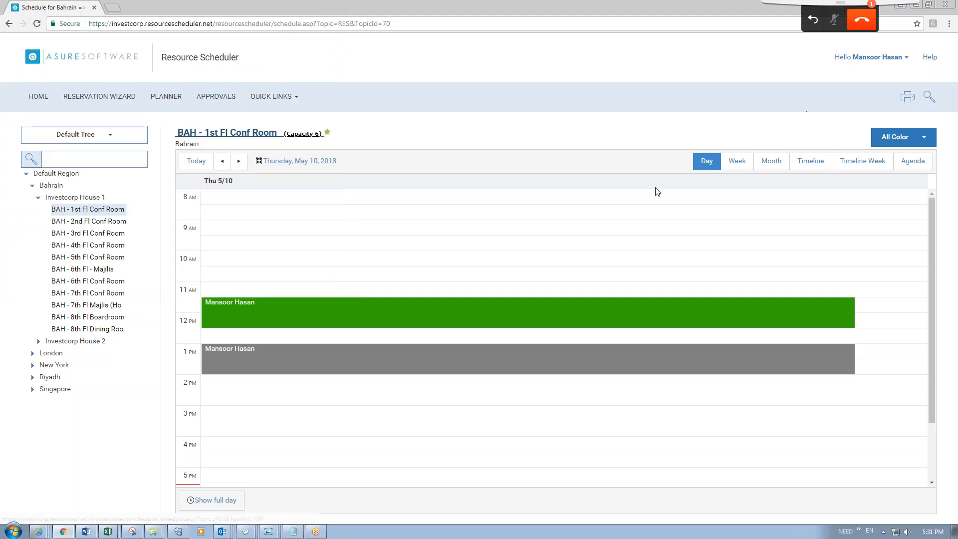
pyautogui.click(322, 532)
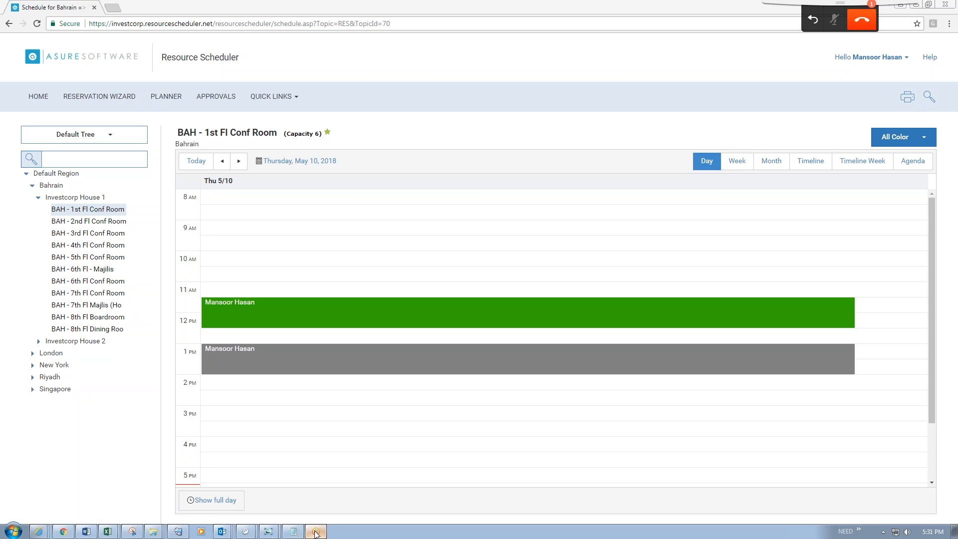
pyautogui.click(315, 532)
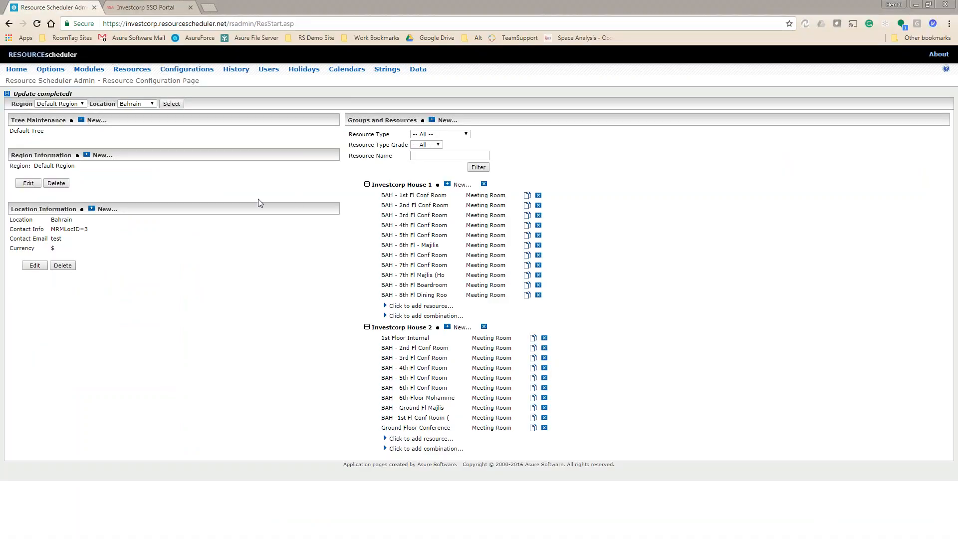
# Open Configurations, start a new user defined field, view the form, then Return without saving.
pyautogui.click(175, 69)
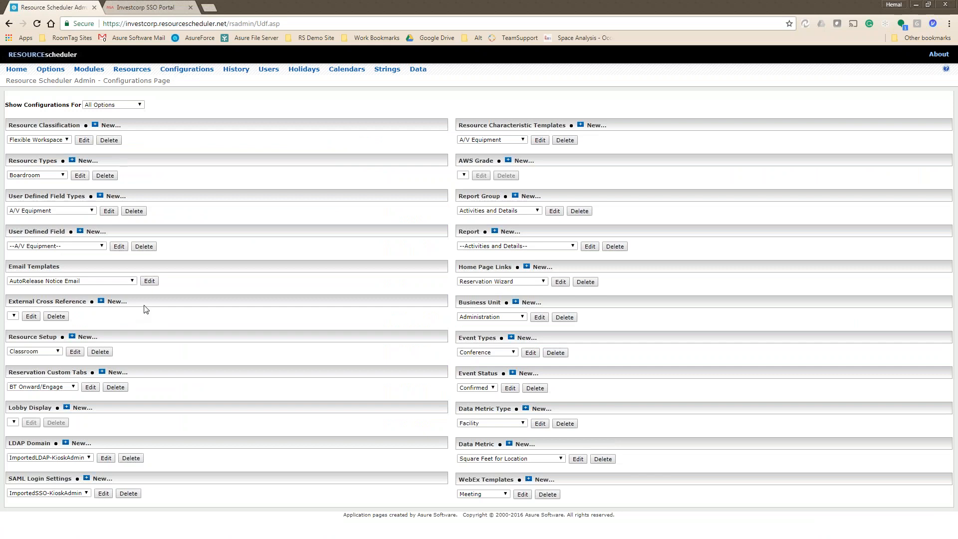
pyautogui.click(29, 246)
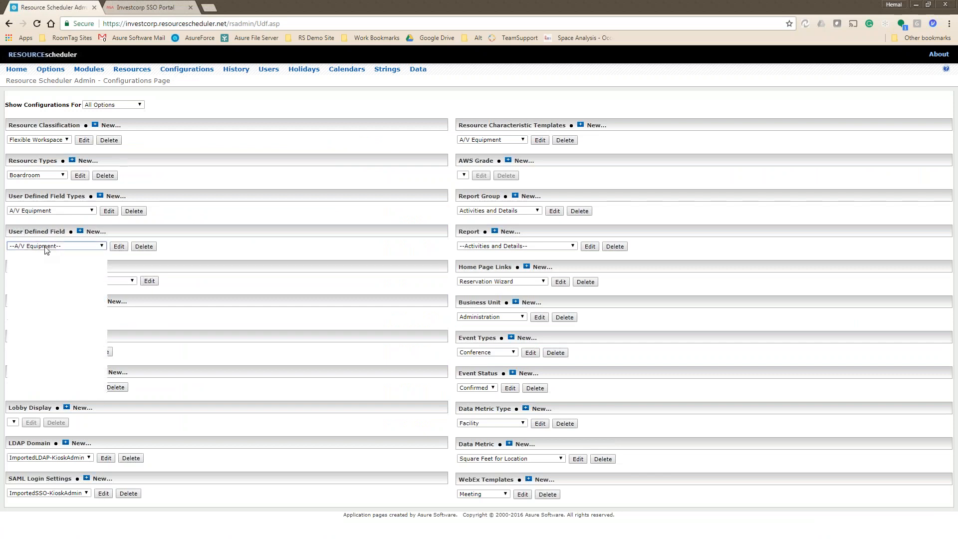
pyautogui.click(35, 282)
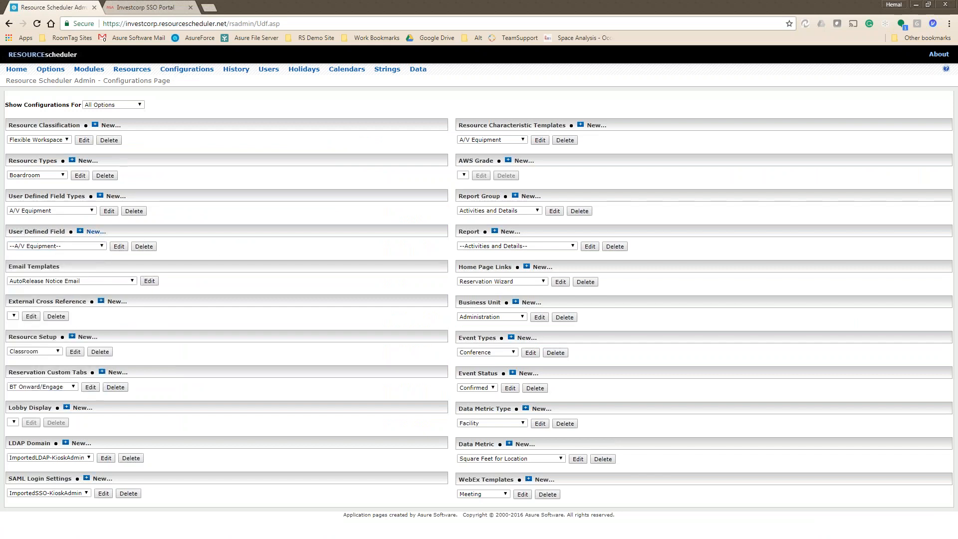
pyautogui.click(95, 231)
pyautogui.click(105, 113)
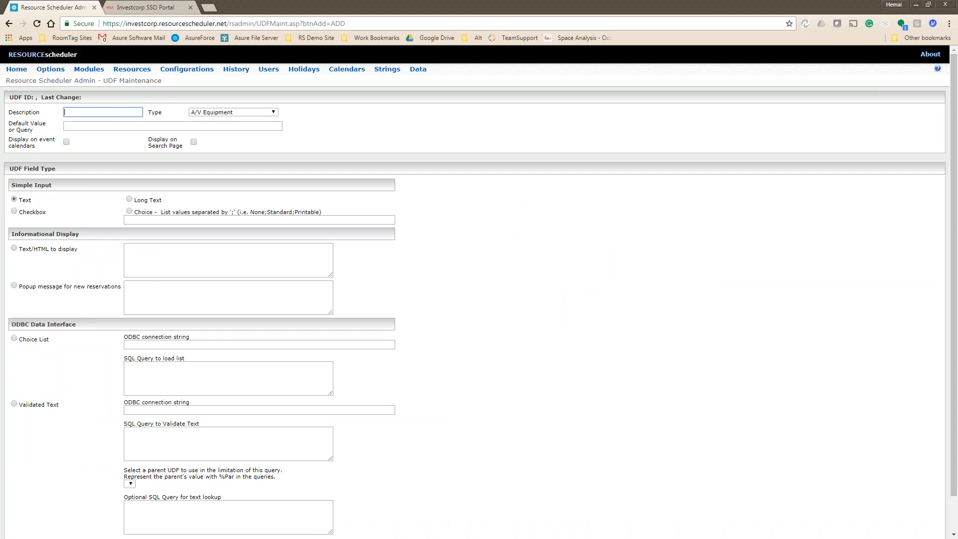
pyautogui.scroll(-1, 442, 513)
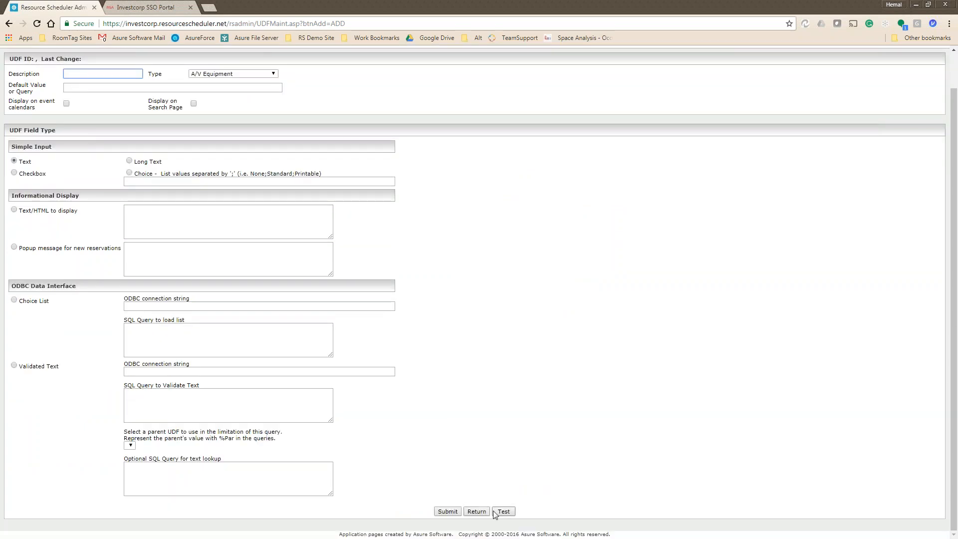
pyautogui.click(476, 511)
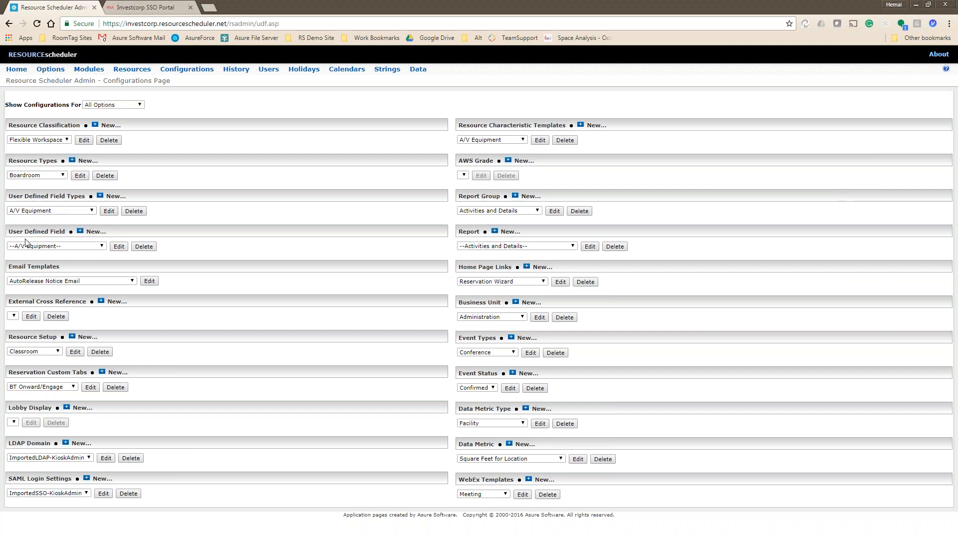
pyautogui.click(84, 281)
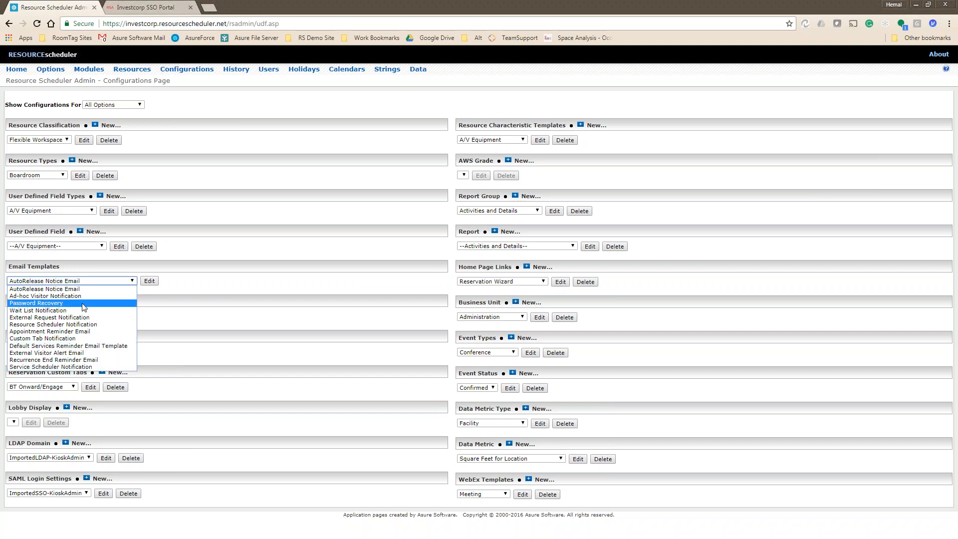
pyautogui.click(222, 286)
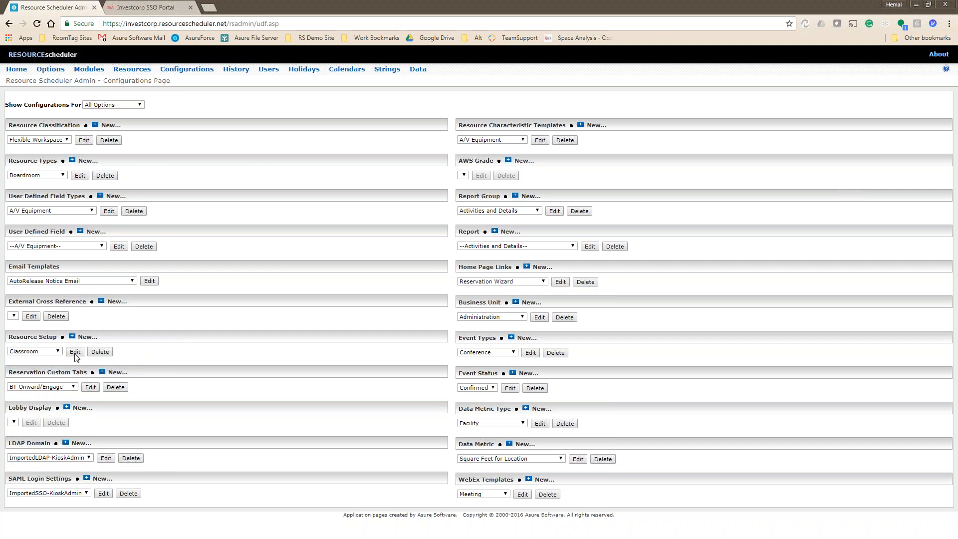
pyautogui.click(20, 352)
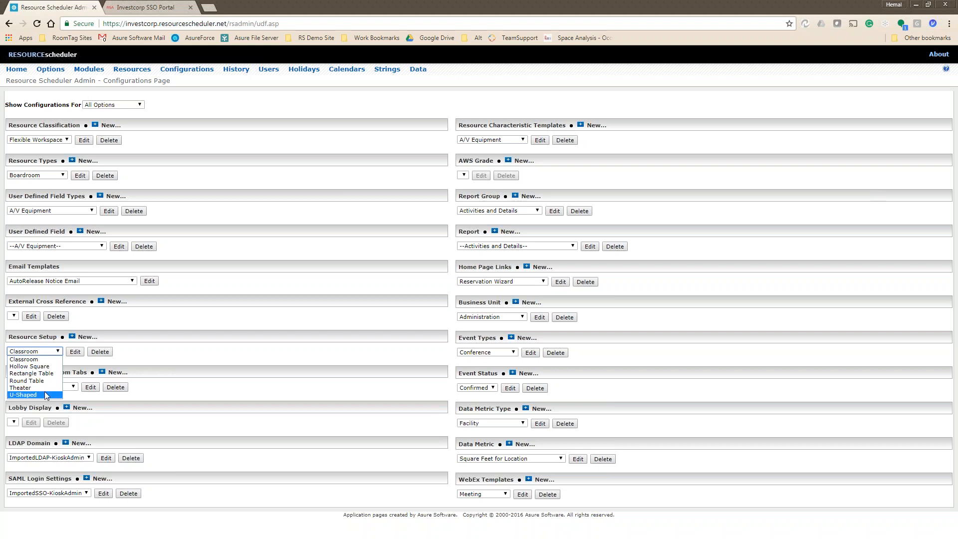
# Close the Resource Setup list and open the History page for purging historical records.
pyautogui.click(190, 355)
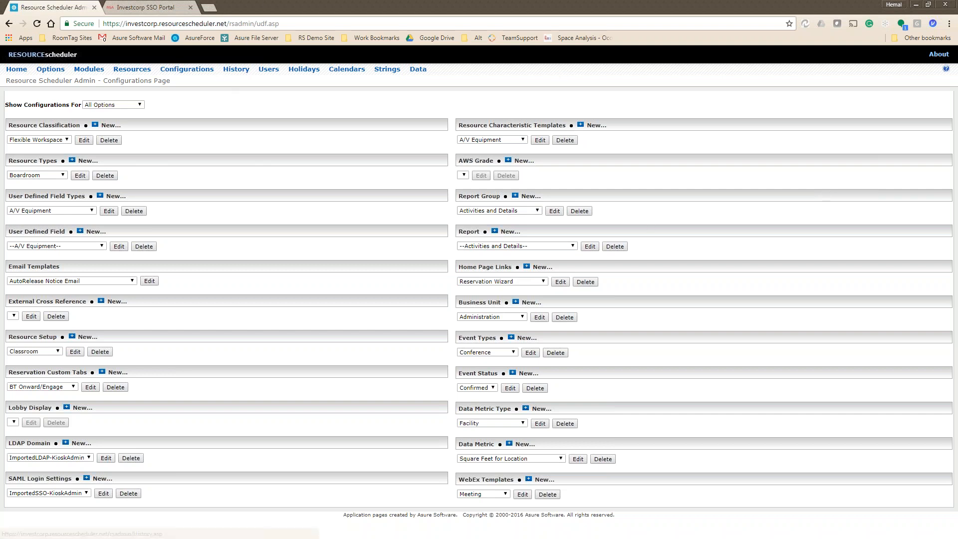
pyautogui.click(239, 73)
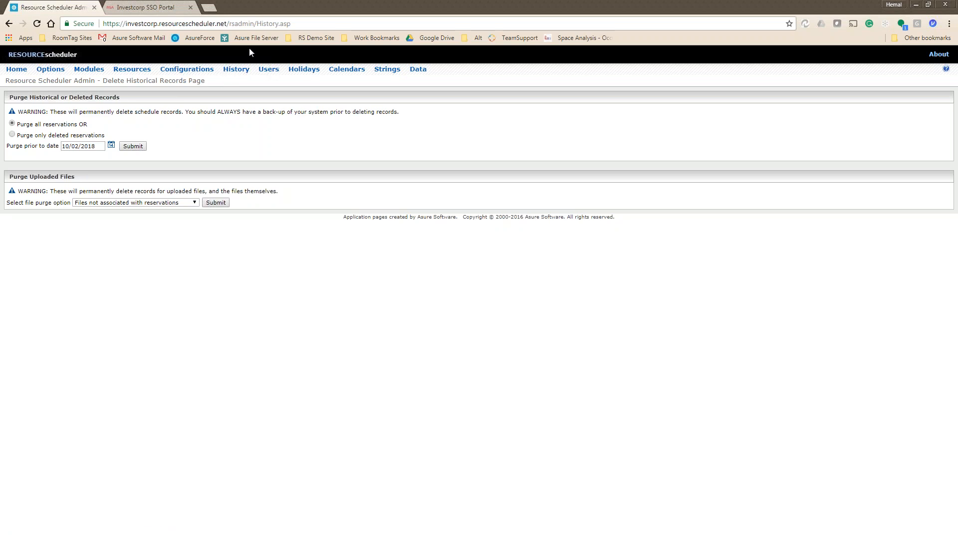
# Open the Holidays page listing United States holidays from 2017 to Christmas 2019.
pyautogui.click(305, 70)
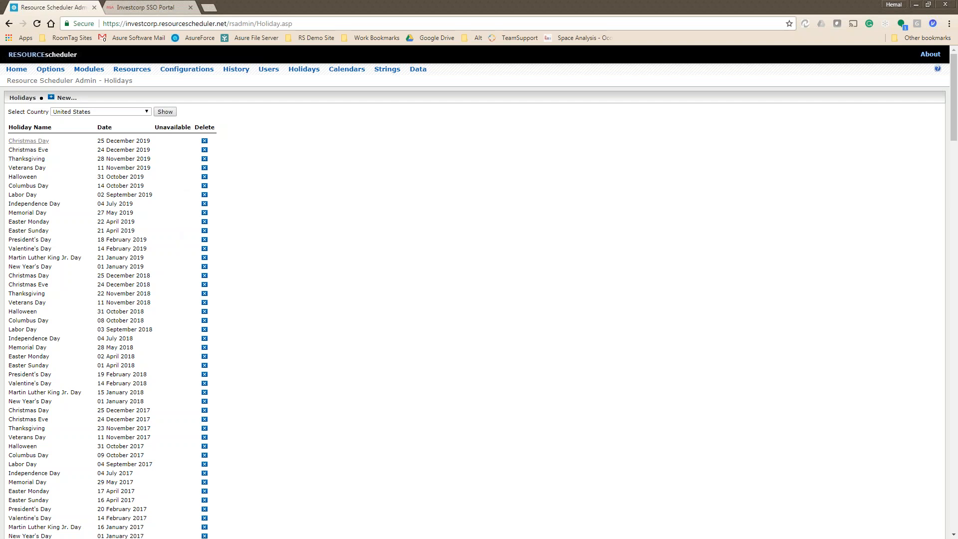
# Block reservations on Christmas Day 2019 and save, then unblock it and save again.
pyautogui.click(20, 143)
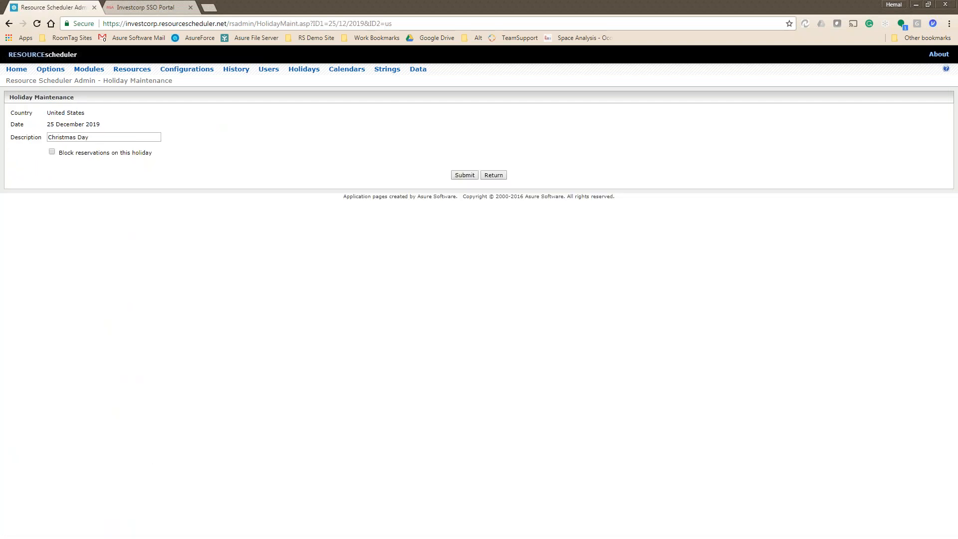
pyautogui.click(52, 152)
pyautogui.click(463, 176)
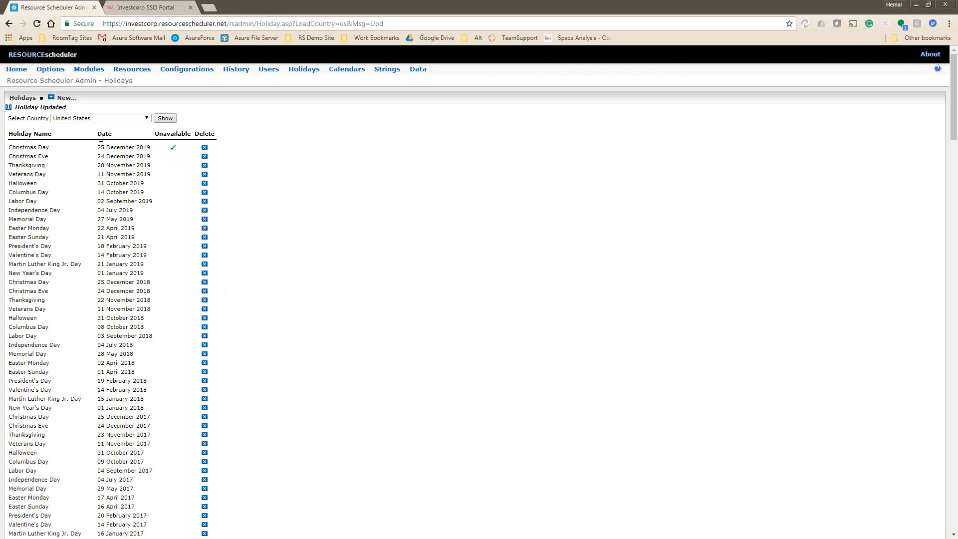
pyautogui.click(25, 149)
pyautogui.click(52, 151)
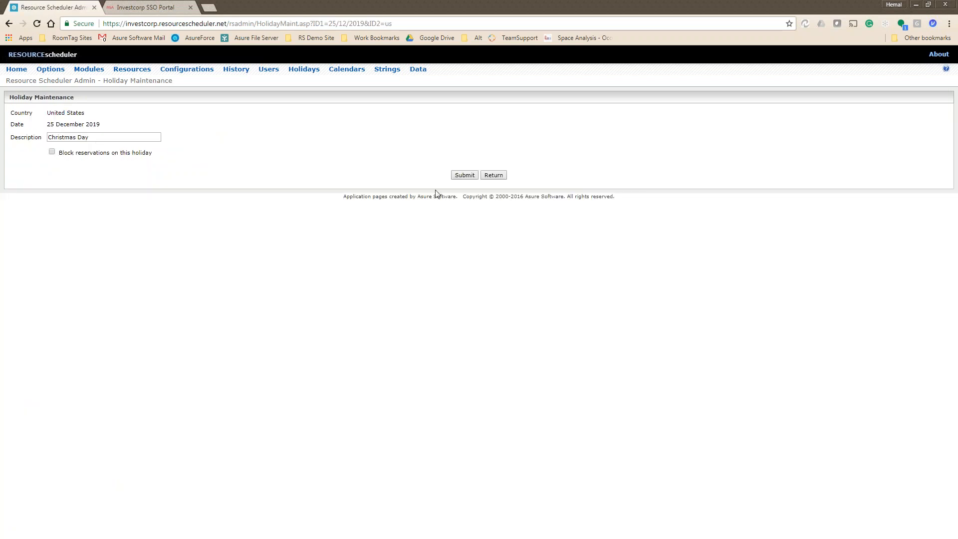
pyautogui.click(464, 175)
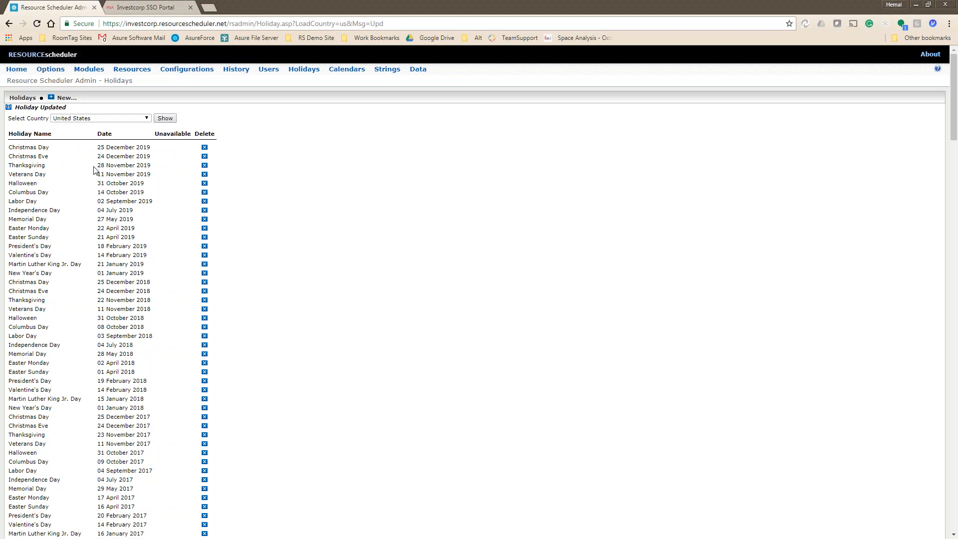
# Pick United Kingdom from the Select Country list.
pyautogui.click(89, 120)
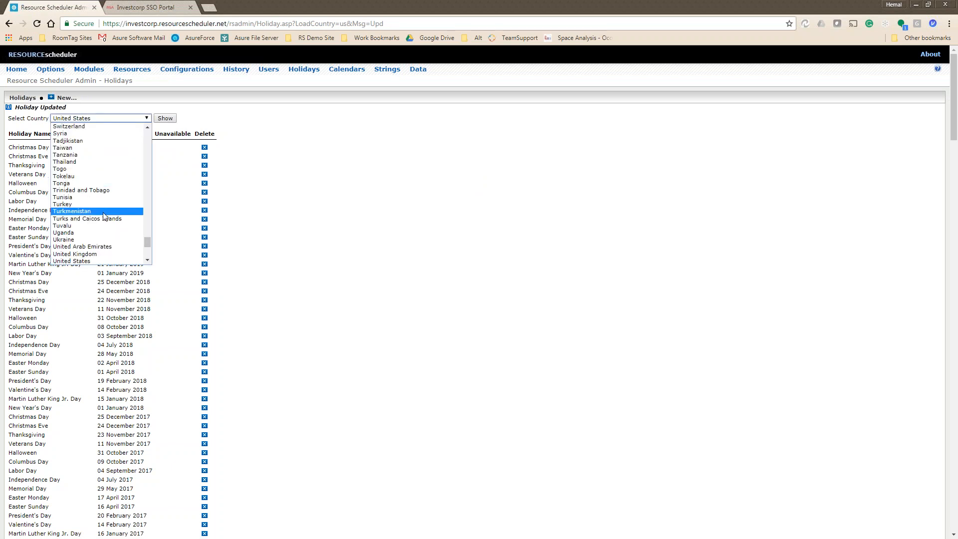
pyautogui.scroll(-5, 105, 213)
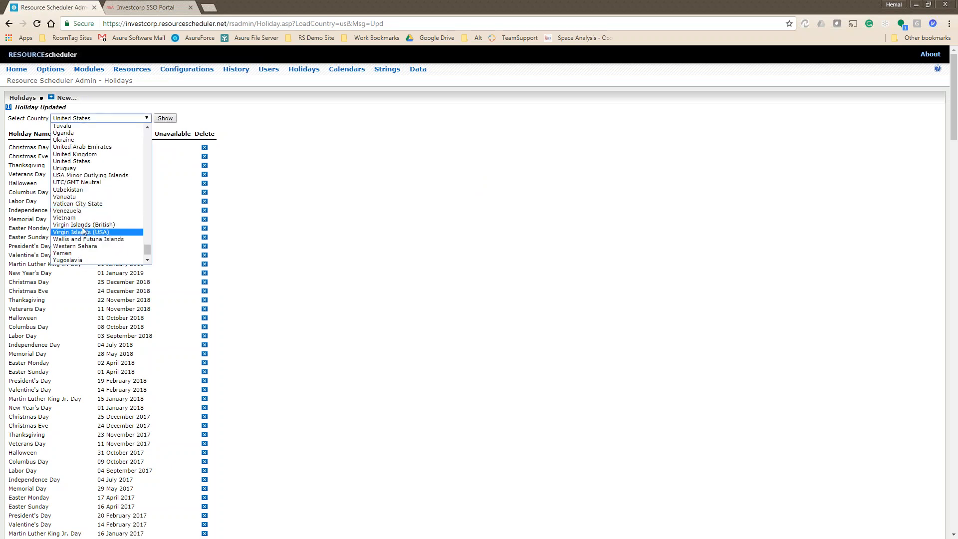
pyautogui.click(89, 154)
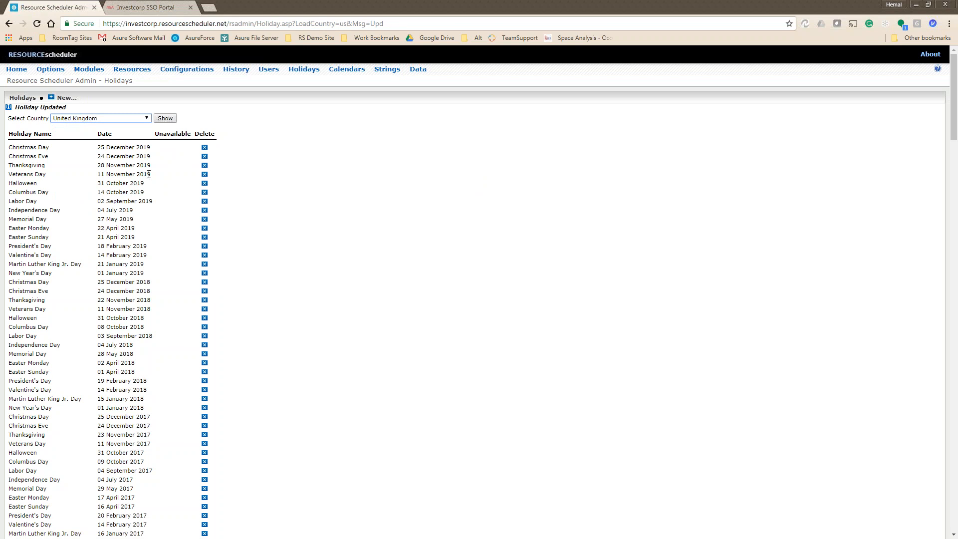
# Show the United Kingdom holidays, then switch to Bahrain and show its holidays.
pyautogui.click(165, 118)
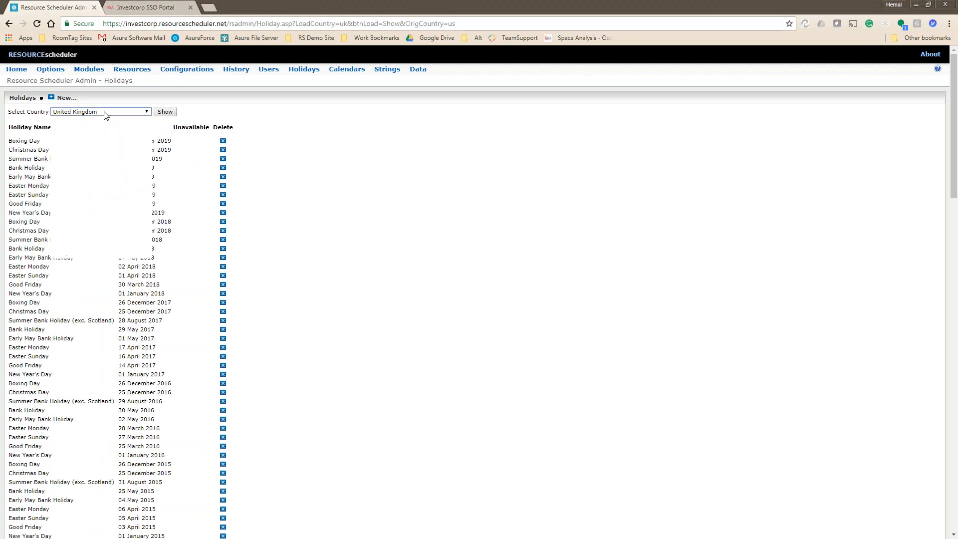
pyautogui.click(102, 112)
pyautogui.scroll(15, 104, 220)
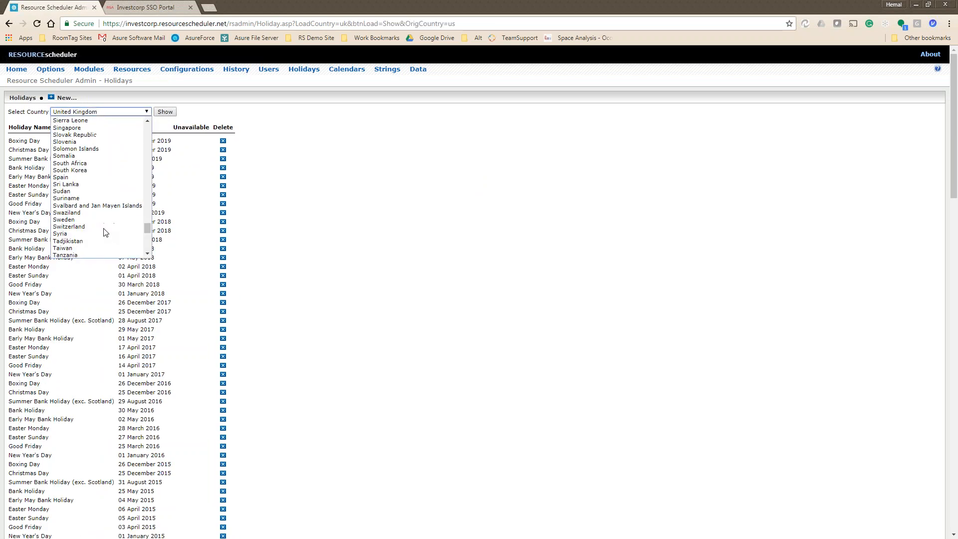
pyautogui.scroll(20, 104, 231)
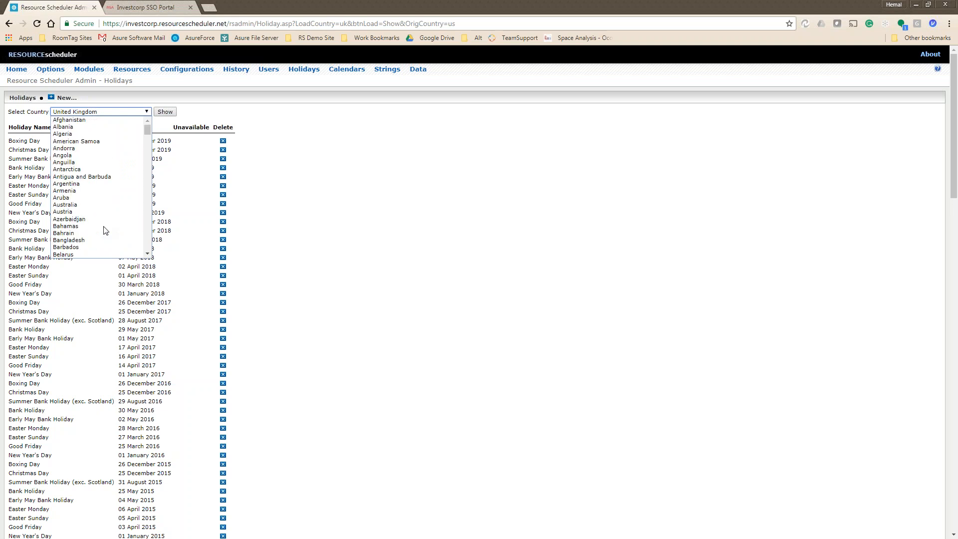
pyautogui.scroll(-5, 106, 230)
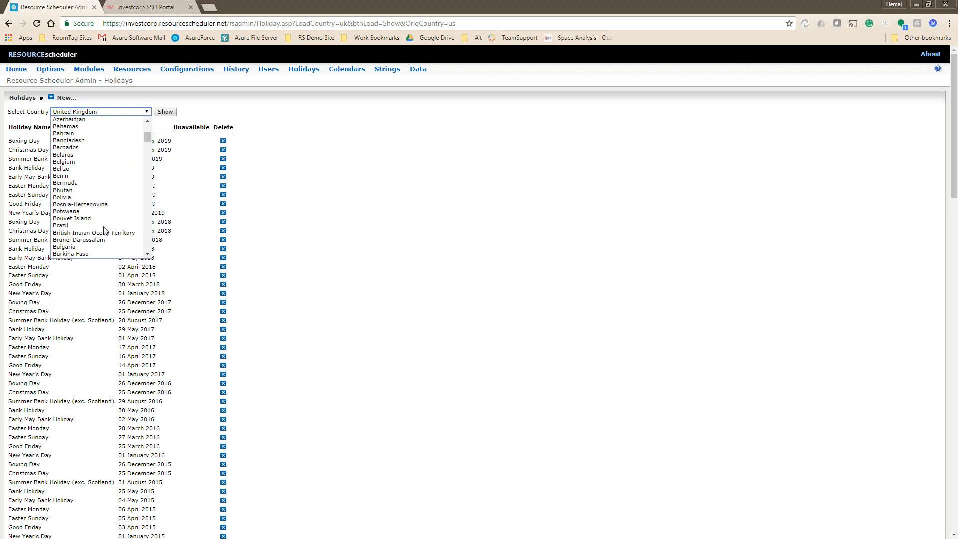
pyautogui.click(92, 137)
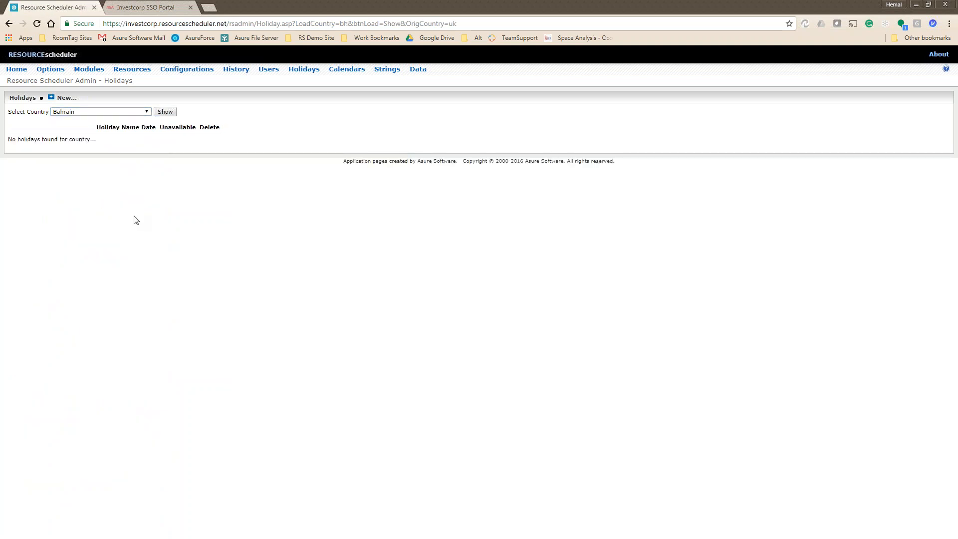
pyautogui.click(164, 112)
# Start a new Bahrain holiday, then abandon it without saving.
pyautogui.click(62, 98)
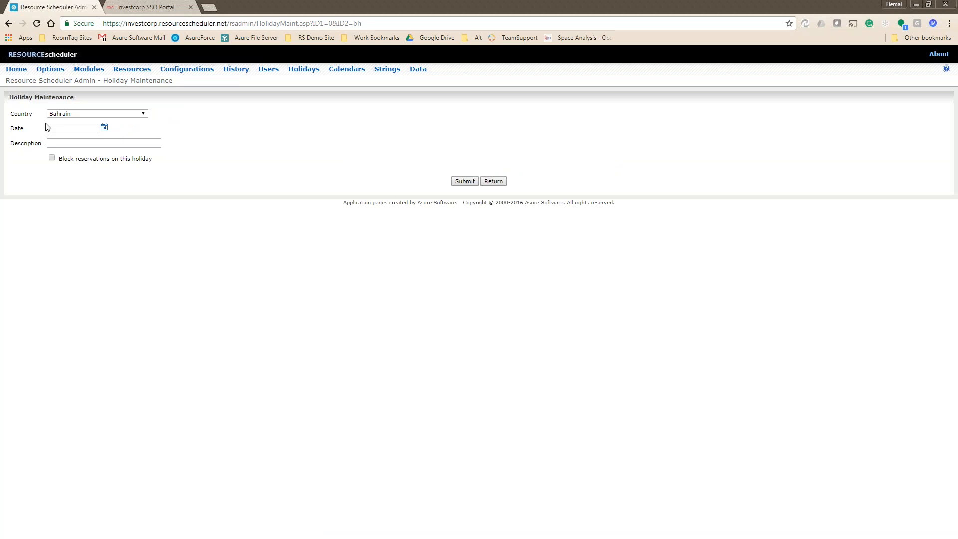
pyautogui.click(104, 128)
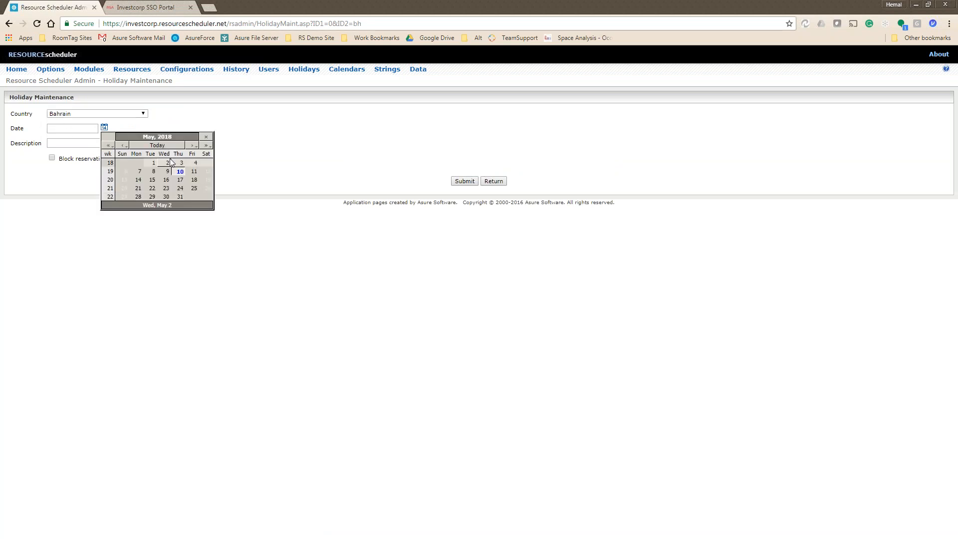
pyautogui.click(257, 139)
pyautogui.click(78, 143)
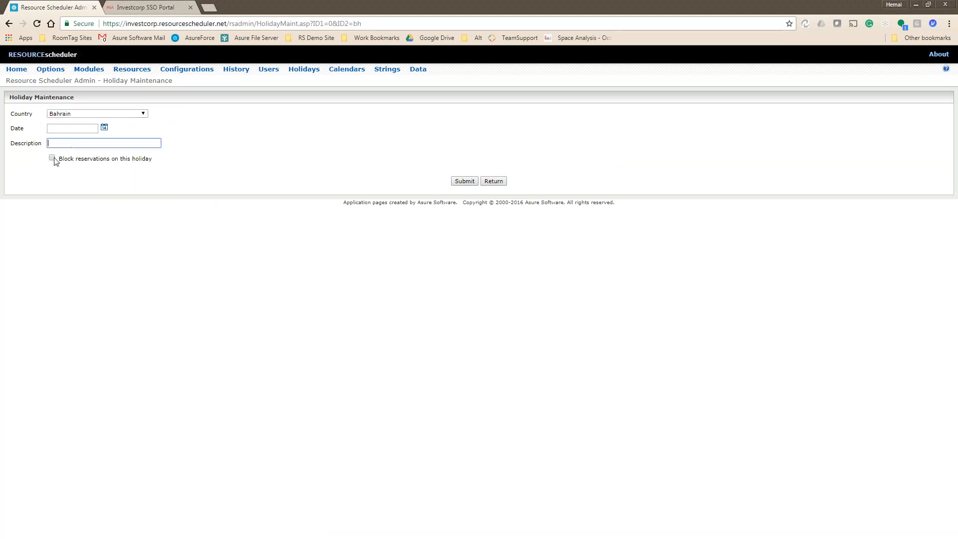
pyautogui.click(493, 181)
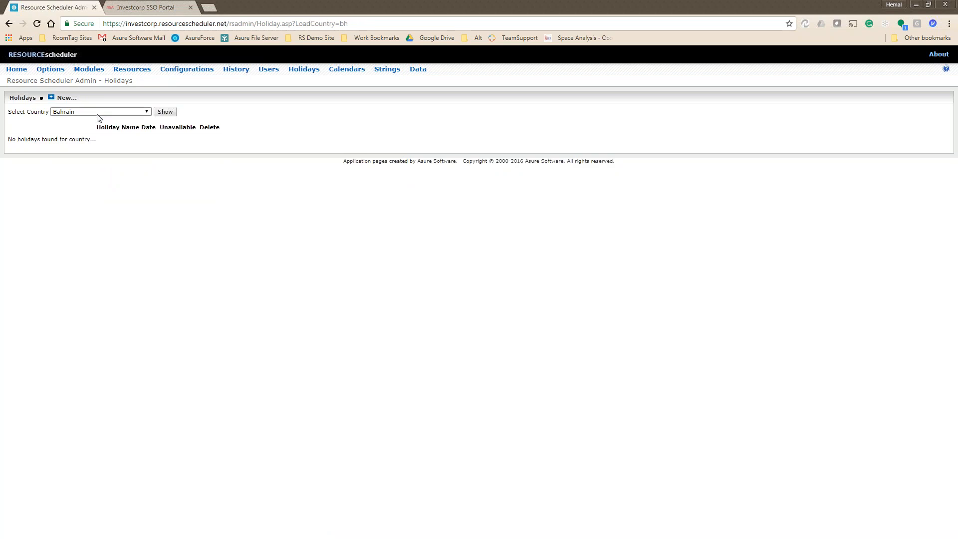
# Select Singapore as the country.
pyautogui.click(98, 112)
pyautogui.scroll(-15, 106, 236)
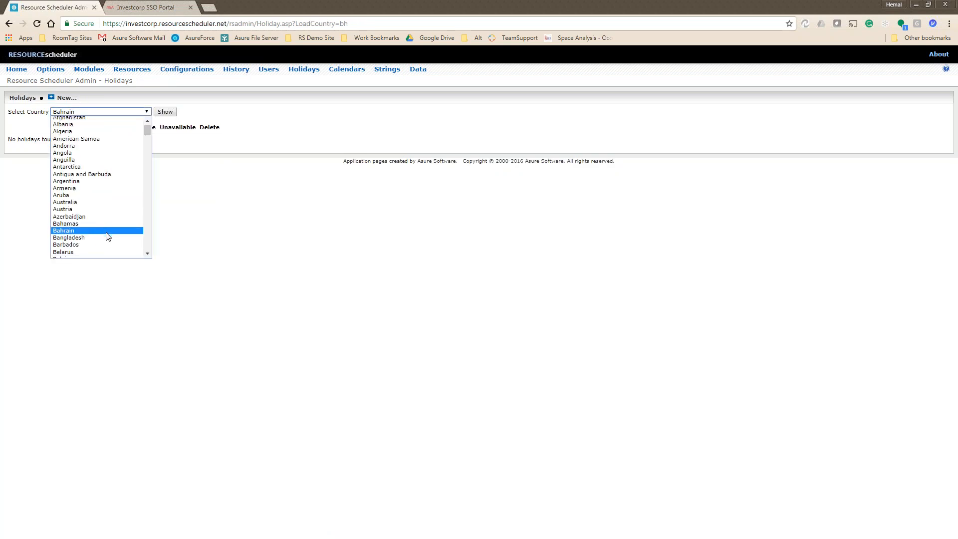
pyautogui.scroll(-4, 106, 236)
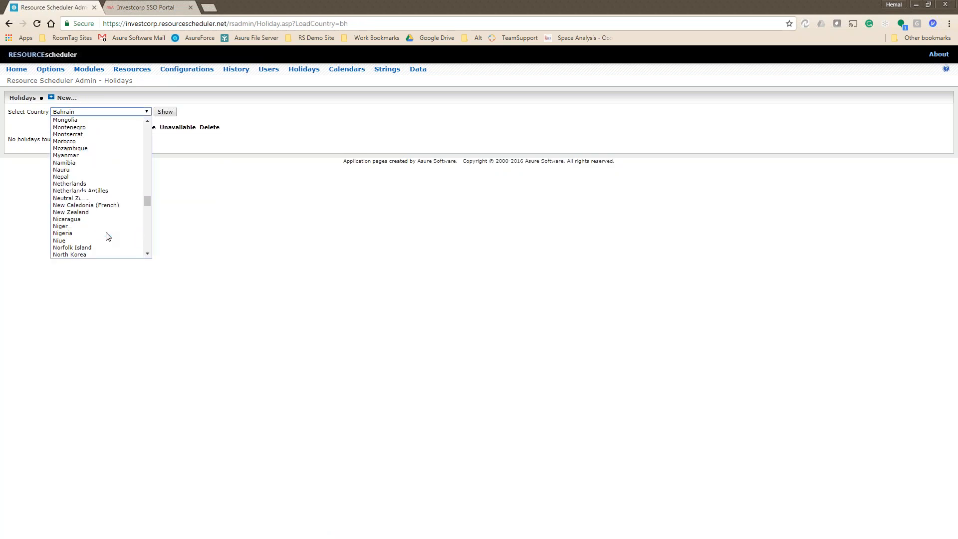
pyautogui.scroll(-2, 106, 236)
pyautogui.scroll(-5, 108, 236)
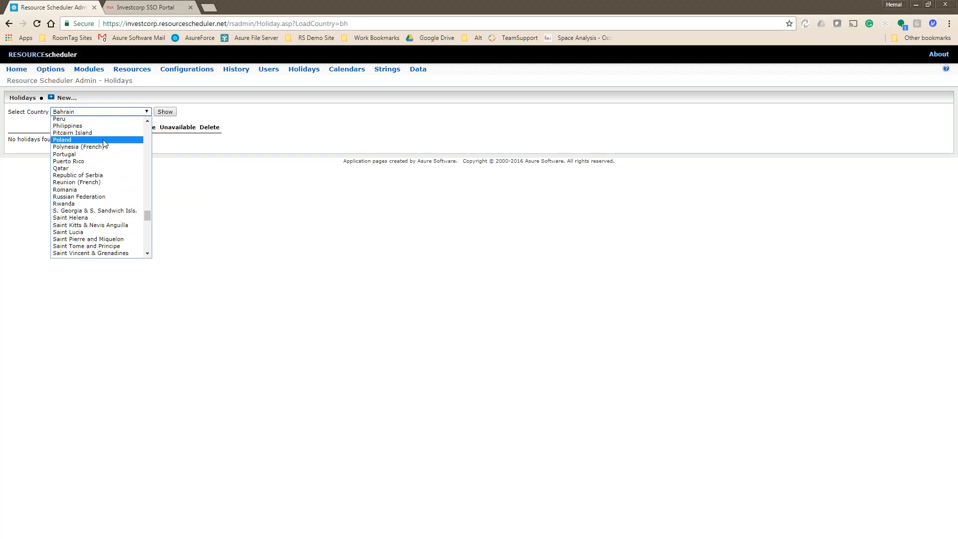
pyautogui.scroll(-1, 96, 232)
pyautogui.scroll(-3, 96, 231)
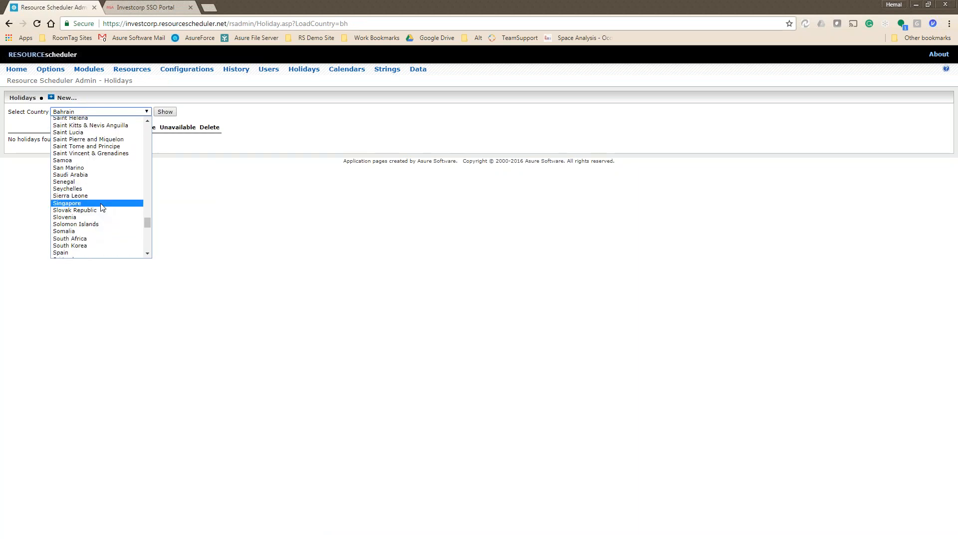
pyautogui.click(102, 208)
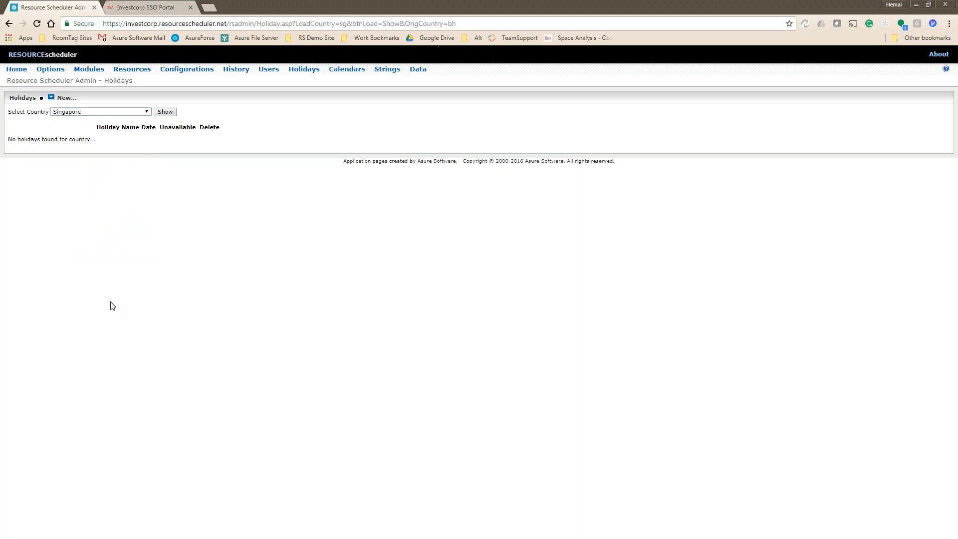
# Select Mexico and show its holiday list.
pyautogui.click(88, 114)
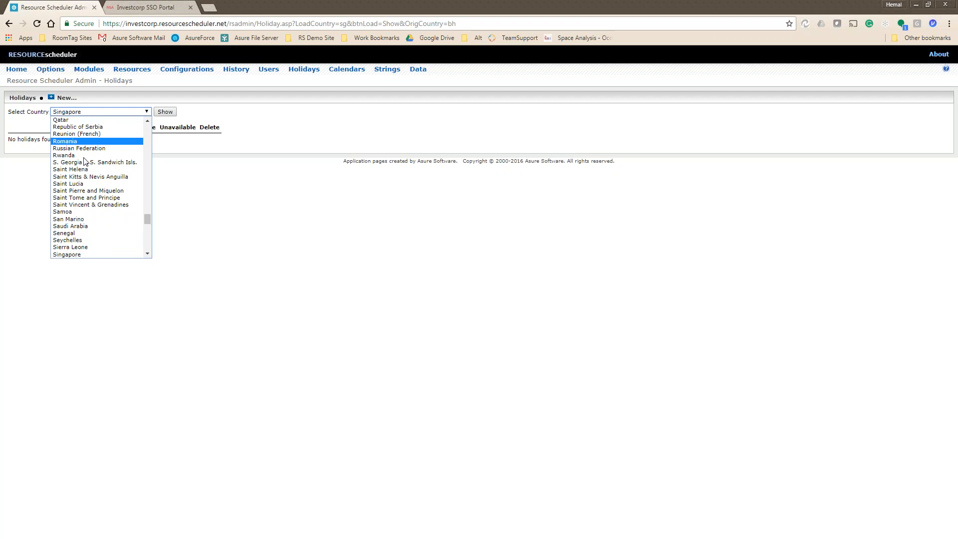
pyautogui.scroll(6, 111, 218)
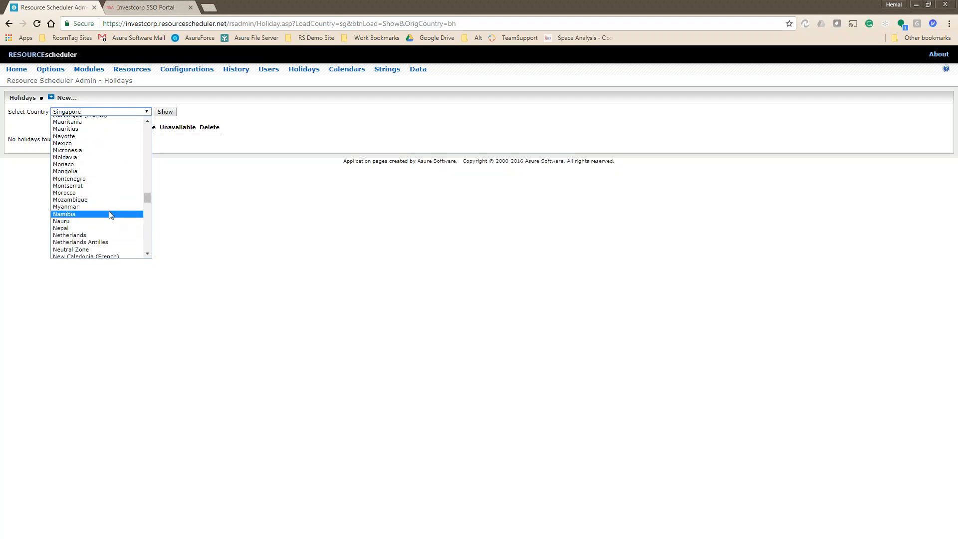
pyautogui.click(105, 143)
pyautogui.click(165, 112)
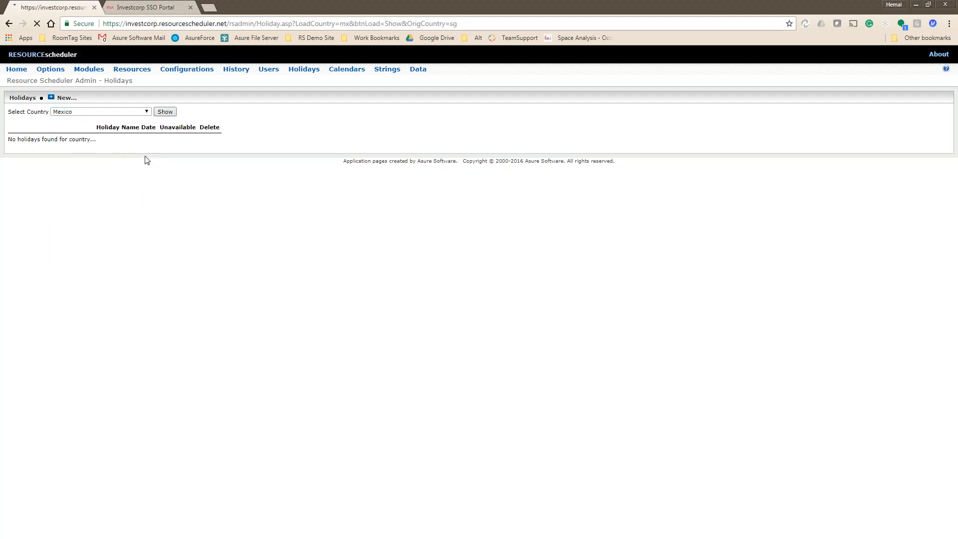
# Open Mexico's Navidad (Christmas Day) 25 December 2019 holiday for editing.
pyautogui.click(90, 112)
pyautogui.scroll(20, 103, 234)
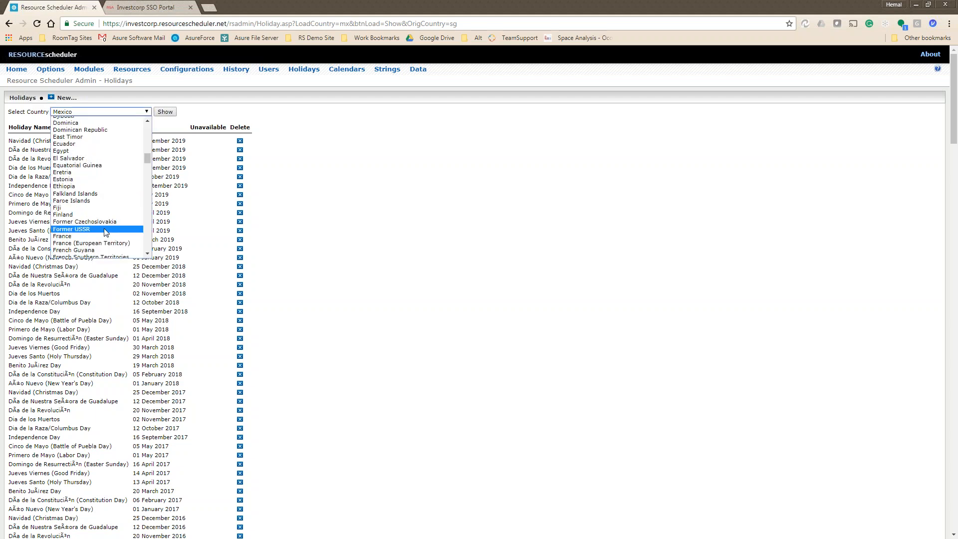
pyautogui.scroll(2, 105, 233)
pyautogui.click(333, 151)
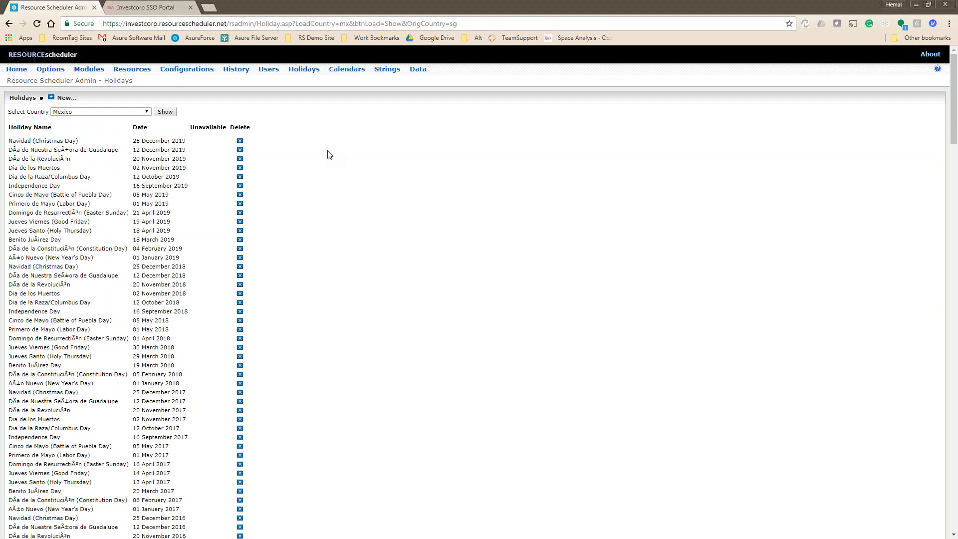
pyautogui.click(48, 145)
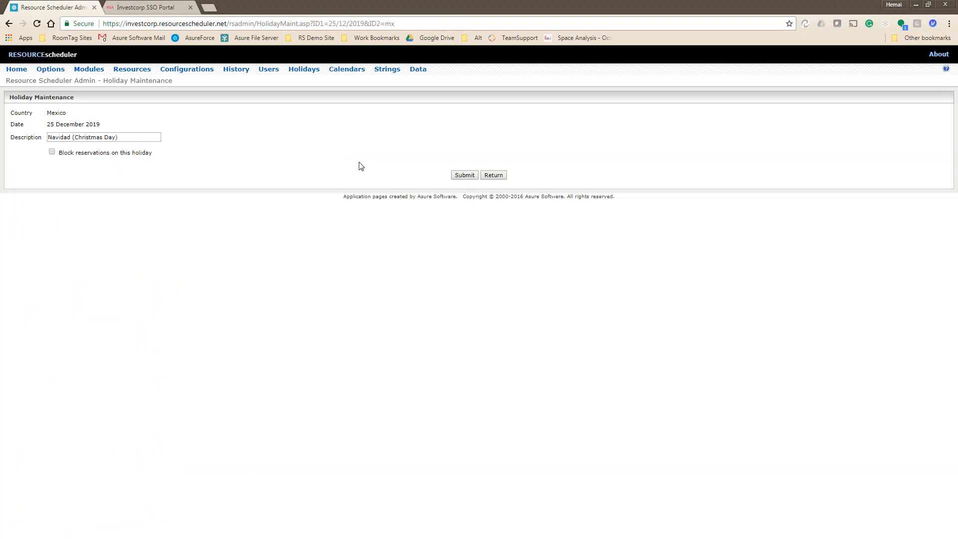
# Block reservations on Mexico's Christmas Day, save, and go to the Export Calendars page.
pyautogui.click(52, 152)
pyautogui.click(464, 175)
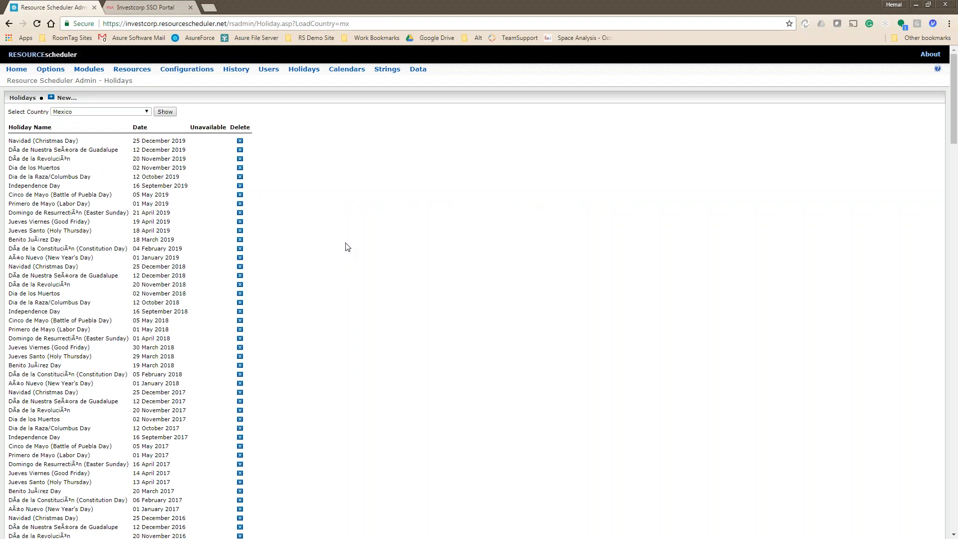
pyautogui.click(346, 70)
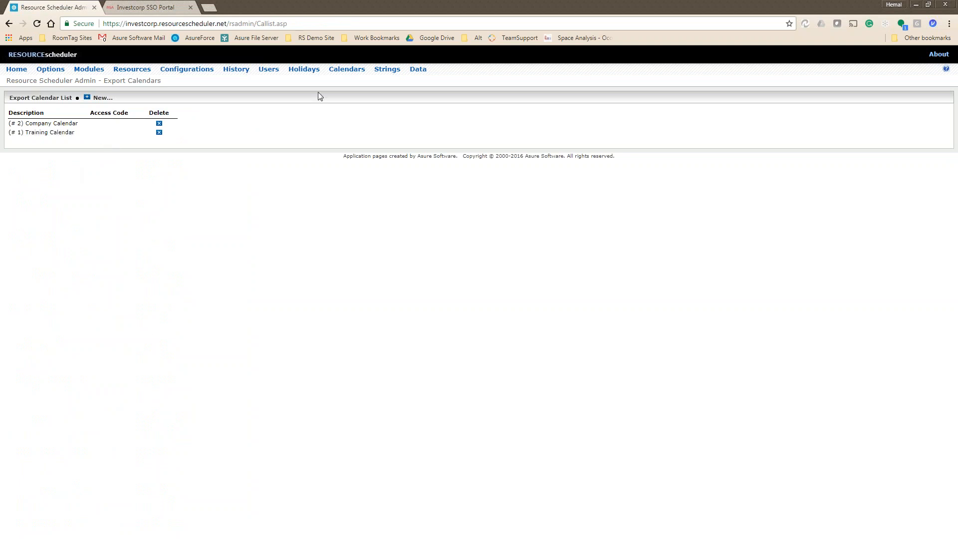
# Browse the interface Strings list, then open the Data Import / Export page.
pyautogui.click(379, 72)
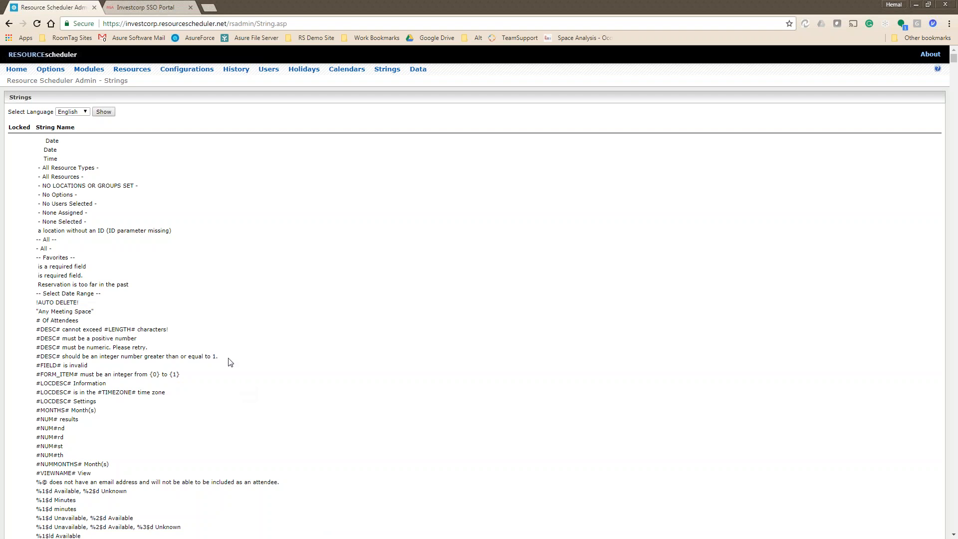
pyautogui.scroll(-4, 94, 519)
pyautogui.scroll(4, 174, 466)
pyautogui.scroll(-3, 75, 471)
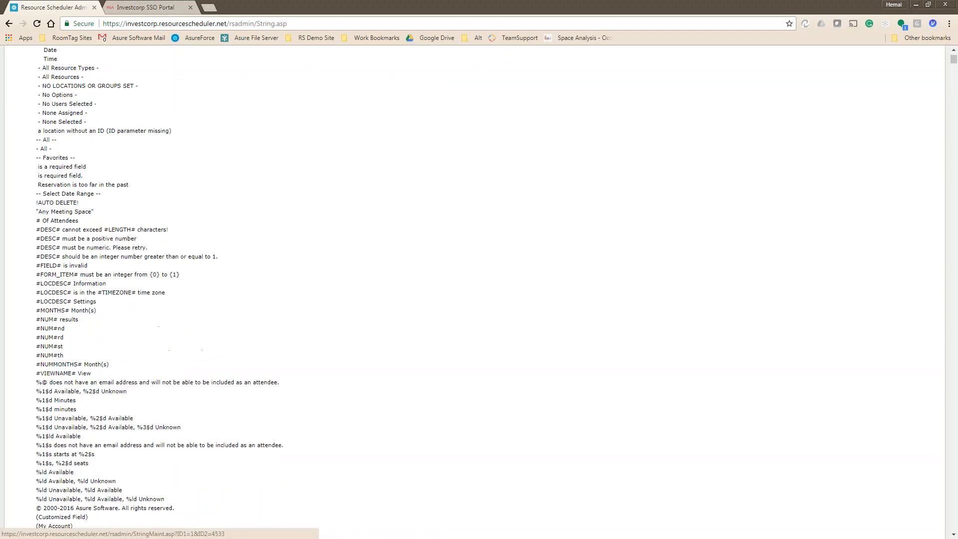
pyautogui.scroll(3, 73, 429)
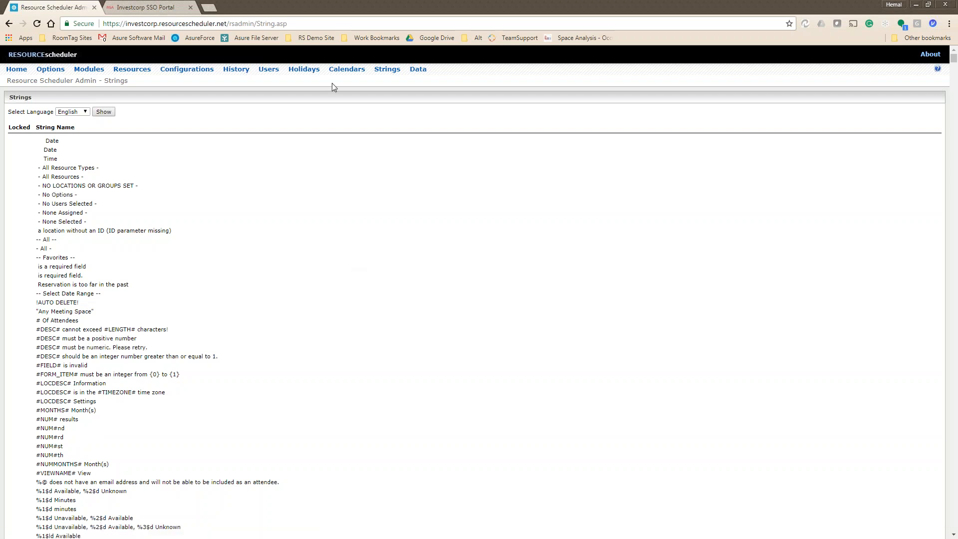
pyautogui.click(418, 69)
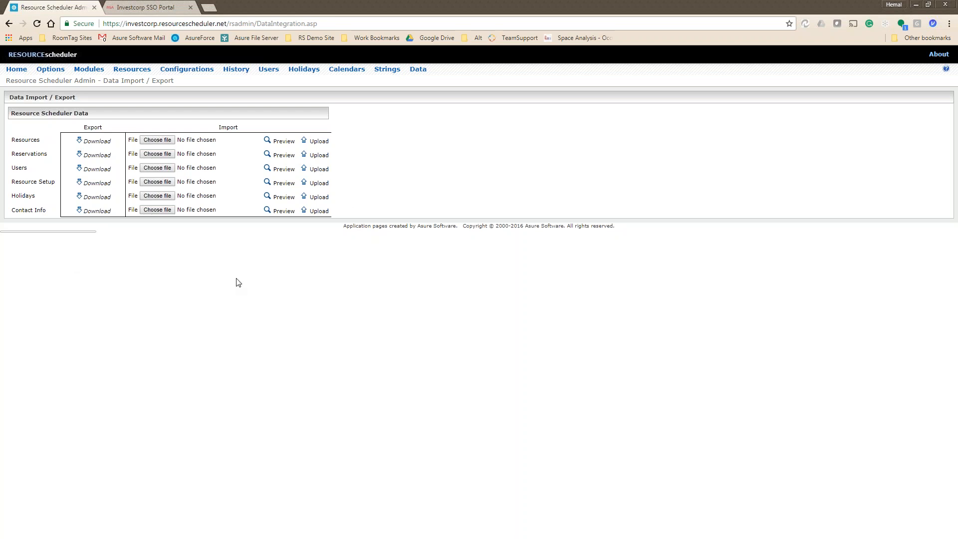
# In User Maintenance, clear the name filter and list all users.
pyautogui.click(268, 69)
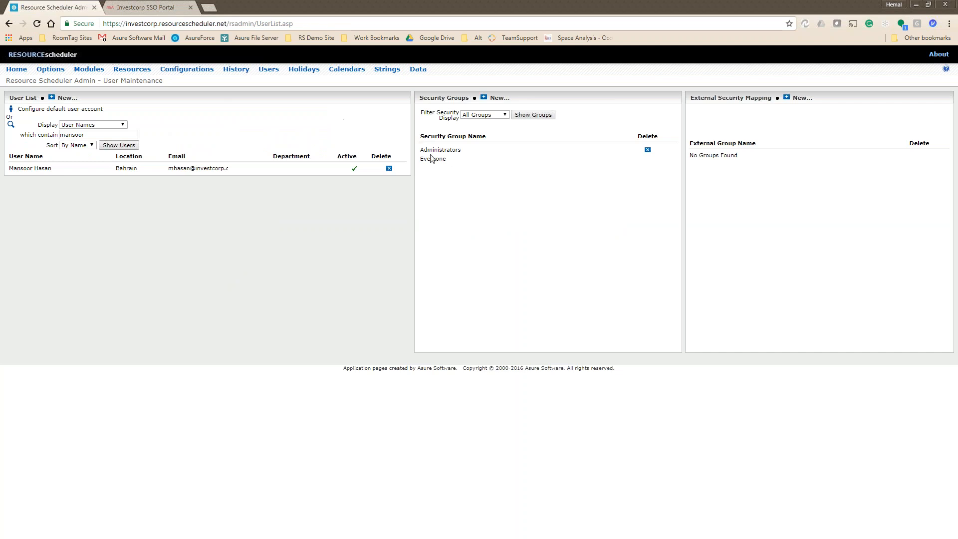
pyautogui.doubleClick(100, 135)
pyautogui.press('BackSpace')
pyautogui.click(113, 145)
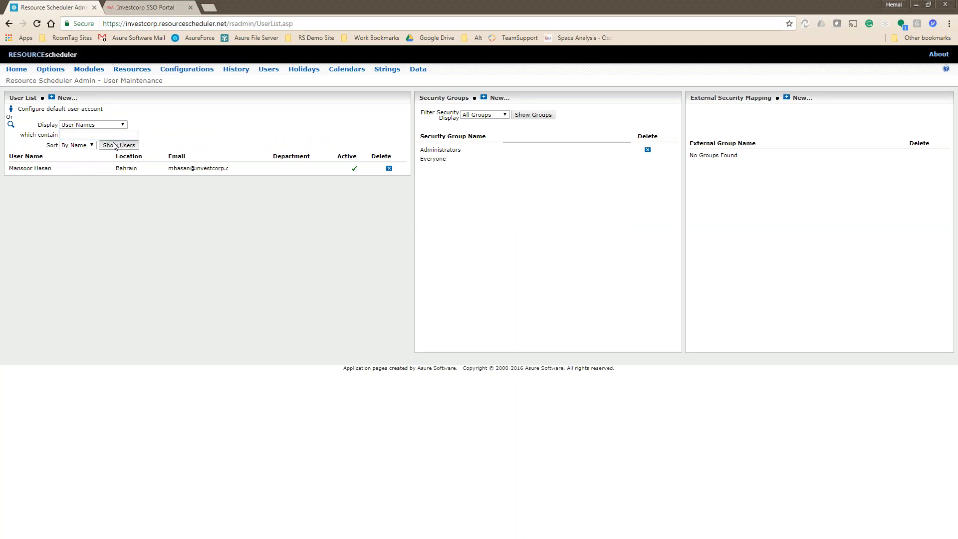
# Open the Everyone security group's permissions, then leave the page.
pyautogui.scroll(-10, 160, 249)
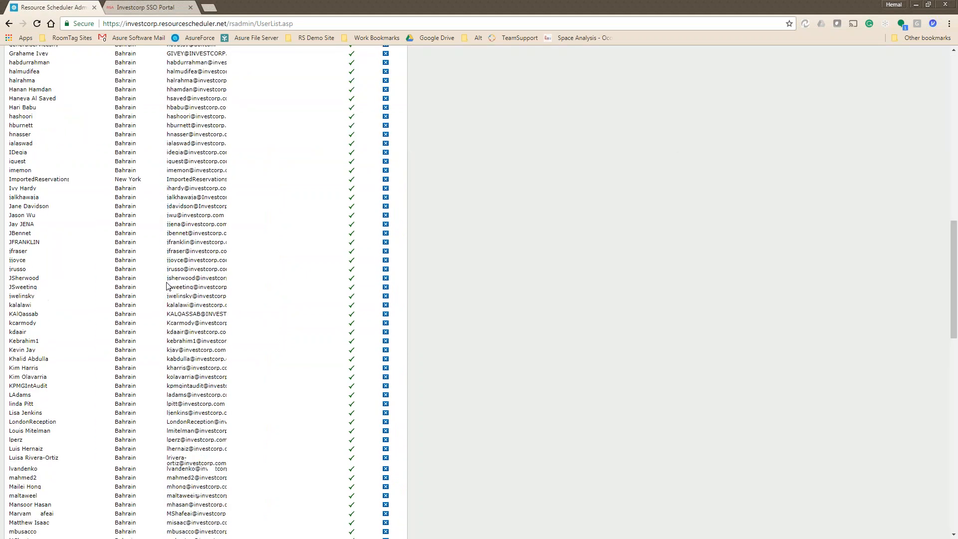
pyautogui.scroll(10, 167, 286)
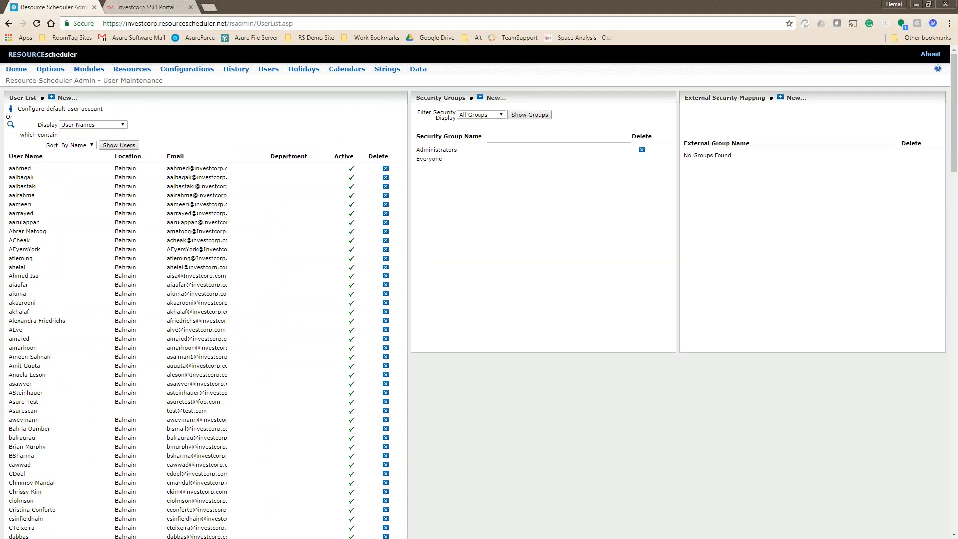
pyautogui.click(430, 160)
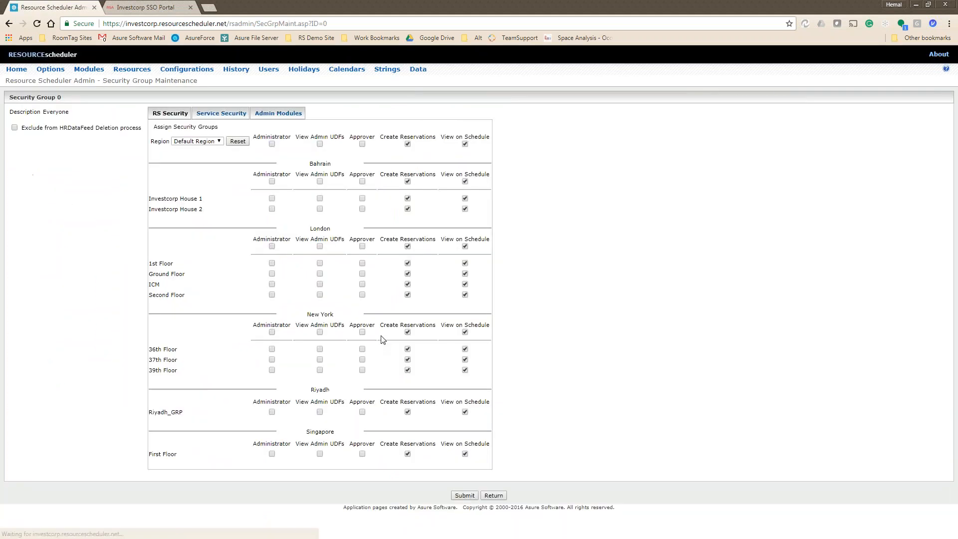
pyautogui.click(493, 495)
# Open the Administrators group, check members Asure Test and ImportedReservations, then return to the user list.
pyautogui.click(435, 152)
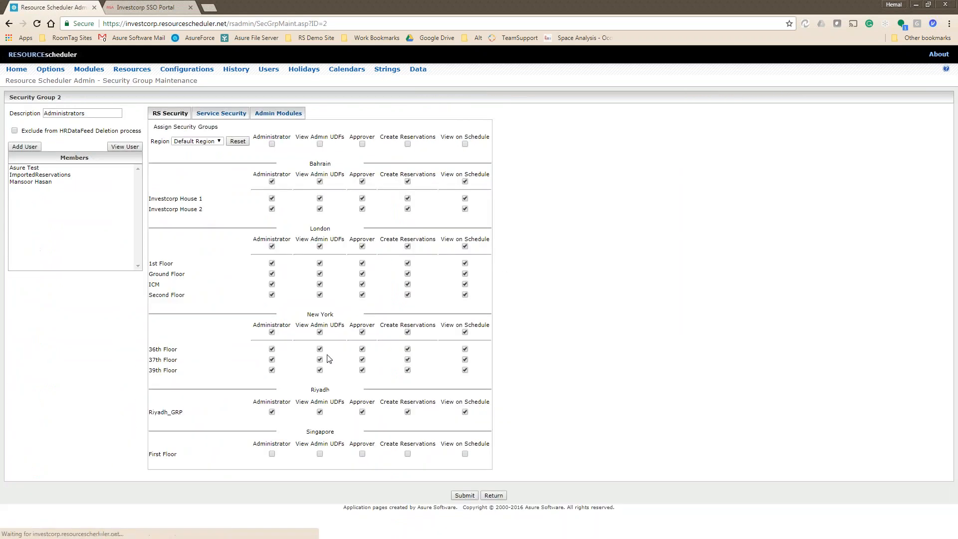
pyautogui.click(28, 183)
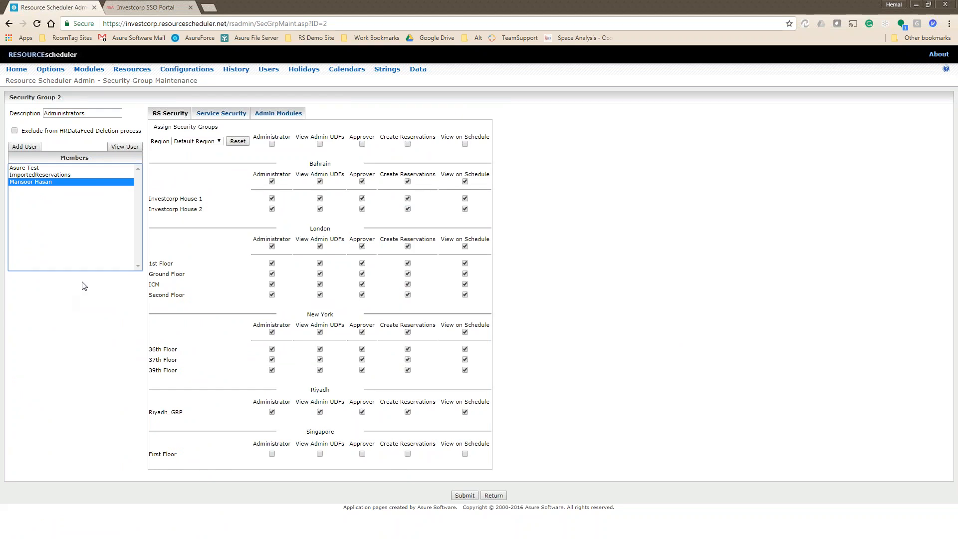
pyautogui.click(34, 169)
pyautogui.click(38, 175)
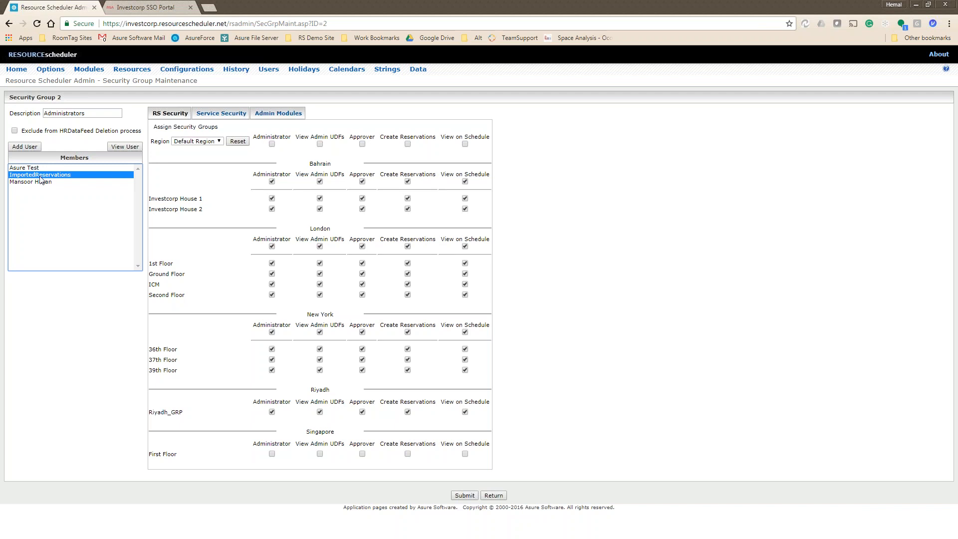
pyautogui.click(494, 496)
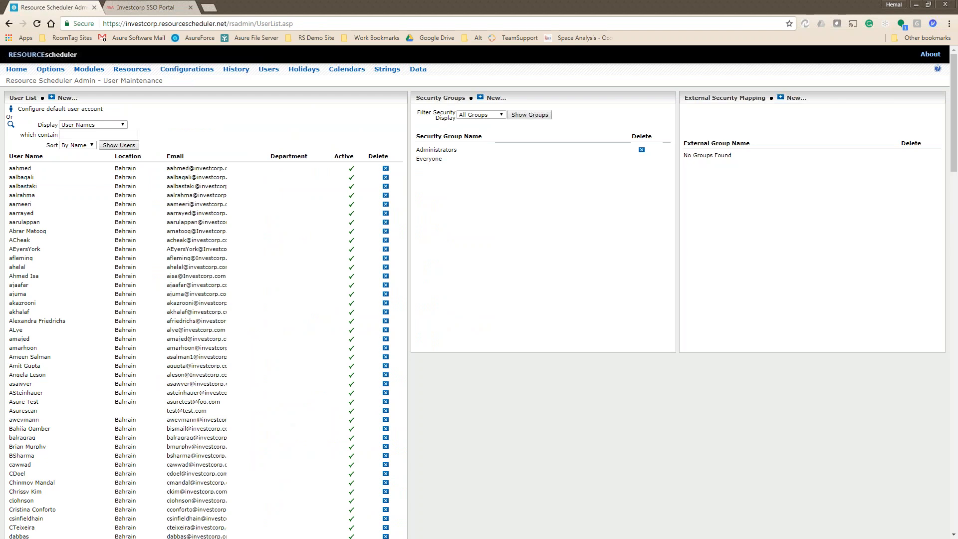
pyautogui.scroll(-6, 290, 282)
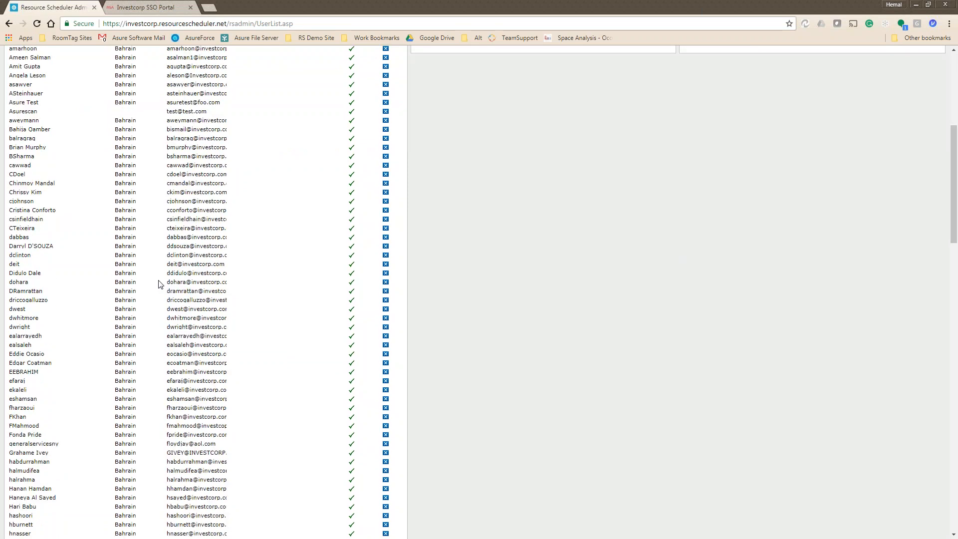
pyautogui.scroll(-10, 158, 286)
pyautogui.scroll(-9, 159, 285)
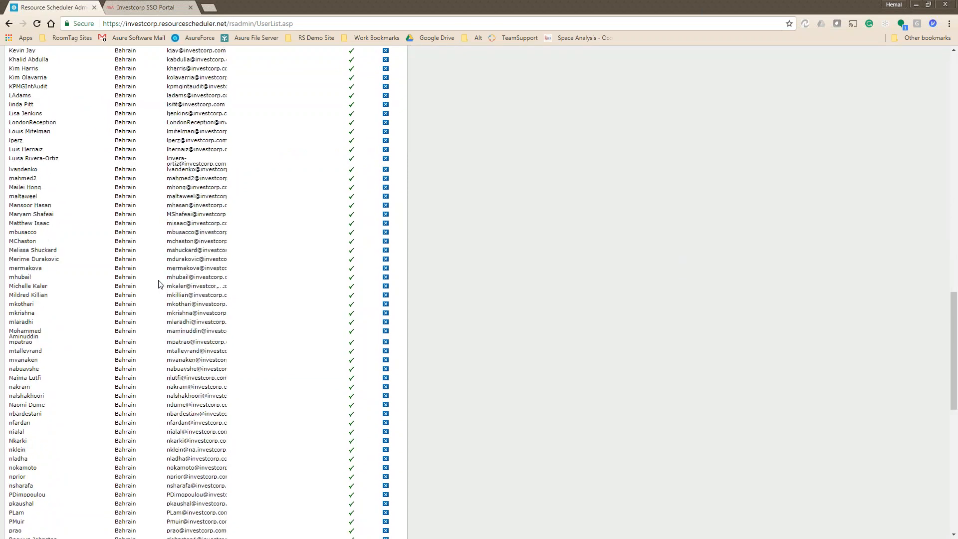
pyautogui.scroll(-5, 158, 284)
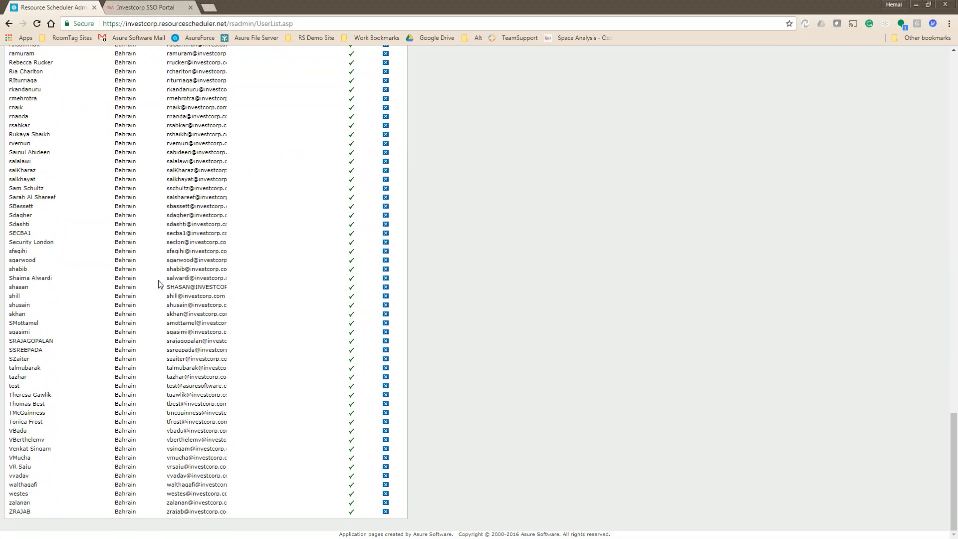
pyautogui.scroll(5, 285, 285)
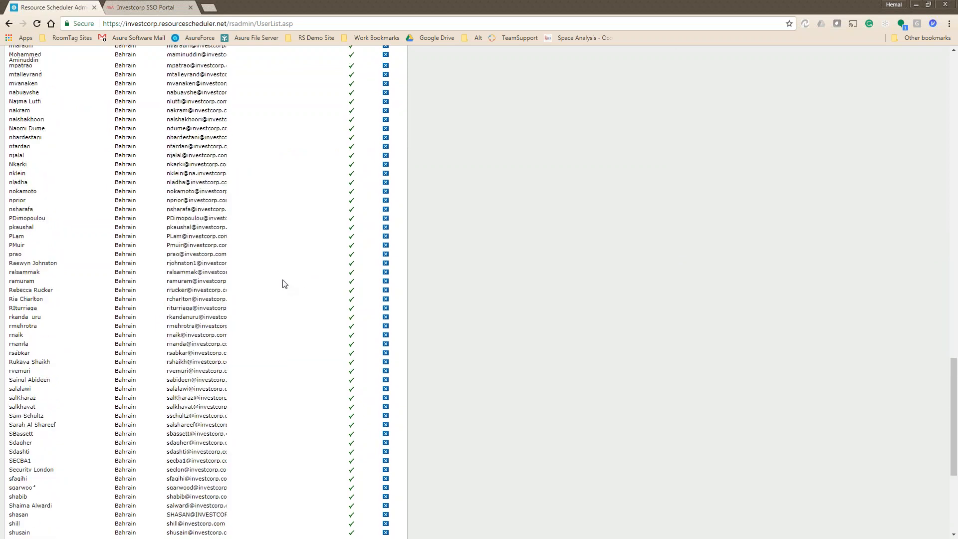
pyautogui.scroll(20, 285, 283)
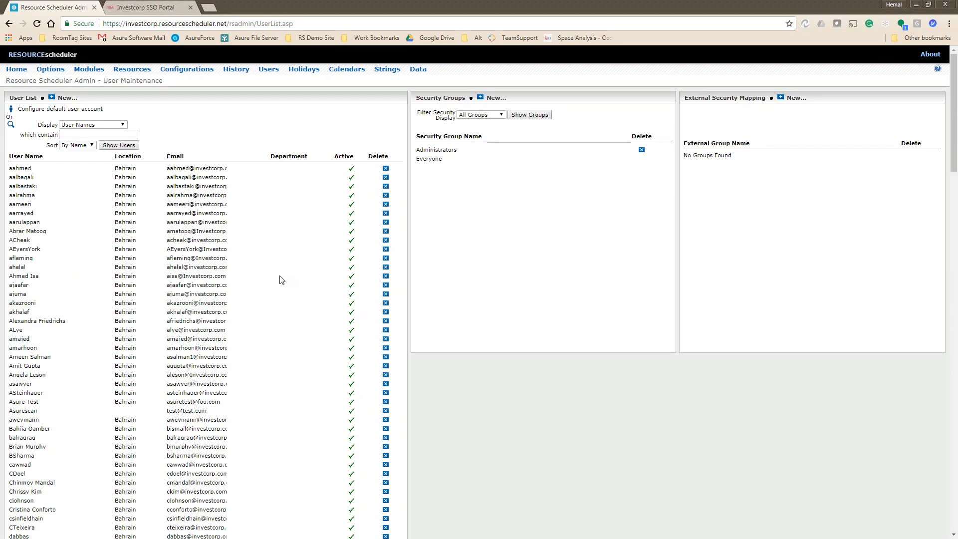
pyautogui.scroll(-20, 246, 344)
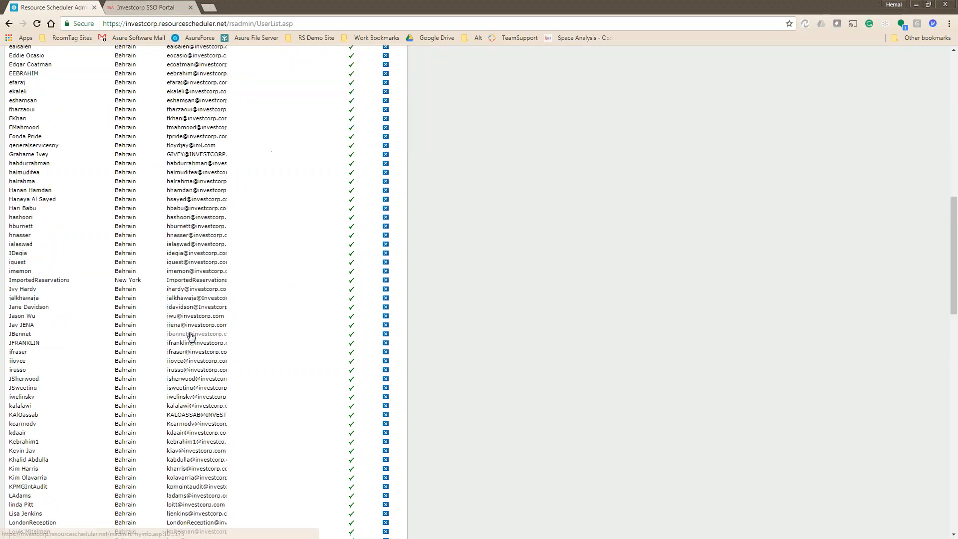
pyautogui.scroll(-5, 191, 335)
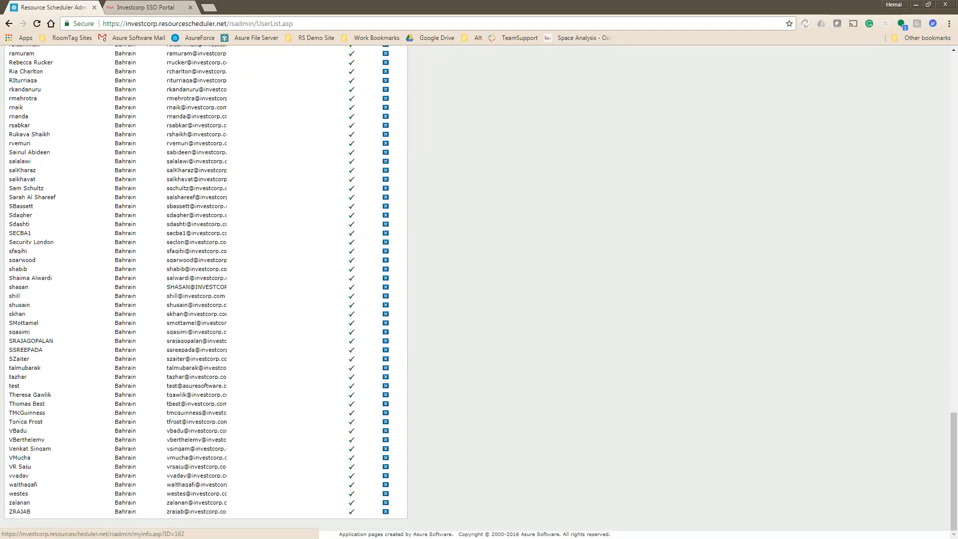
pyautogui.scroll(20, 191, 335)
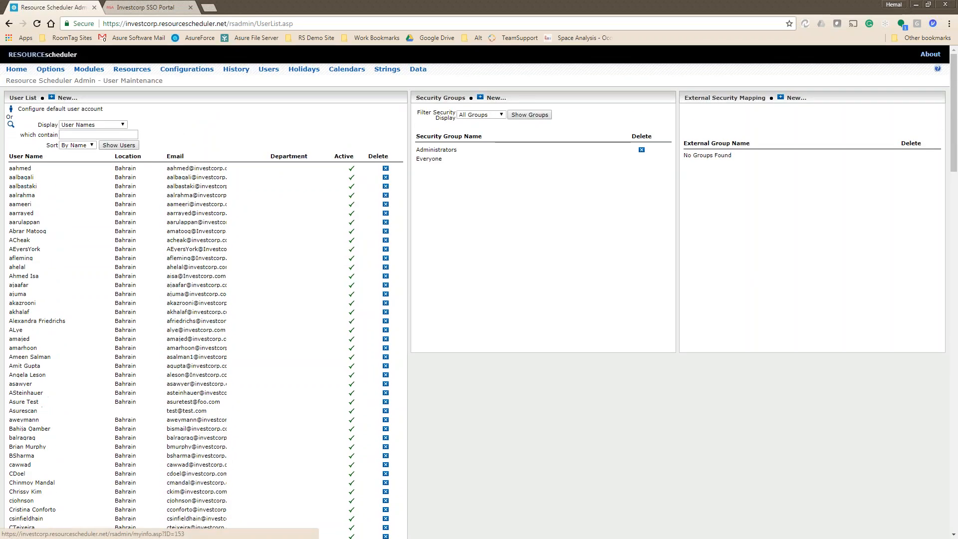
pyautogui.scroll(-2, 192, 336)
pyautogui.scroll(-3, 191, 336)
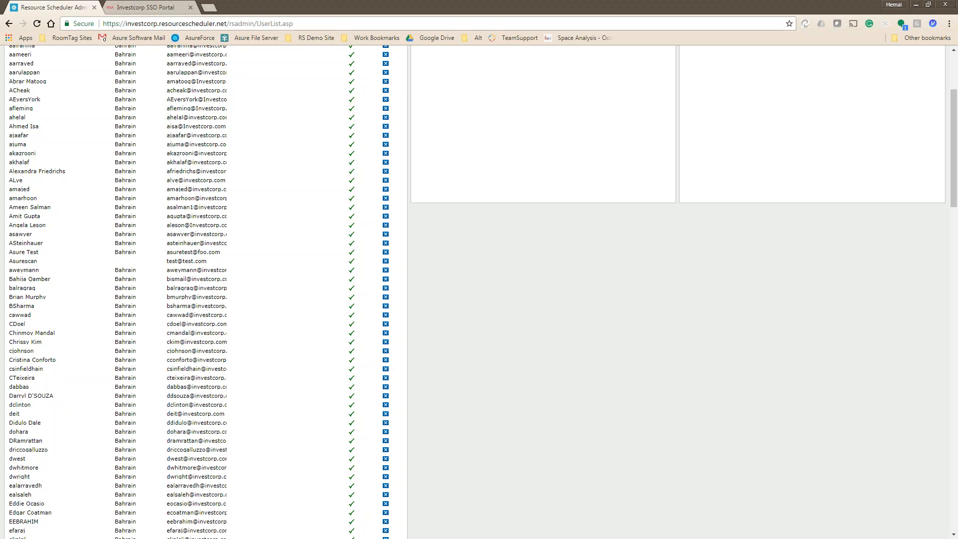
pyautogui.scroll(3, 288, 299)
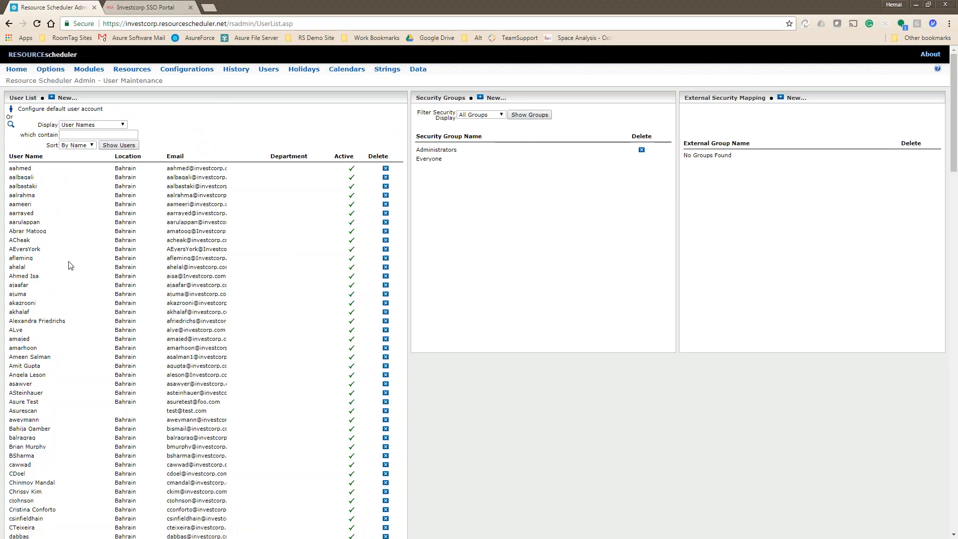
# Open a user's settings, view their empty Proxies list, then go back.
pyautogui.click(31, 232)
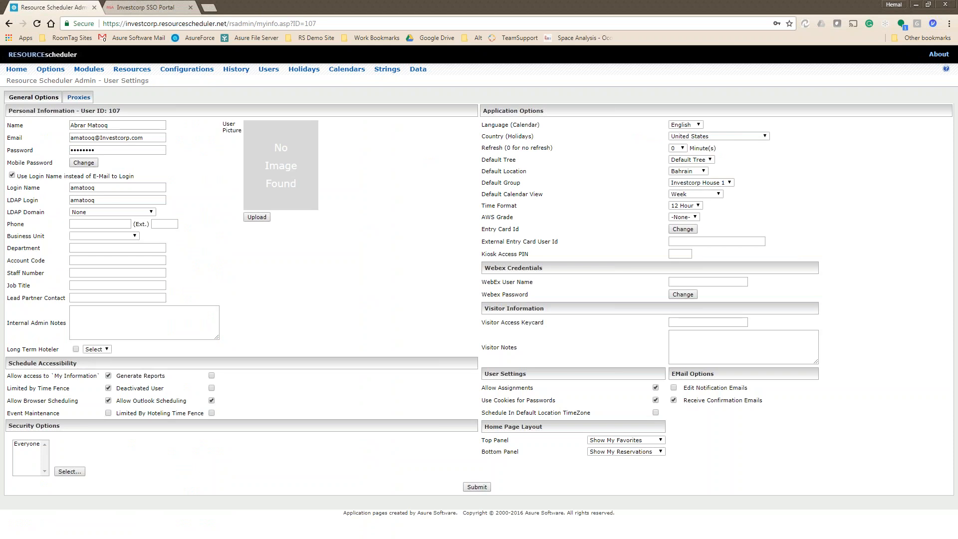
pyautogui.click(79, 97)
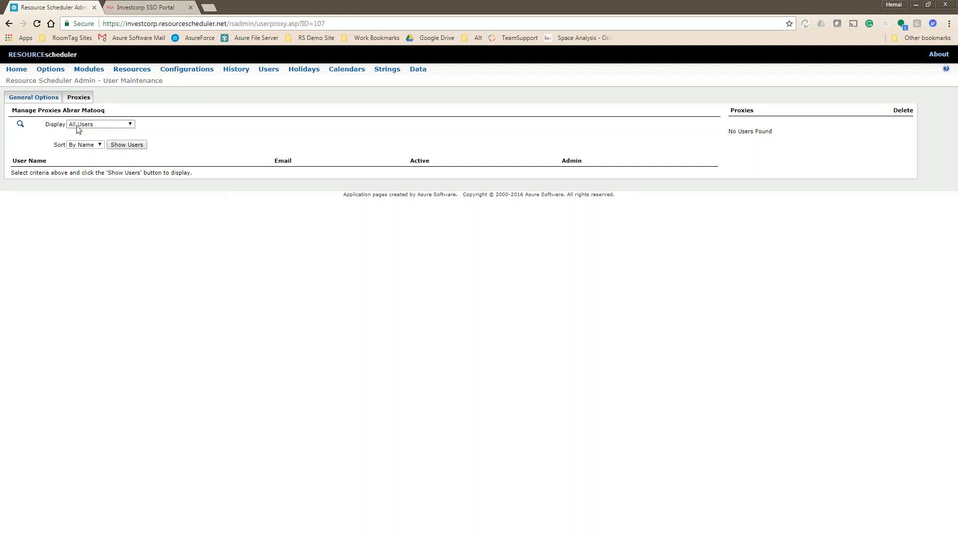
pyautogui.tripleClick(78, 110)
pyautogui.click(9, 23)
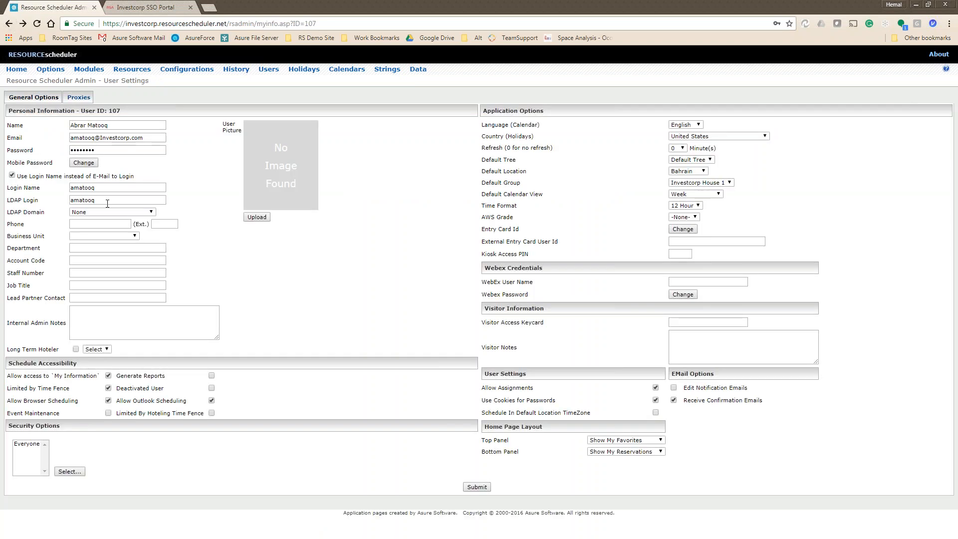
# Filter the user list by name and open the matching user's settings.
pyautogui.click(9, 23)
pyautogui.click(81, 134)
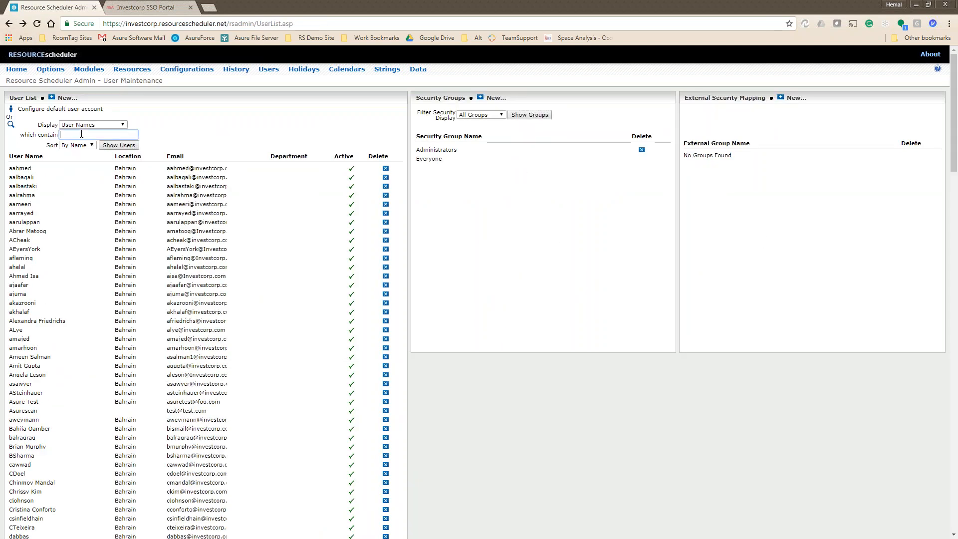
pyautogui.write('so')
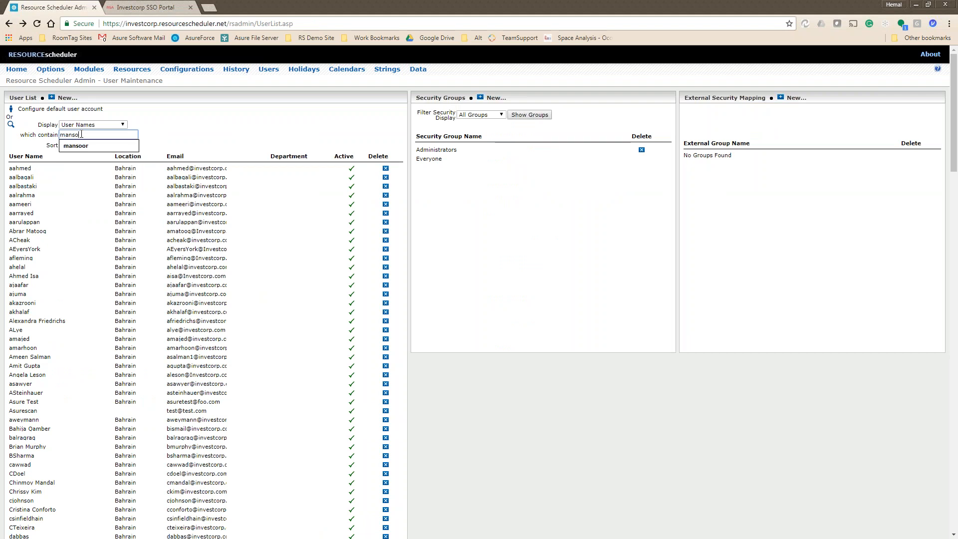
pyautogui.click(91, 146)
pyautogui.click(116, 146)
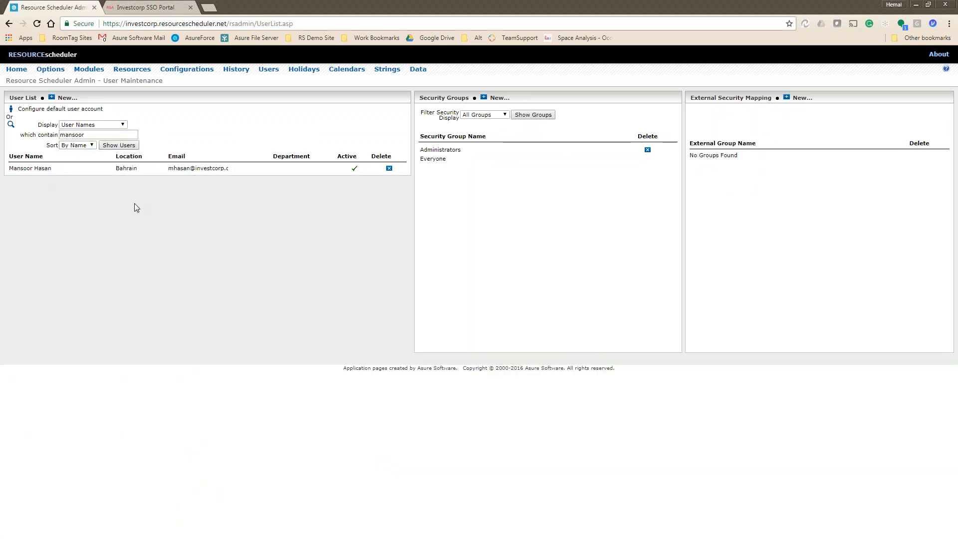
pyautogui.click(40, 170)
# On the Proxies page, search candidates by user name and add the found user as a proxy.
pyautogui.click(78, 97)
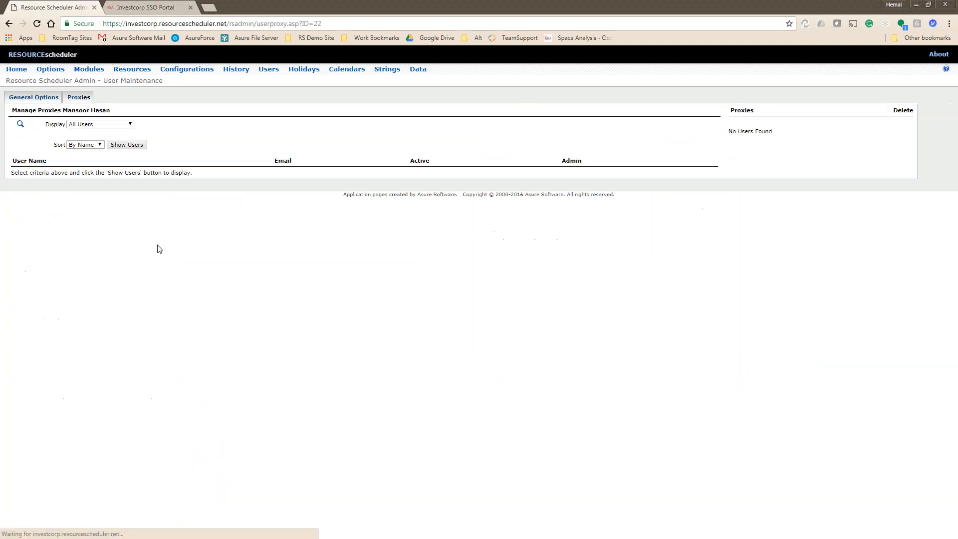
pyautogui.click(96, 124)
pyautogui.click(90, 139)
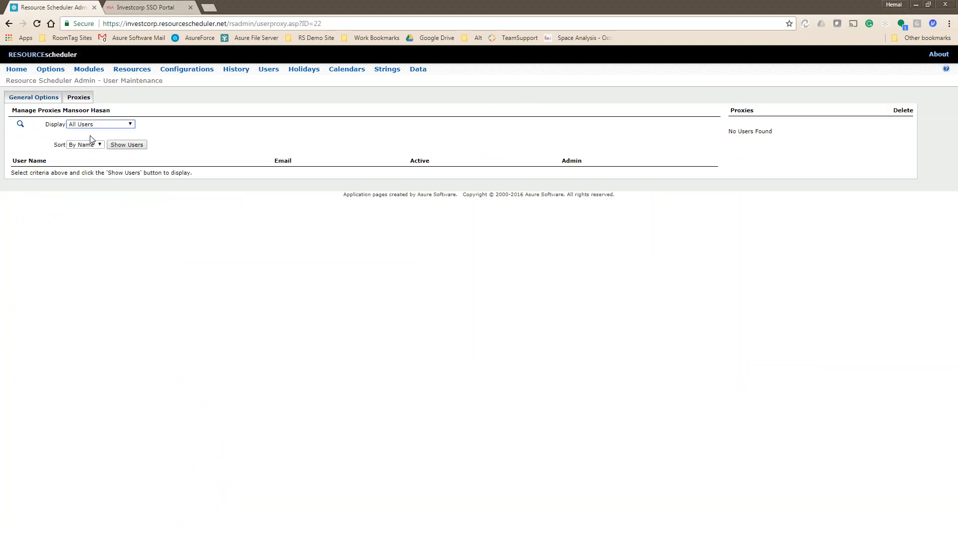
pyautogui.click(96, 128)
pyautogui.click(95, 140)
pyautogui.click(97, 134)
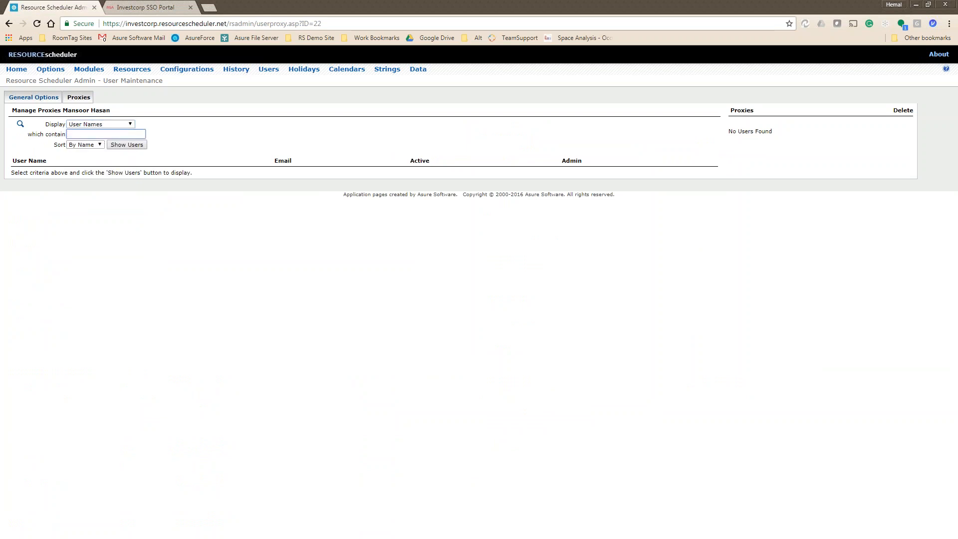
pyautogui.write('dale')
pyautogui.click(131, 145)
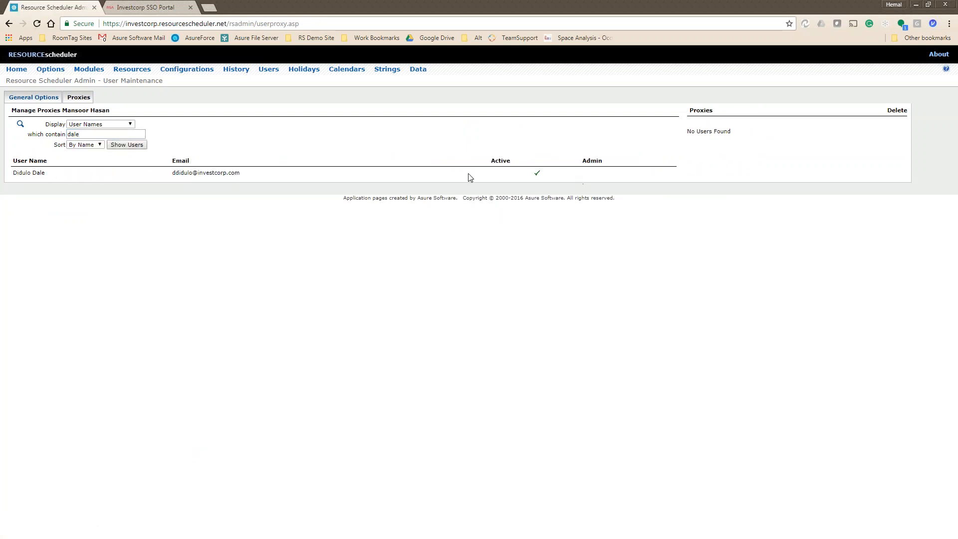
pyautogui.click(28, 173)
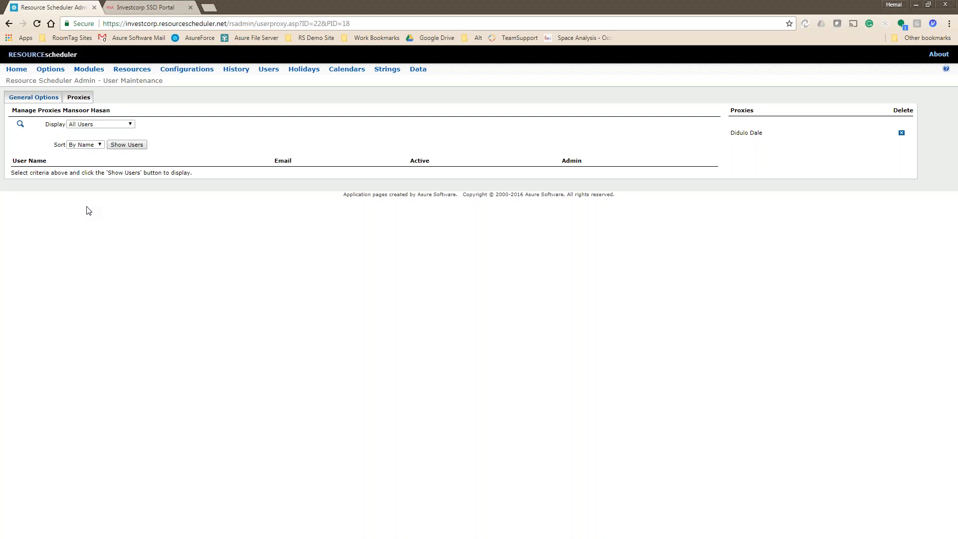
# Open the admin Options page to view the General Configuration settings.
pyautogui.click(61, 69)
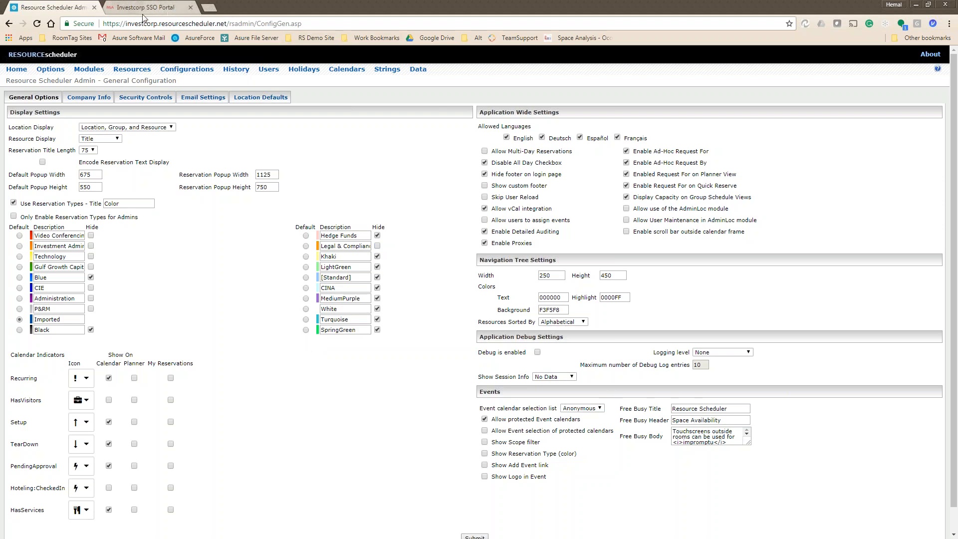
# Replace 'rsadmin/ConfigGen.asp' in the address with 'rsserviceadmin' and load the Service Scheduler admin site.
pyautogui.click(275, 24)
pyautogui.click(273, 24)
pyautogui.click(249, 24)
pyautogui.moveTo(233, 23); pyautogui.dragTo(430, 30)
pyautogui.write('s')
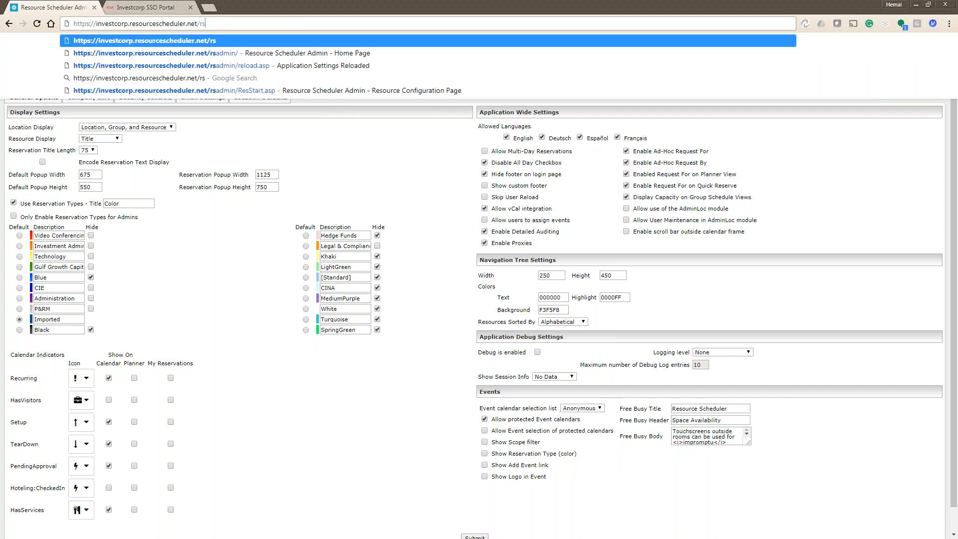
pyautogui.write('ser')
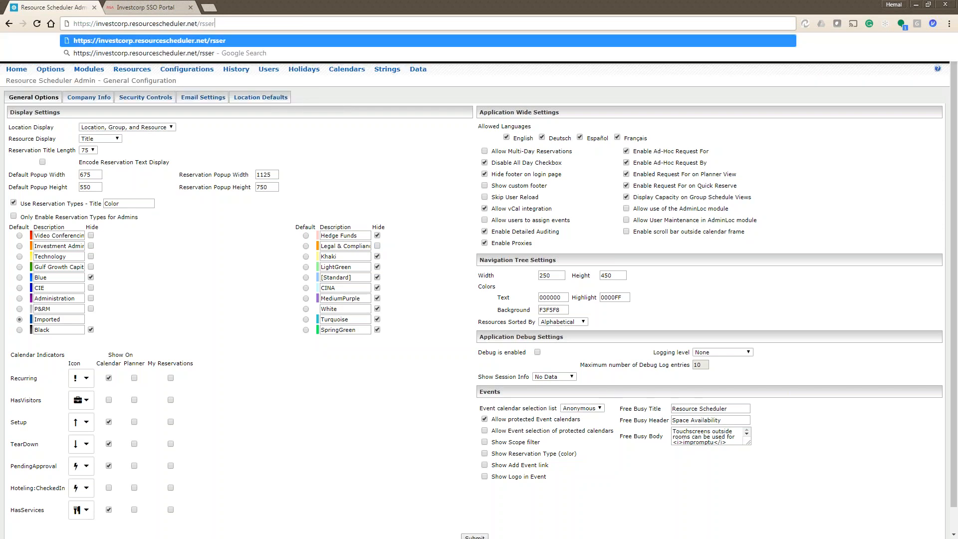
pyautogui.write('viceadmin')
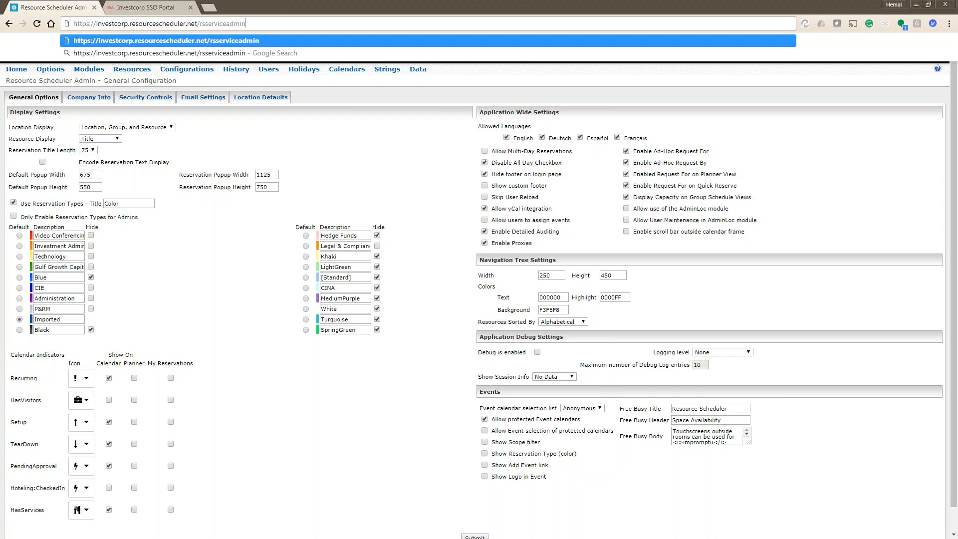
pyautogui.press('Return')
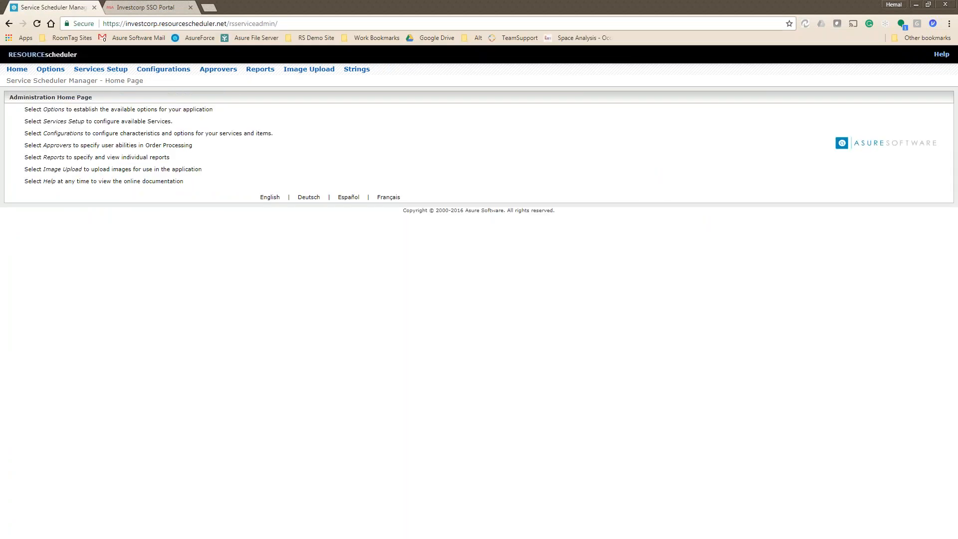
# Look over the Services Setup location form and Available Locations, then open Configurations.
pyautogui.click(99, 73)
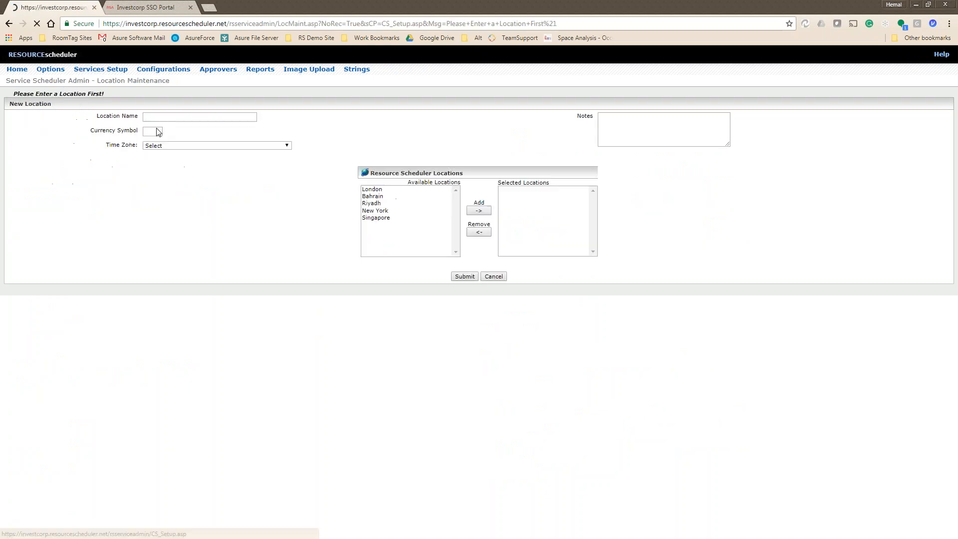
pyautogui.click(164, 116)
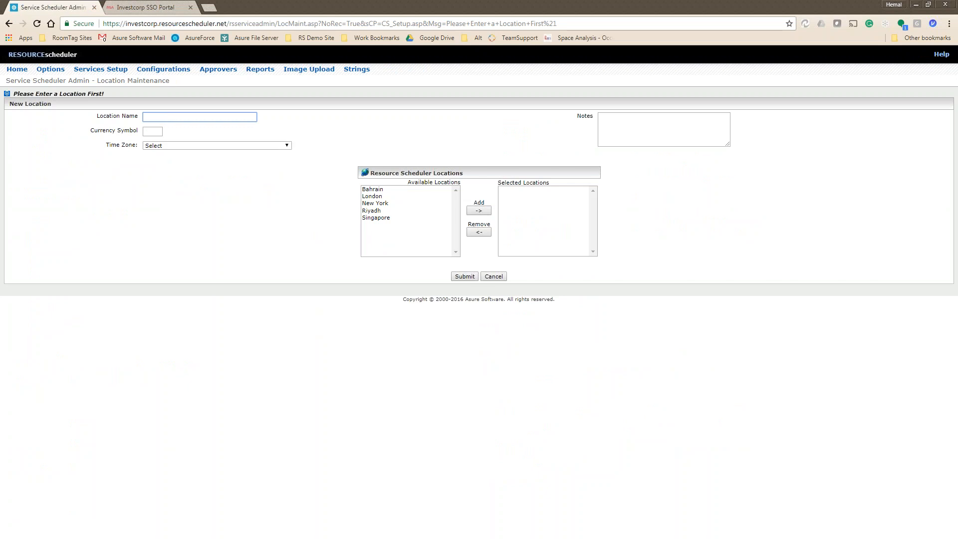
pyautogui.click(152, 128)
pyautogui.moveTo(377, 190); pyautogui.dragTo(387, 239)
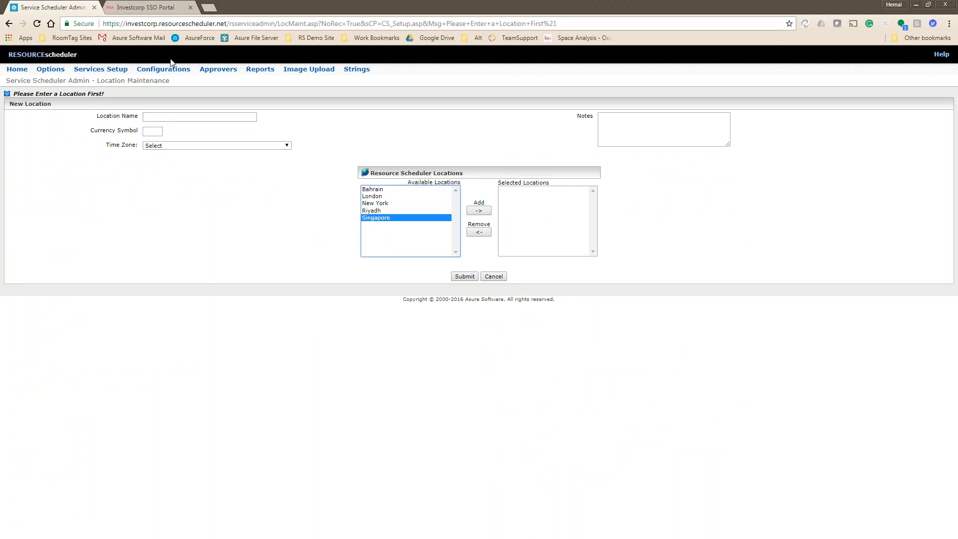
pyautogui.click(163, 70)
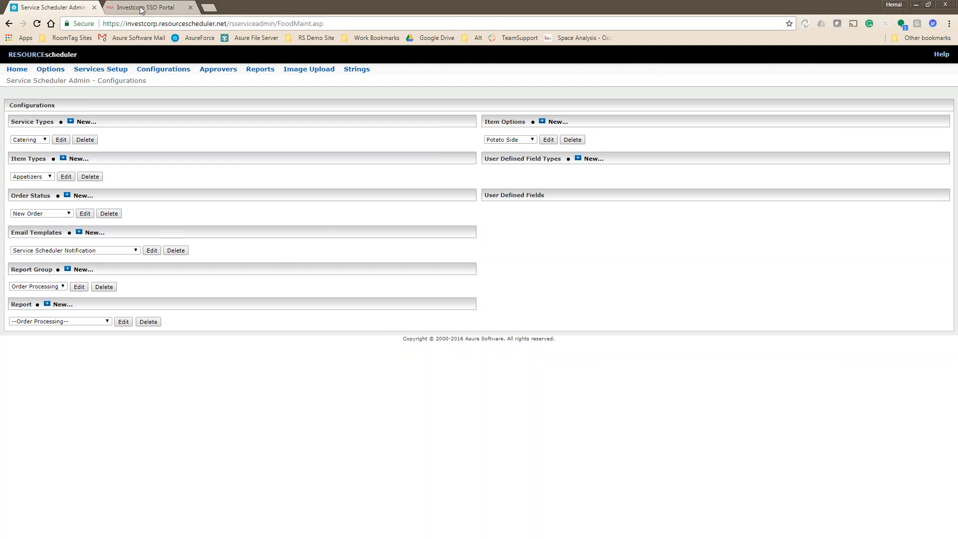
# View the Service Scheduler Options, then go back through history to the ConfigGen.asp page.
pyautogui.click(18, 70)
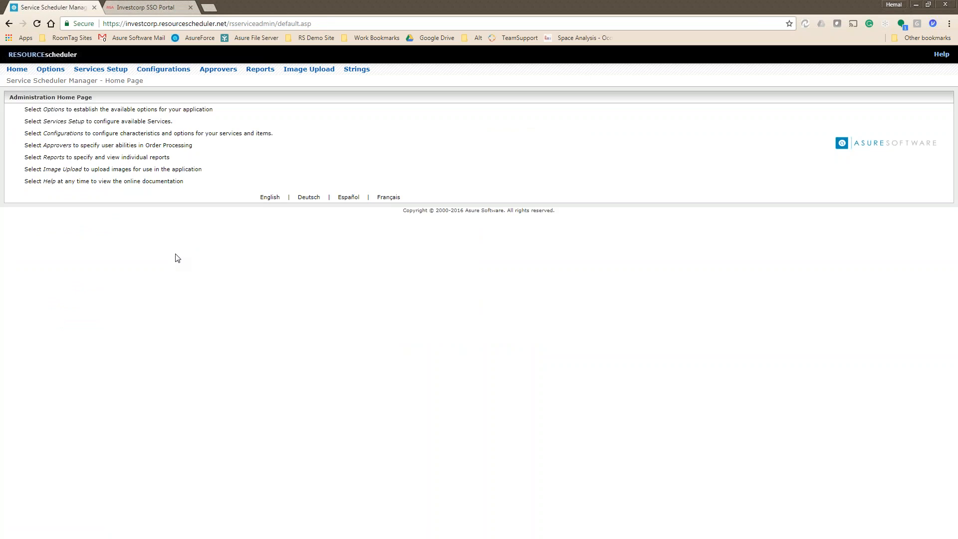
pyautogui.click(52, 70)
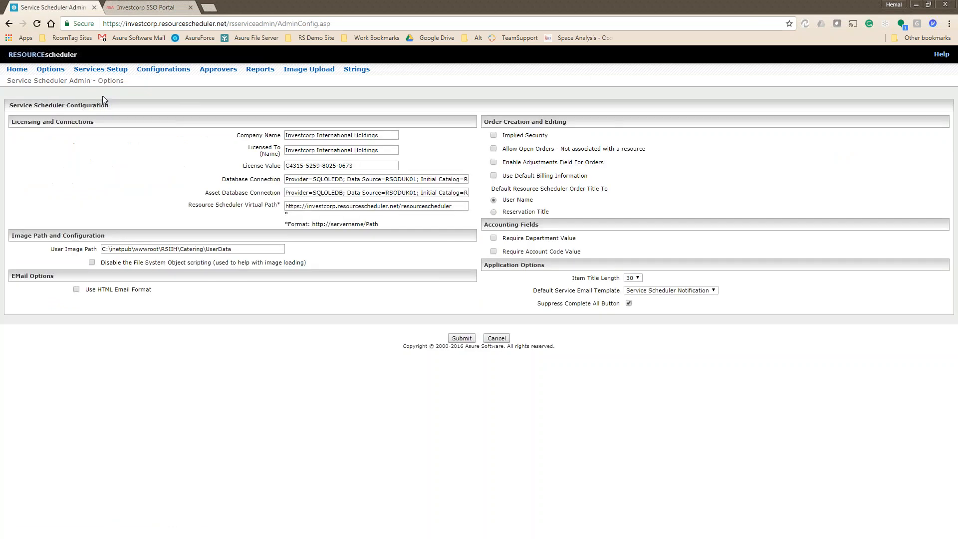
pyautogui.click(9, 24)
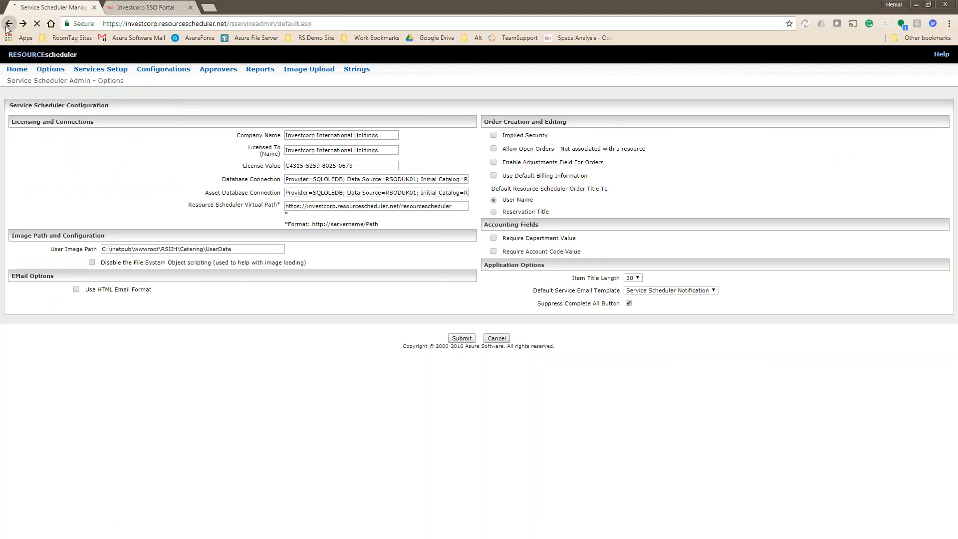
pyautogui.click(8, 25)
pyautogui.click(7, 24)
pyautogui.click(7, 25)
pyautogui.click(8, 25)
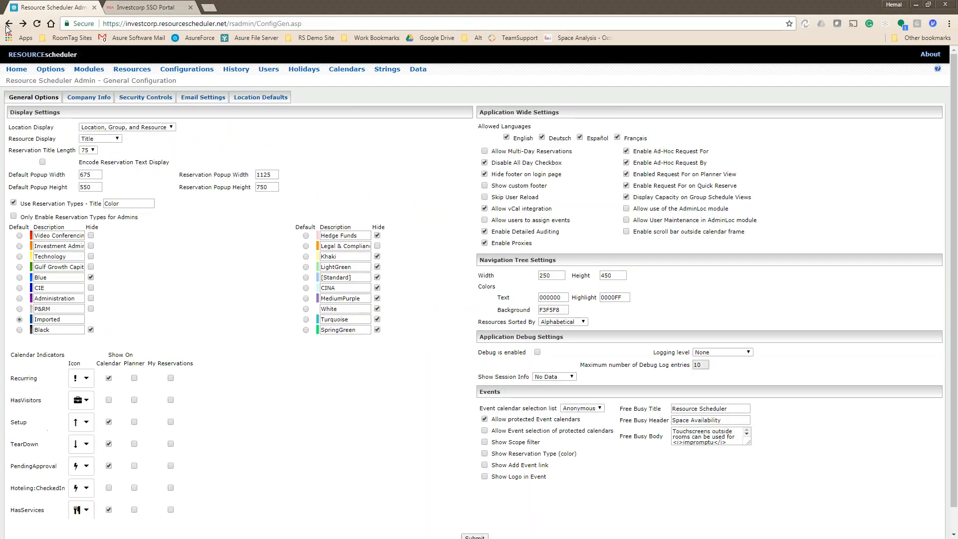